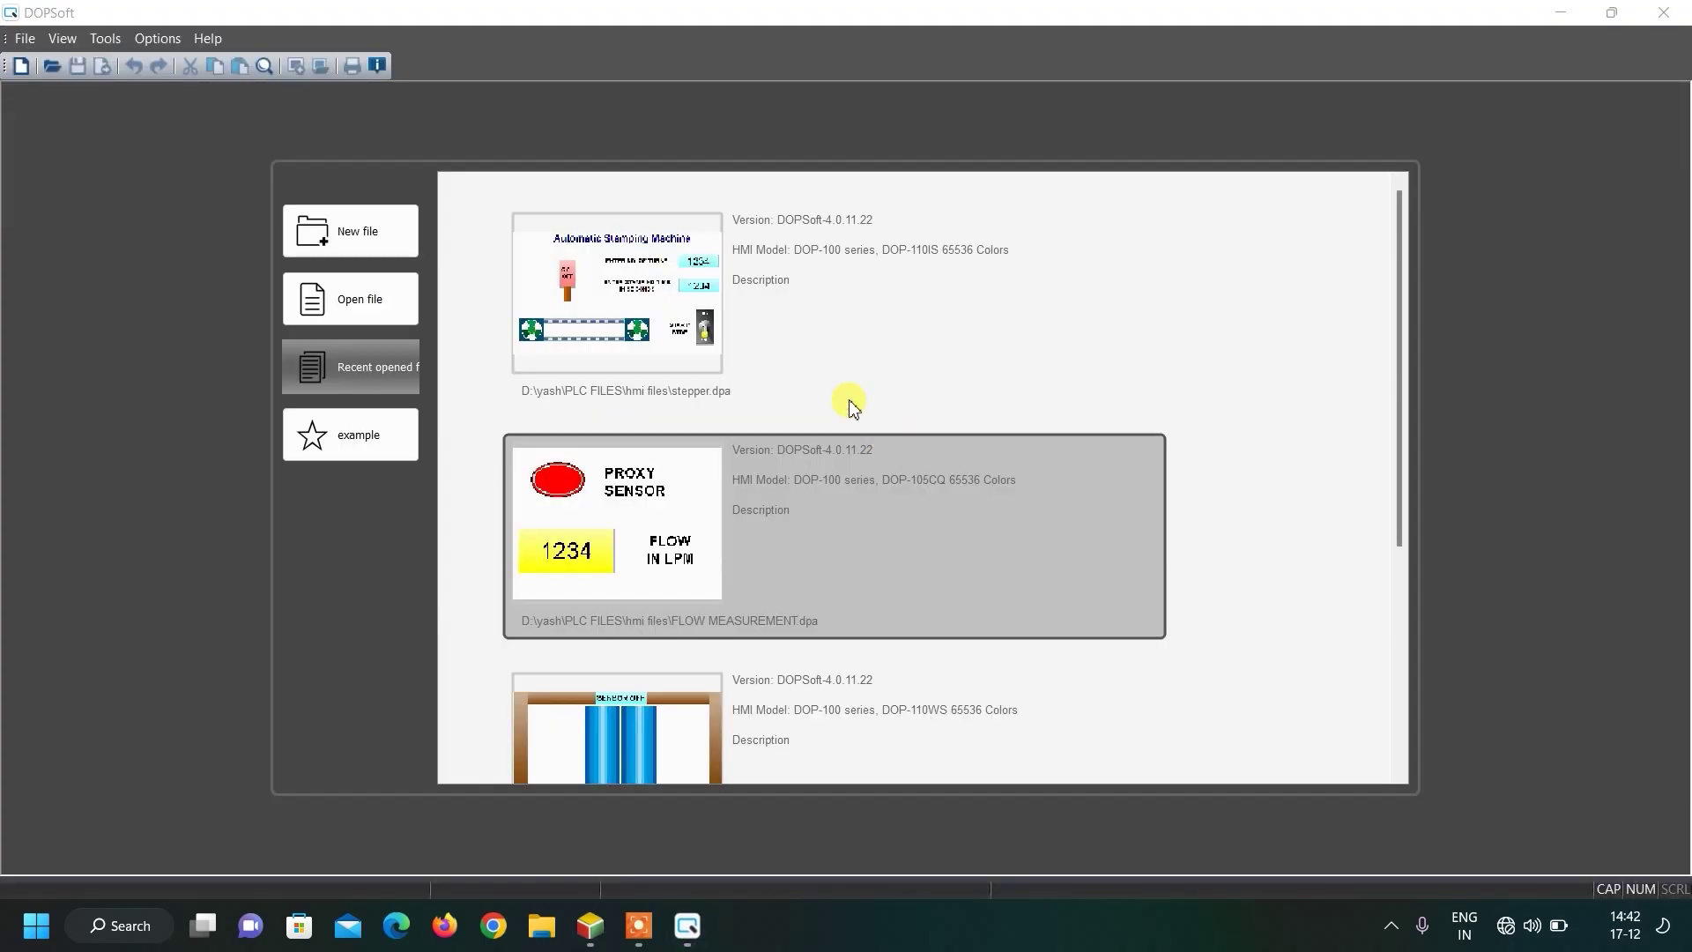
# Step: Start a new project for the 110IS panel and name it STAMPING MACHINE
pyautogui.click(370, 236)
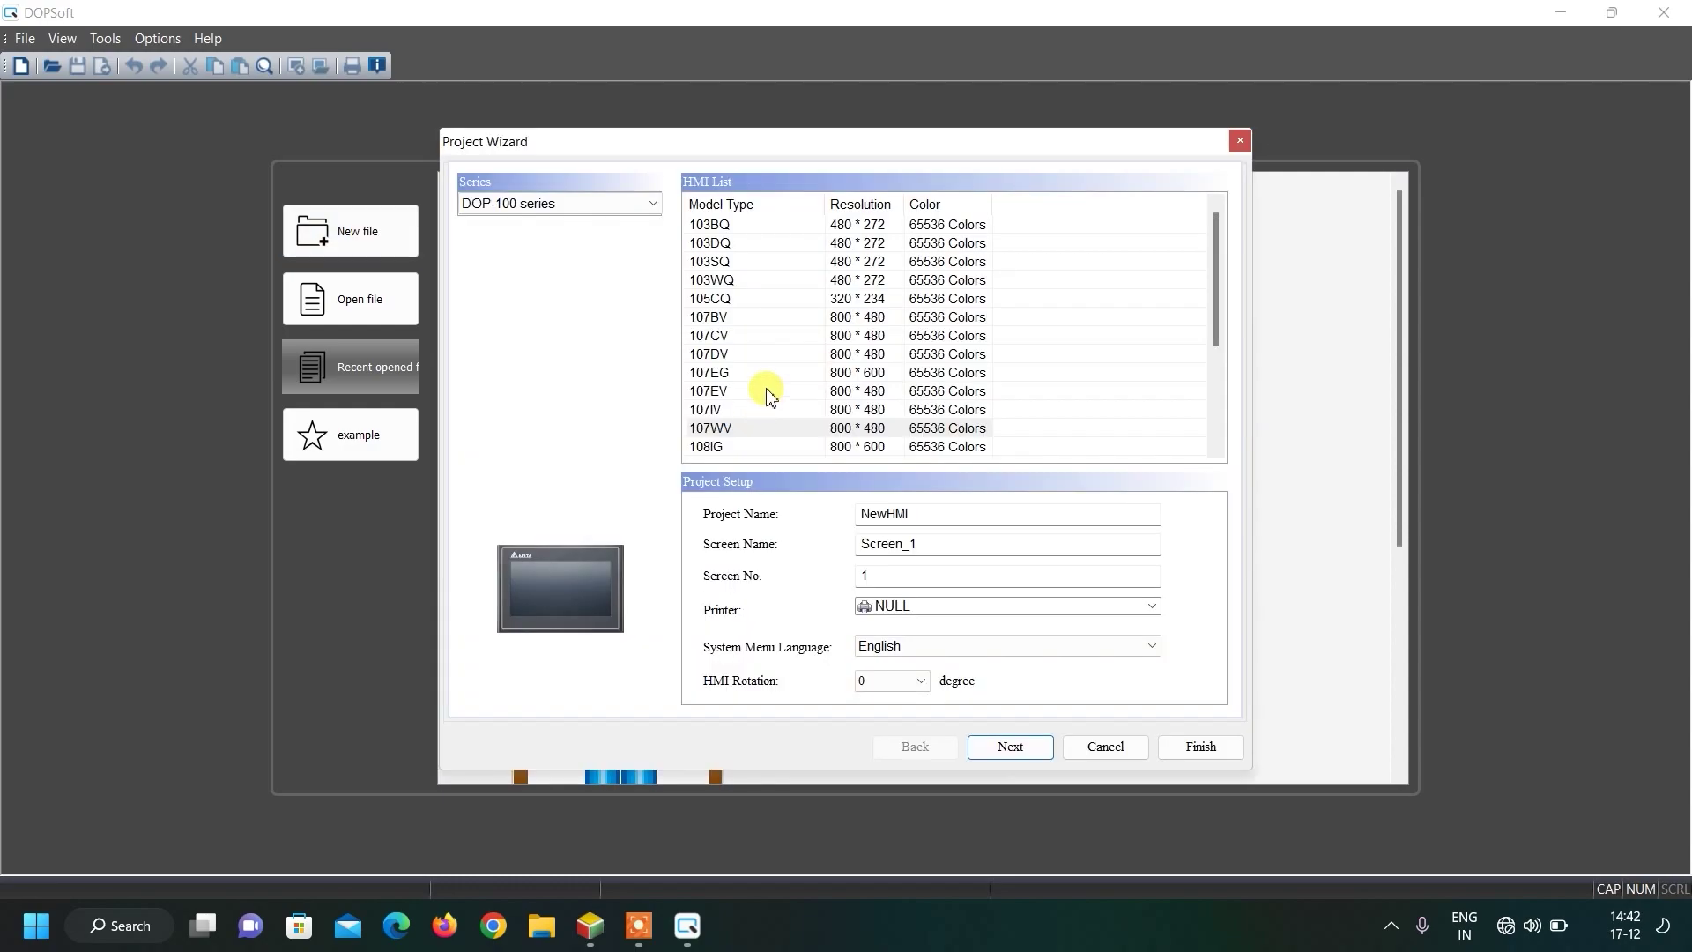
pyautogui.scroll(-1, 769, 396)
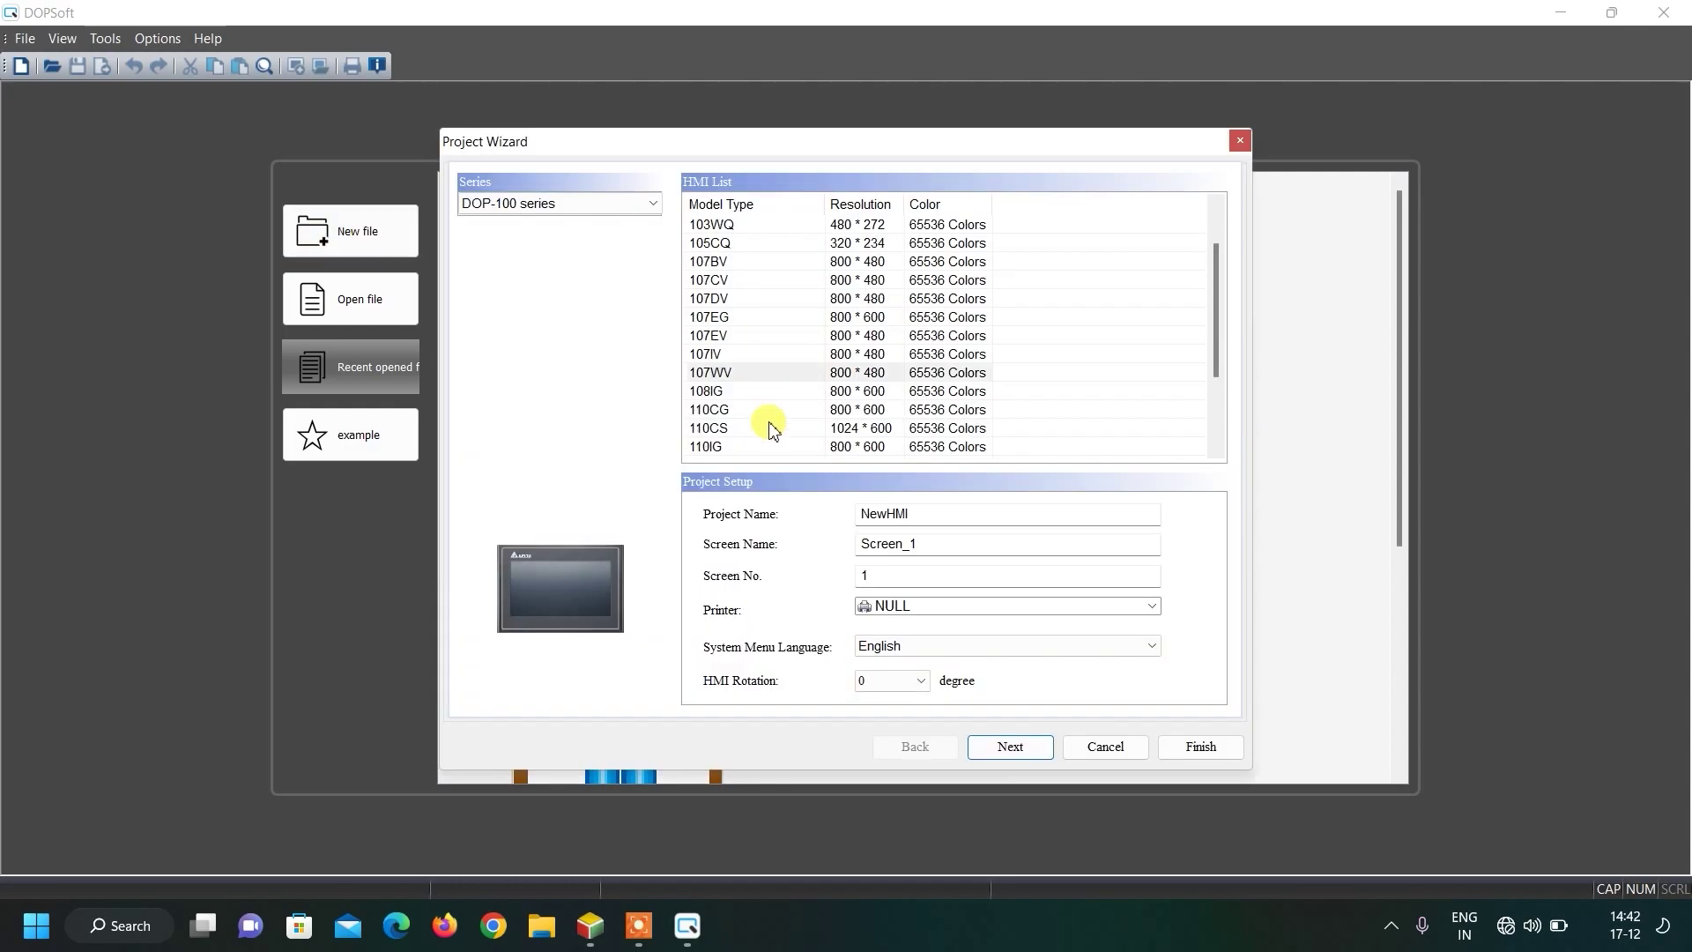
pyautogui.scroll(-1, 769, 429)
pyautogui.click(772, 410)
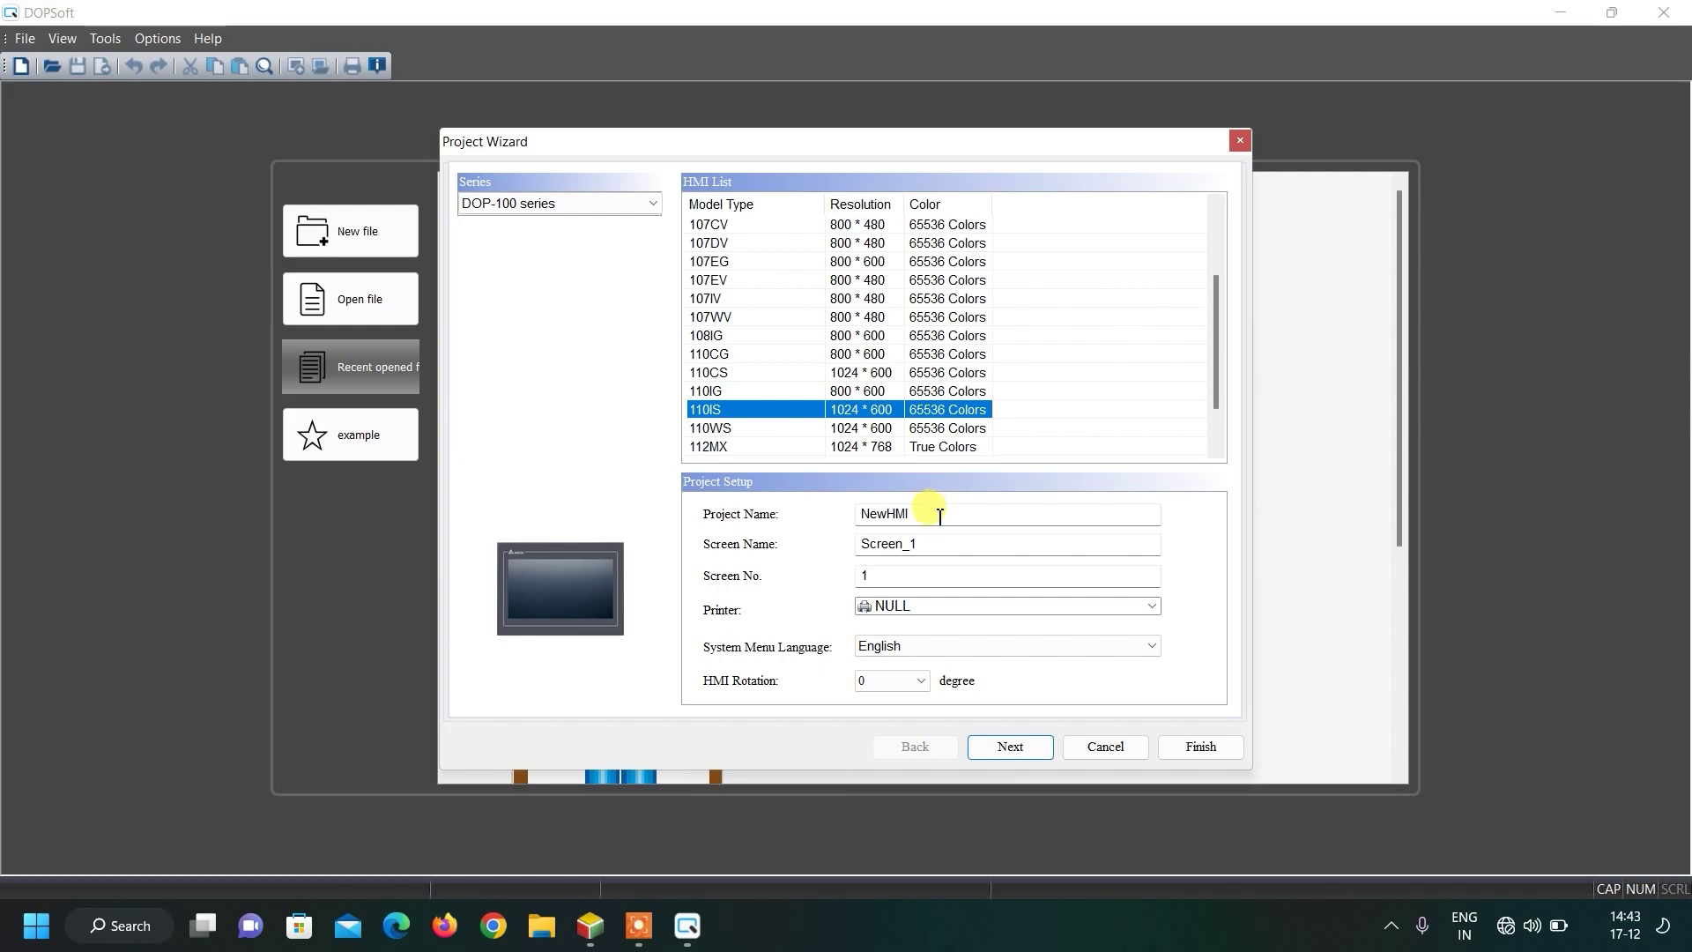
pyautogui.moveTo(940, 516); pyautogui.dragTo(784, 526)
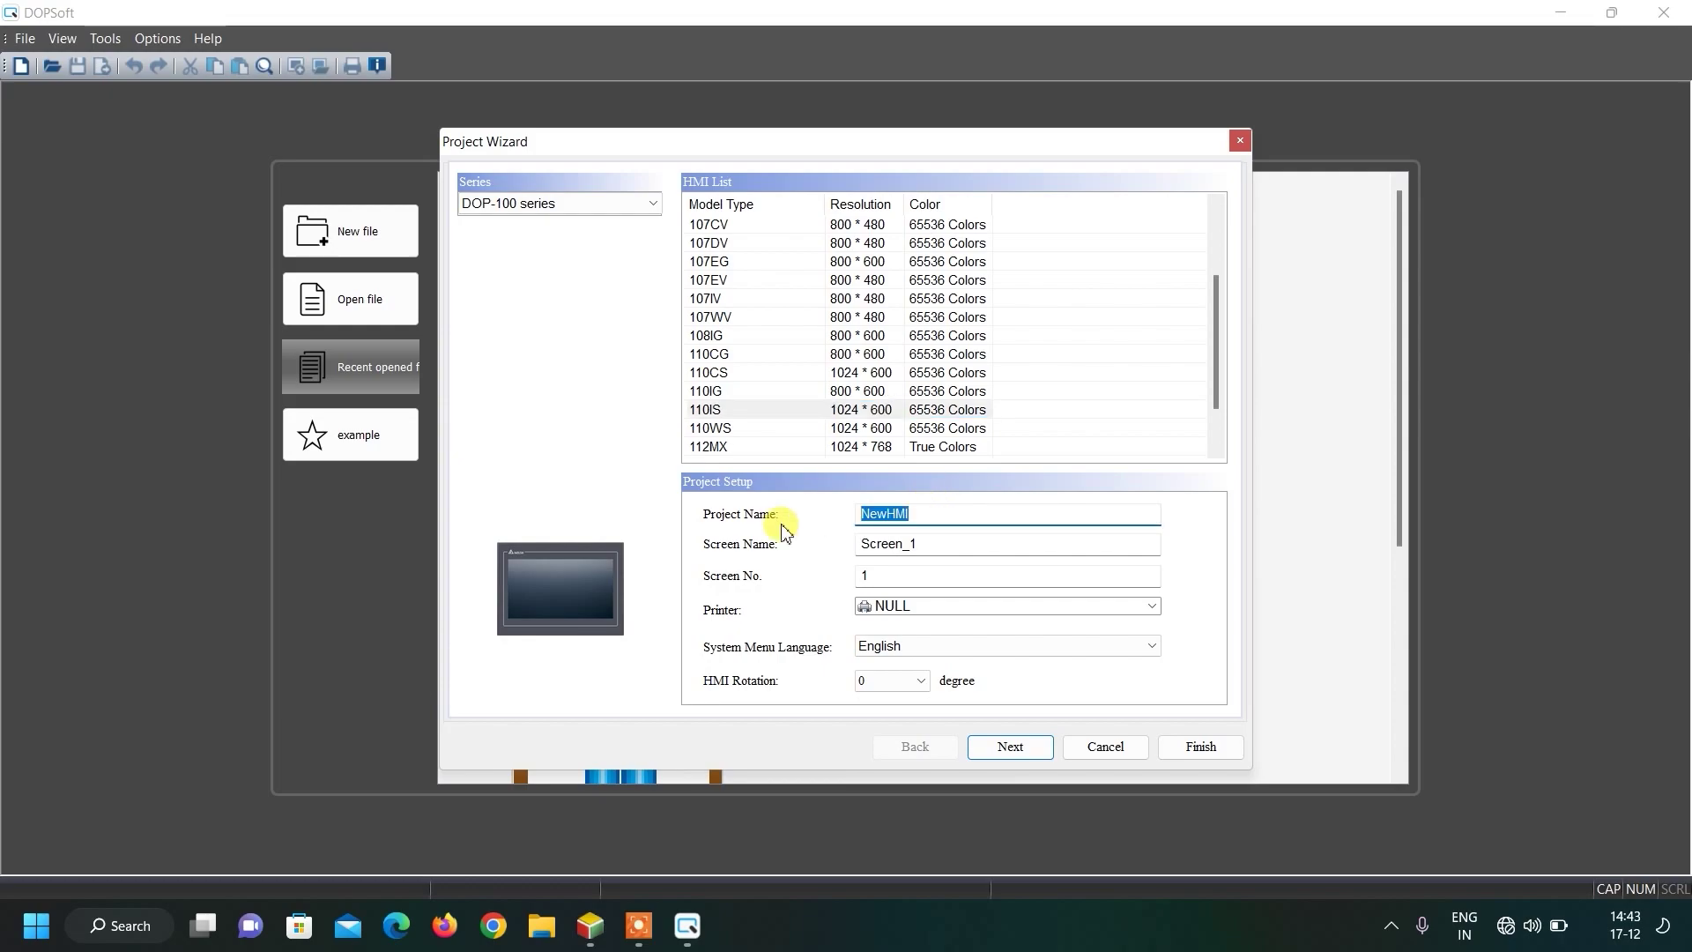
pyautogui.write('STAMPING MACHINE')
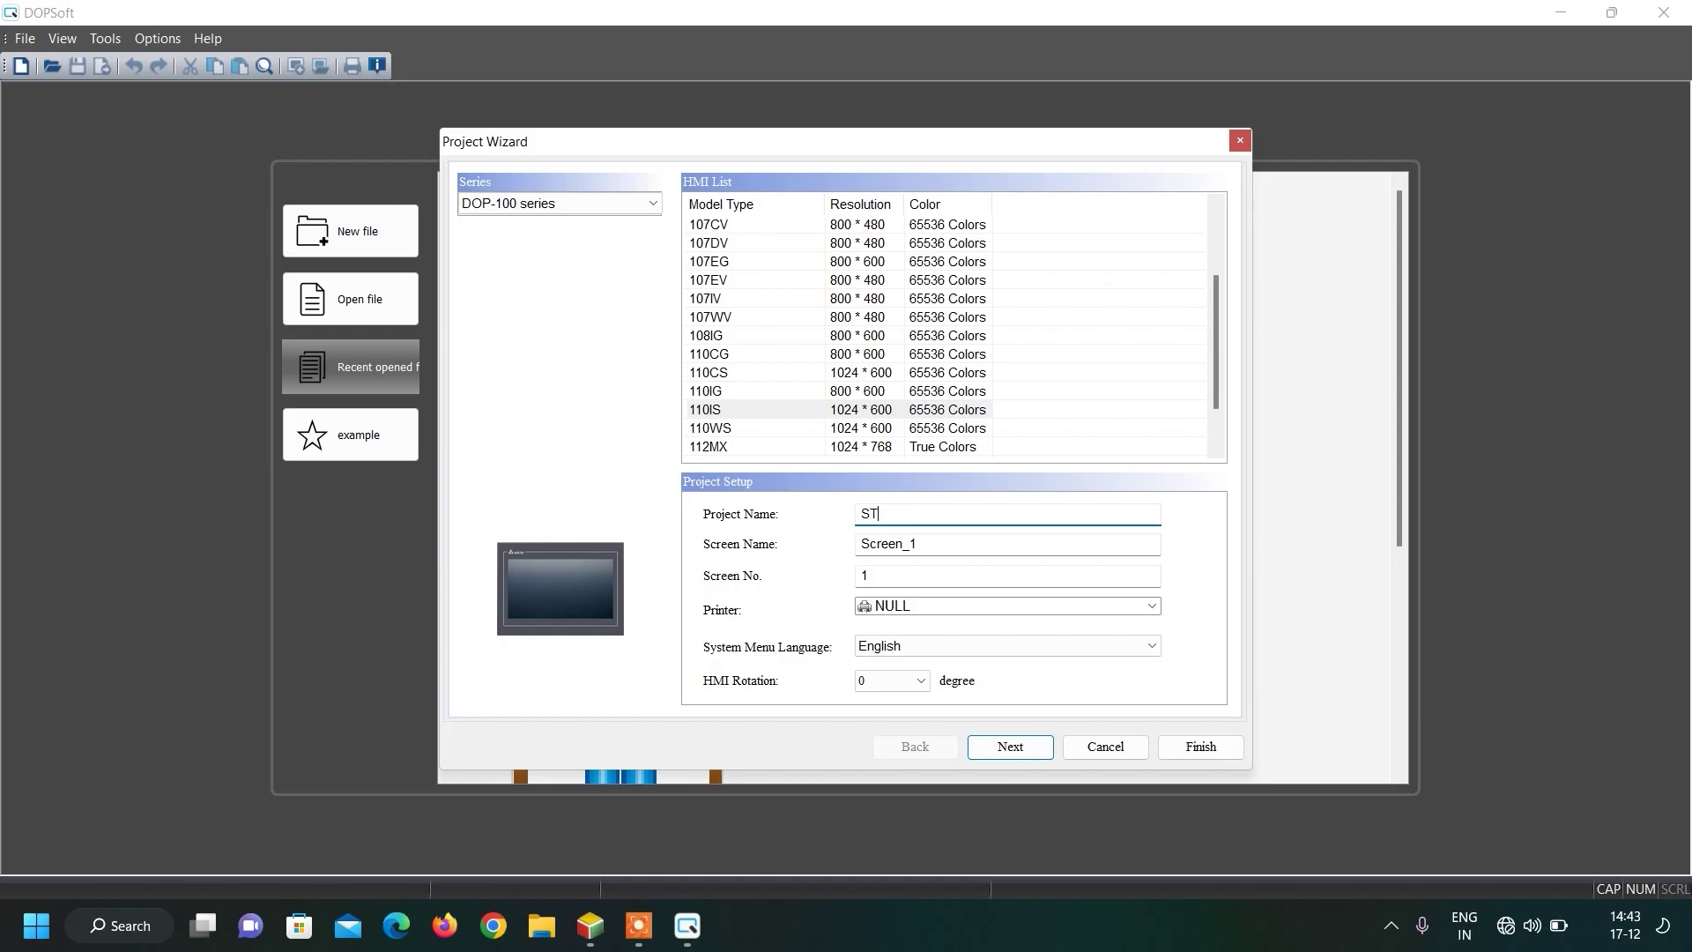
# Step: Set the communication driver to Driver2 and finish the wizard
pyautogui.click(1014, 746)
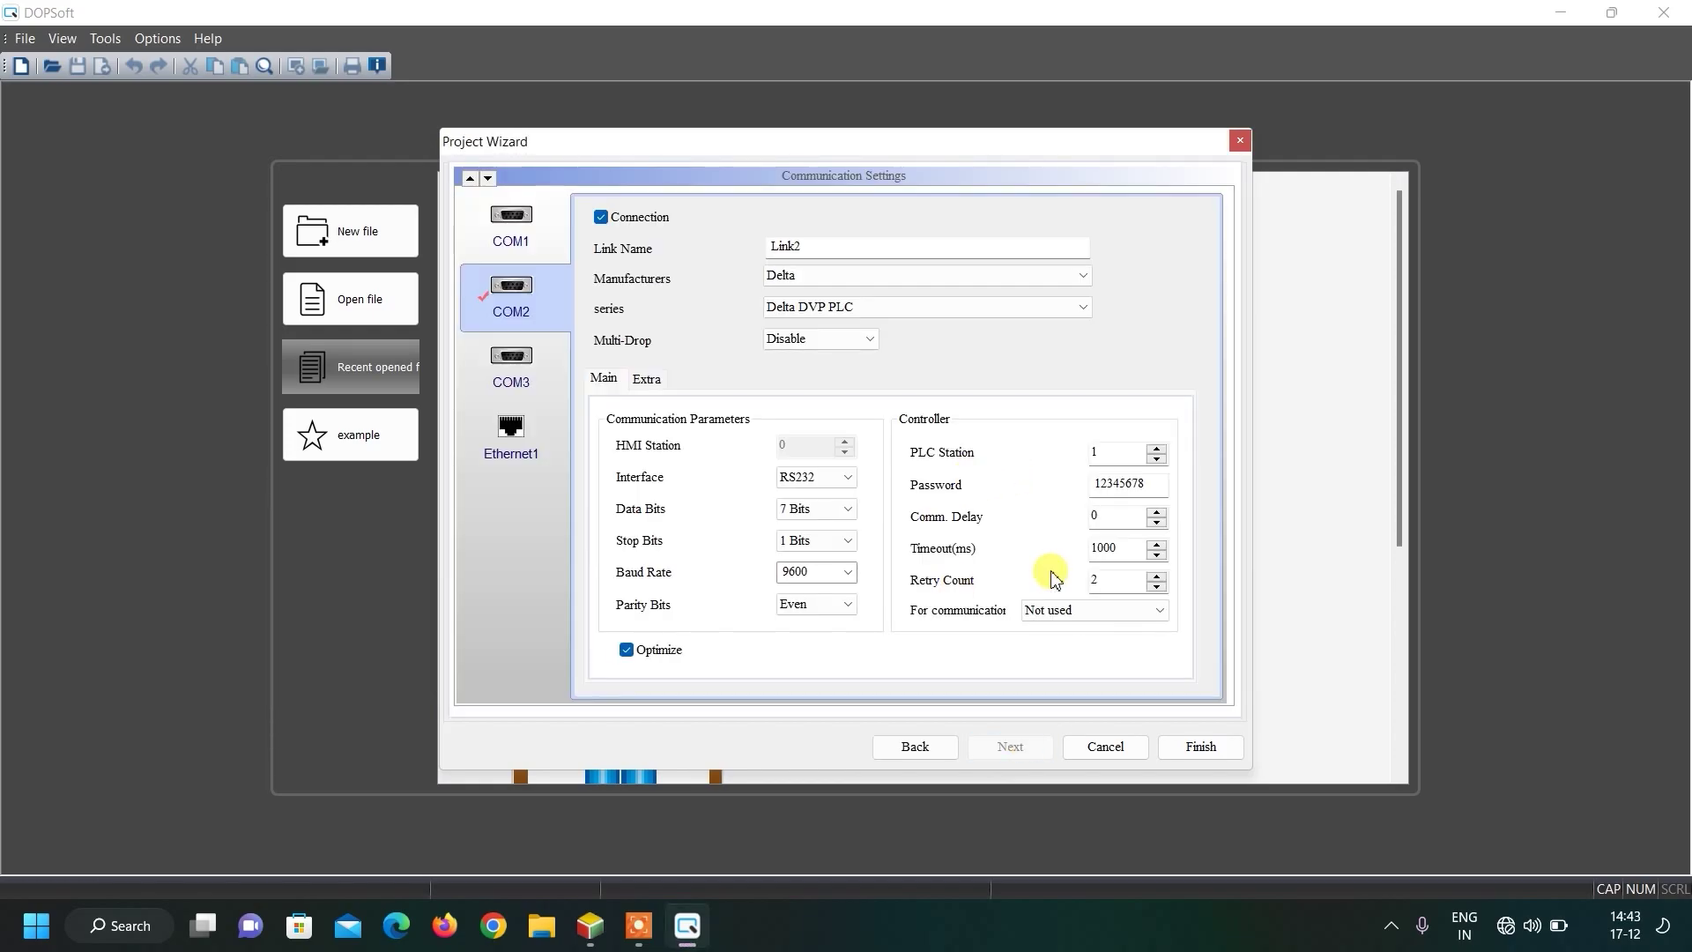
pyautogui.click(1087, 610)
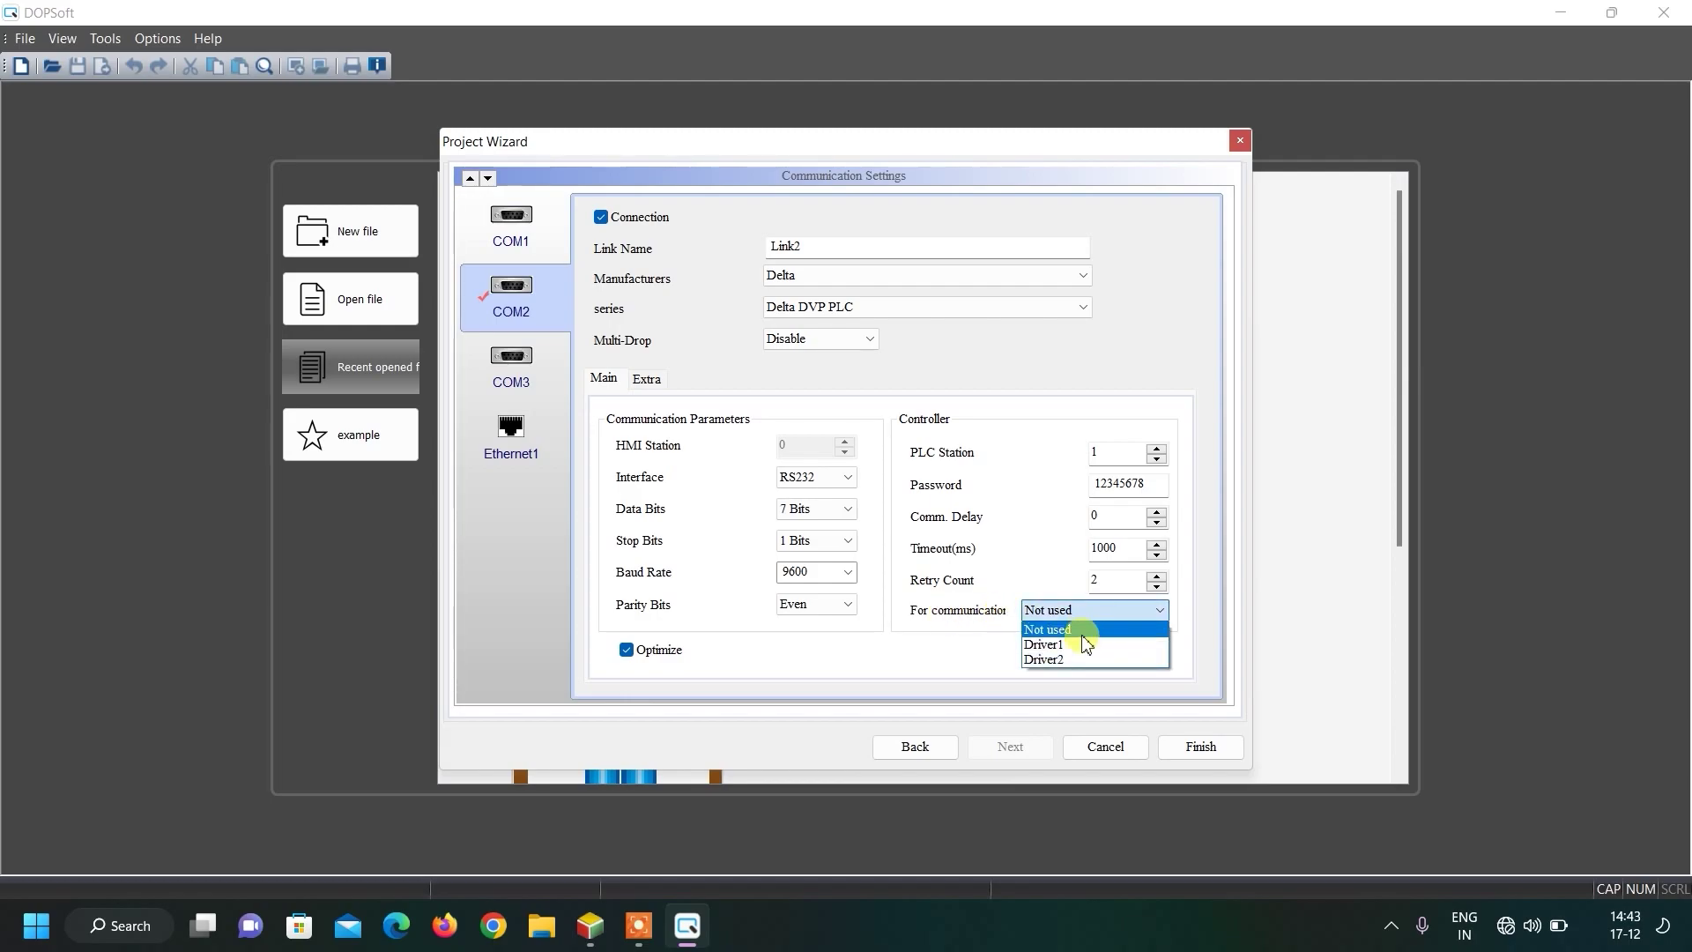
pyautogui.click(1084, 660)
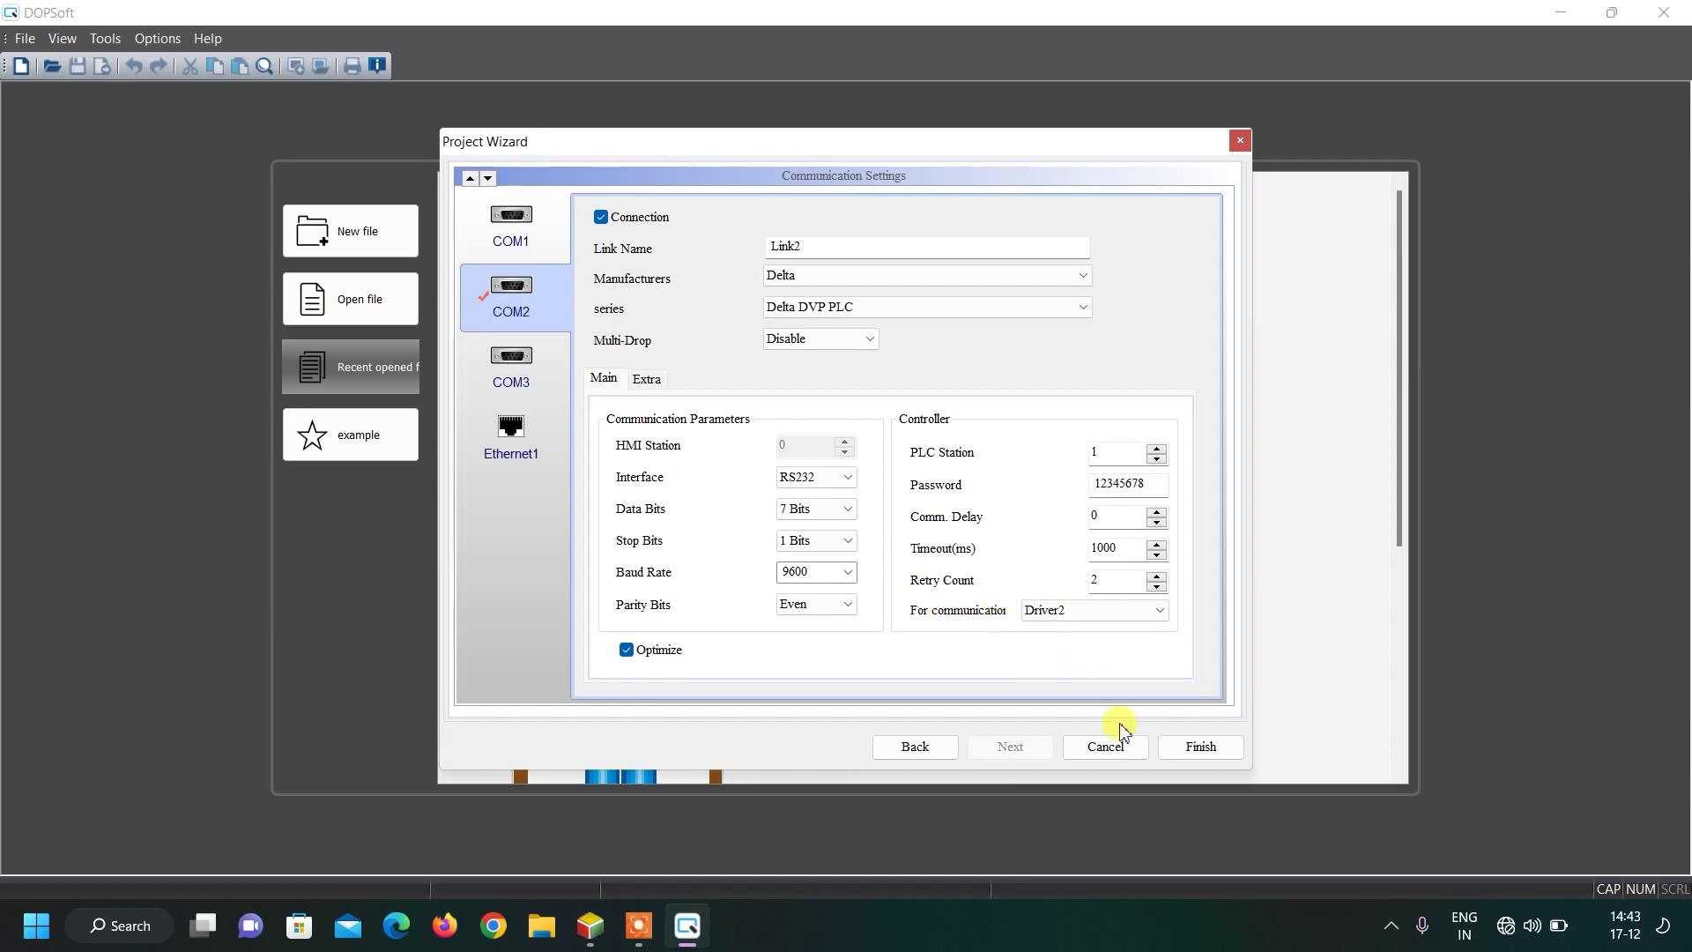
pyautogui.click(1202, 747)
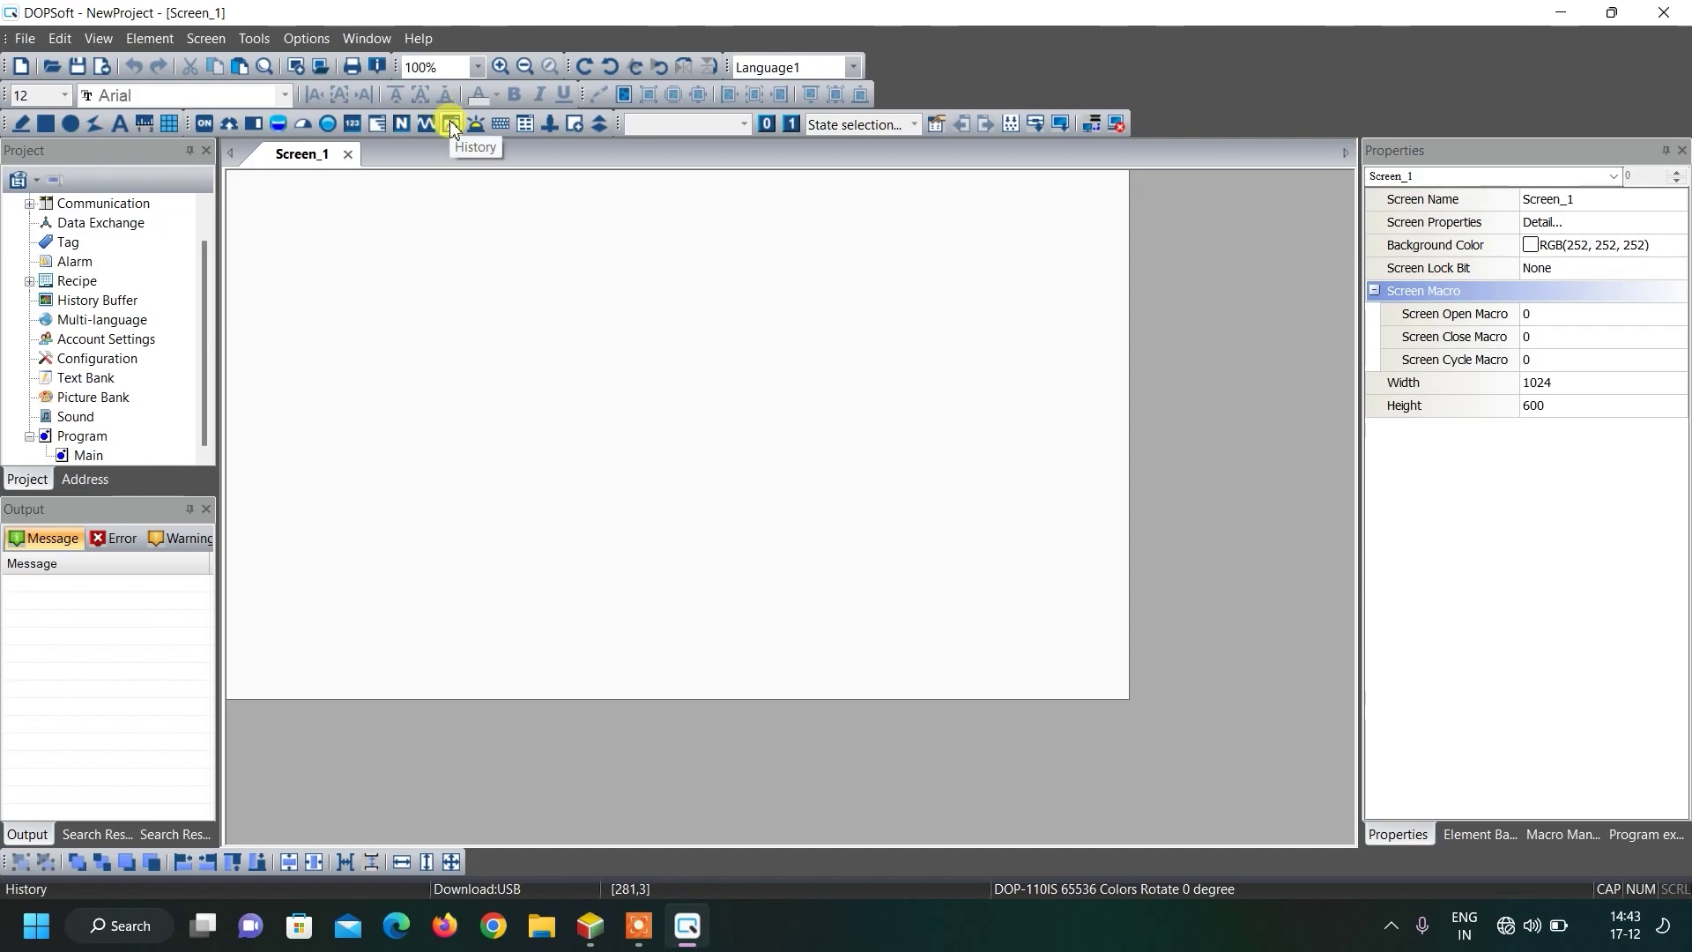
# Step: Draw a State Graphic box at the lower left of Screen_1 and open its settings
pyautogui.click(375, 124)
pyautogui.click(423, 201)
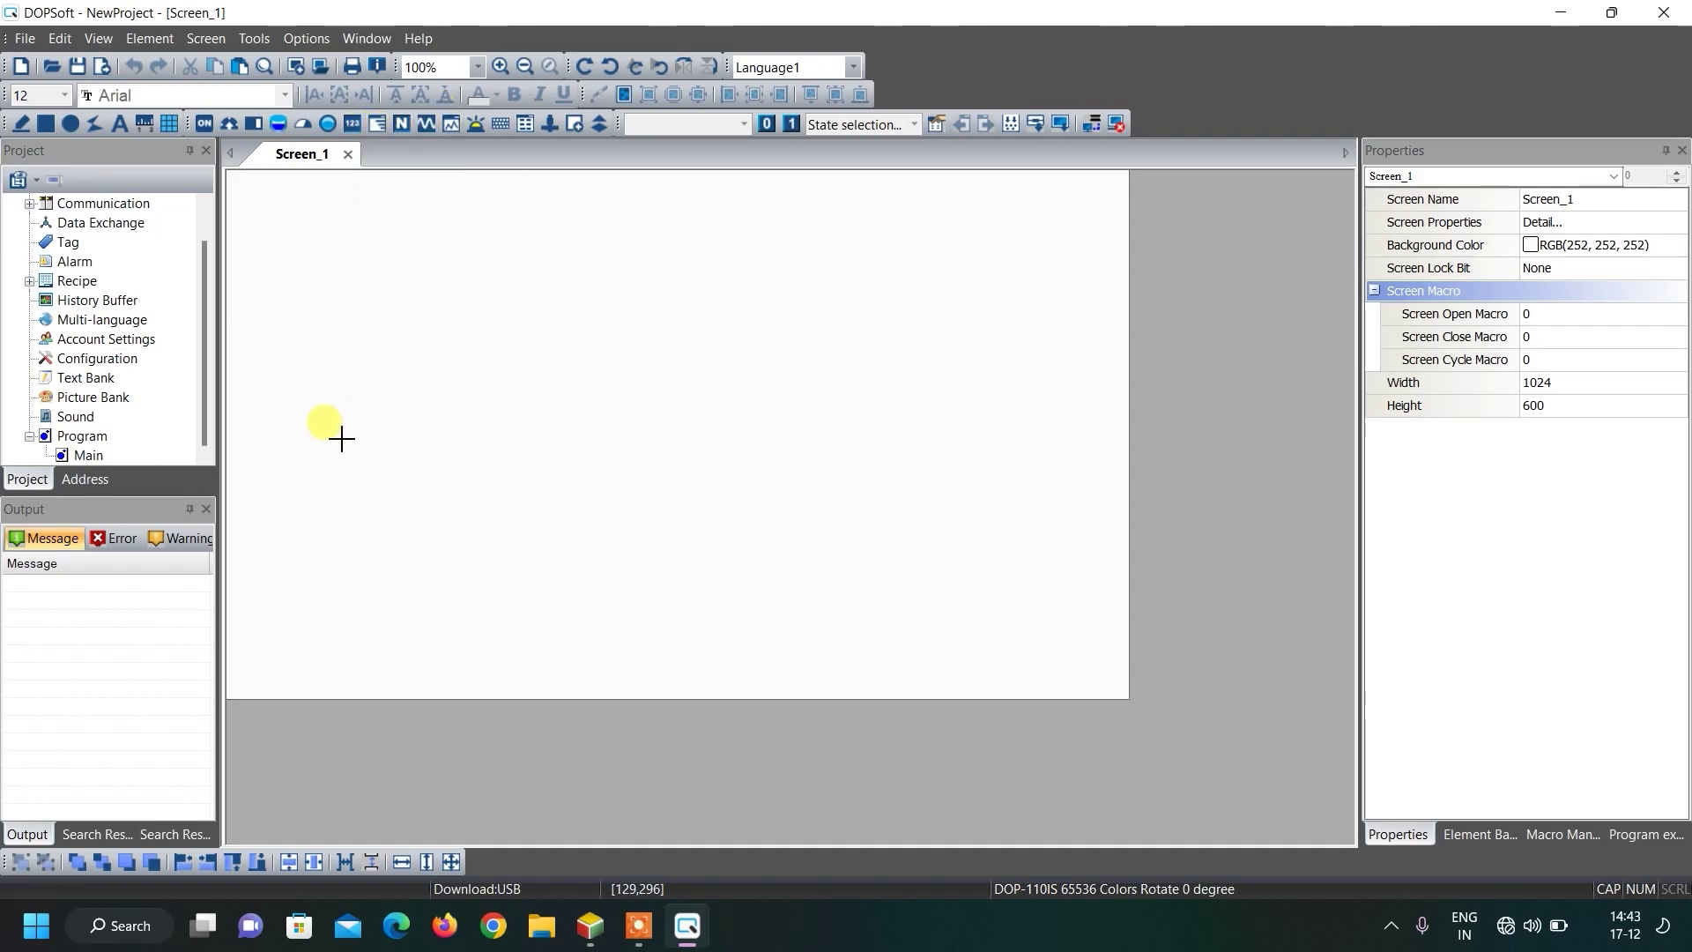
pyautogui.moveTo(319, 509); pyautogui.dragTo(427, 616)
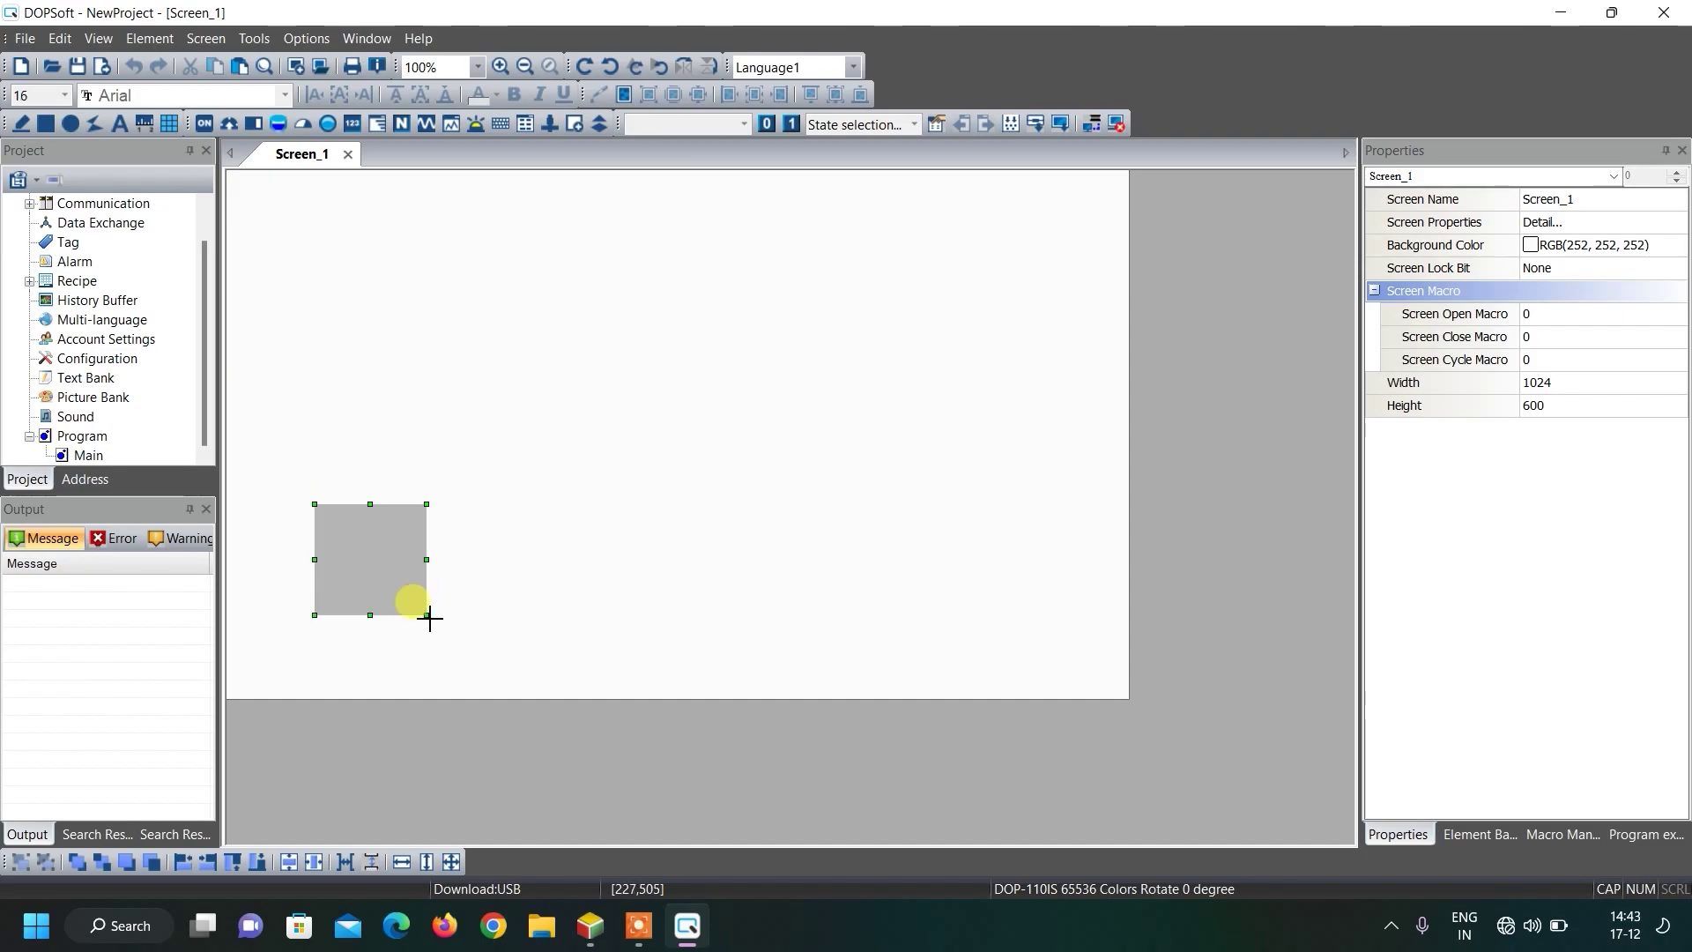
pyautogui.doubleClick(368, 553)
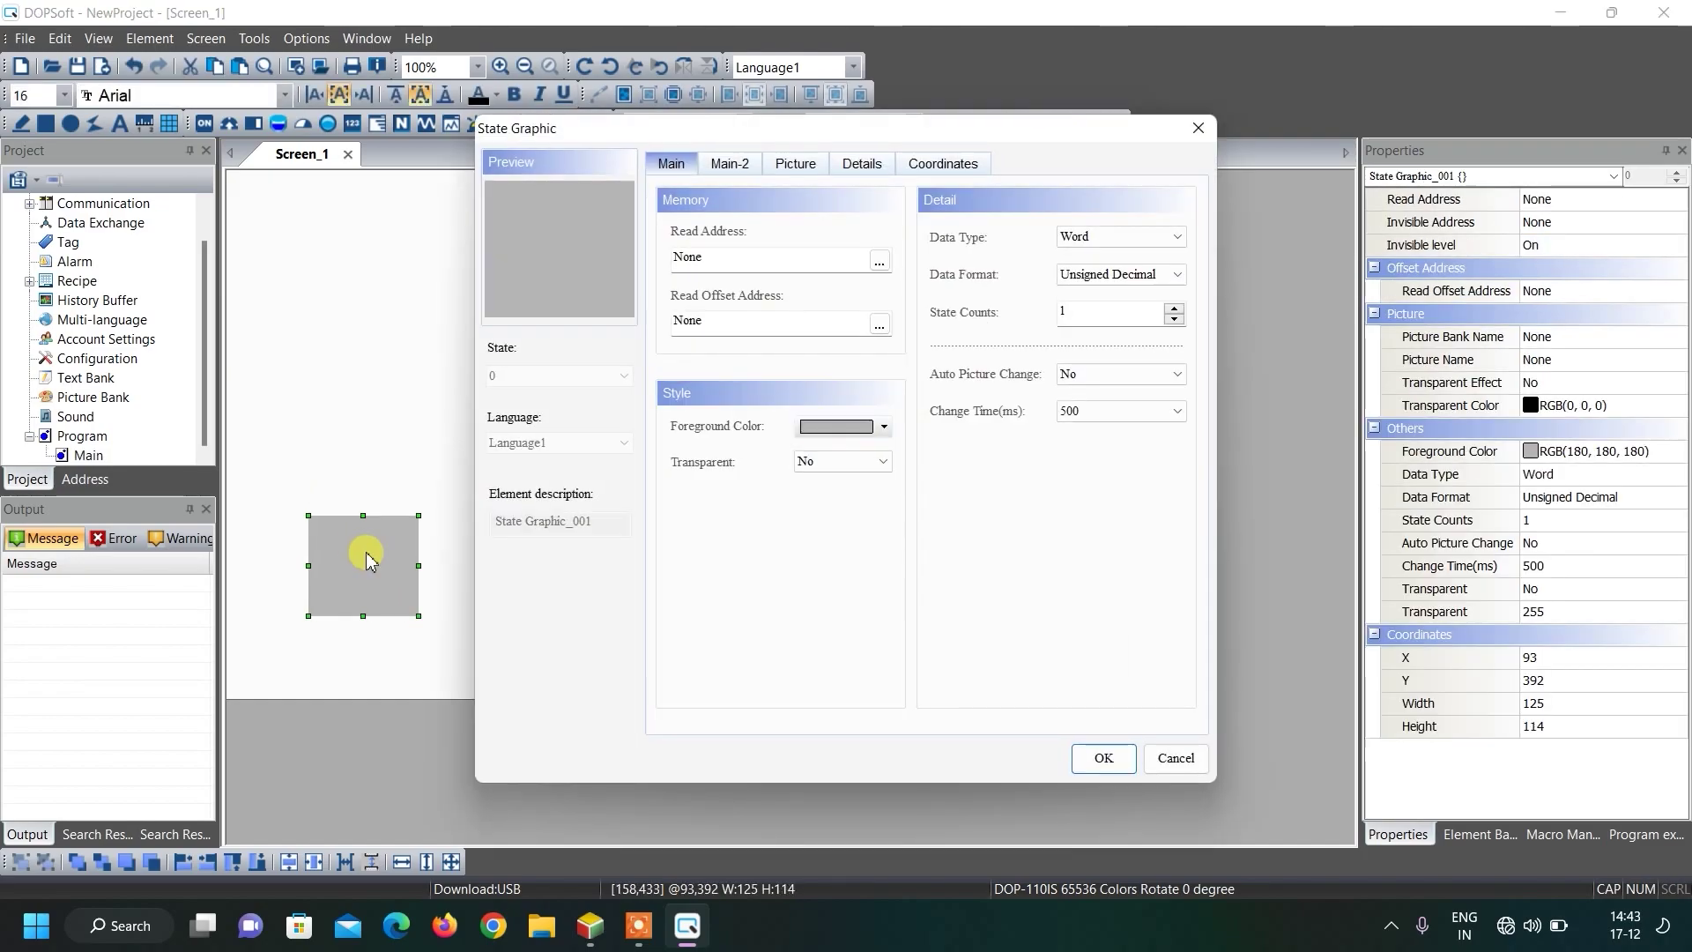
# Step: Set State Counts to 3 and give state 0 the $VectorFan.pib picture 6.emf
pyautogui.click(1175, 308)
pyautogui.click(1175, 309)
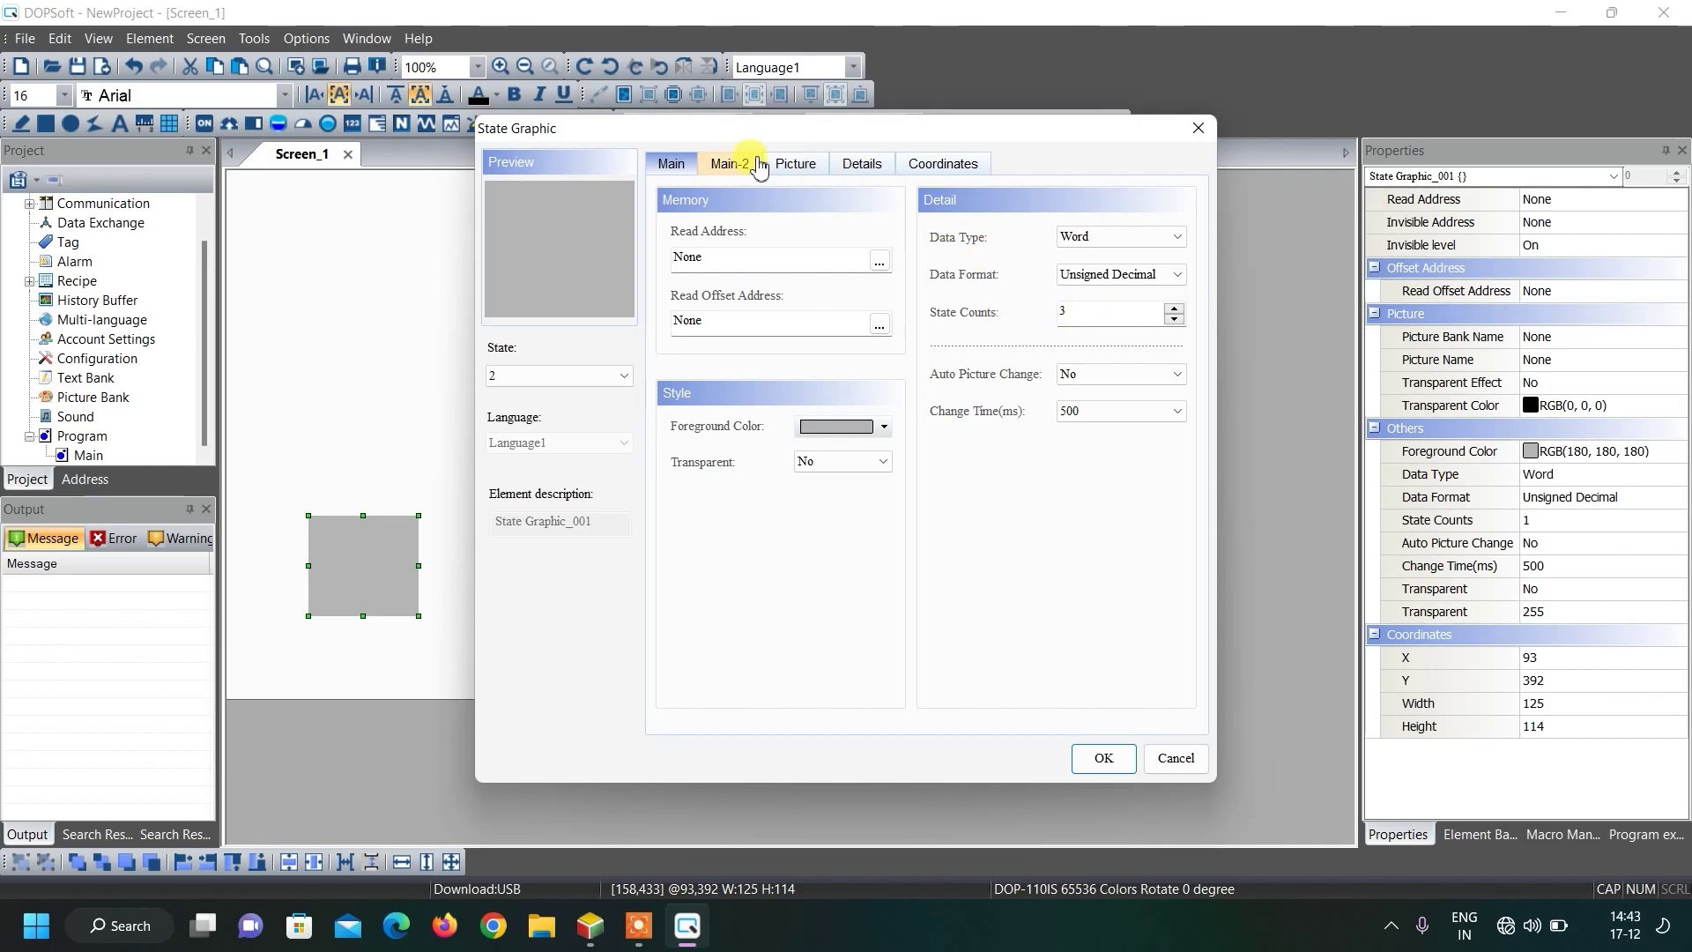
pyautogui.click(799, 164)
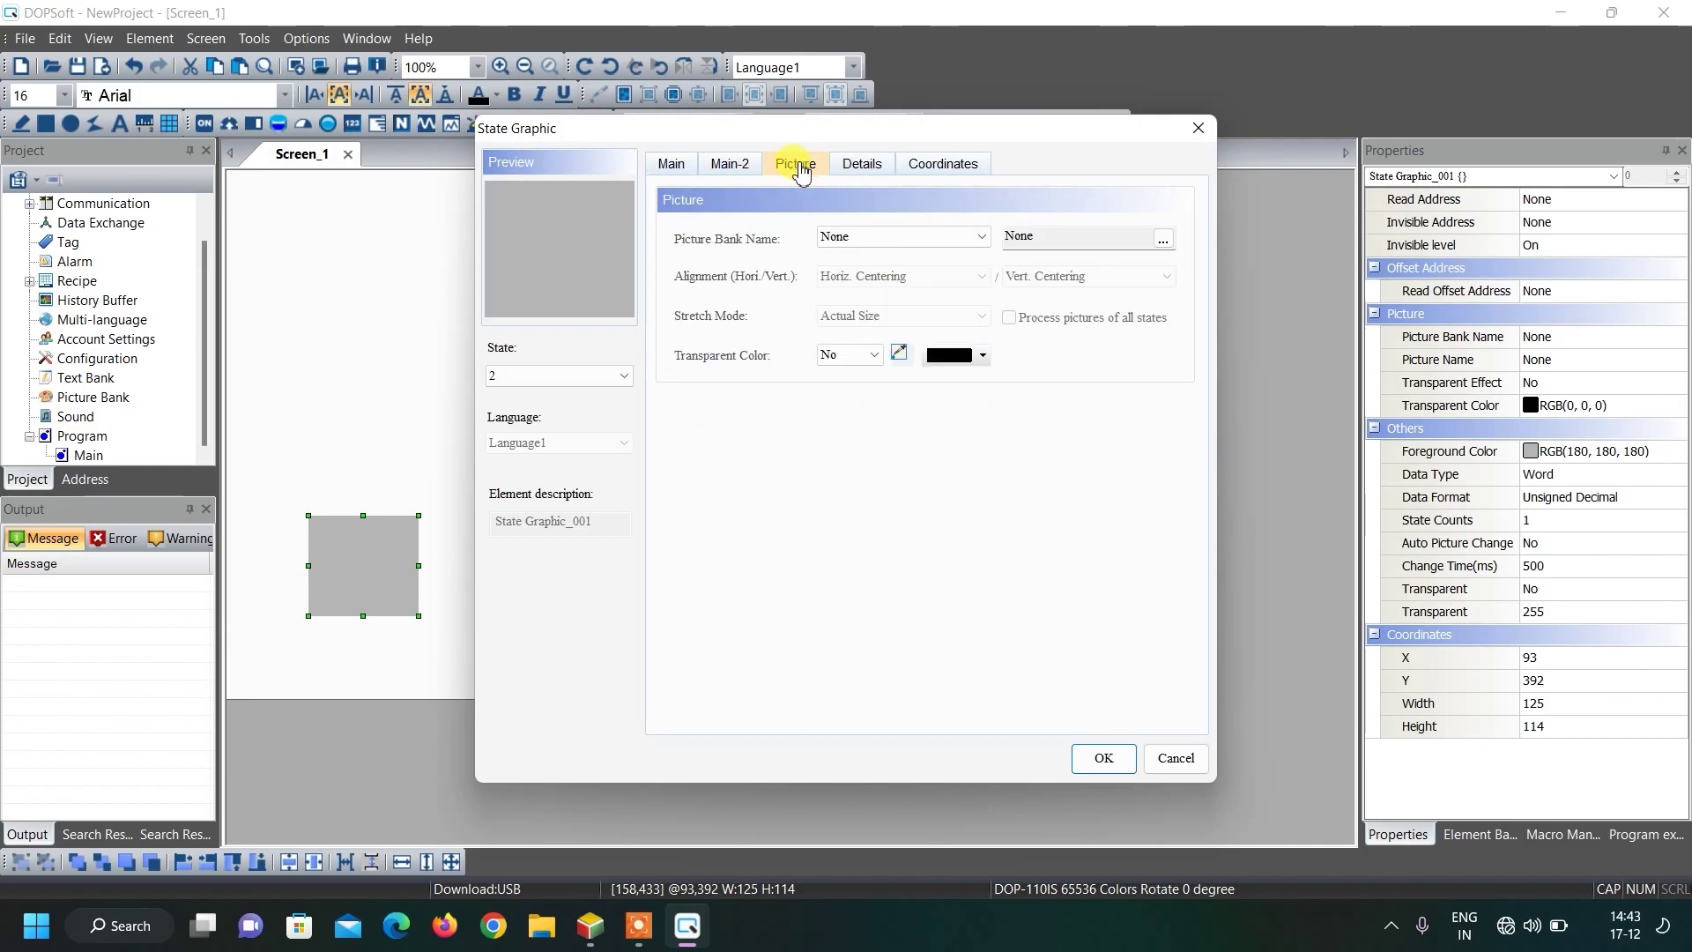
pyautogui.click(603, 376)
pyautogui.click(555, 396)
pyautogui.click(979, 236)
pyautogui.scroll(-10, 967, 393)
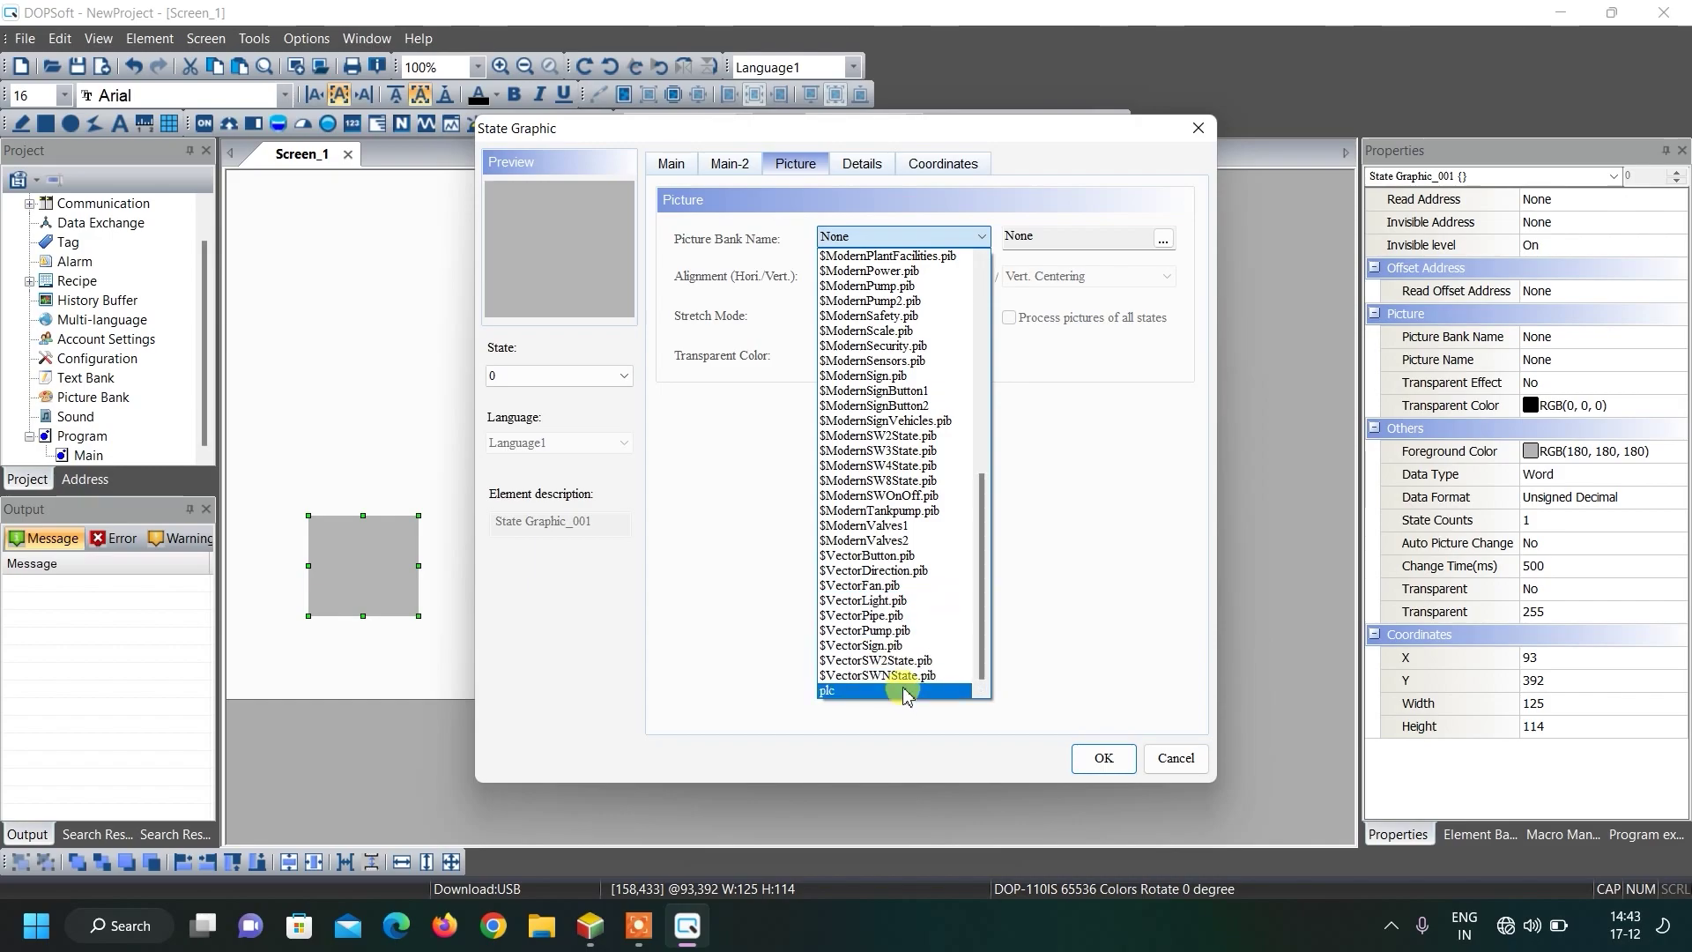
pyautogui.click(872, 570)
pyautogui.click(1142, 132)
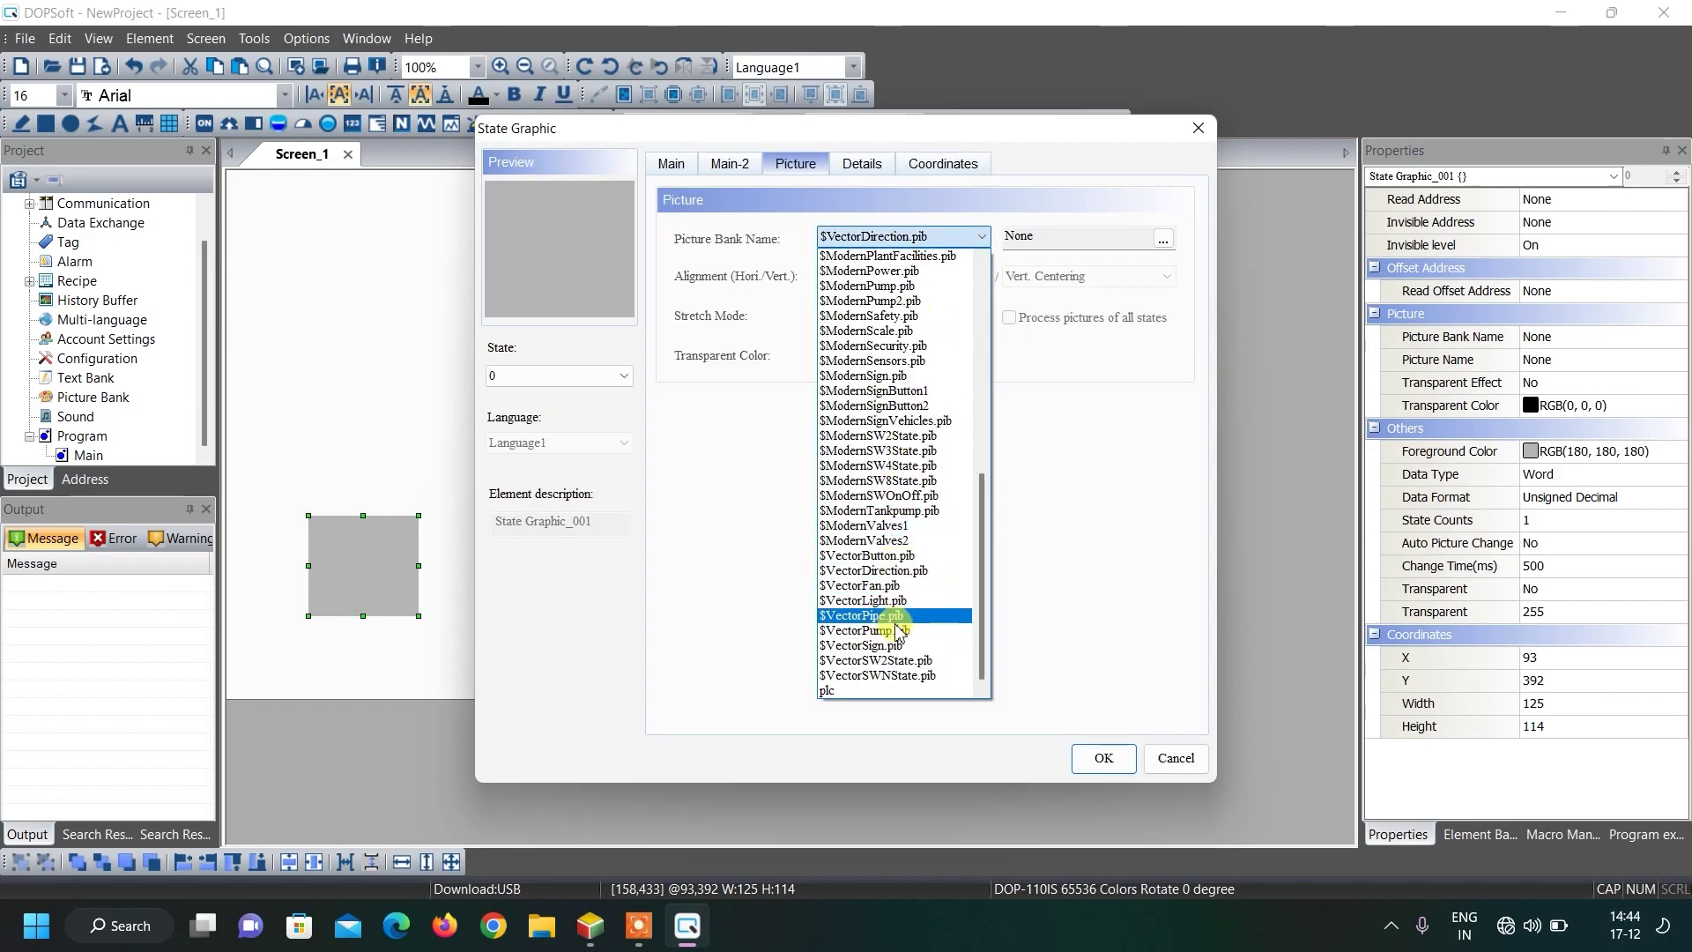
pyautogui.click(906, 556)
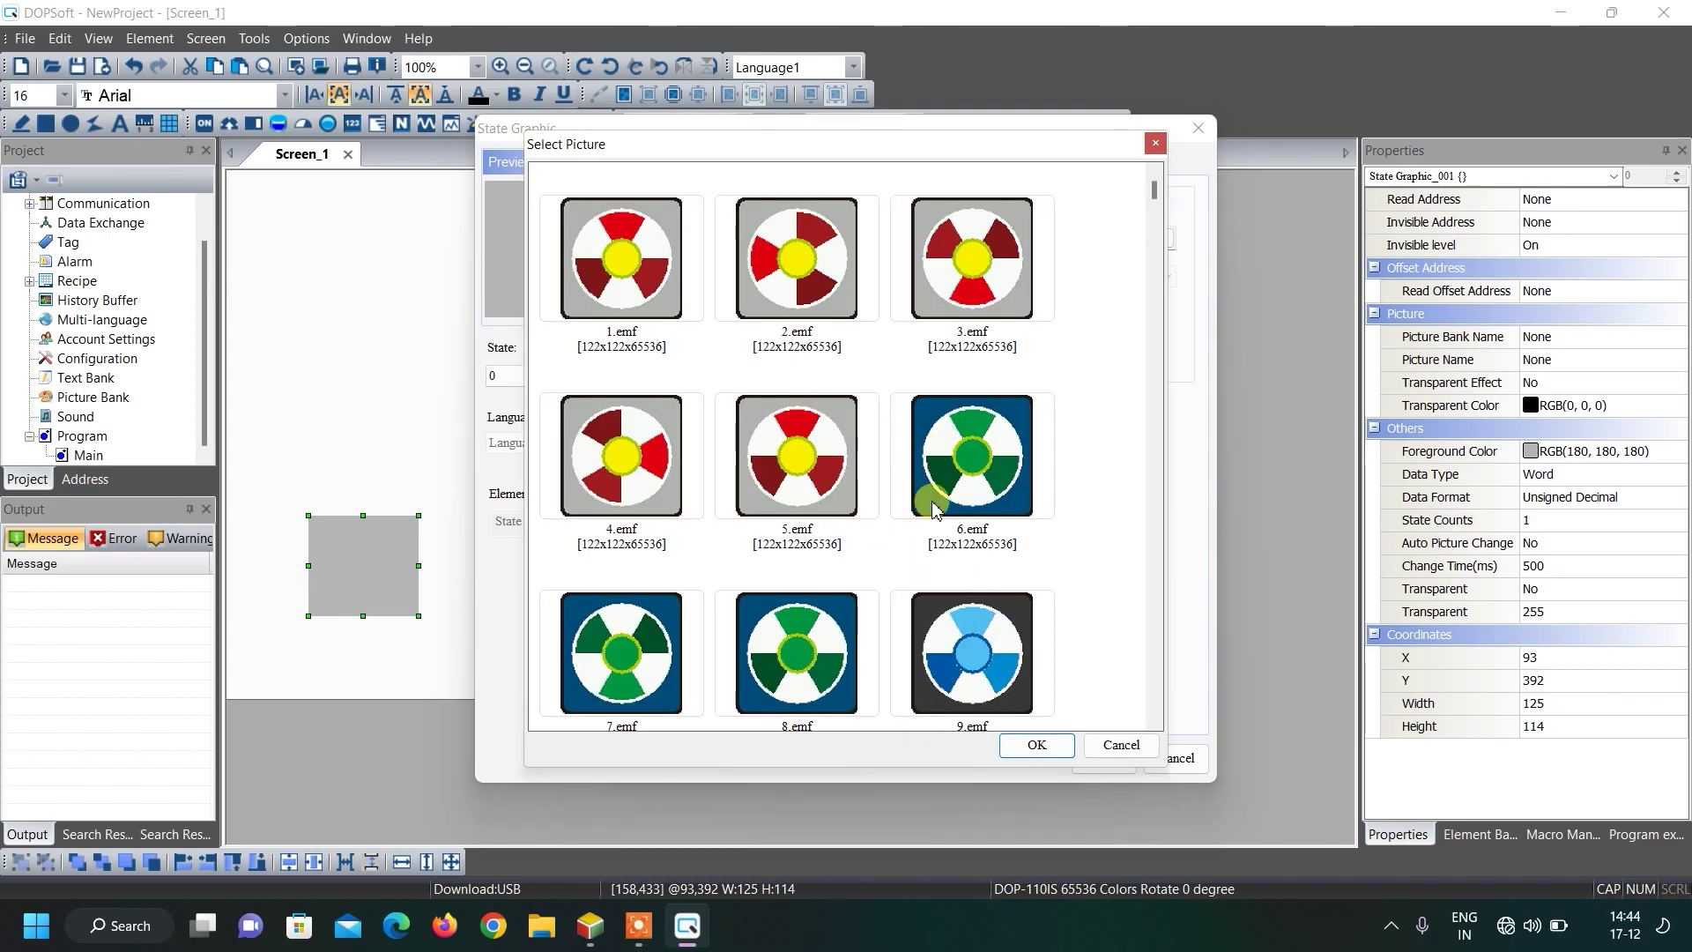
pyautogui.click(995, 450)
pyautogui.click(1035, 750)
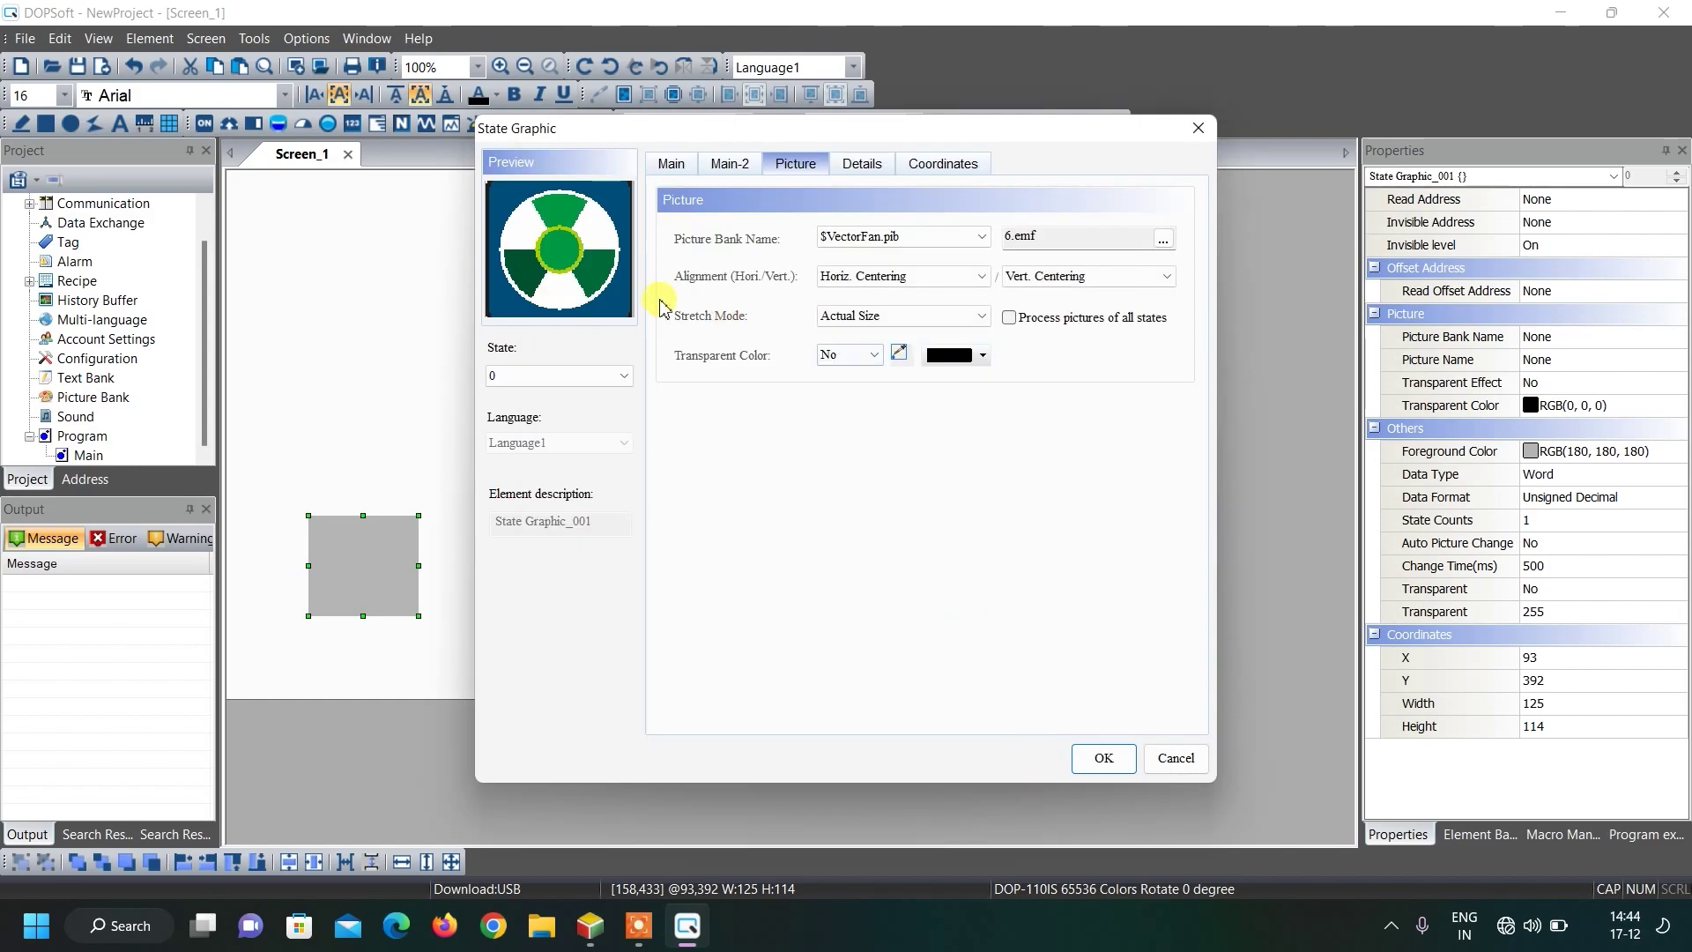
# Step: Give state 1 the $VectorFan.pib fan picture 7.emf
pyautogui.click(582, 376)
pyautogui.click(599, 408)
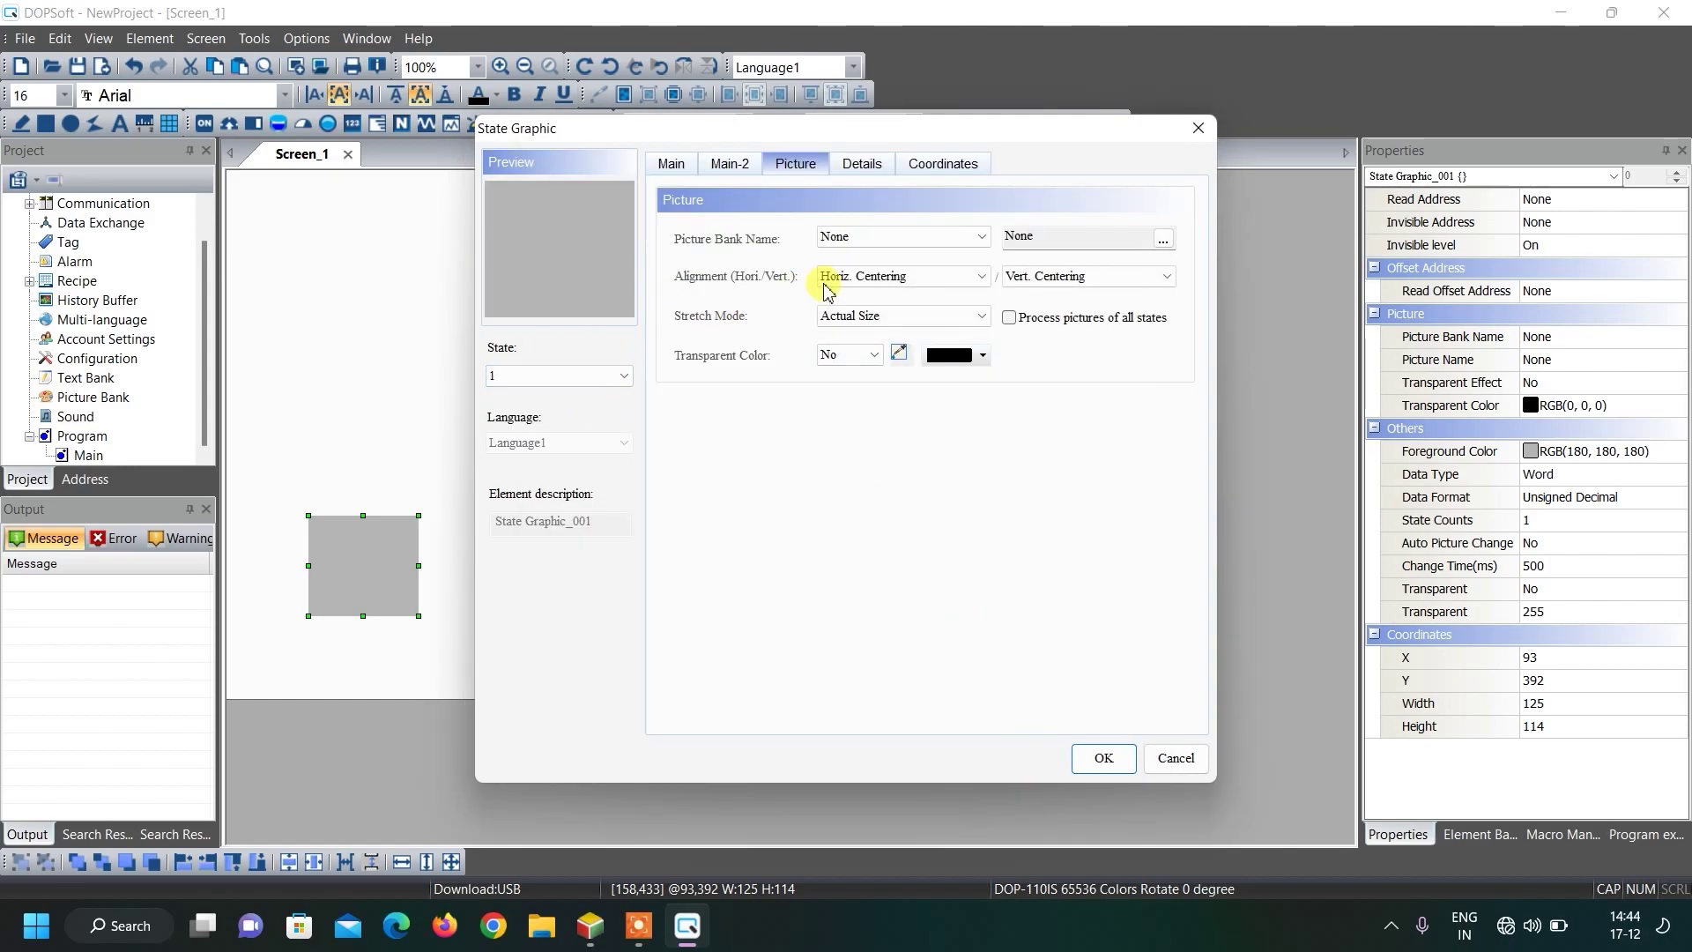
pyautogui.click(979, 236)
pyautogui.moveTo(981, 295); pyautogui.dragTo(988, 582)
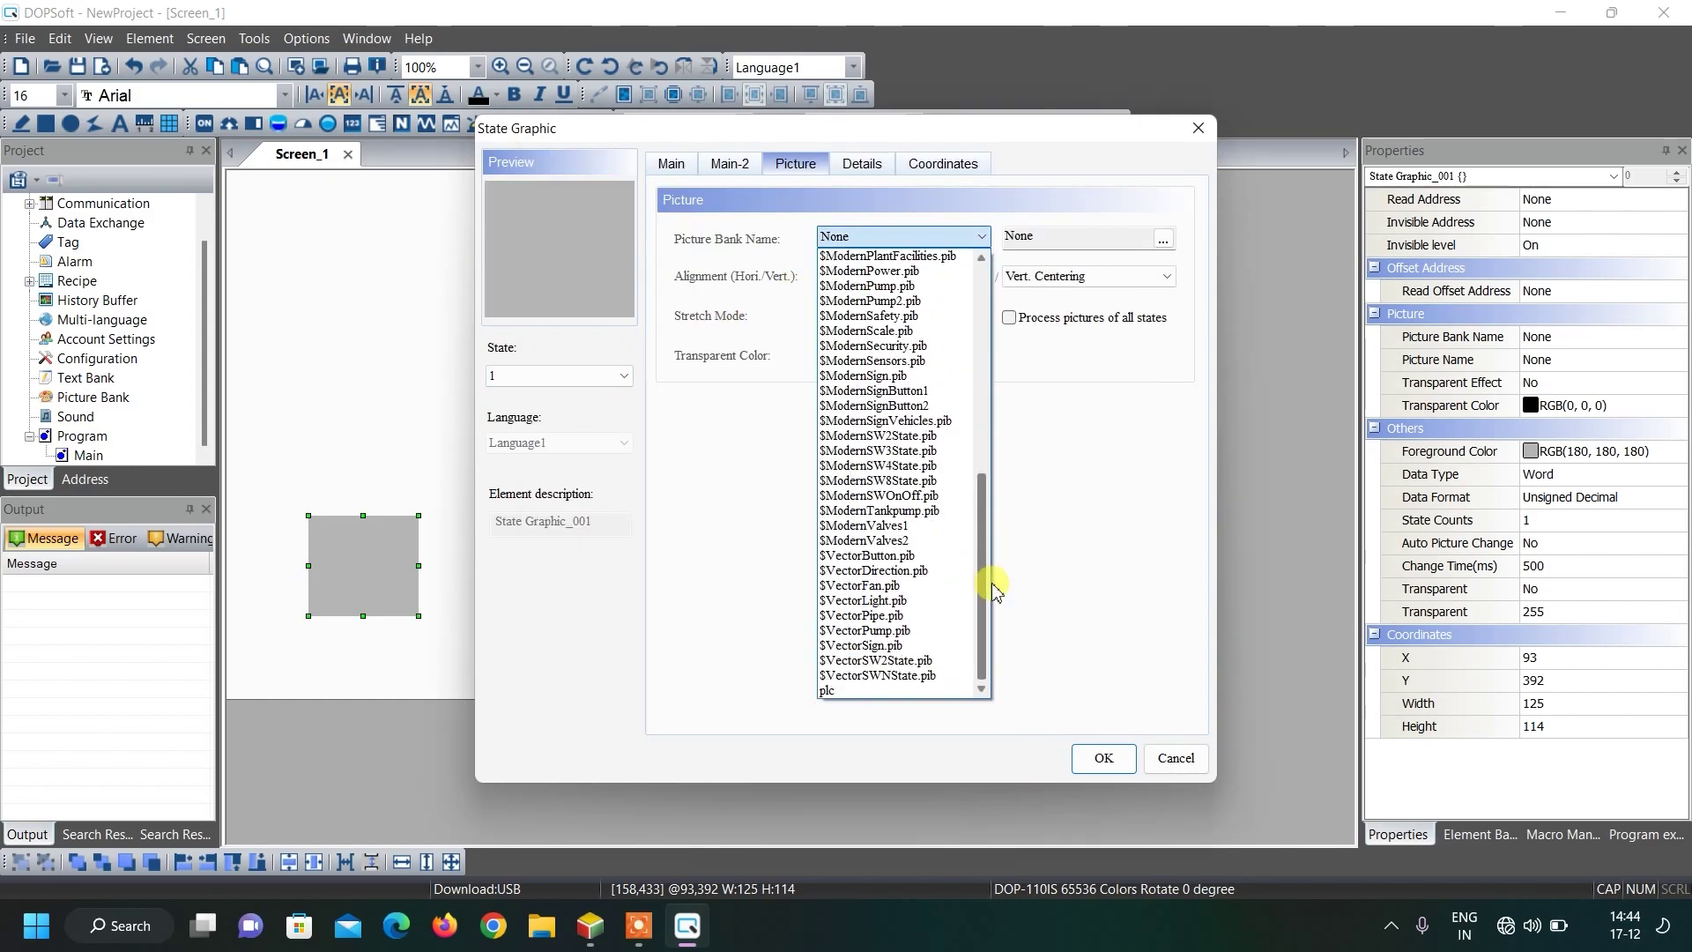
pyautogui.click(915, 587)
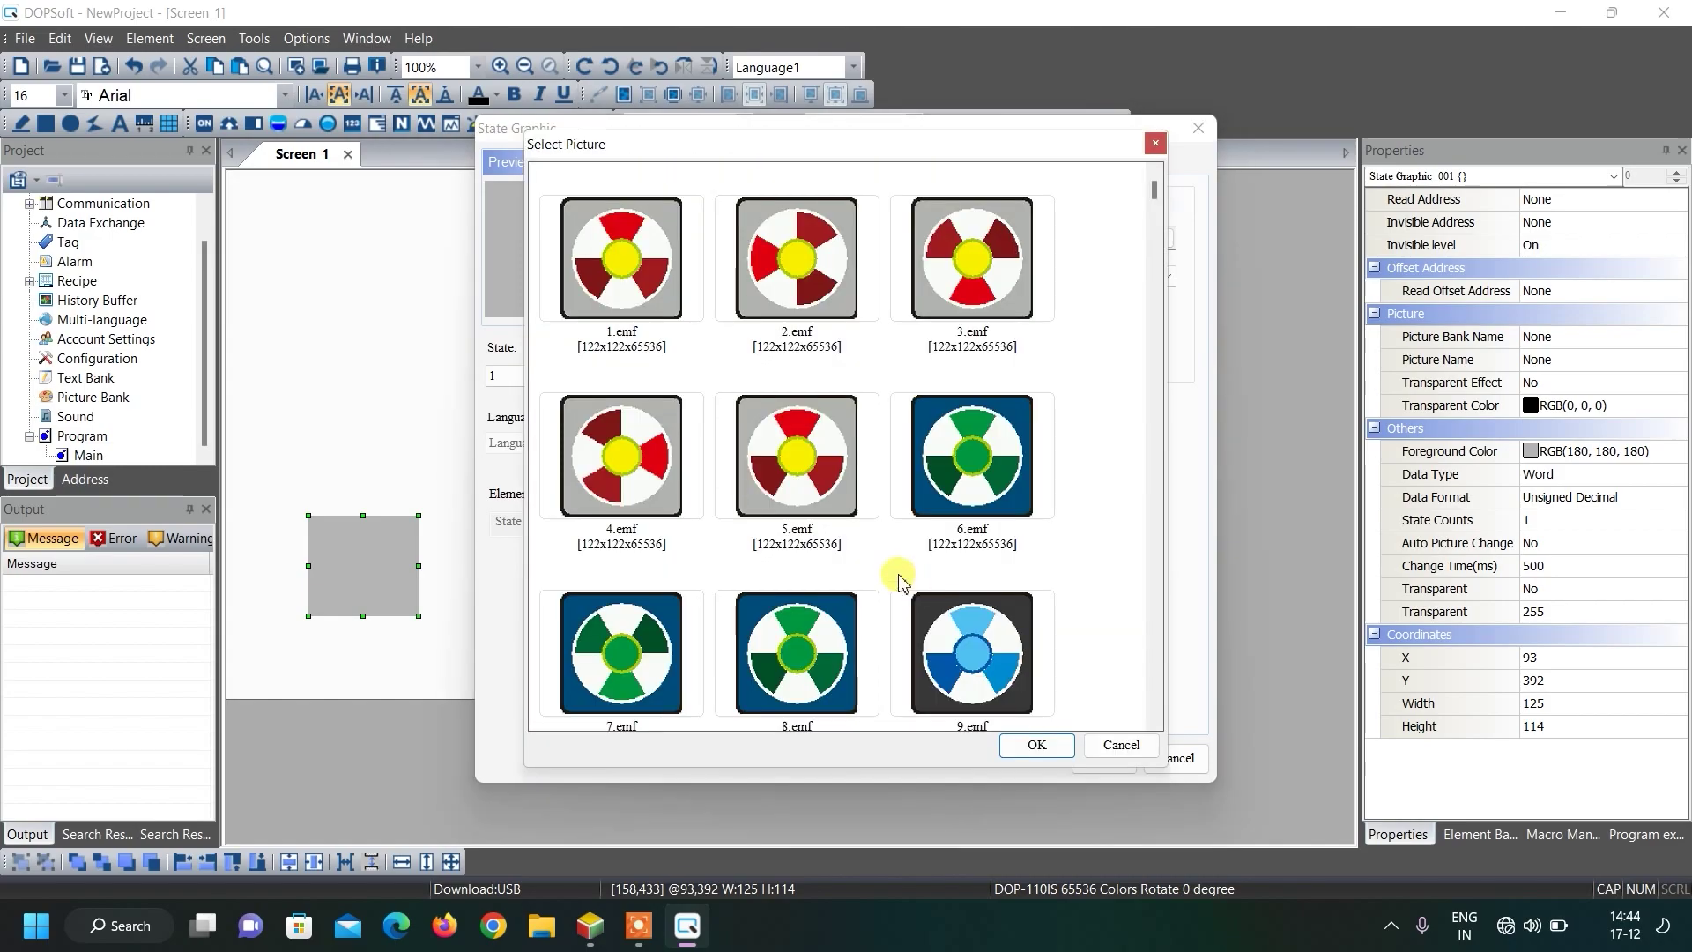
pyautogui.click(639, 641)
pyautogui.click(1025, 747)
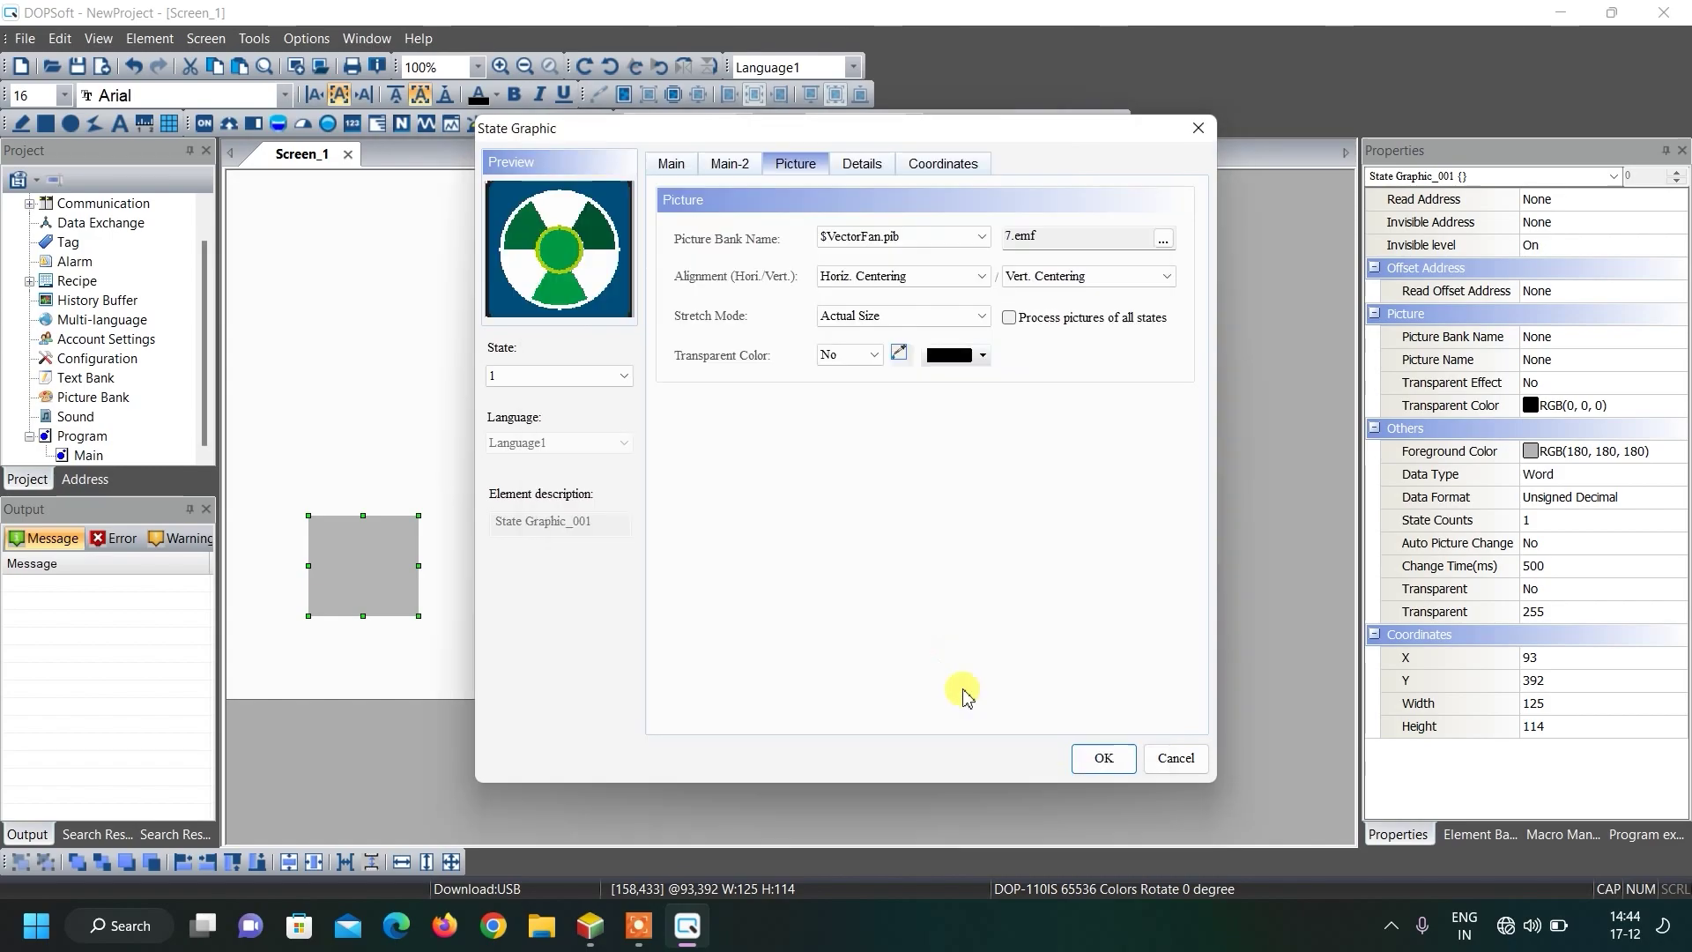
# Step: Give state 2 the fan picture 8.emf
pyautogui.click(605, 377)
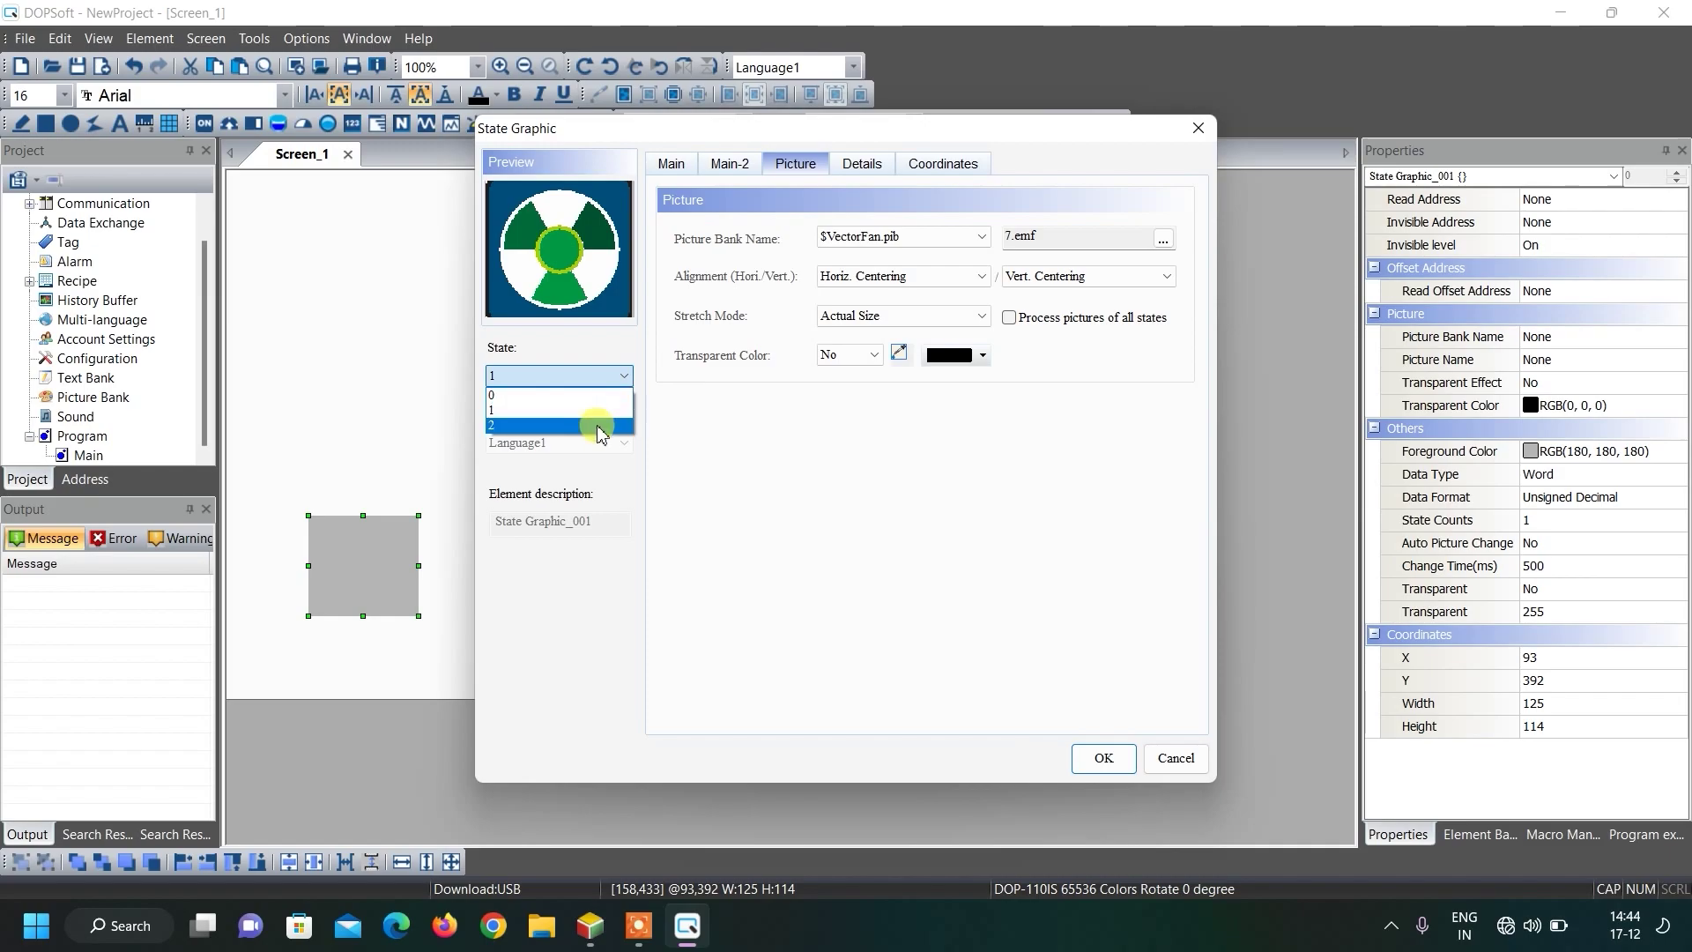
pyautogui.click(598, 427)
pyautogui.click(940, 237)
pyautogui.scroll(-10, 934, 529)
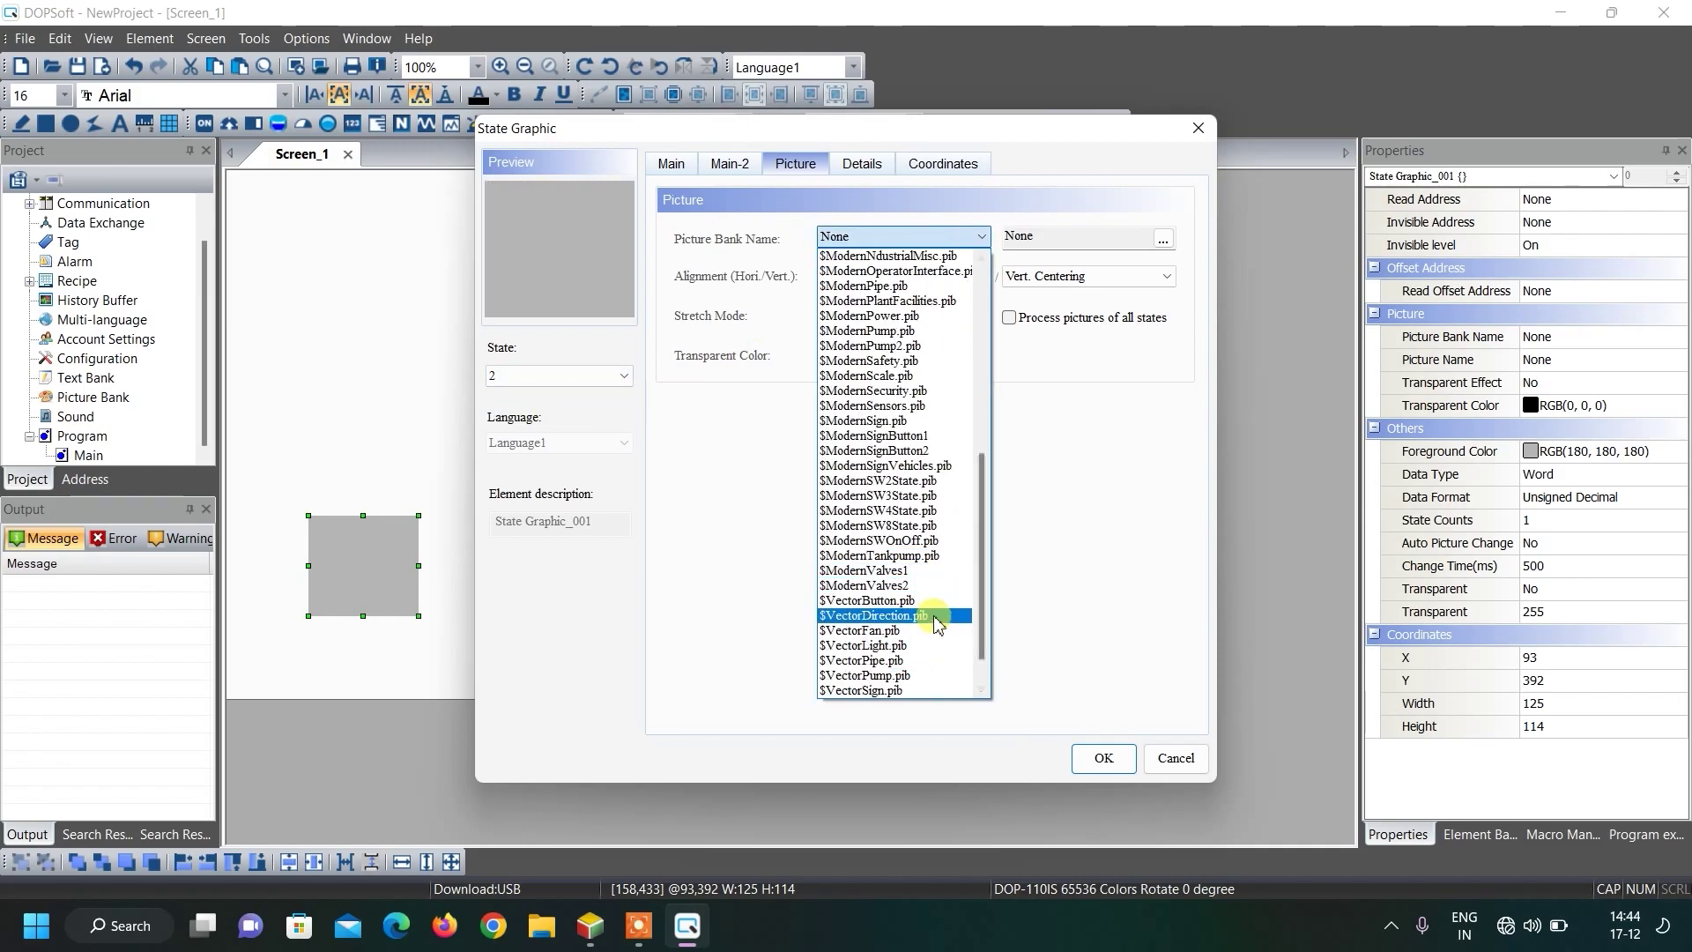
pyautogui.click(936, 617)
pyautogui.click(833, 630)
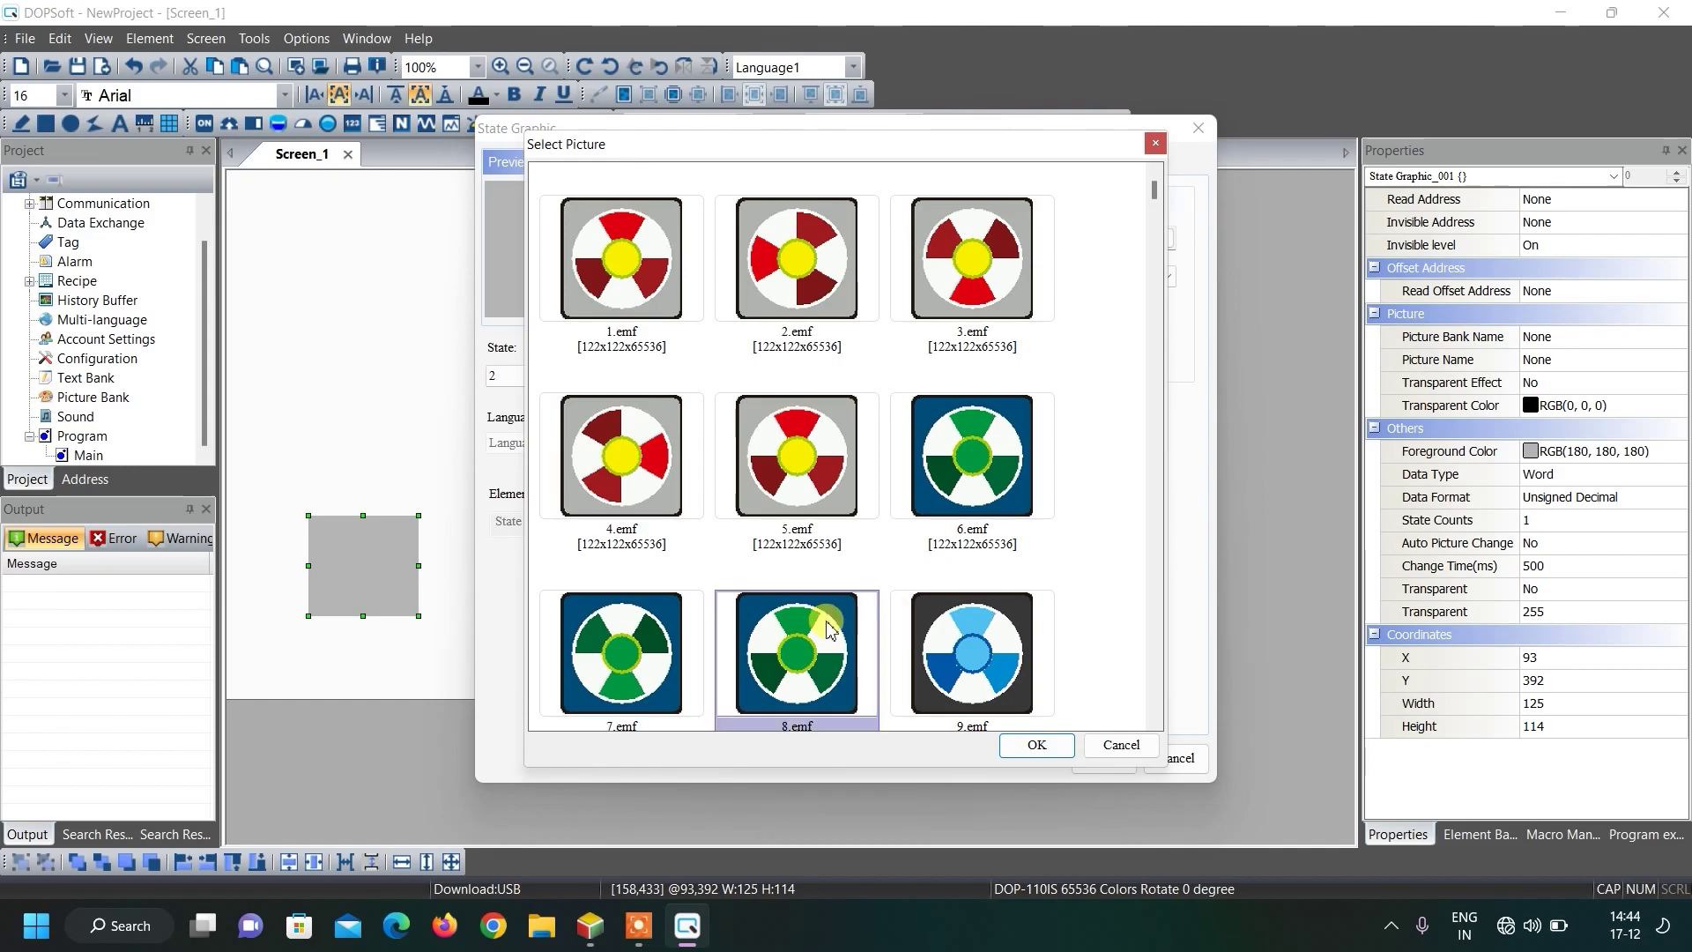
pyautogui.click(1036, 745)
pyautogui.click(668, 164)
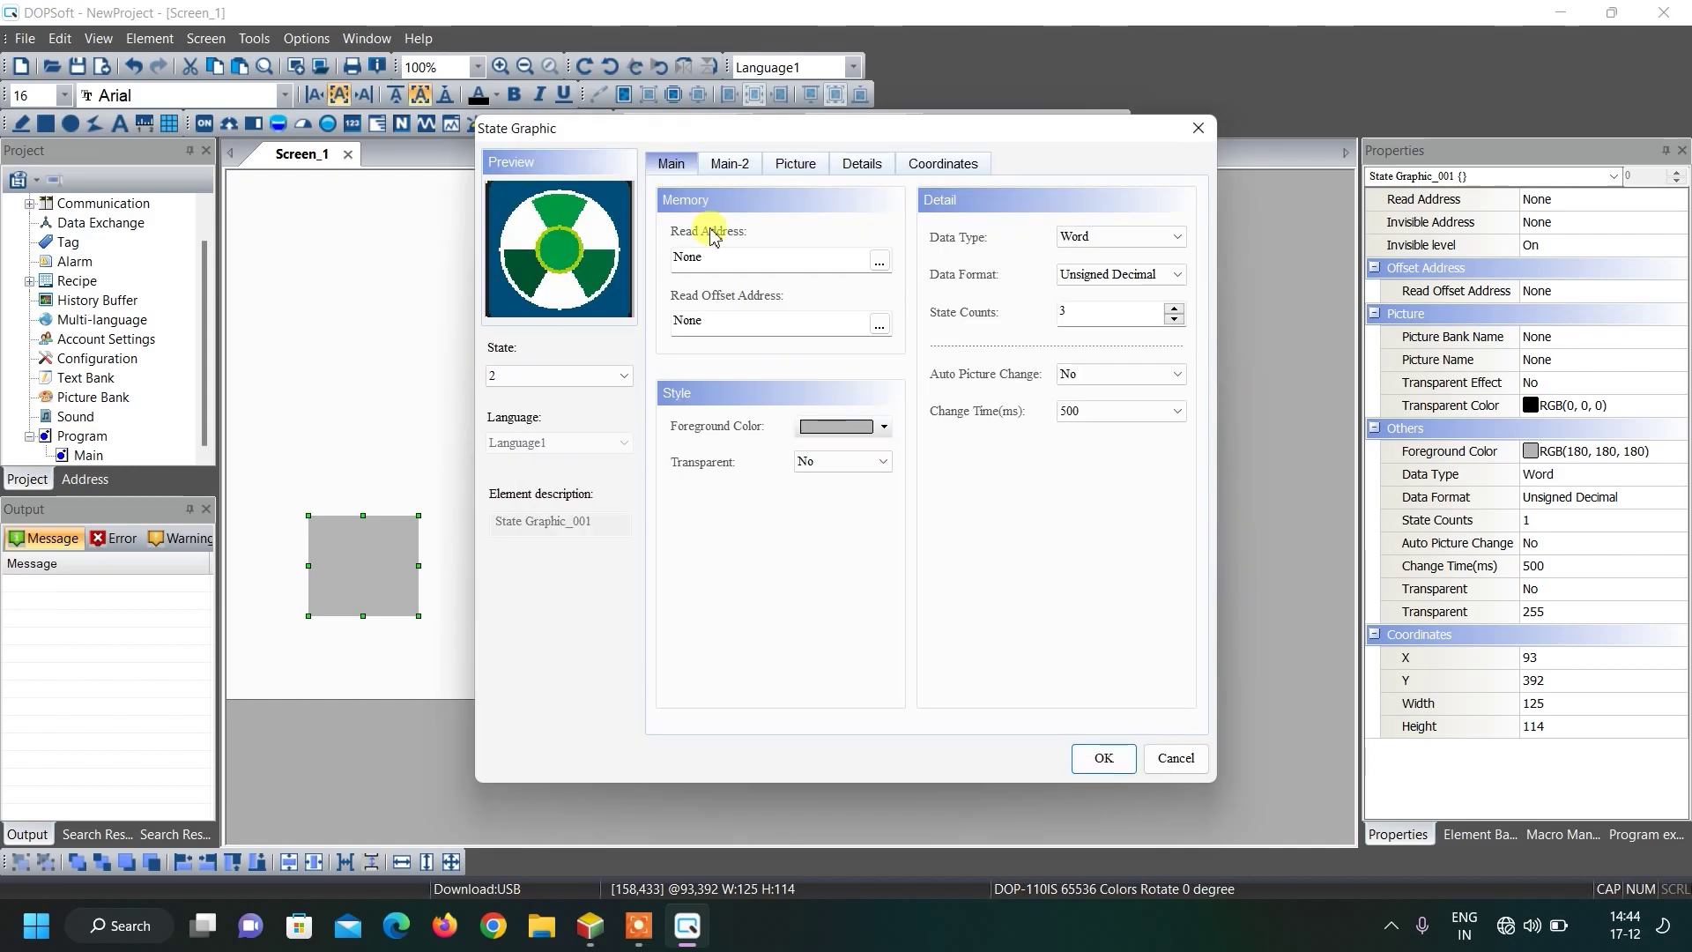
# Step: Set the fan graphic's read address to internal memory $1 and apply the settings
pyautogui.click(880, 261)
pyautogui.click(794, 260)
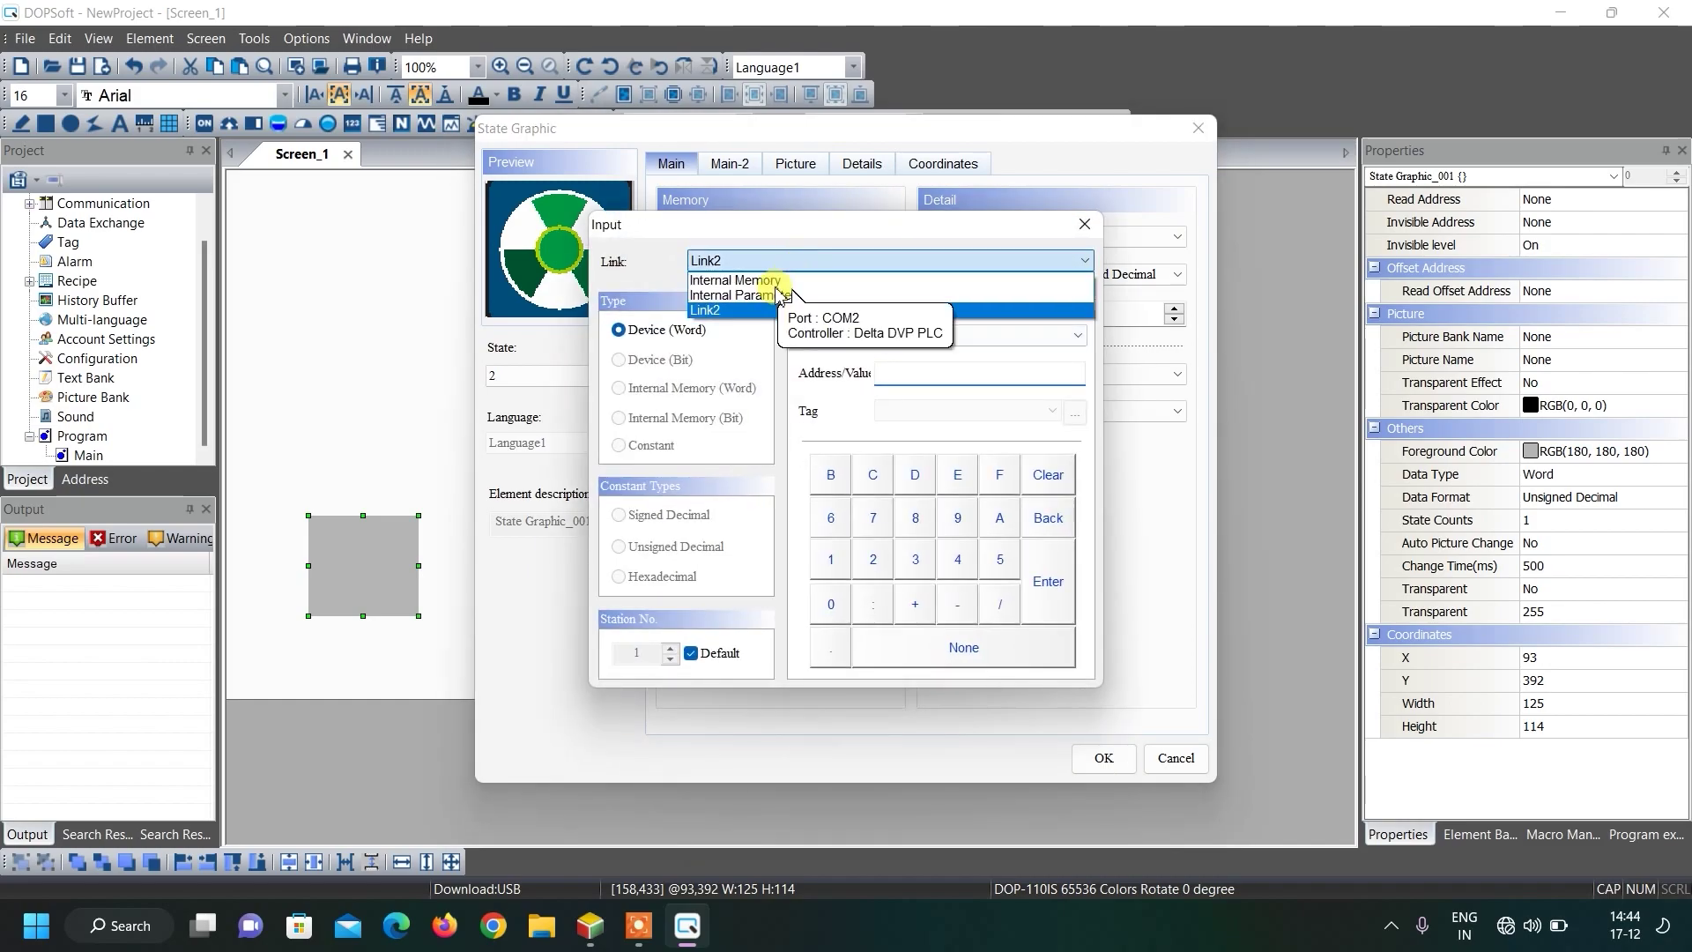
pyautogui.click(744, 280)
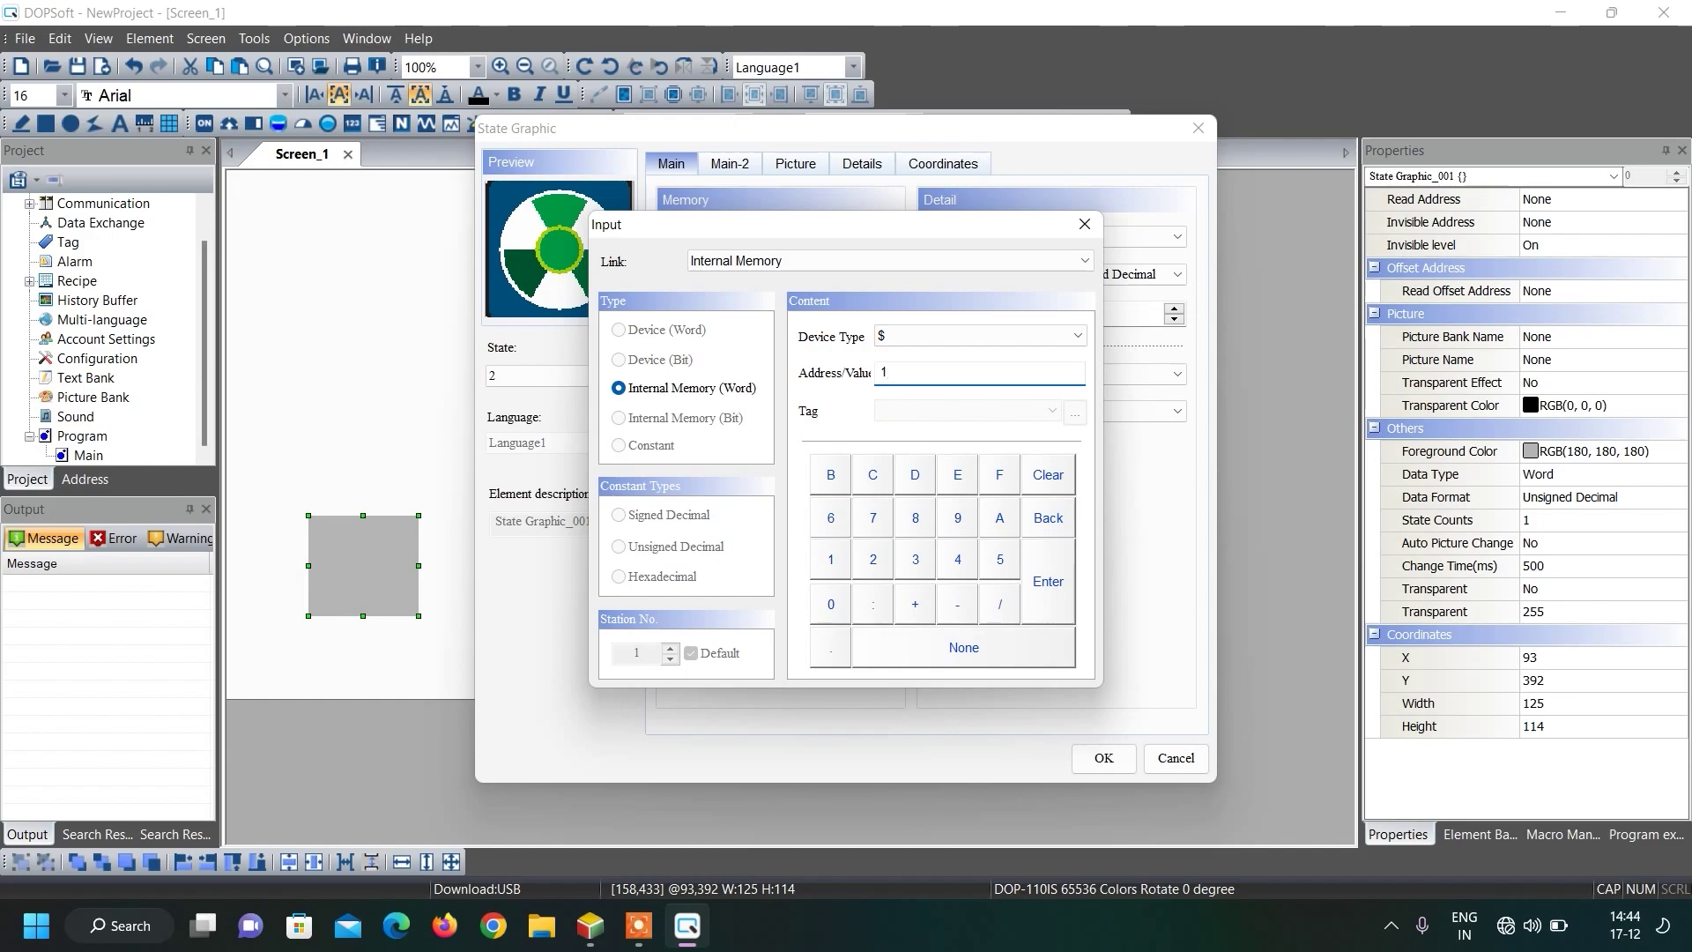
pyautogui.click(1048, 573)
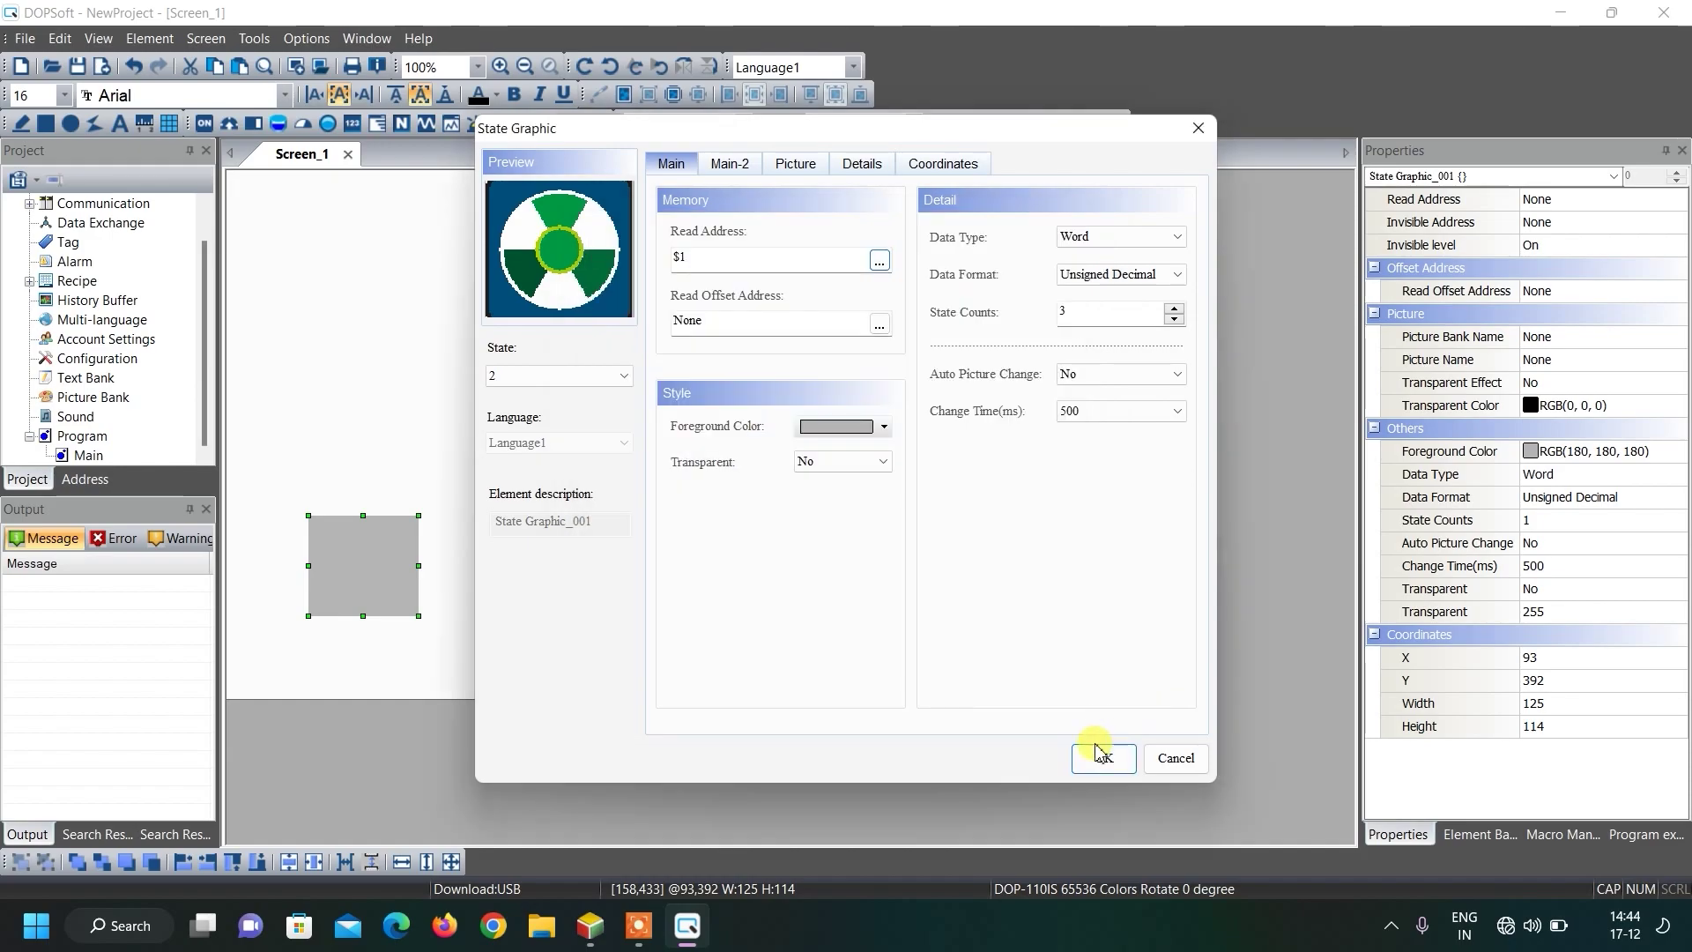
pyautogui.click(1103, 758)
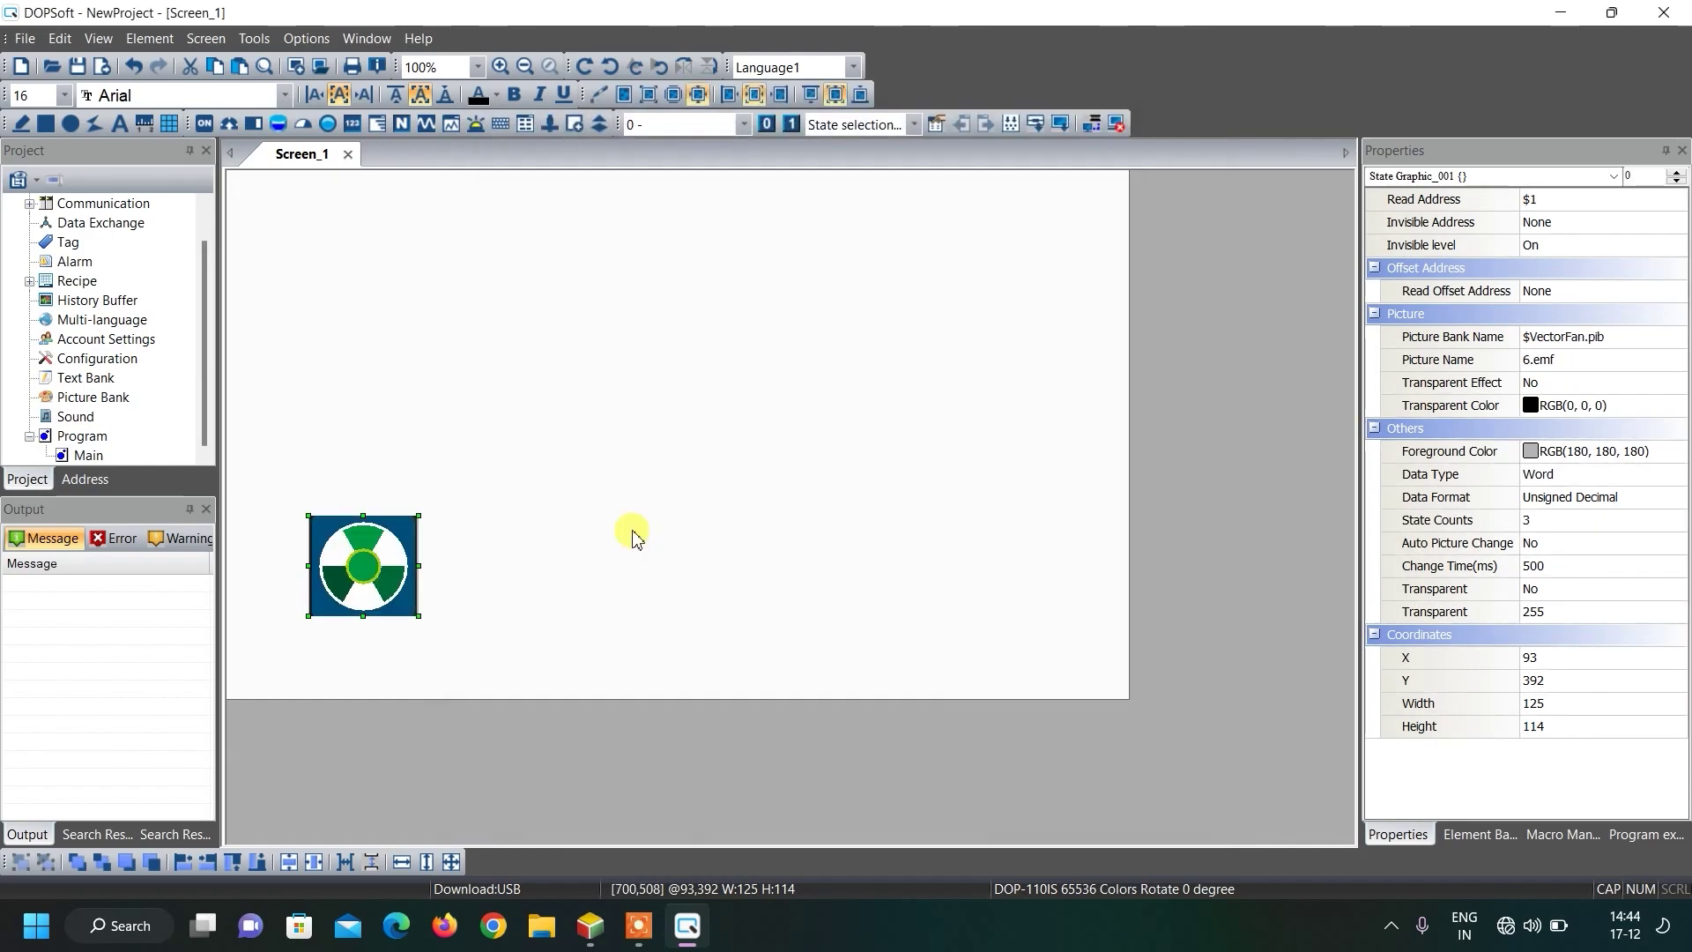
# Step: Duplicate the fan graphic and place the copy to the right of the original
pyautogui.click(452, 487)
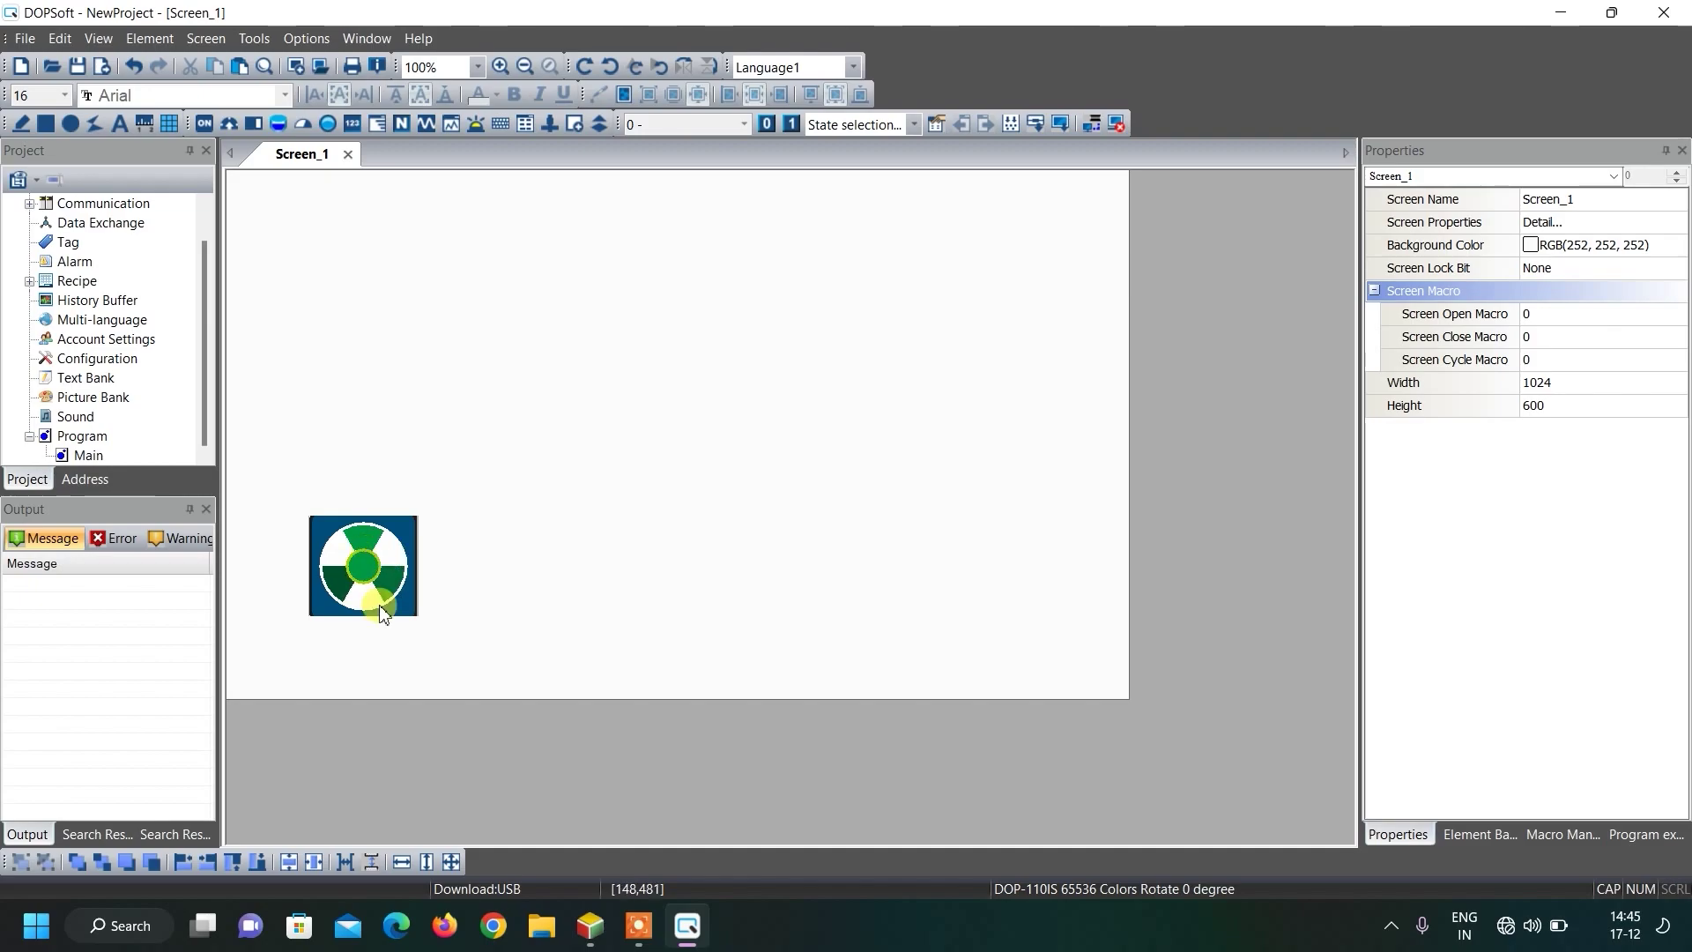
pyautogui.click(396, 561)
pyautogui.hotkey('ctrl', 'v')
pyautogui.moveTo(396, 557); pyautogui.dragTo(733, 543)
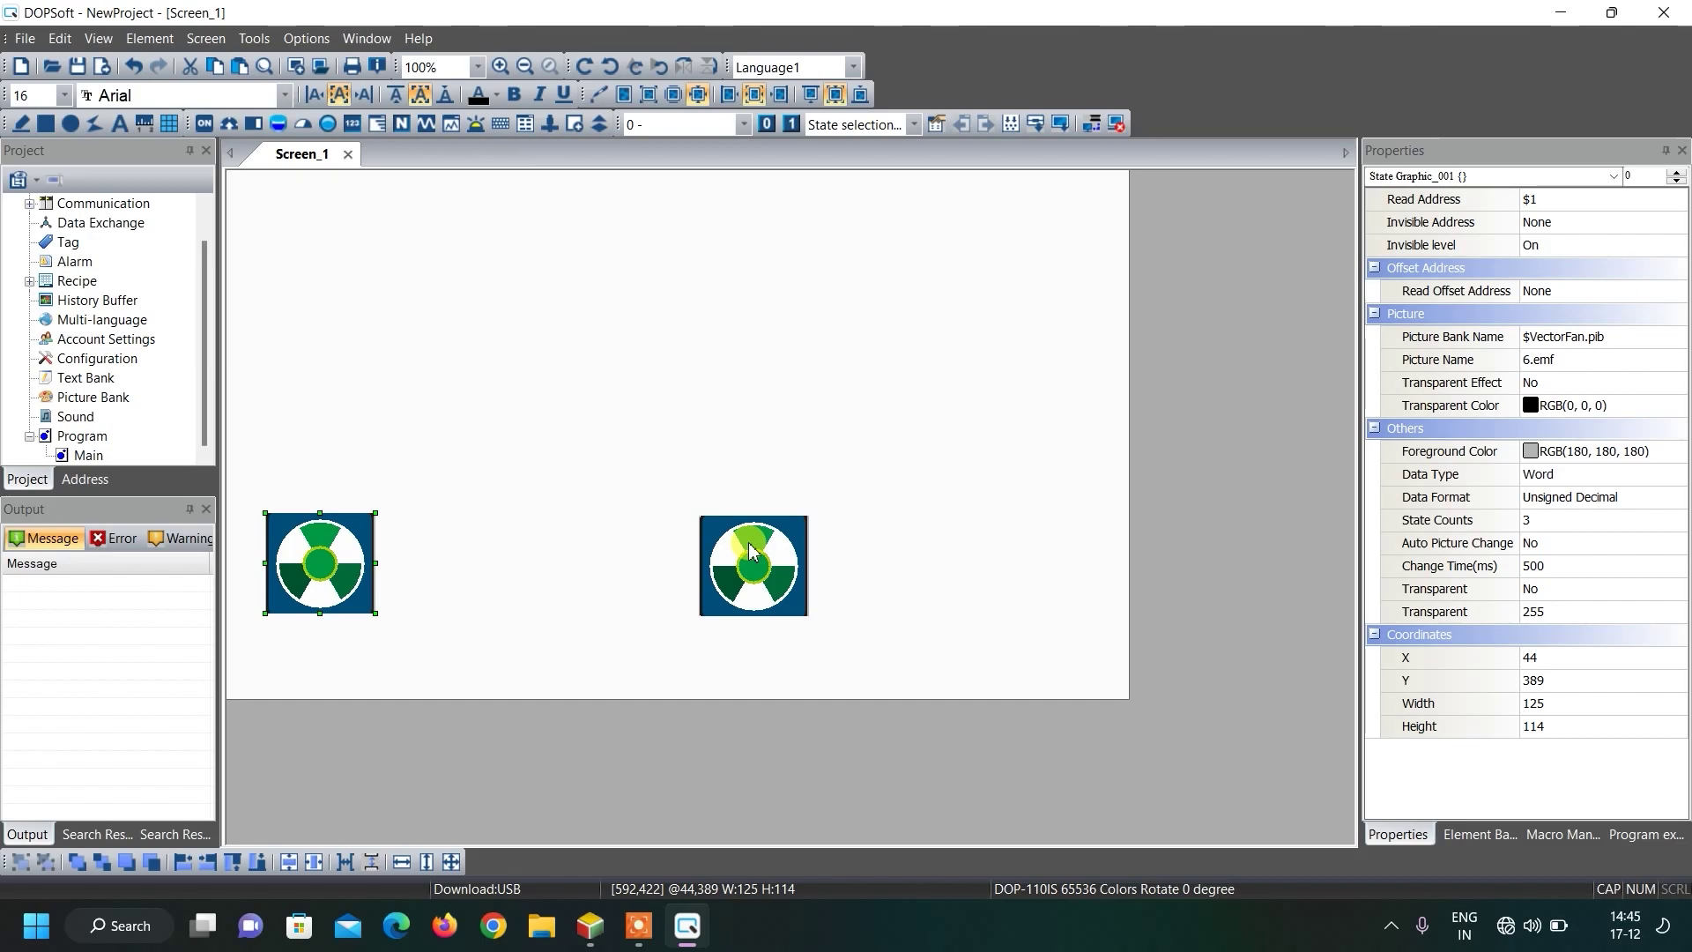
pyautogui.click(550, 659)
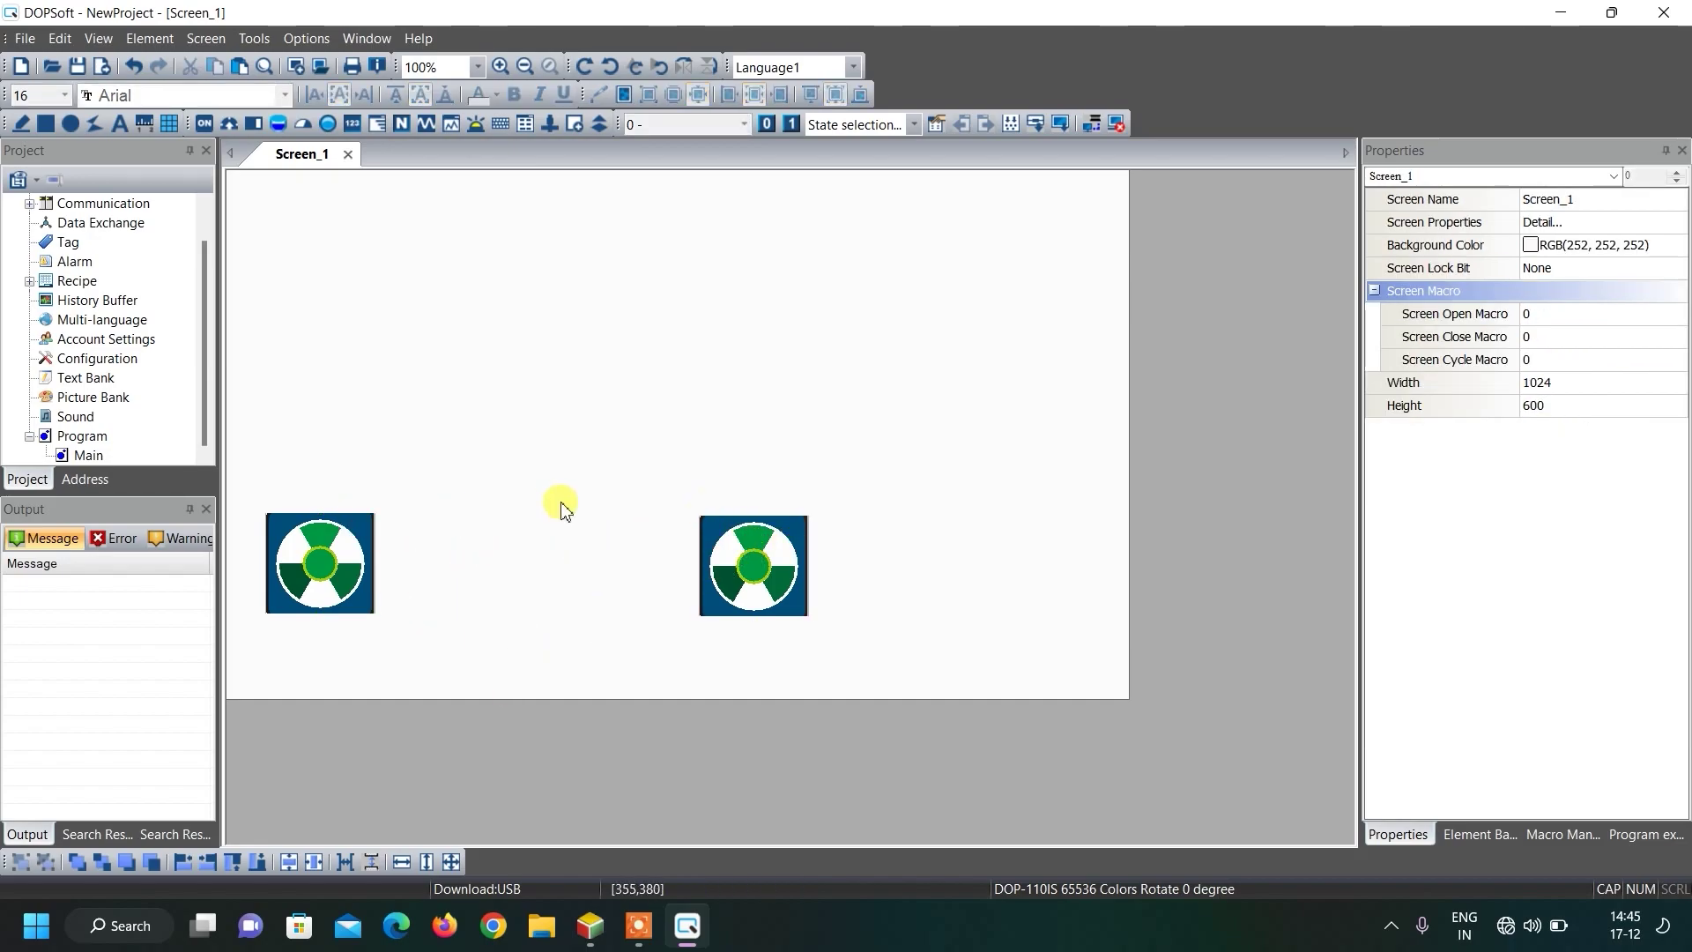
# Step: Draw a Pipe(6) from the left fan to the right fan with a Conveyer flow cursor
pyautogui.click(277, 129)
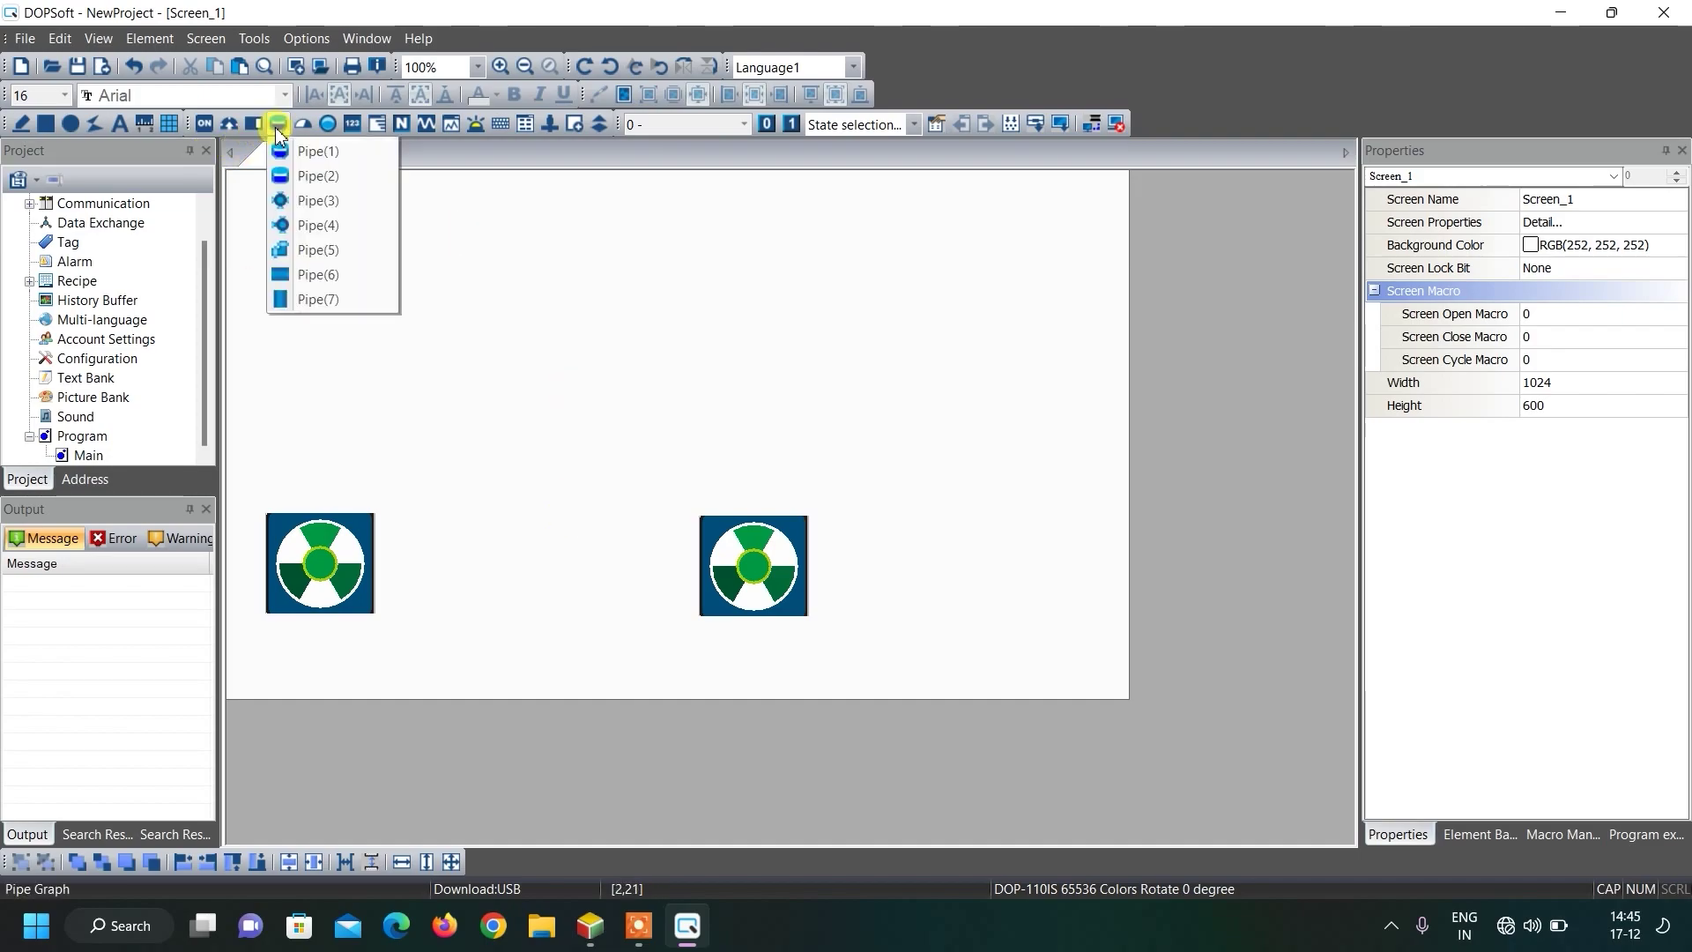
pyautogui.click(318, 275)
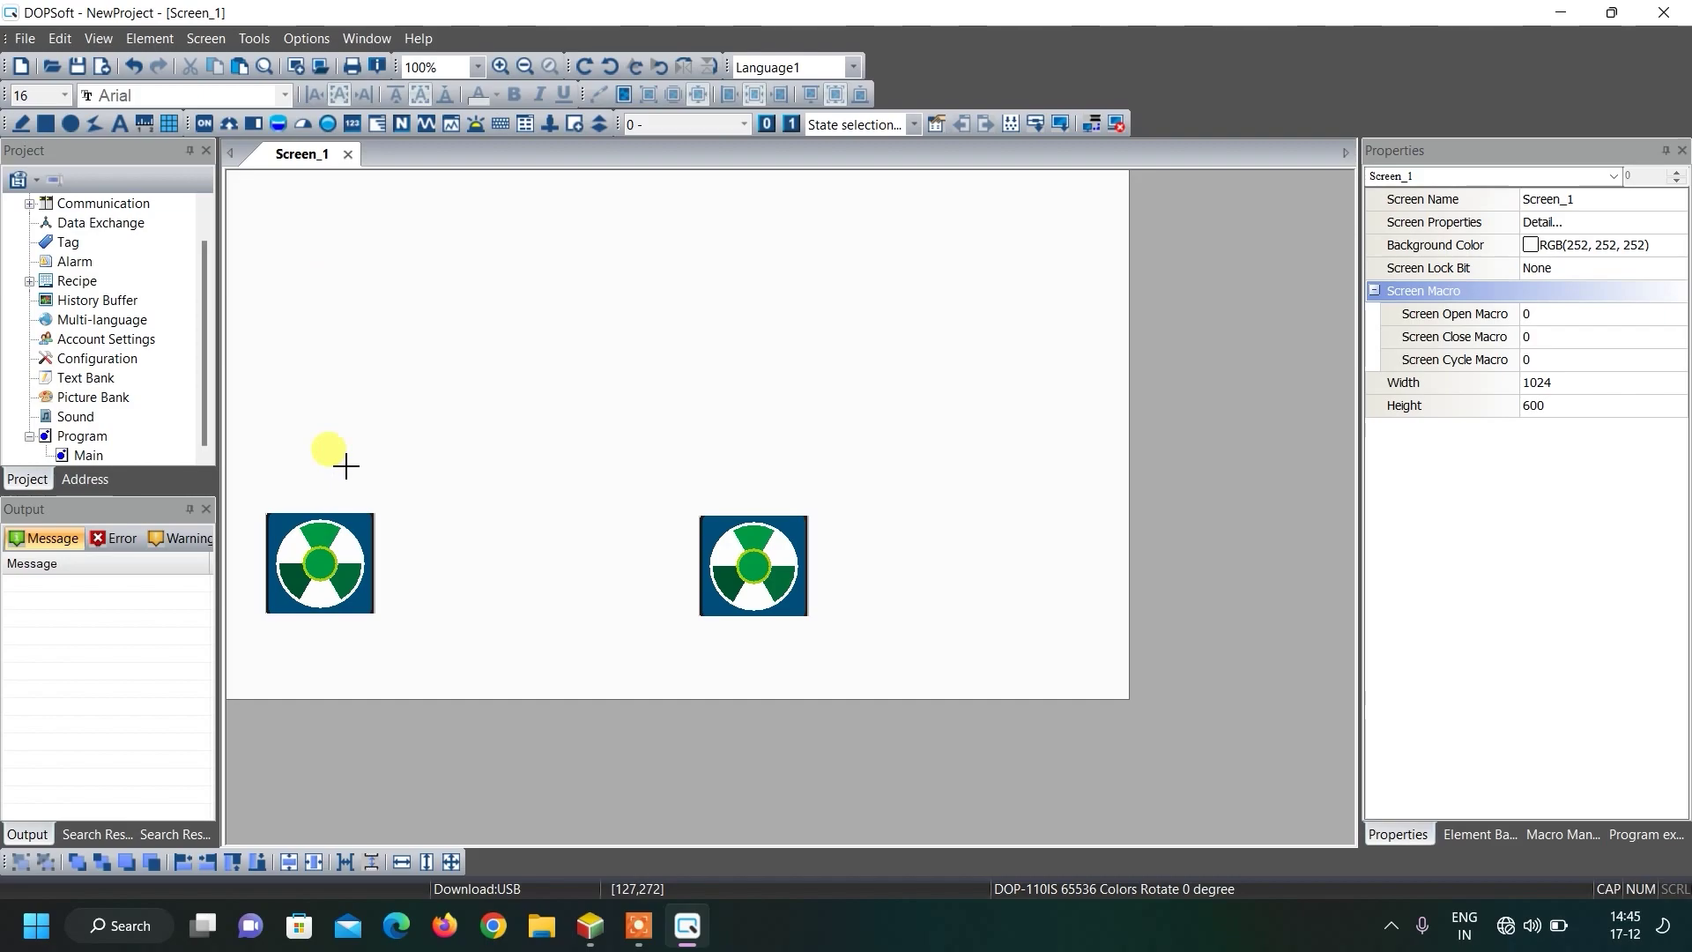
pyautogui.moveTo(378, 522); pyautogui.dragTo(701, 528)
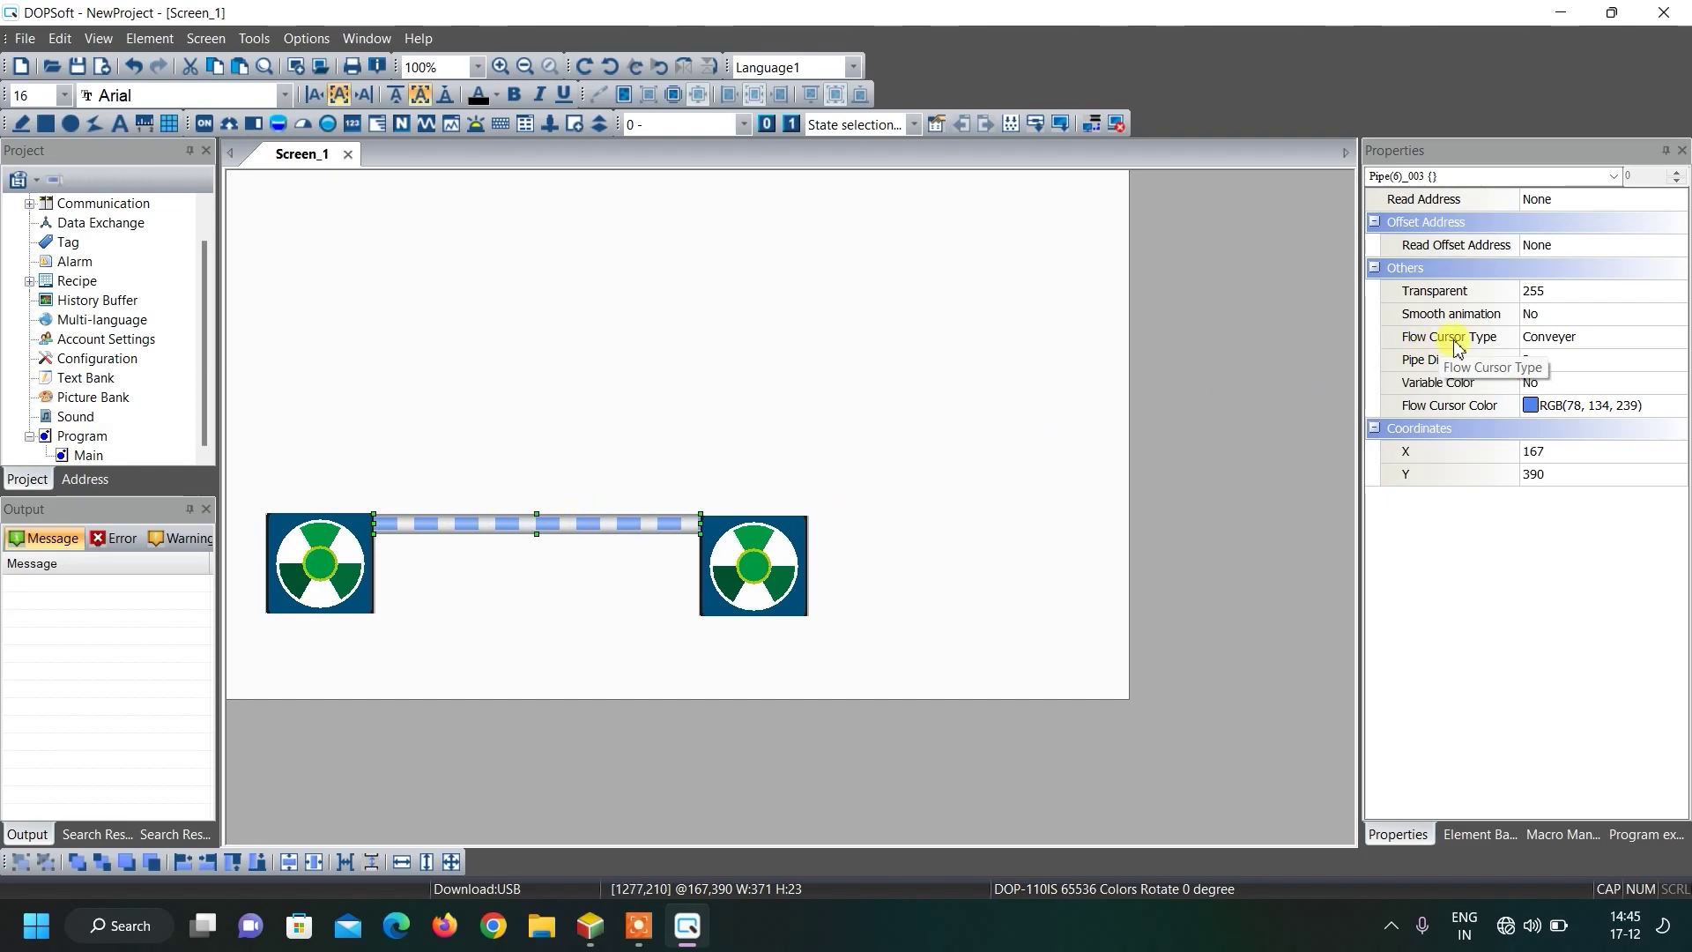
pyautogui.click(1568, 342)
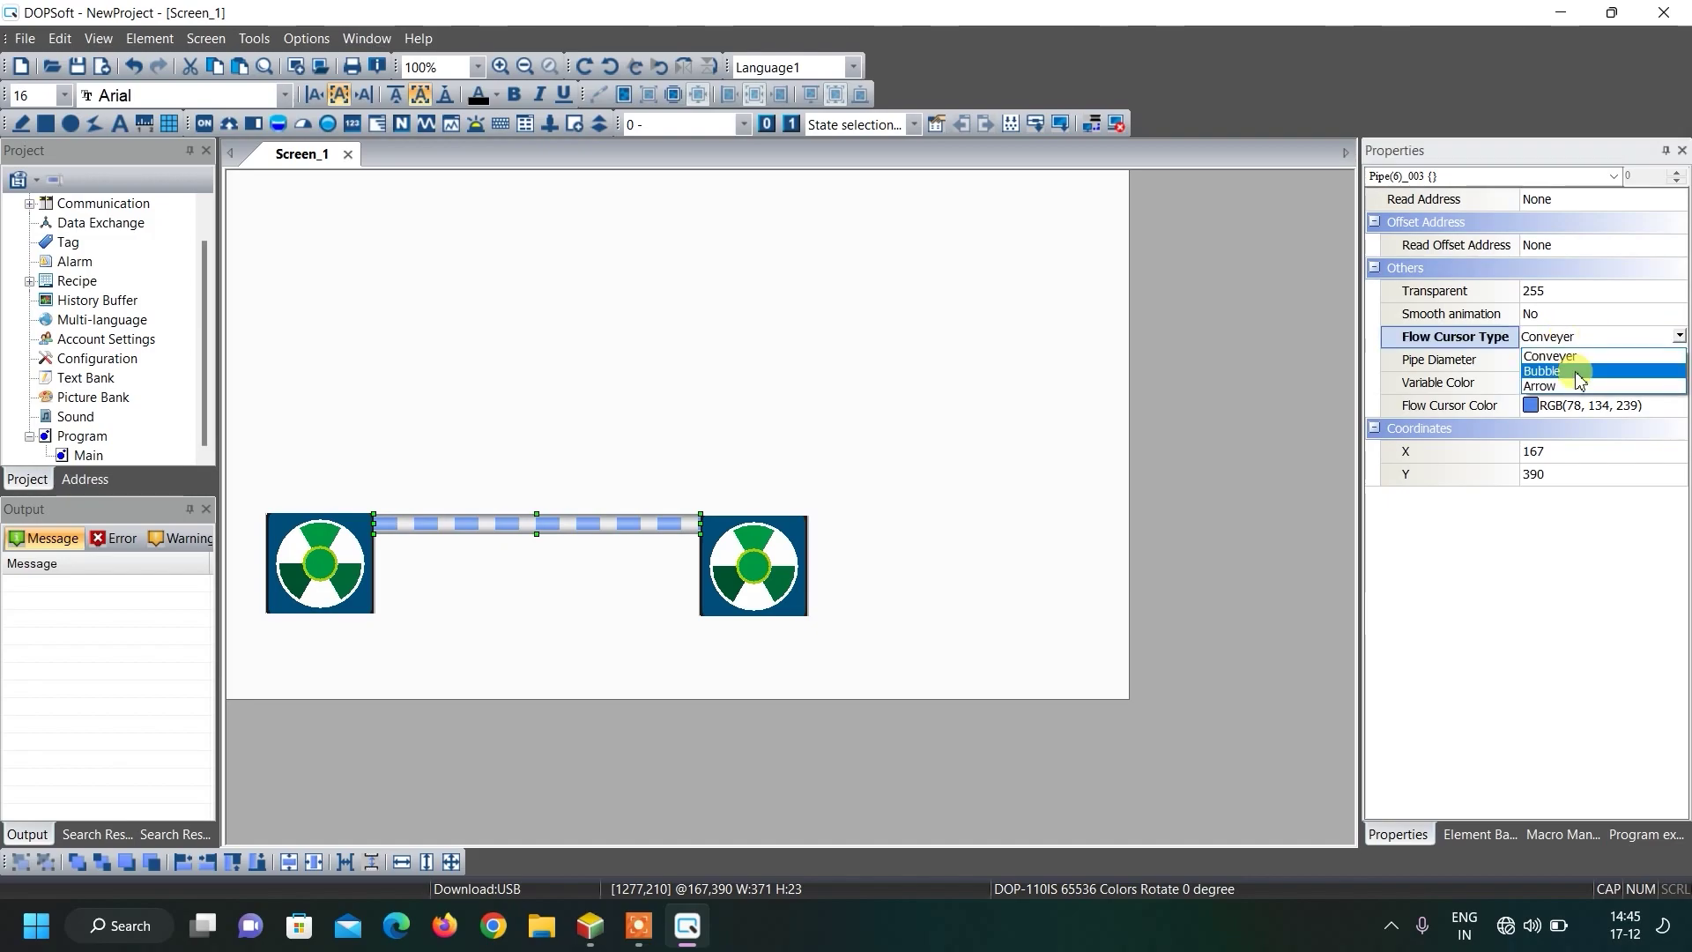
pyautogui.click(1576, 386)
pyautogui.click(1558, 338)
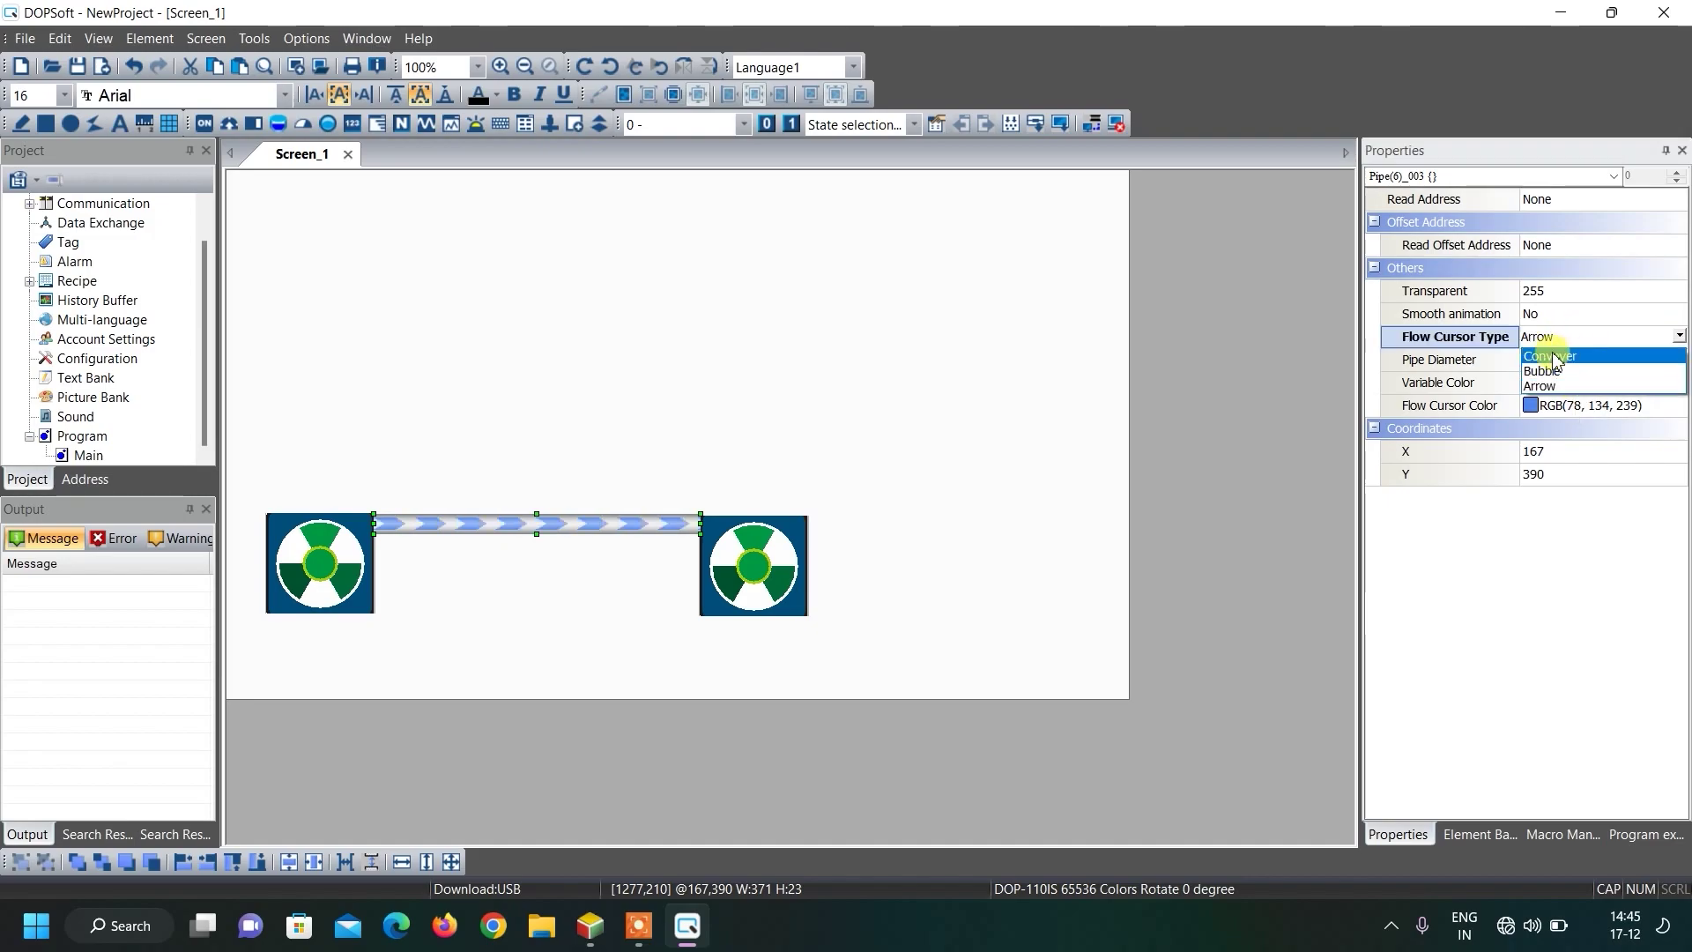
pyautogui.click(1557, 357)
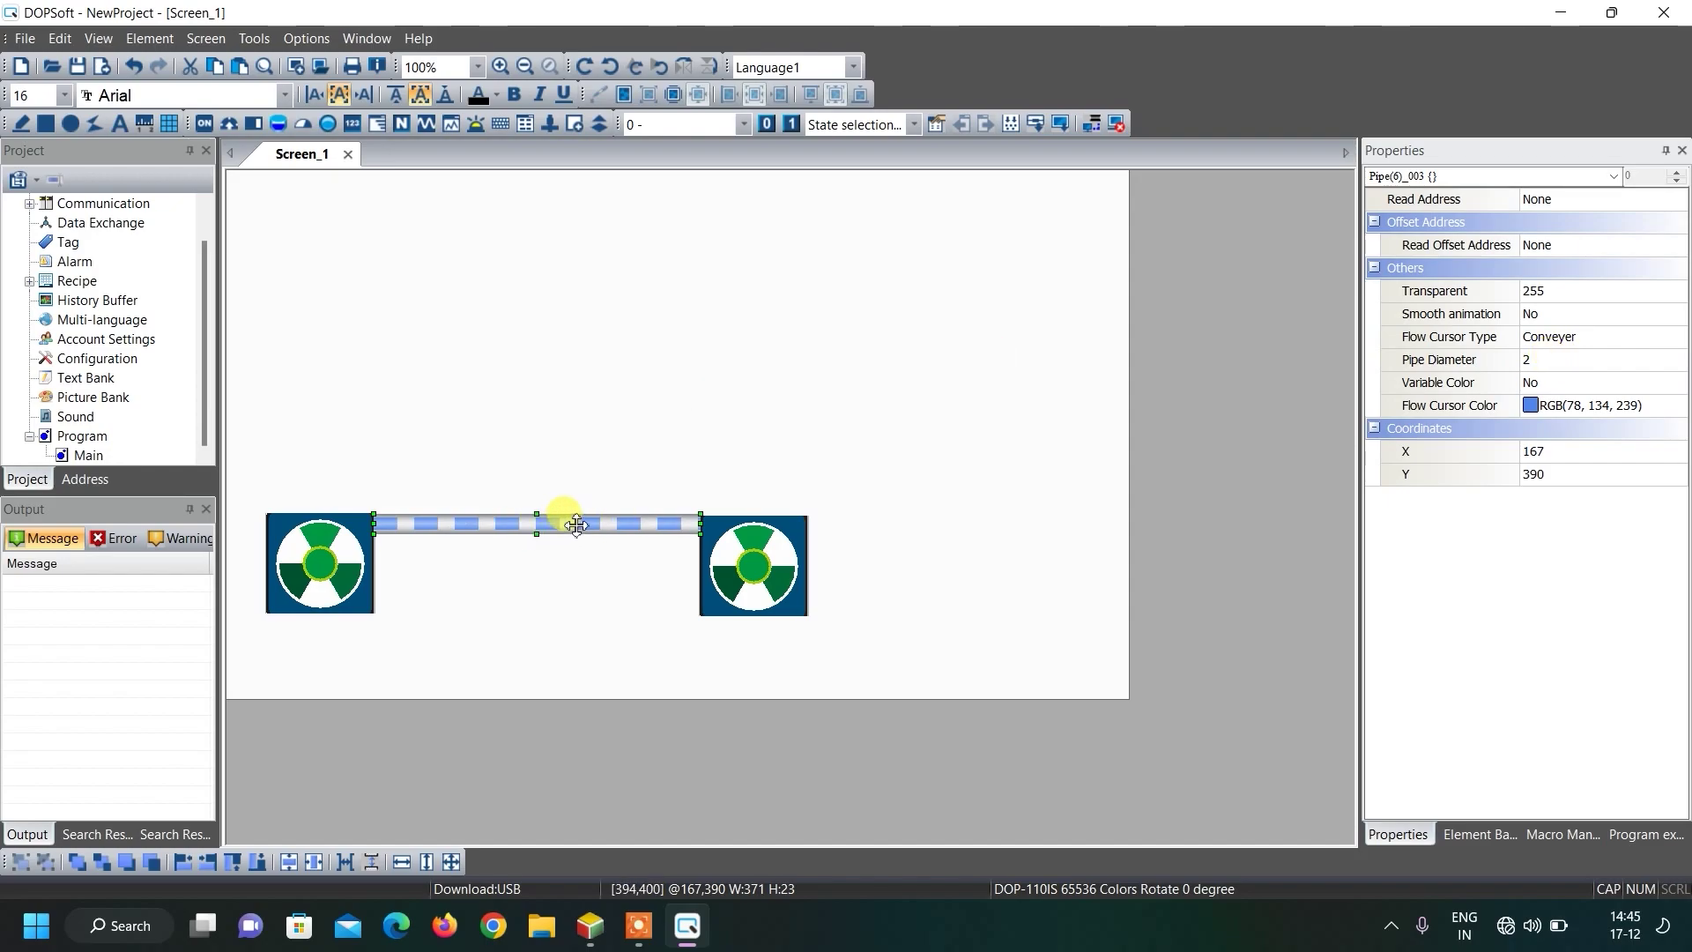
# Step: Set the pipe's read address to internal memory $2
pyautogui.doubleClick(562, 519)
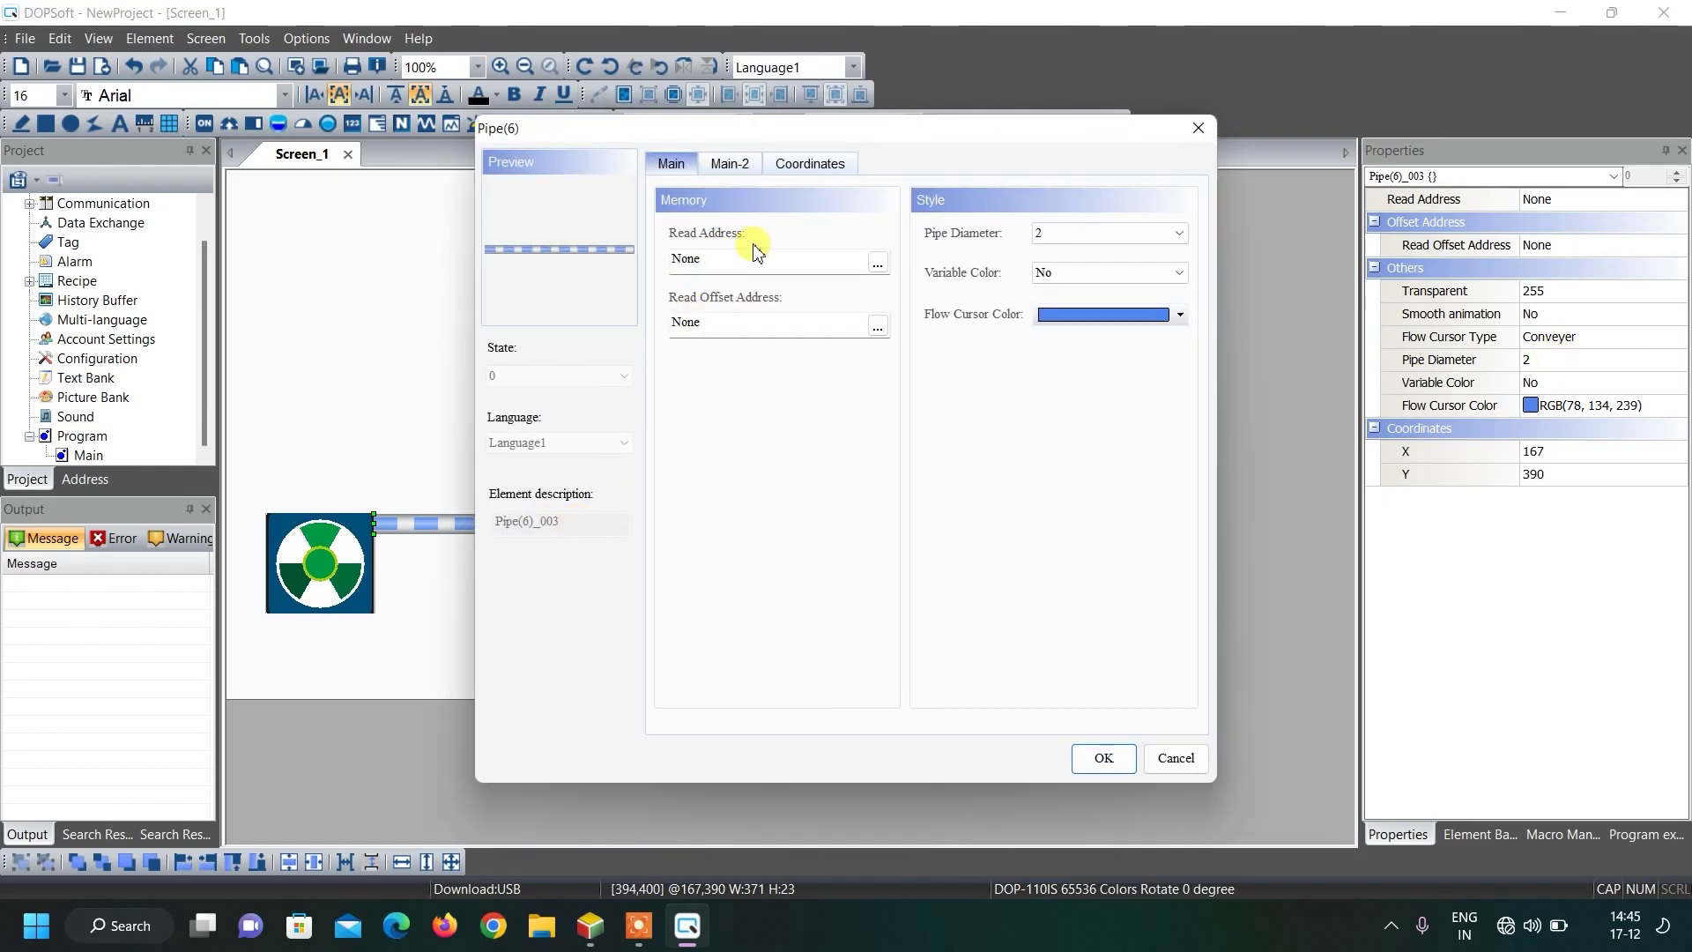
pyautogui.click(878, 262)
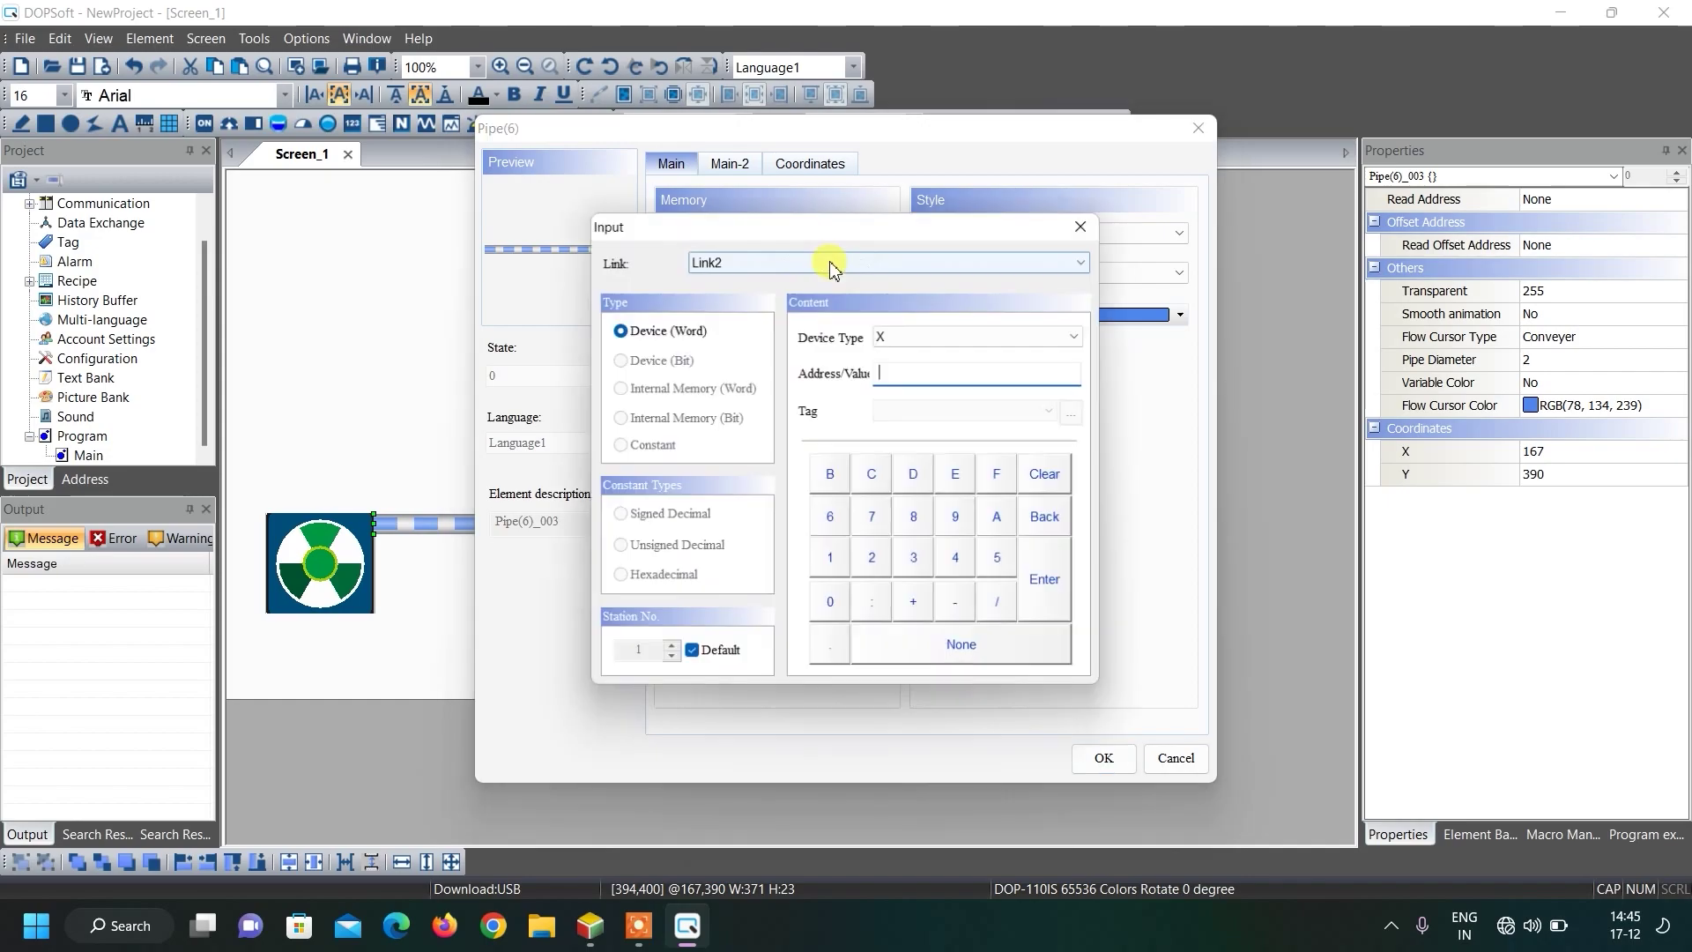
pyautogui.click(775, 260)
pyautogui.click(754, 280)
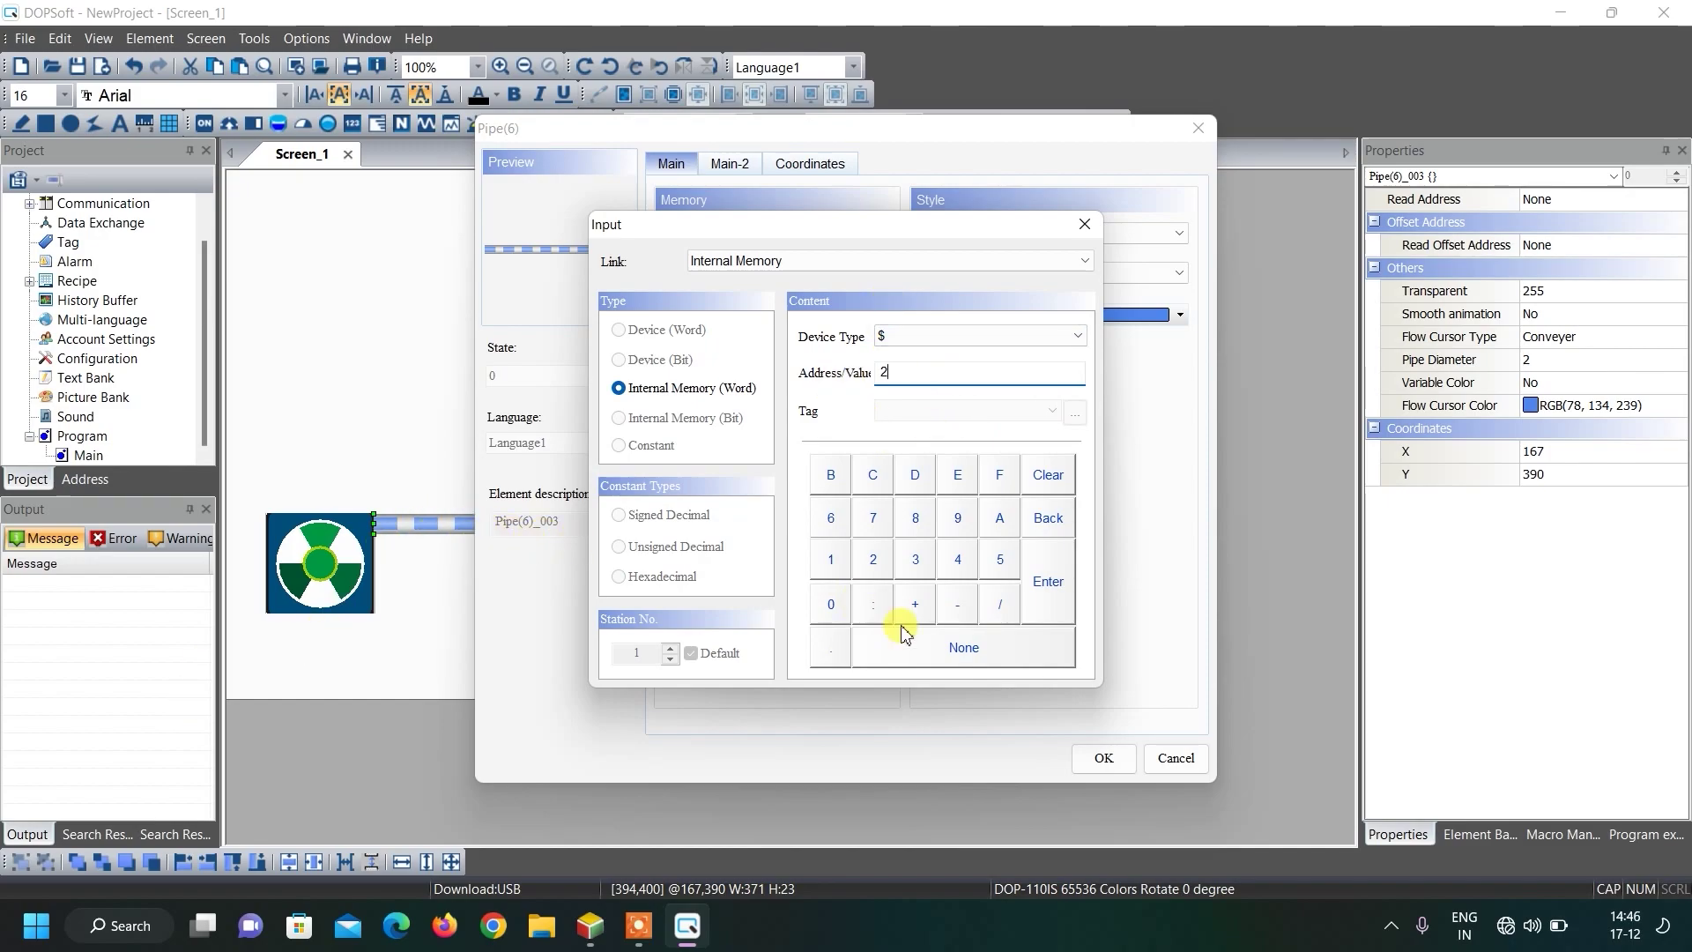
pyautogui.click(1066, 608)
pyautogui.press('Return')
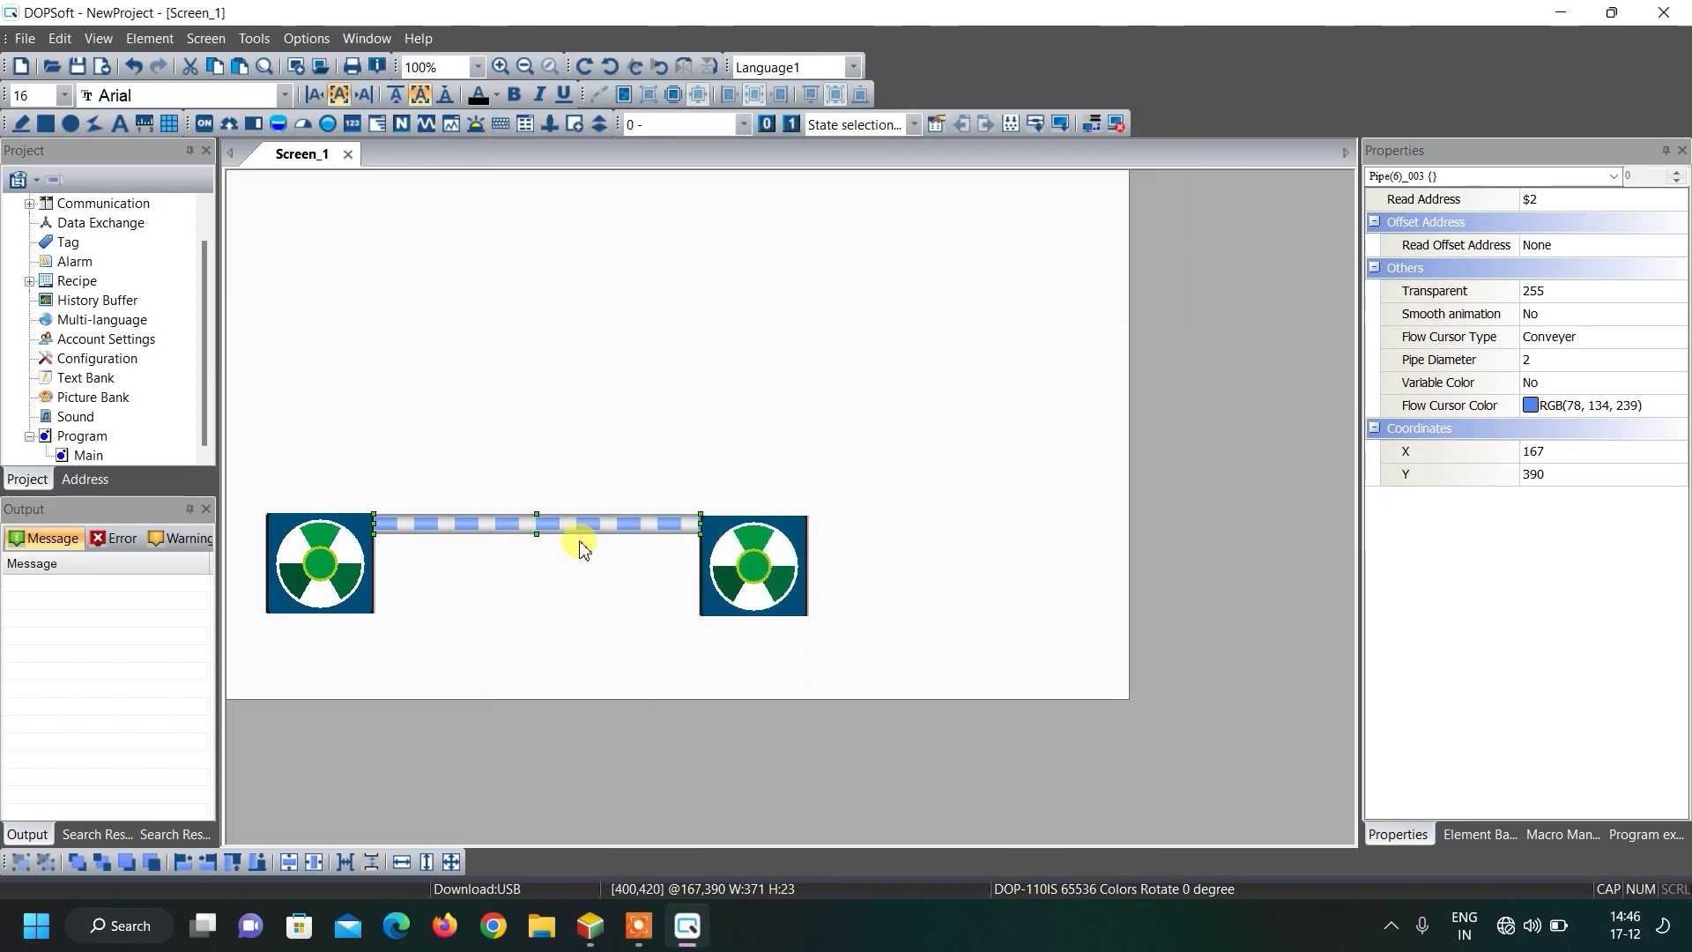
# Step: Copy the pipe down to join the fans' bottom edges, reading address $3
pyautogui.moveTo(574, 538); pyautogui.dragTo(571, 607)
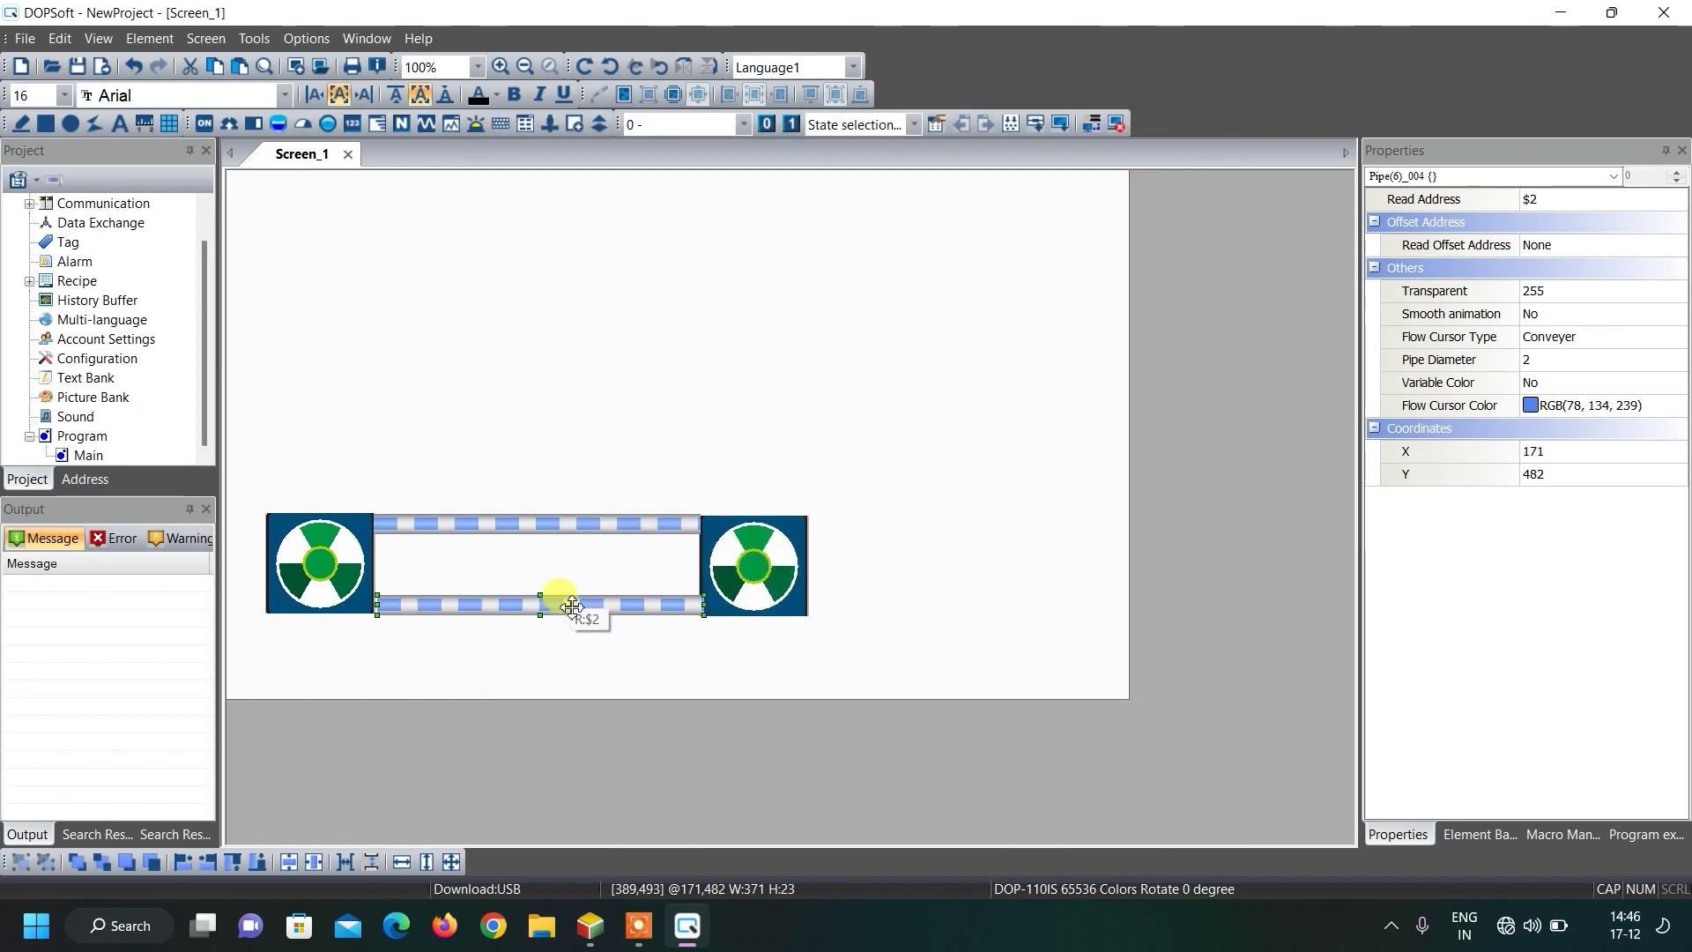
pyautogui.doubleClick(571, 606)
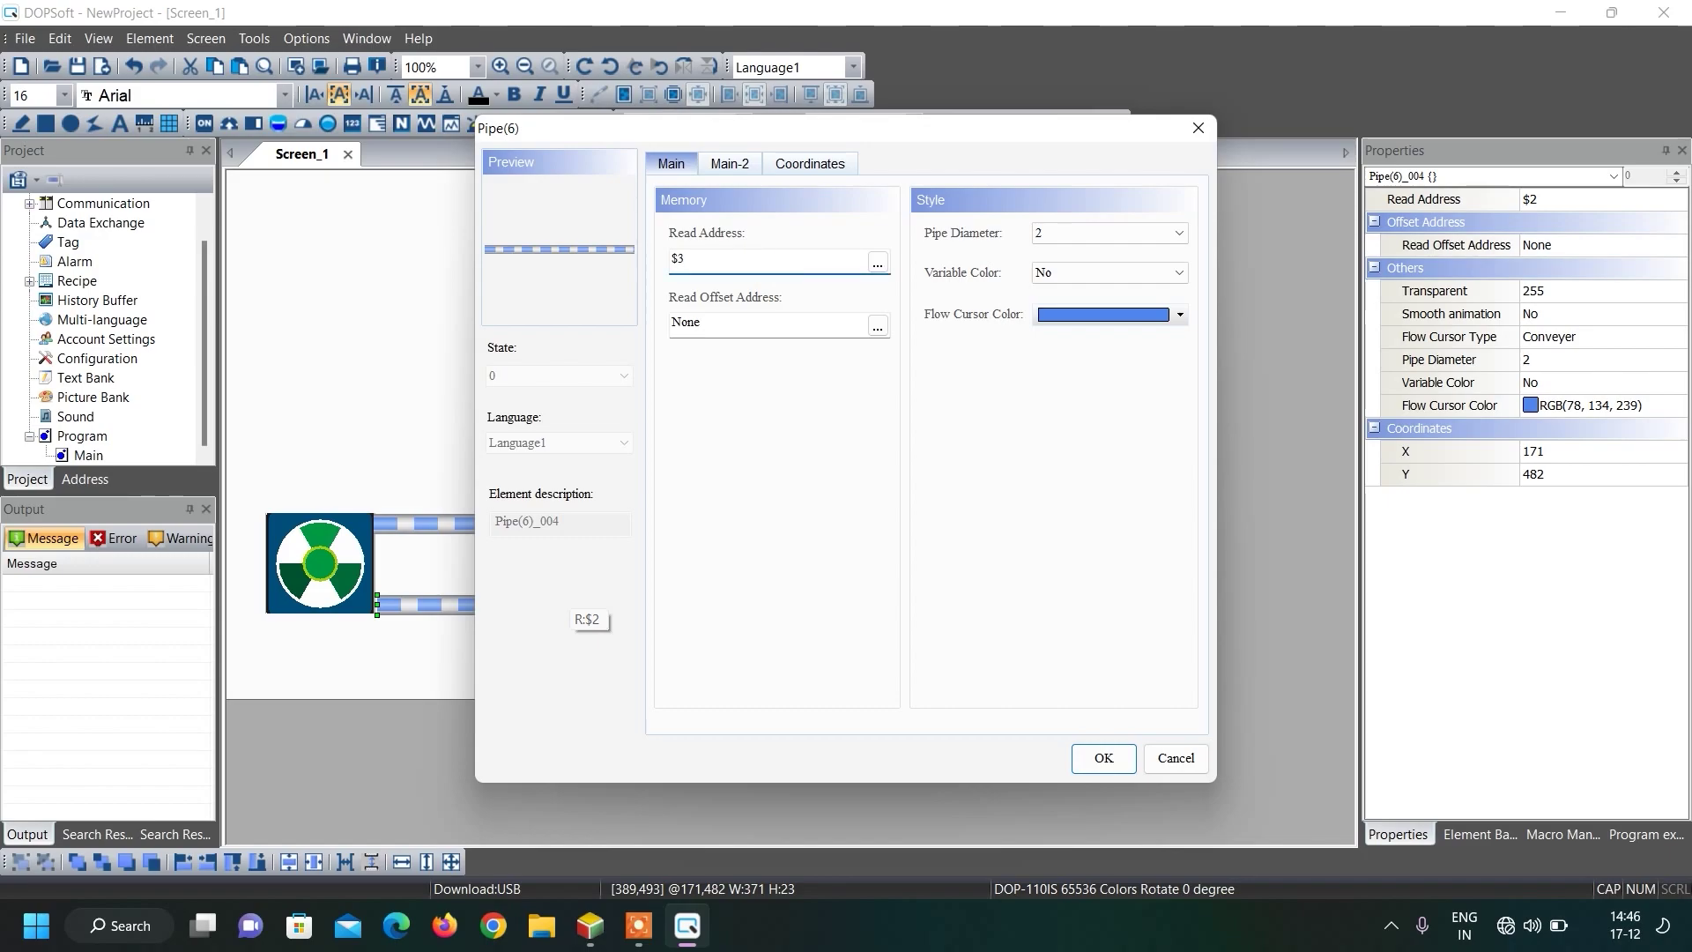
pyautogui.click(1103, 758)
pyautogui.click(559, 465)
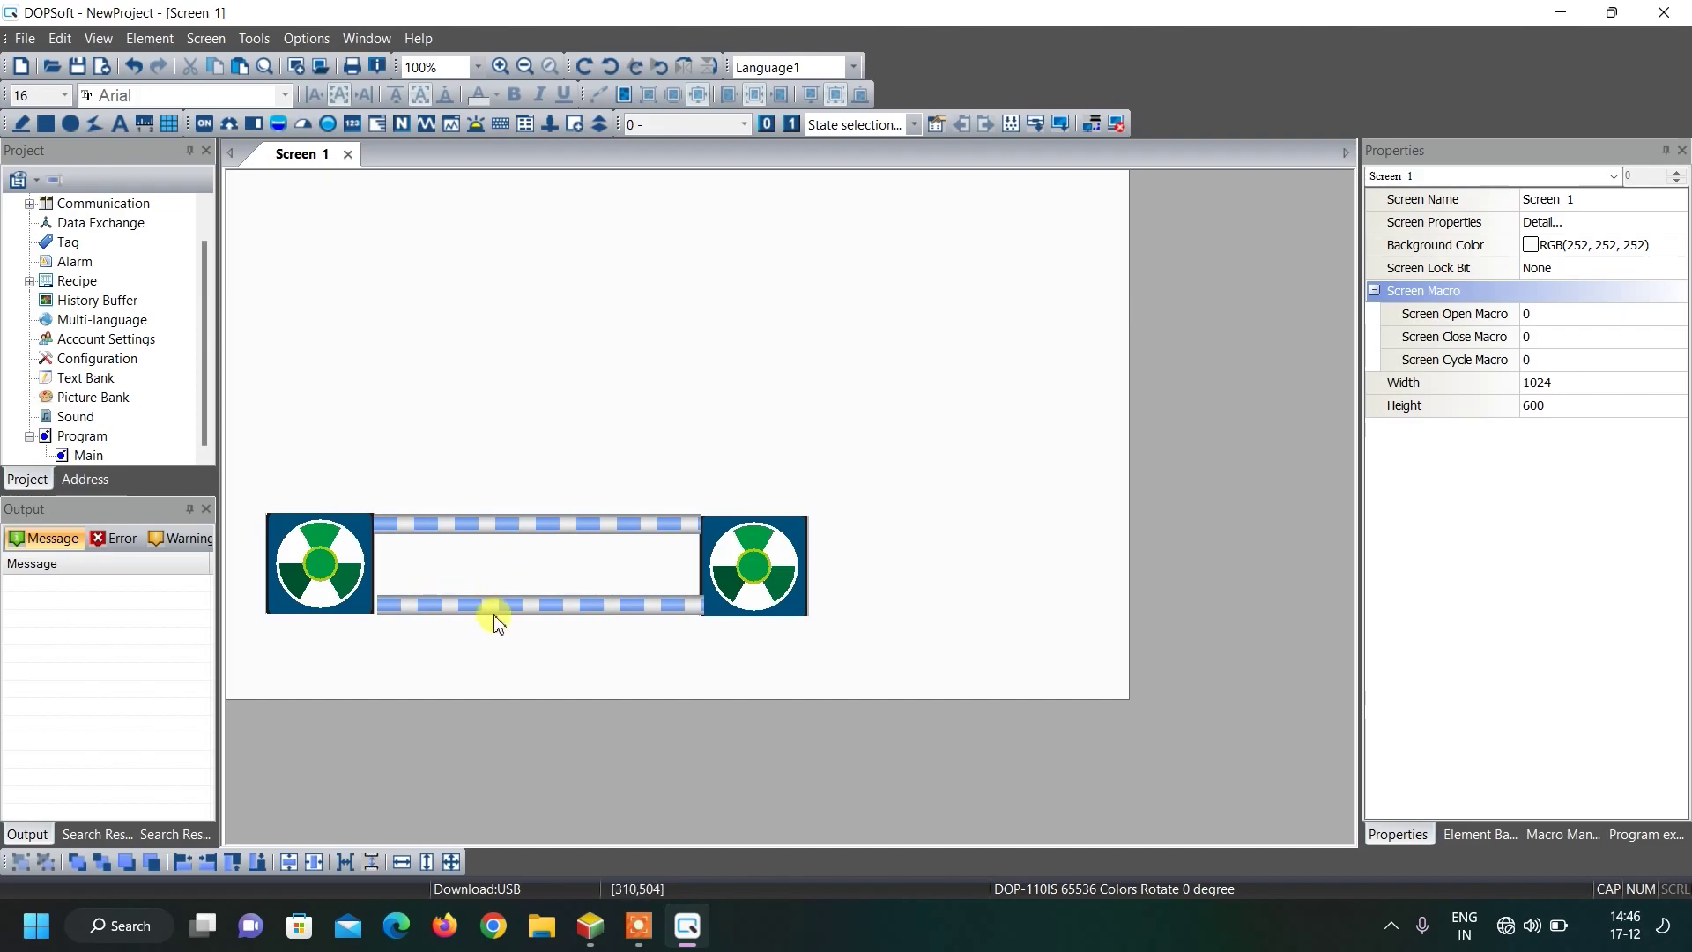
pyautogui.moveTo(238, 476); pyautogui.dragTo(828, 683)
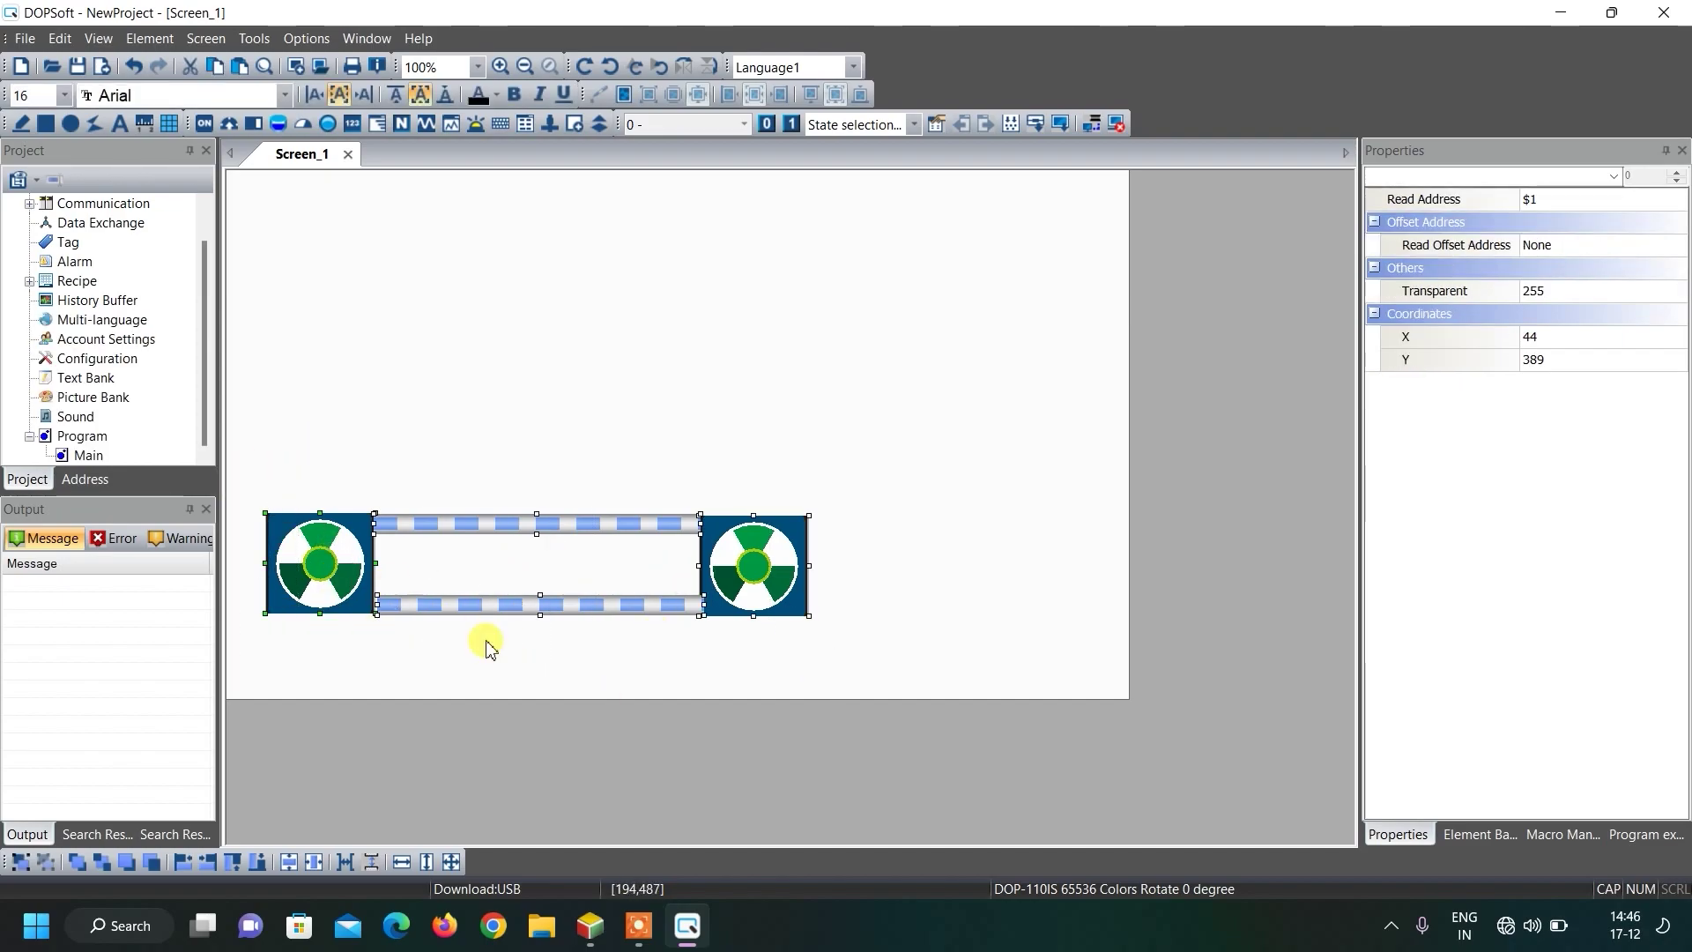
pyautogui.click(652, 656)
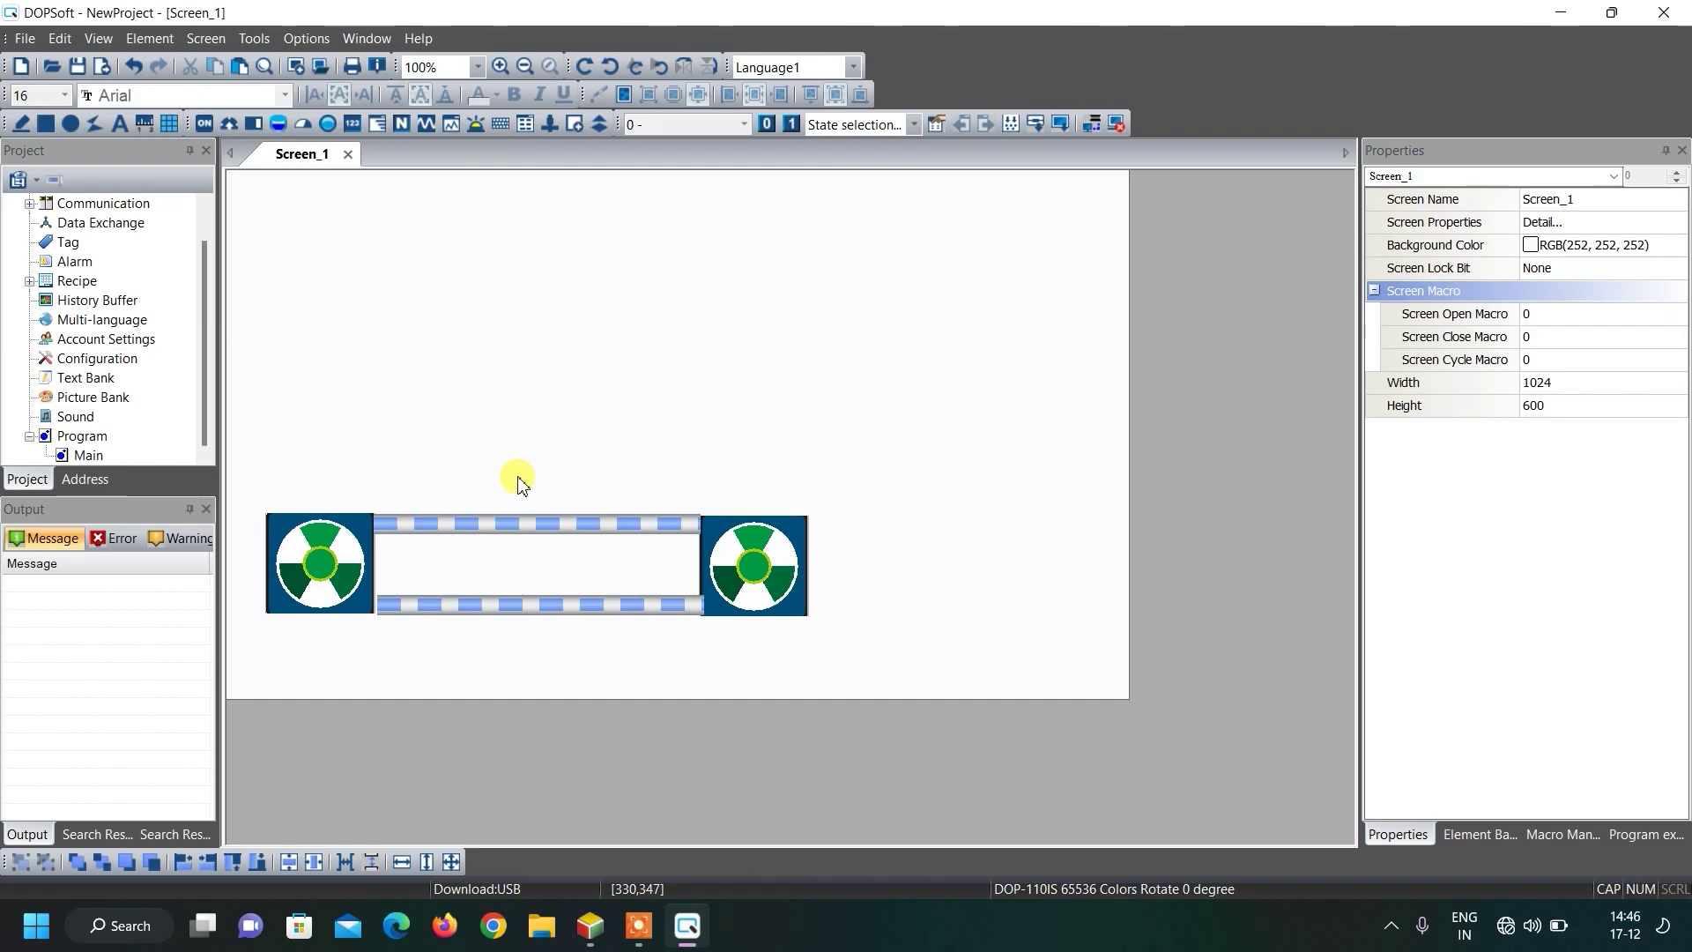
# Step: Draw a Multistate Indicator near the top of the screen with a light pink foreground
pyautogui.click(328, 123)
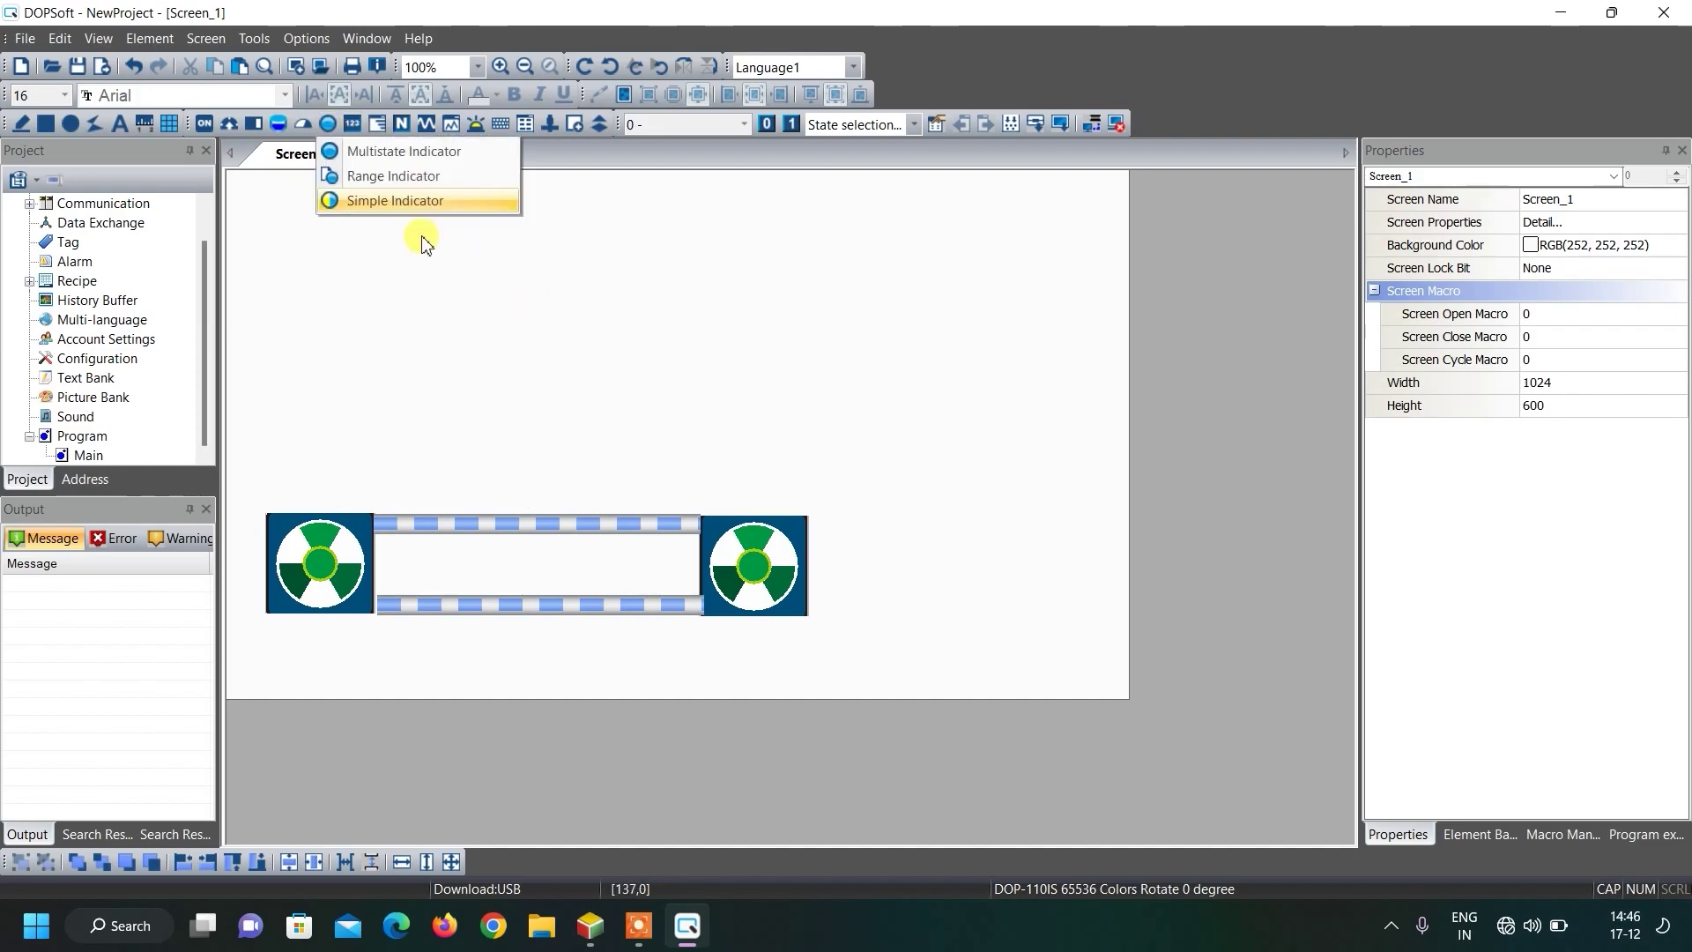
pyautogui.click(387, 151)
pyautogui.moveTo(458, 300); pyautogui.dragTo(508, 334)
pyautogui.doubleClick(508, 334)
pyautogui.click(883, 462)
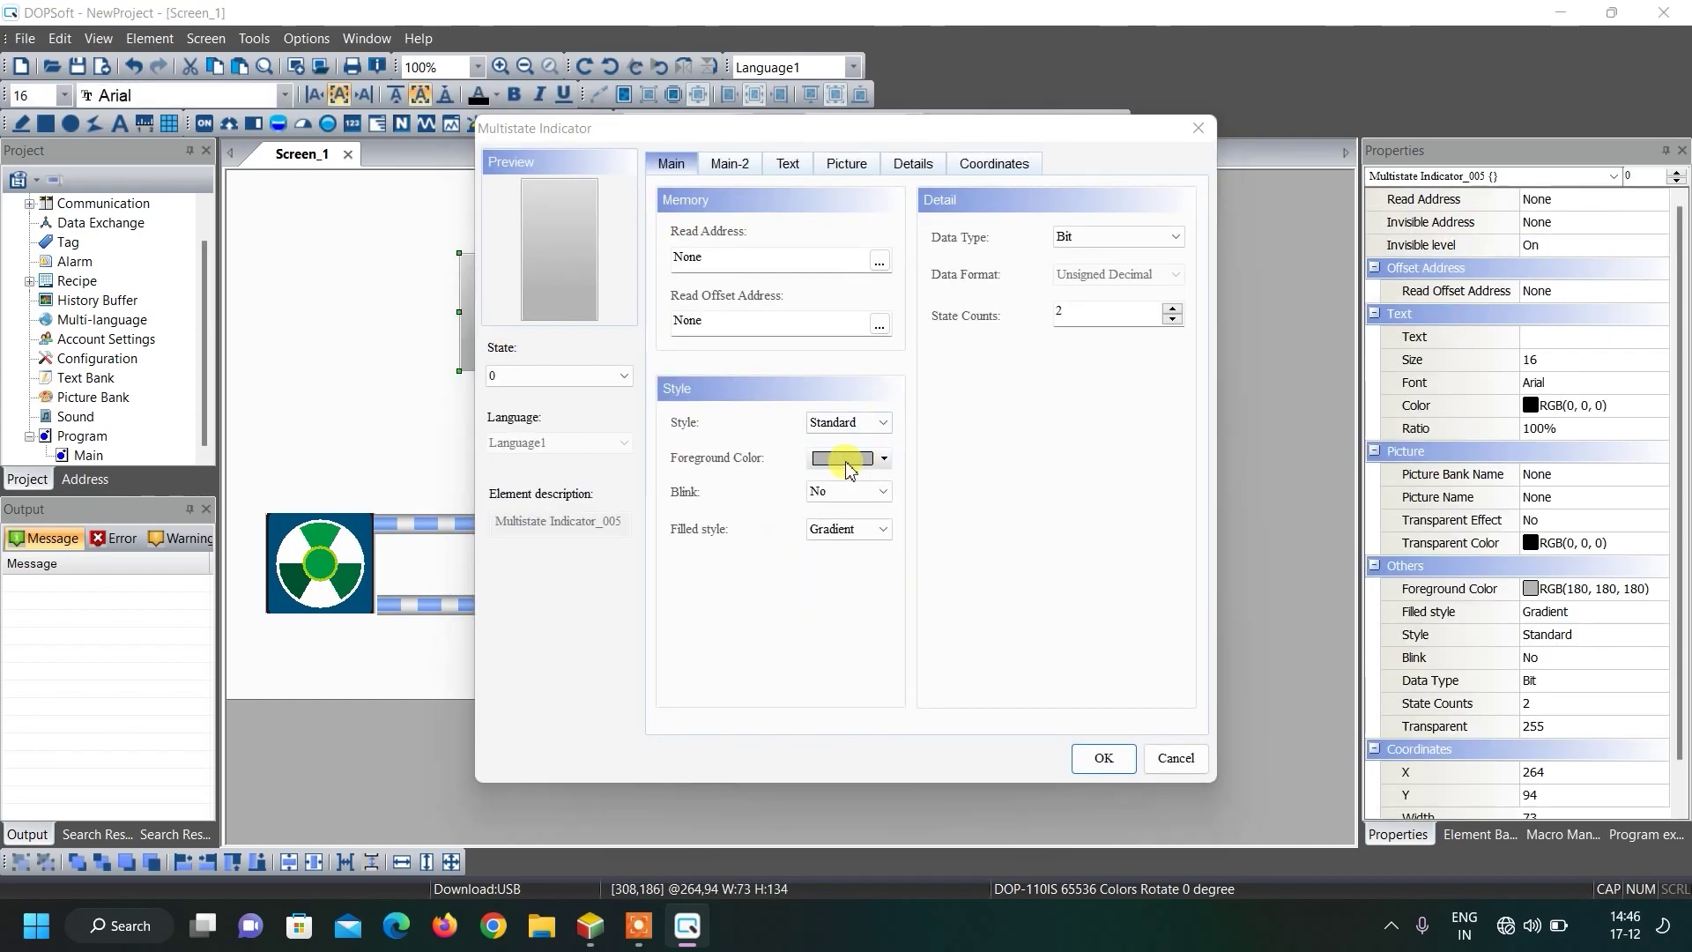
pyautogui.click(590, 310)
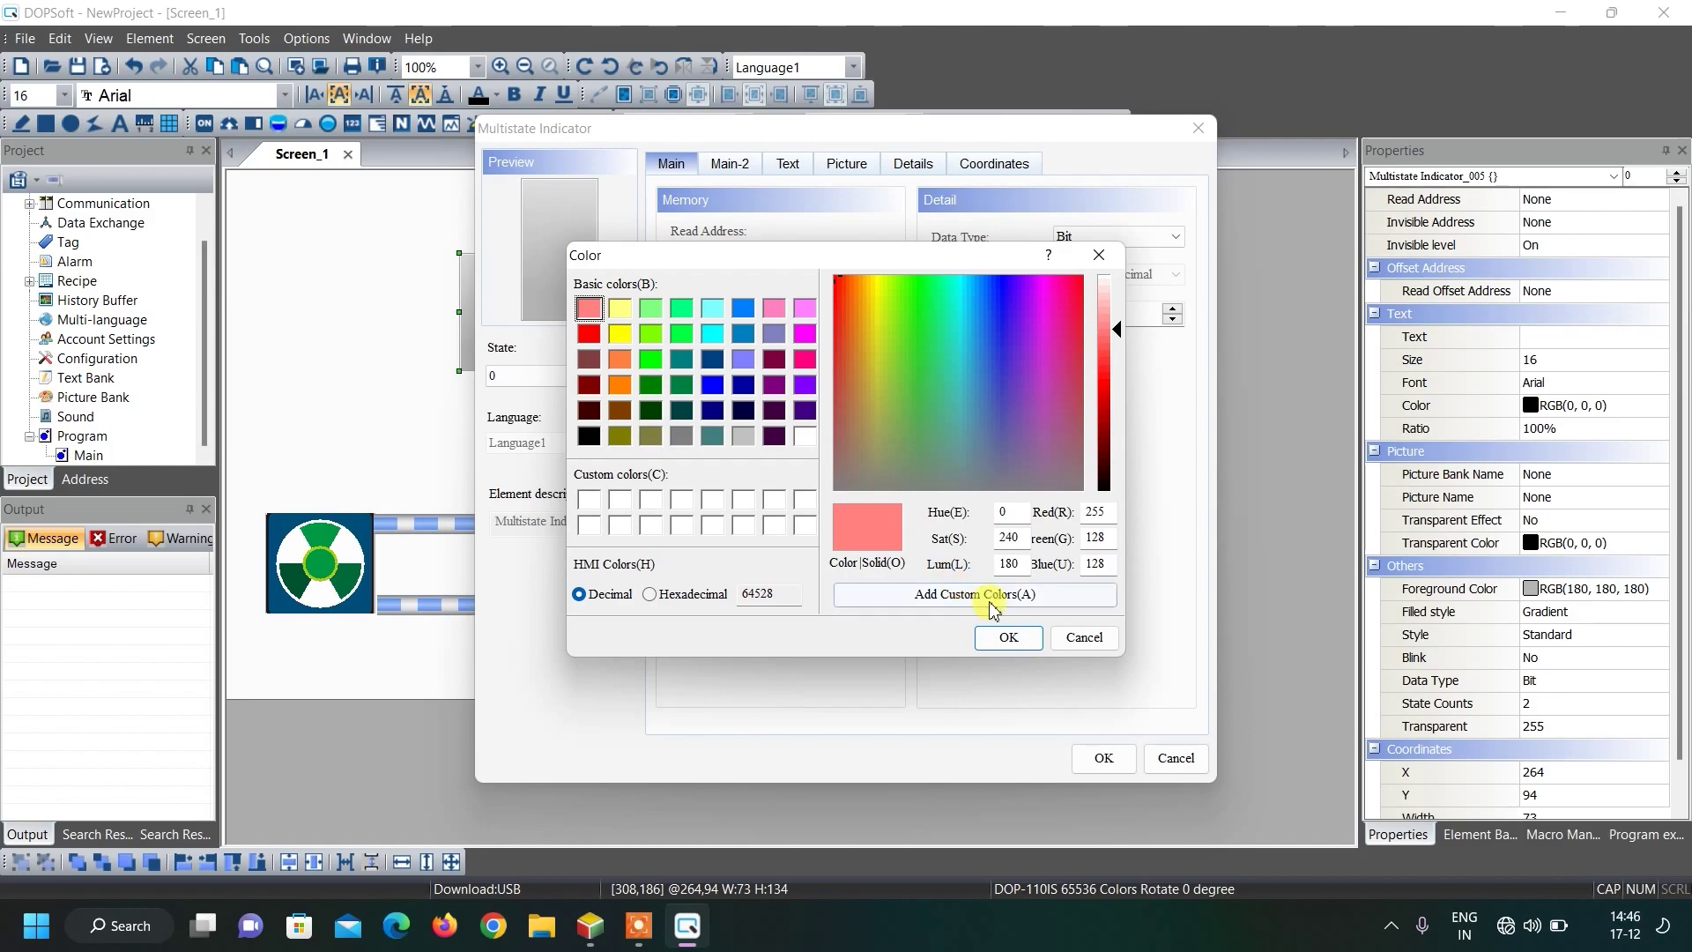
pyautogui.click(1009, 636)
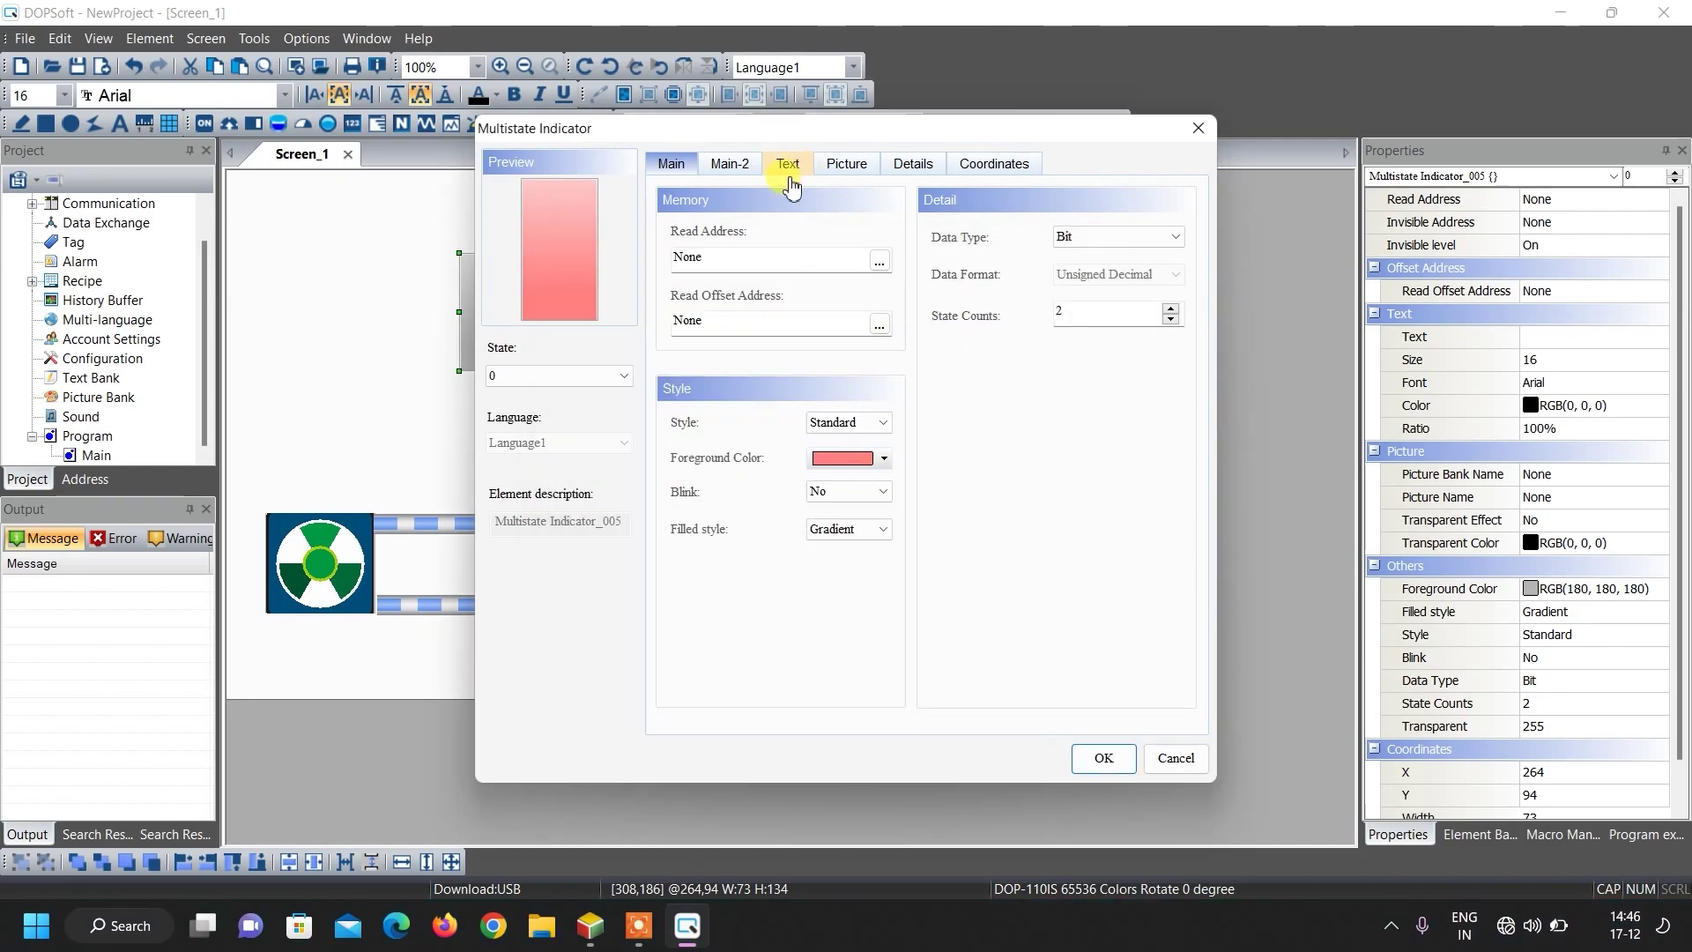
# Step: Set the state 0 label to CYL / OFF on two lines, bold, in a larger font
pyautogui.click(788, 166)
pyautogui.click(769, 235)
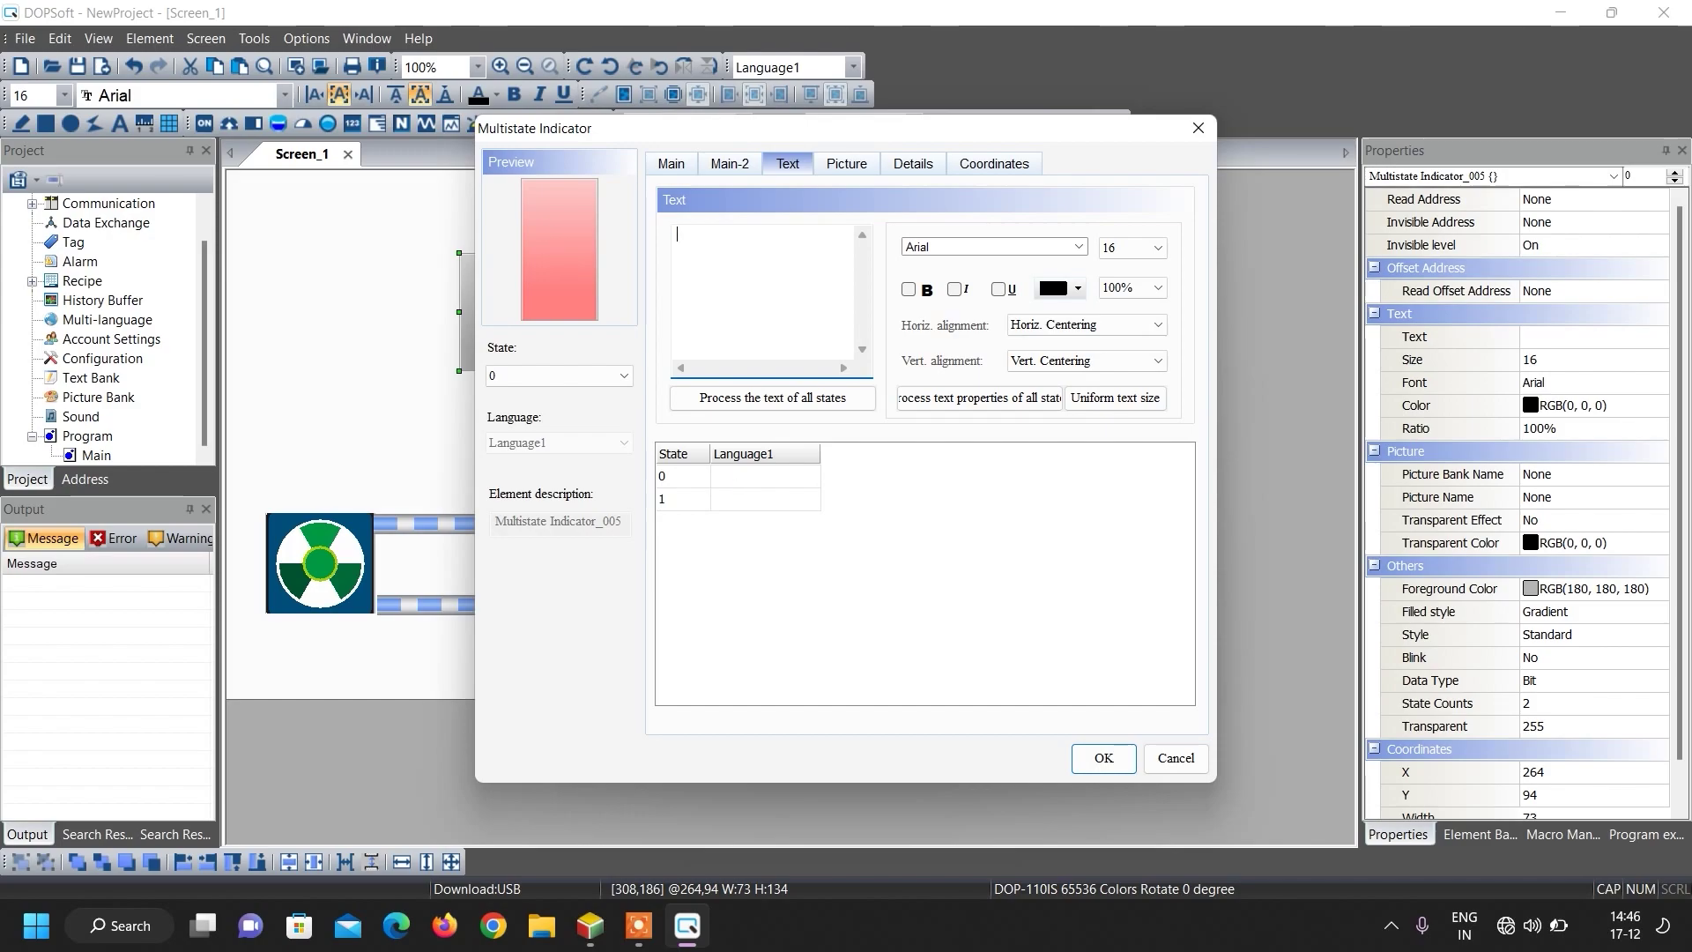
pyautogui.press('Return')
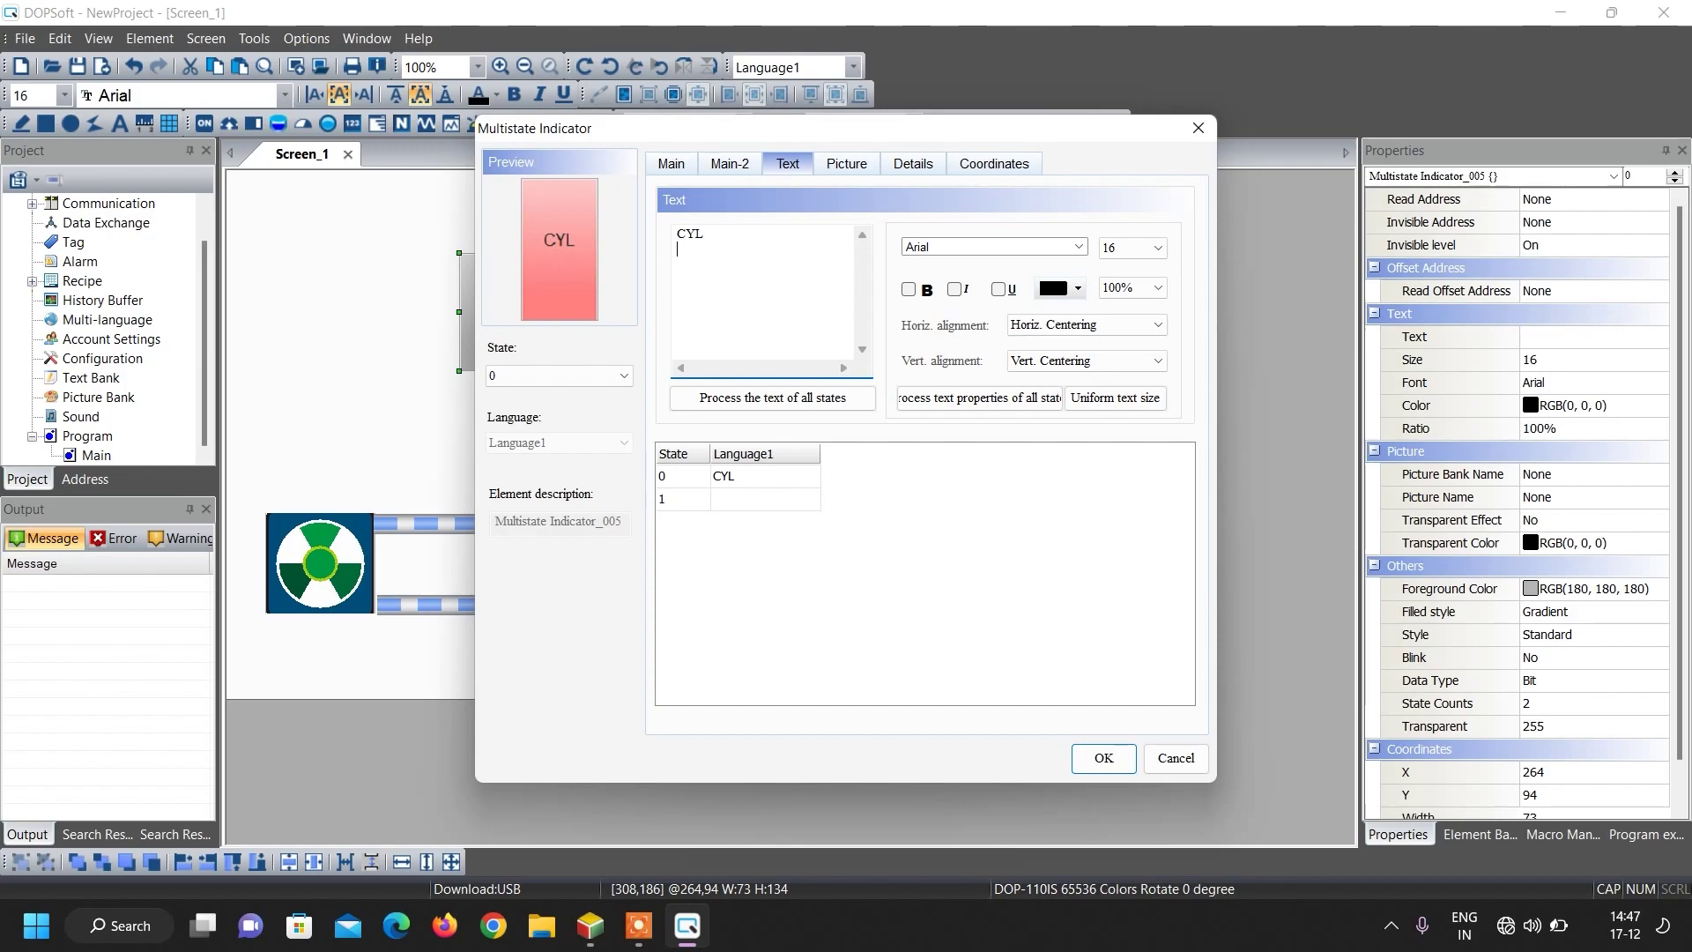
pyautogui.click(929, 291)
pyautogui.click(1131, 248)
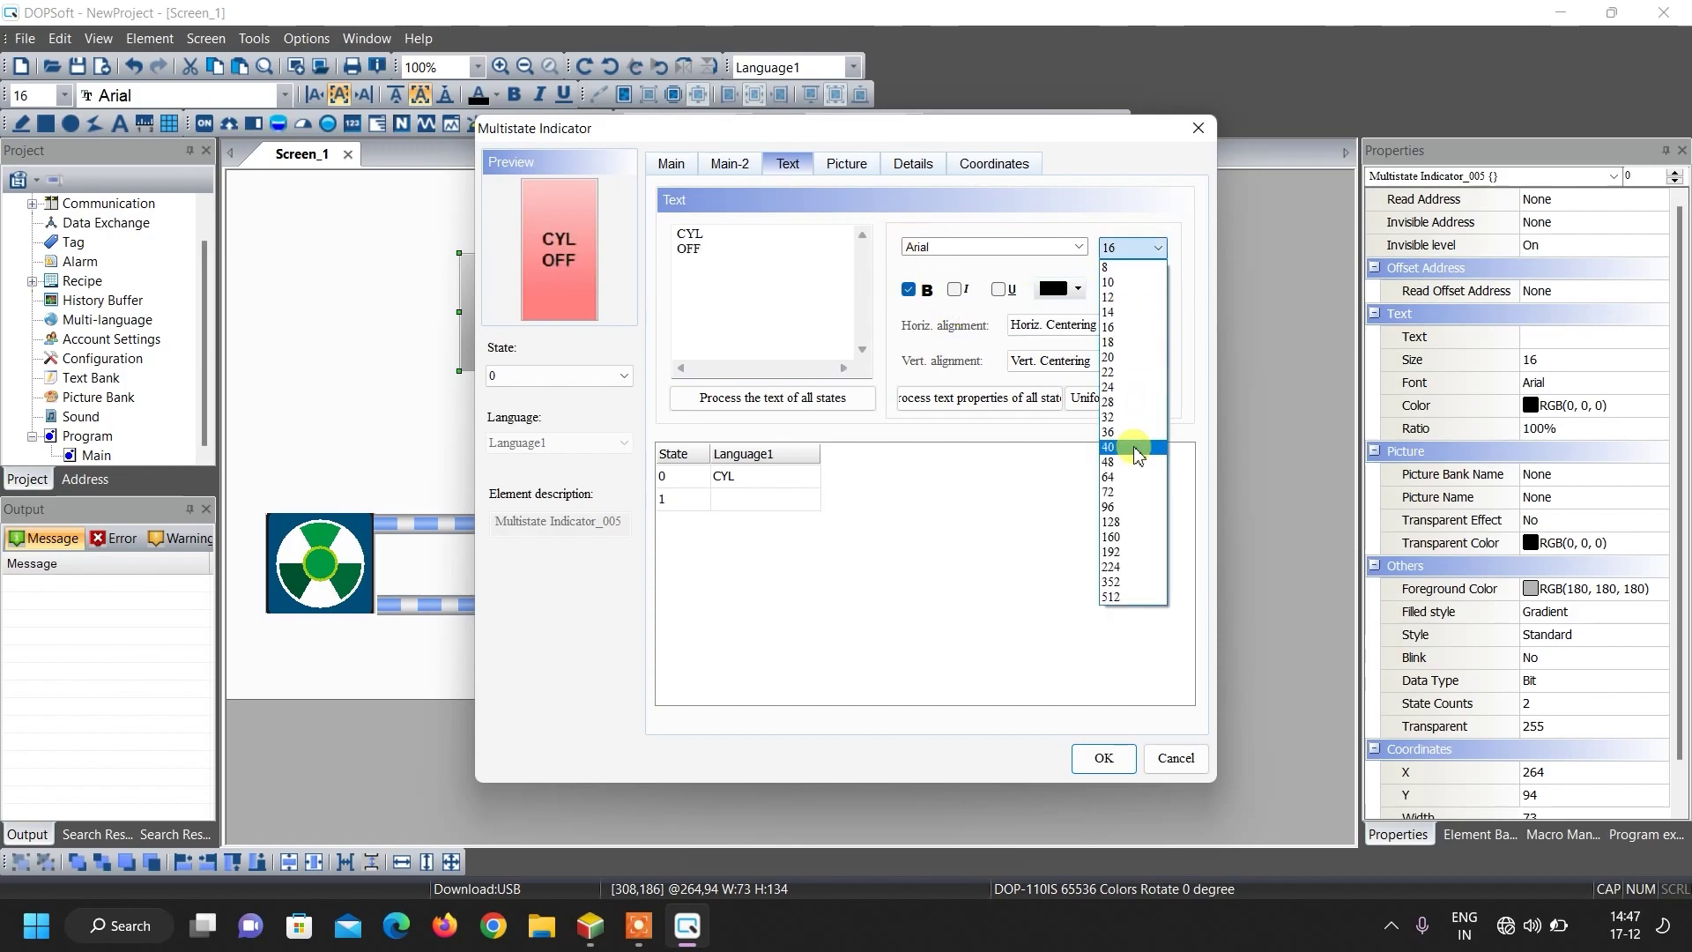
pyautogui.click(1132, 447)
pyautogui.press('Up')
pyautogui.press('Up')
pyautogui.moveTo(709, 265); pyautogui.dragTo(699, 234)
# Step: Set the state 1 label to CYL / ON on two lines, bold, size 32
pyautogui.click(758, 498)
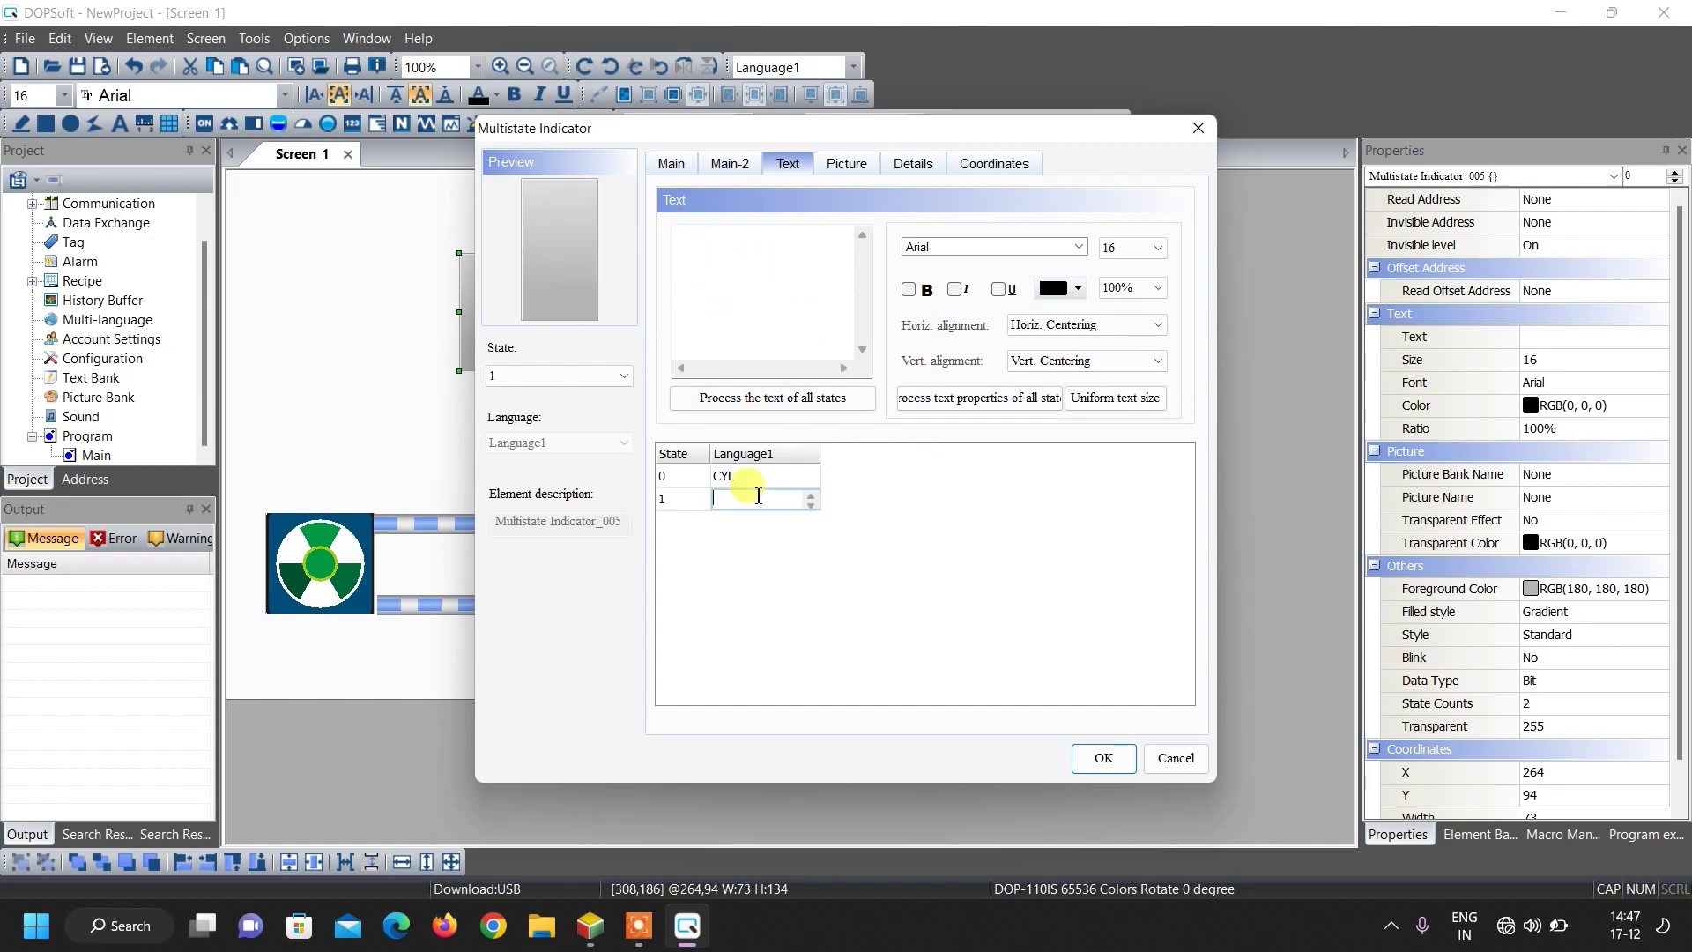
pyautogui.write('CYL')
pyautogui.press('Return')
pyautogui.write('ON')
pyautogui.click(909, 289)
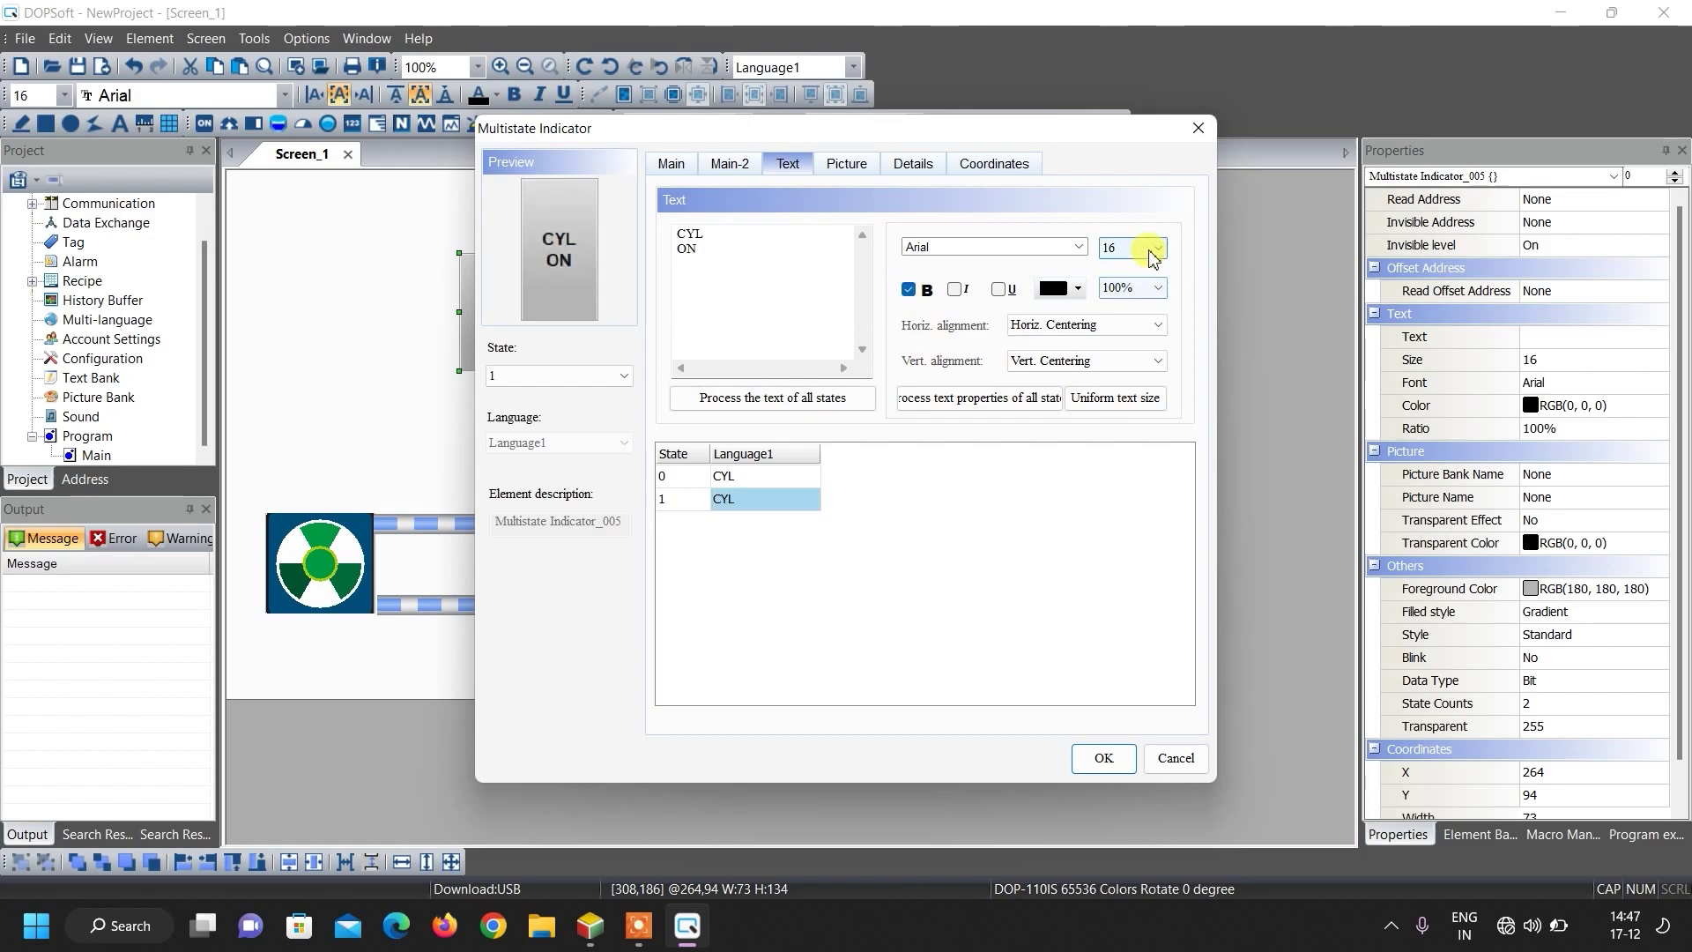
pyautogui.click(1156, 248)
pyautogui.click(1133, 420)
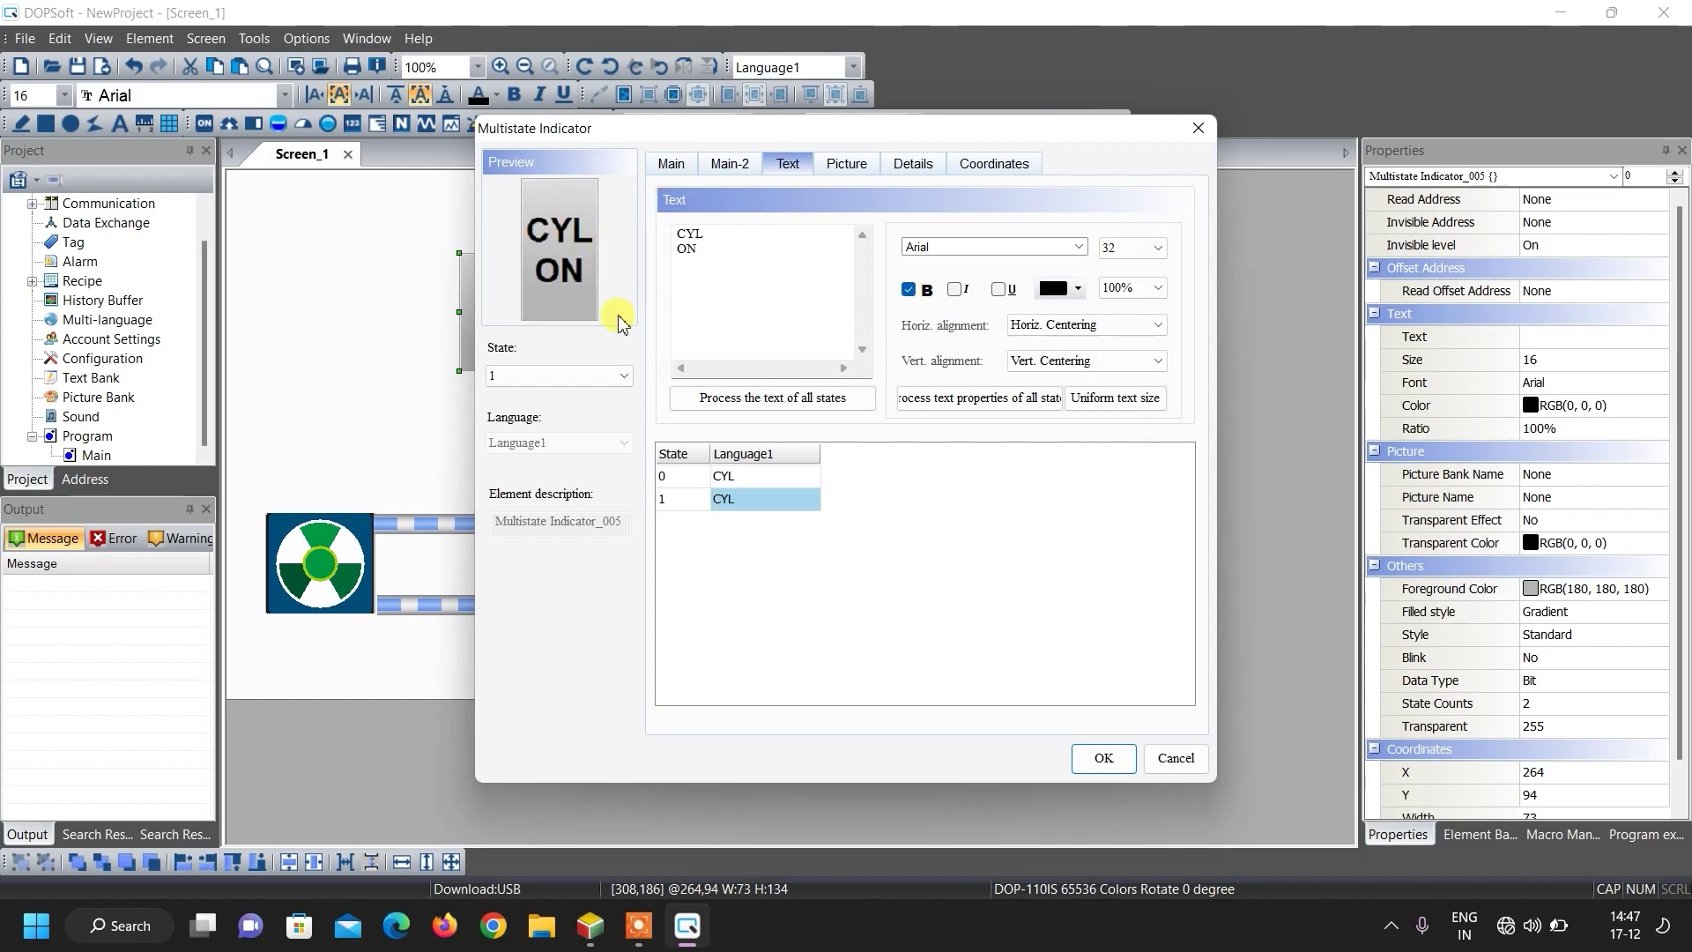
# Step: Give state 1 a light green foreground colour
pyautogui.click(671, 163)
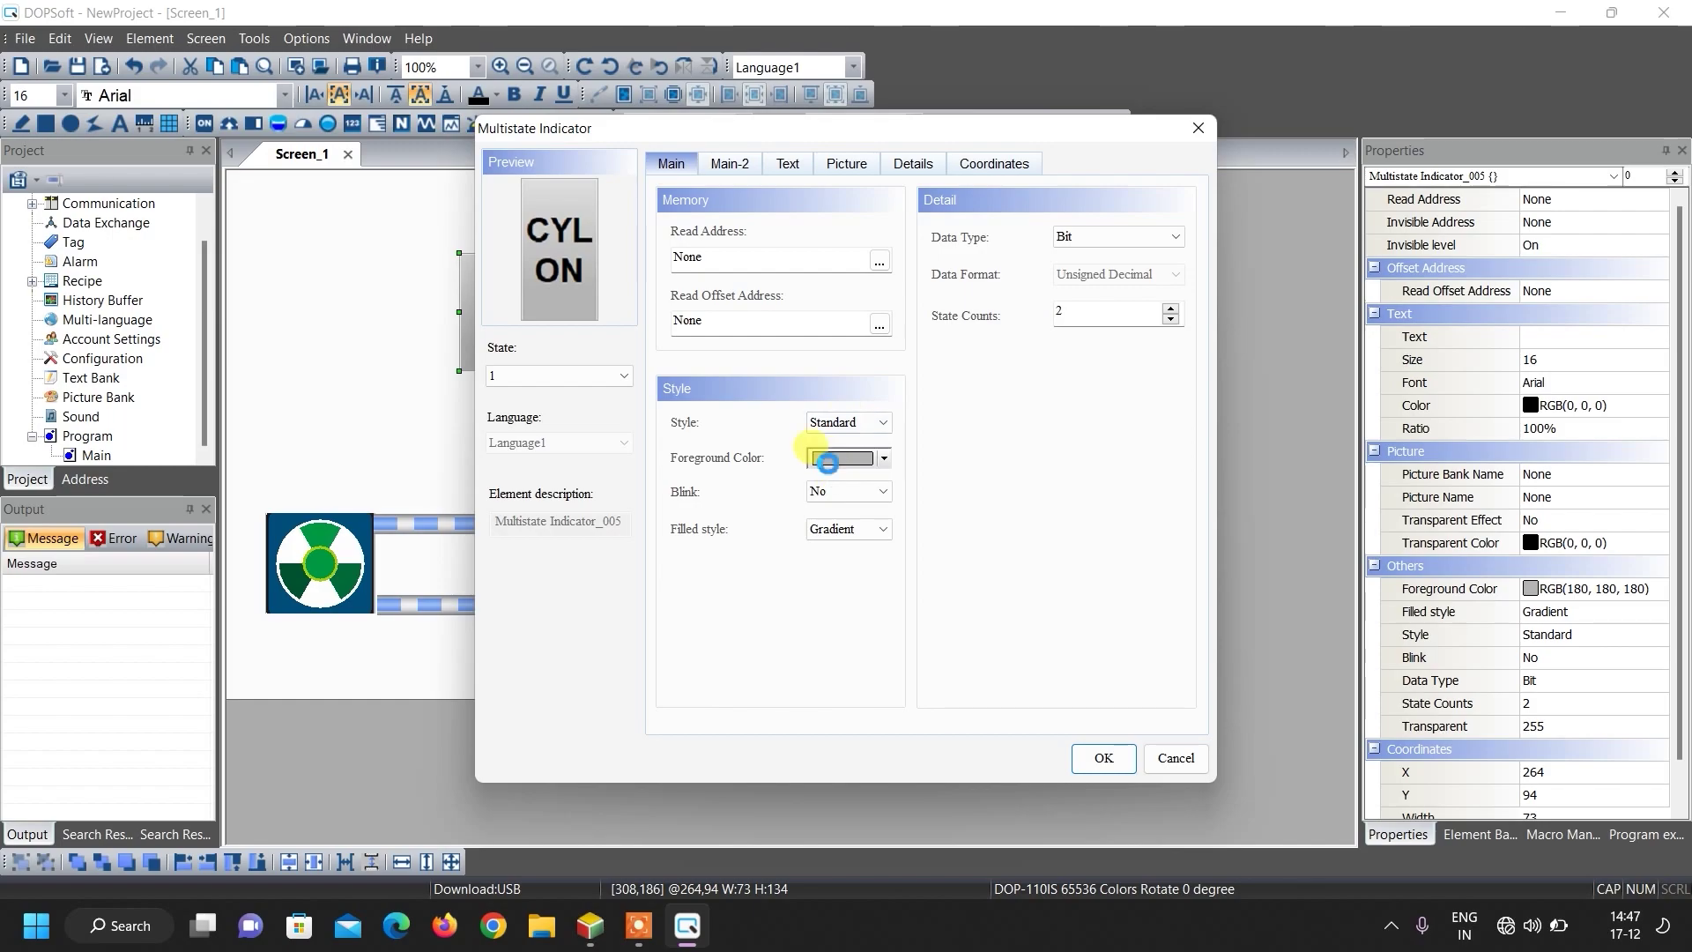
pyautogui.click(838, 455)
pyautogui.click(650, 308)
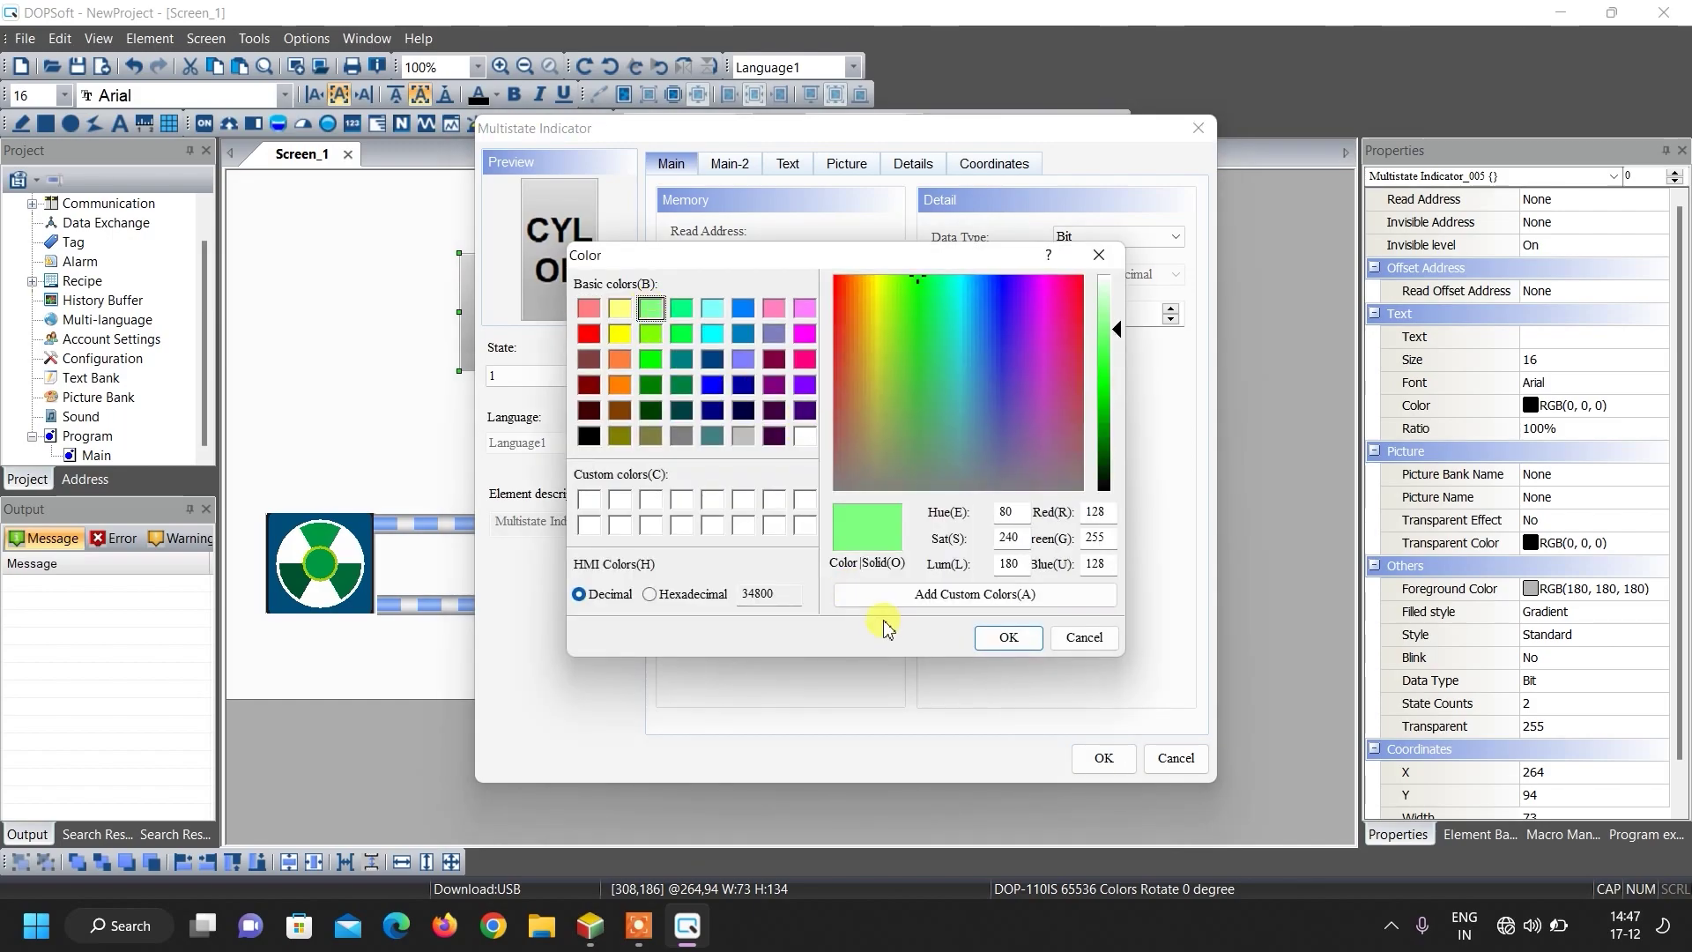
pyautogui.click(985, 636)
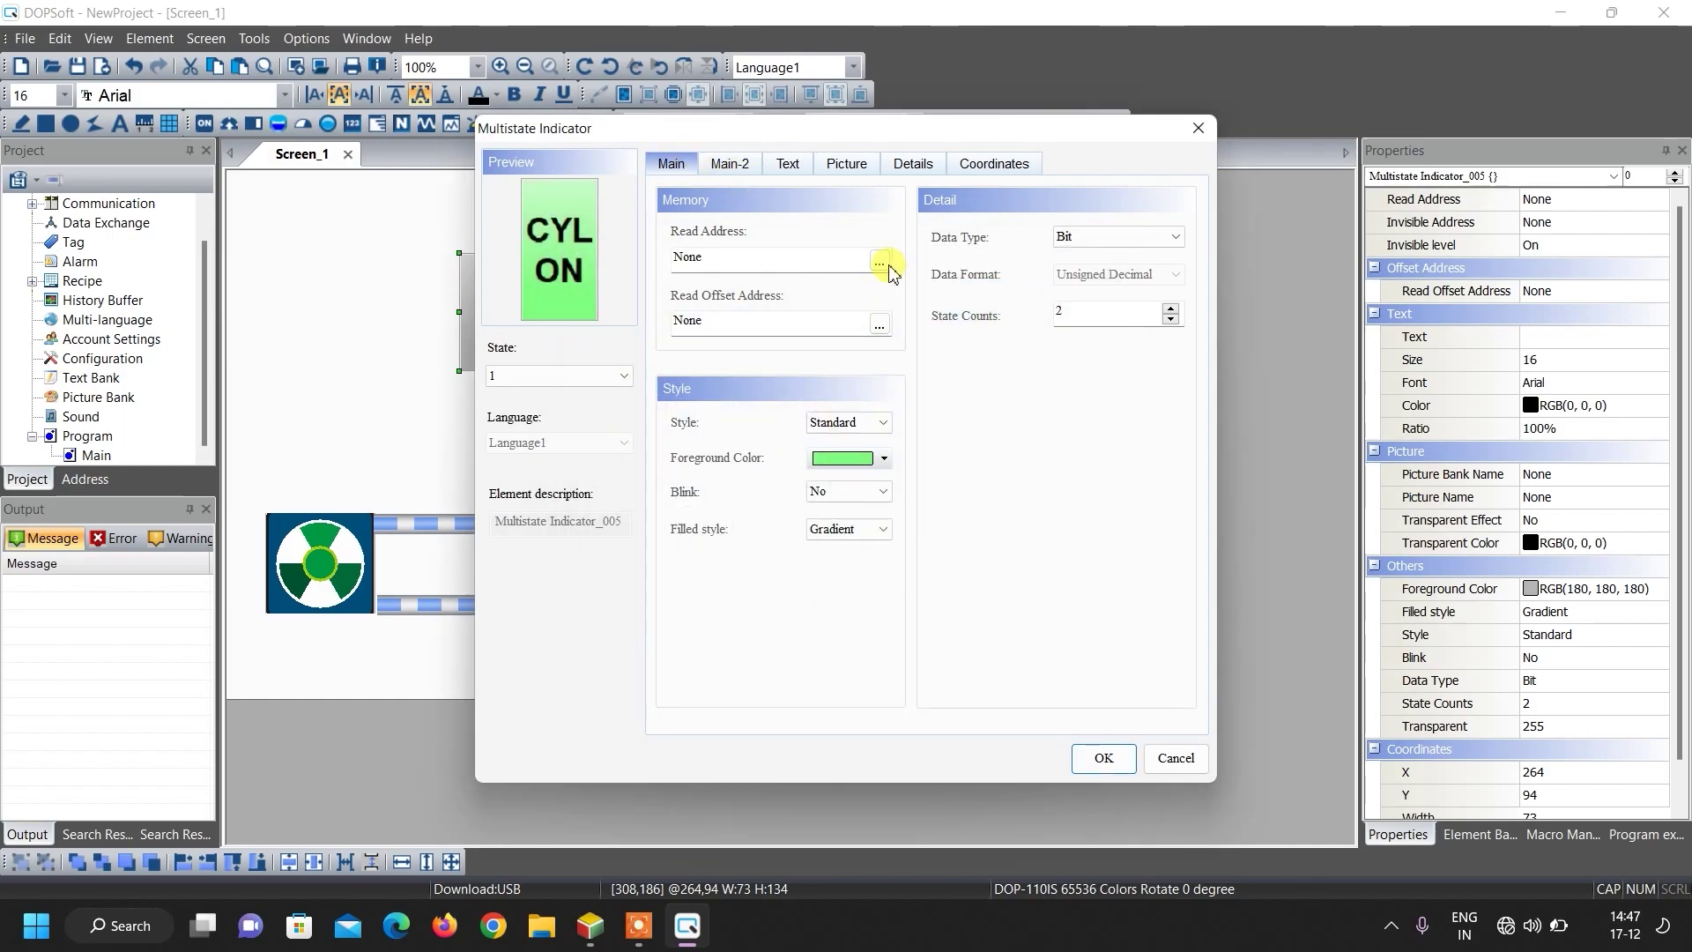
# Step: Set the indicator's read address to output Y2 and close its settings
pyautogui.click(879, 262)
pyautogui.click(906, 335)
pyautogui.click(910, 368)
pyautogui.write('2')
pyautogui.press('Return')
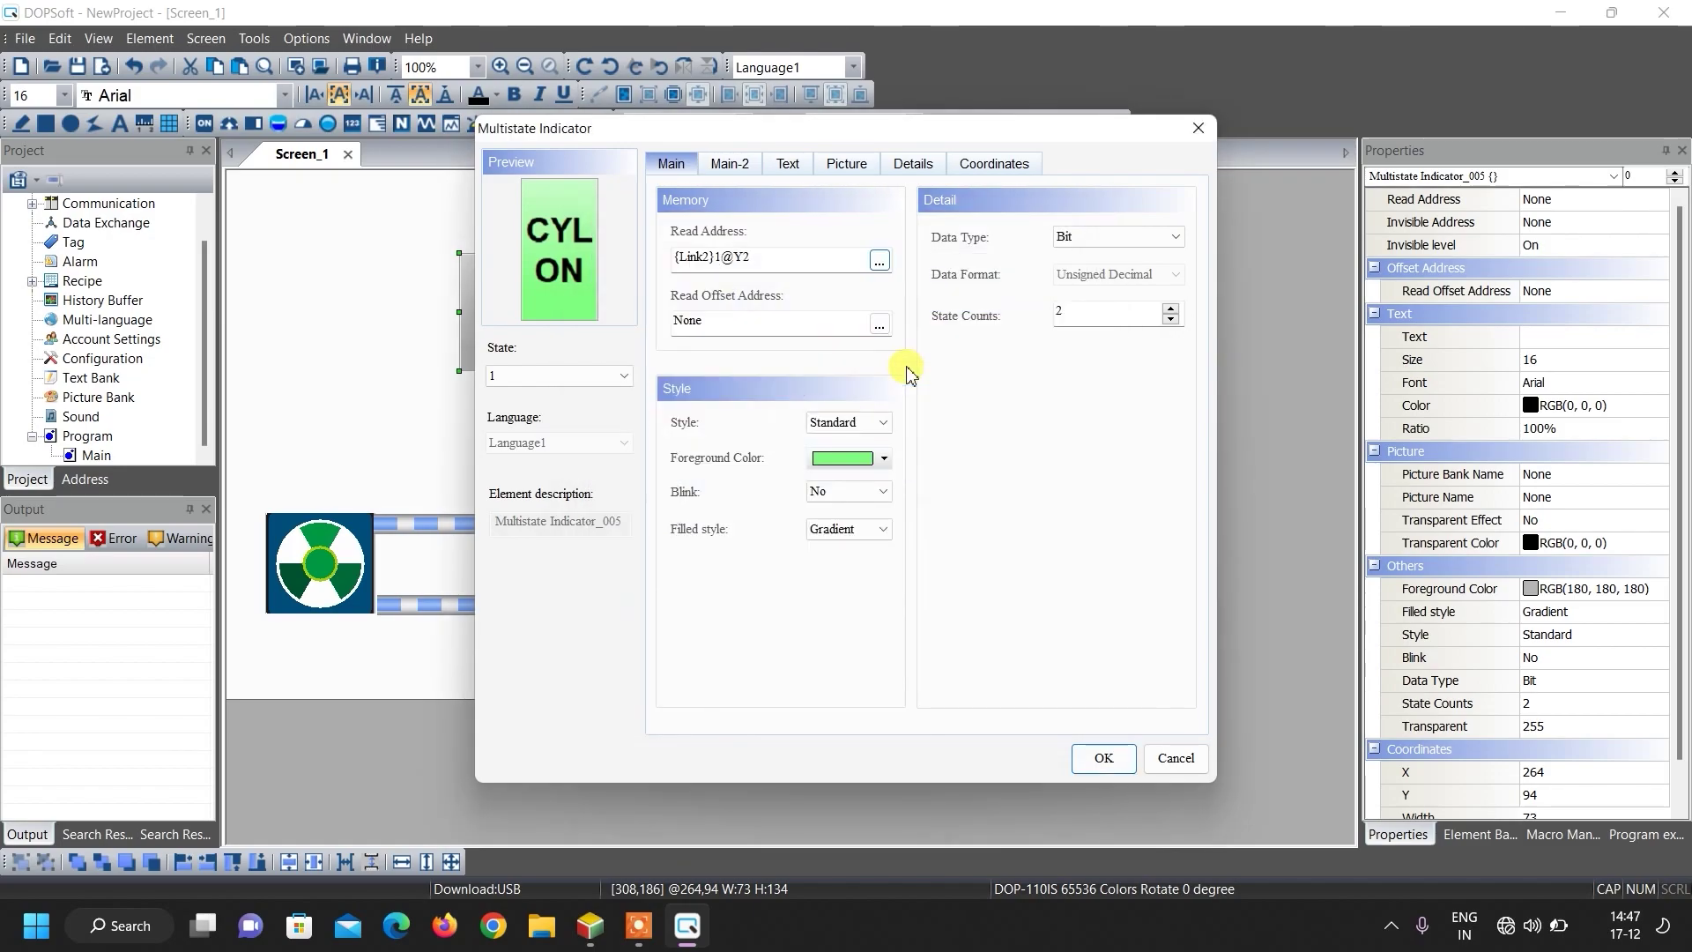
pyautogui.press('Return')
pyautogui.click(605, 321)
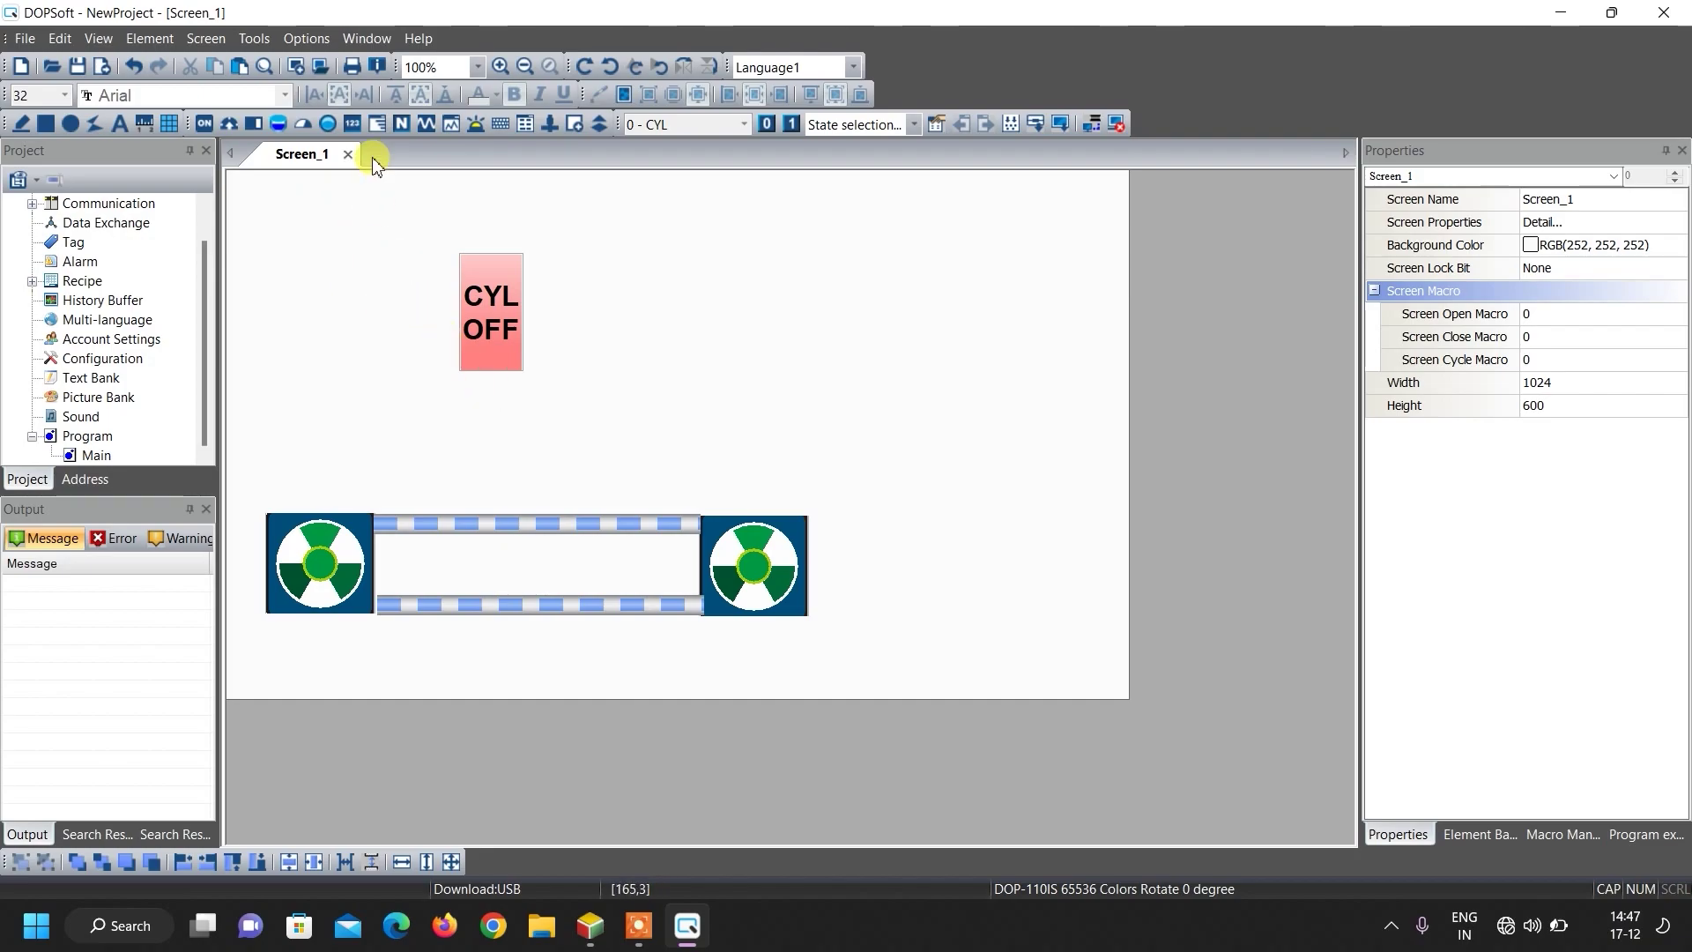
# Step: Draw a normal bar graph below CYL OFF and set its data format to Bottom
pyautogui.click(251, 124)
pyautogui.click(283, 152)
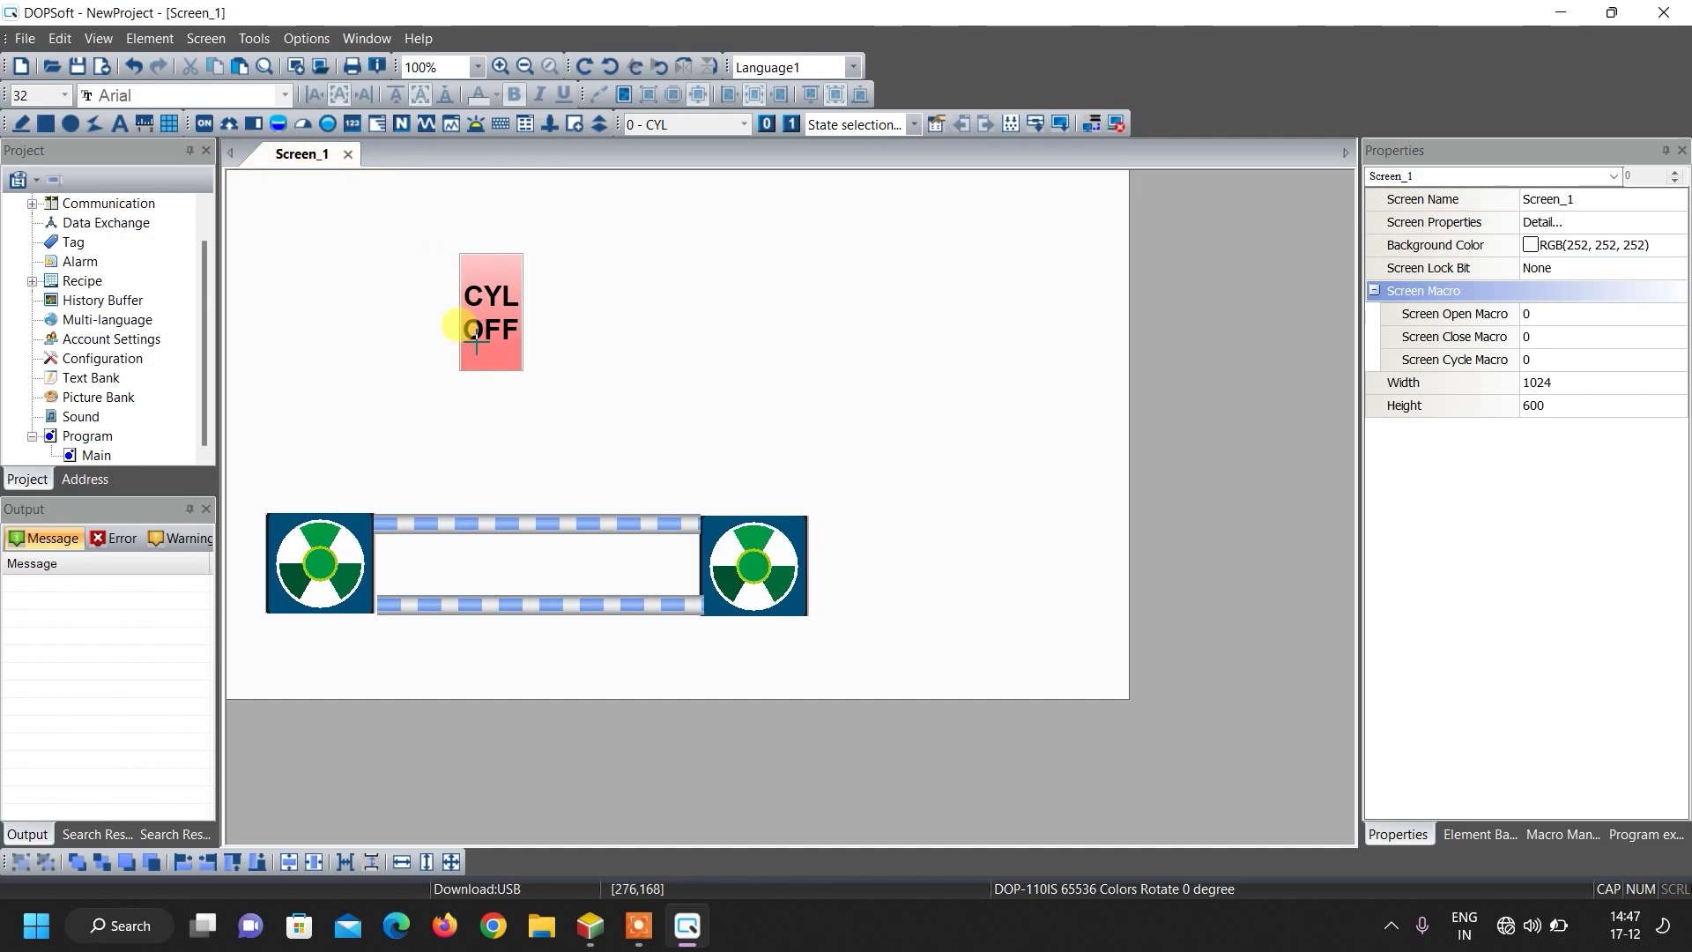
pyautogui.moveTo(469, 376); pyautogui.dragTo(515, 511)
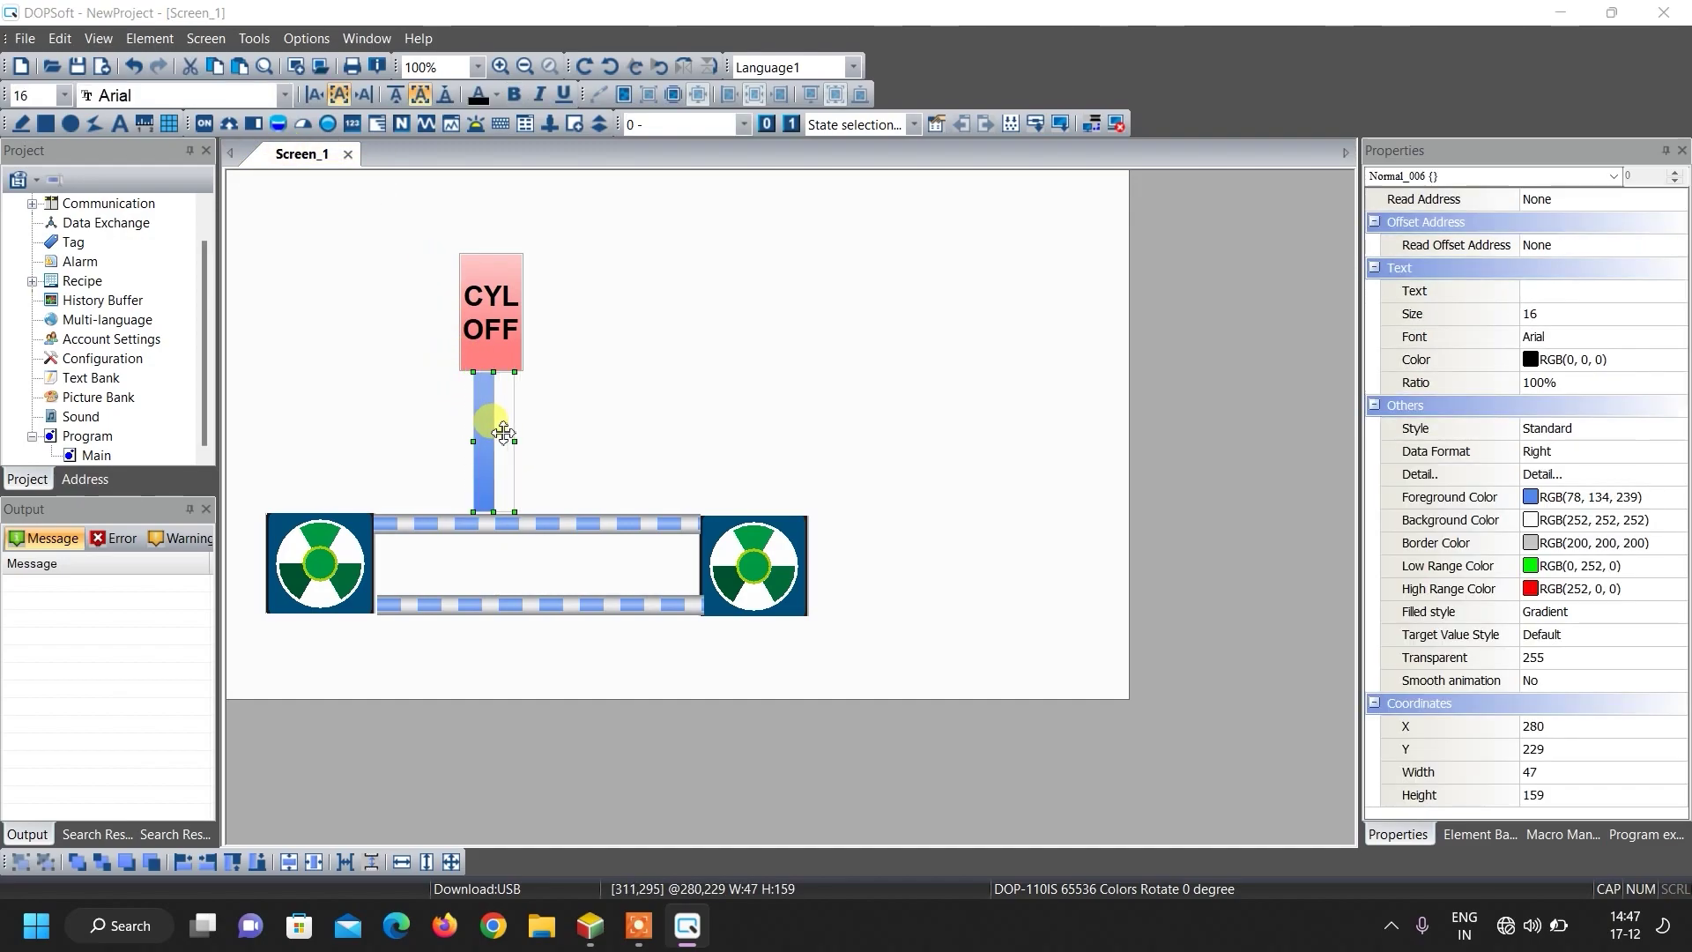
pyautogui.doubleClick(500, 430)
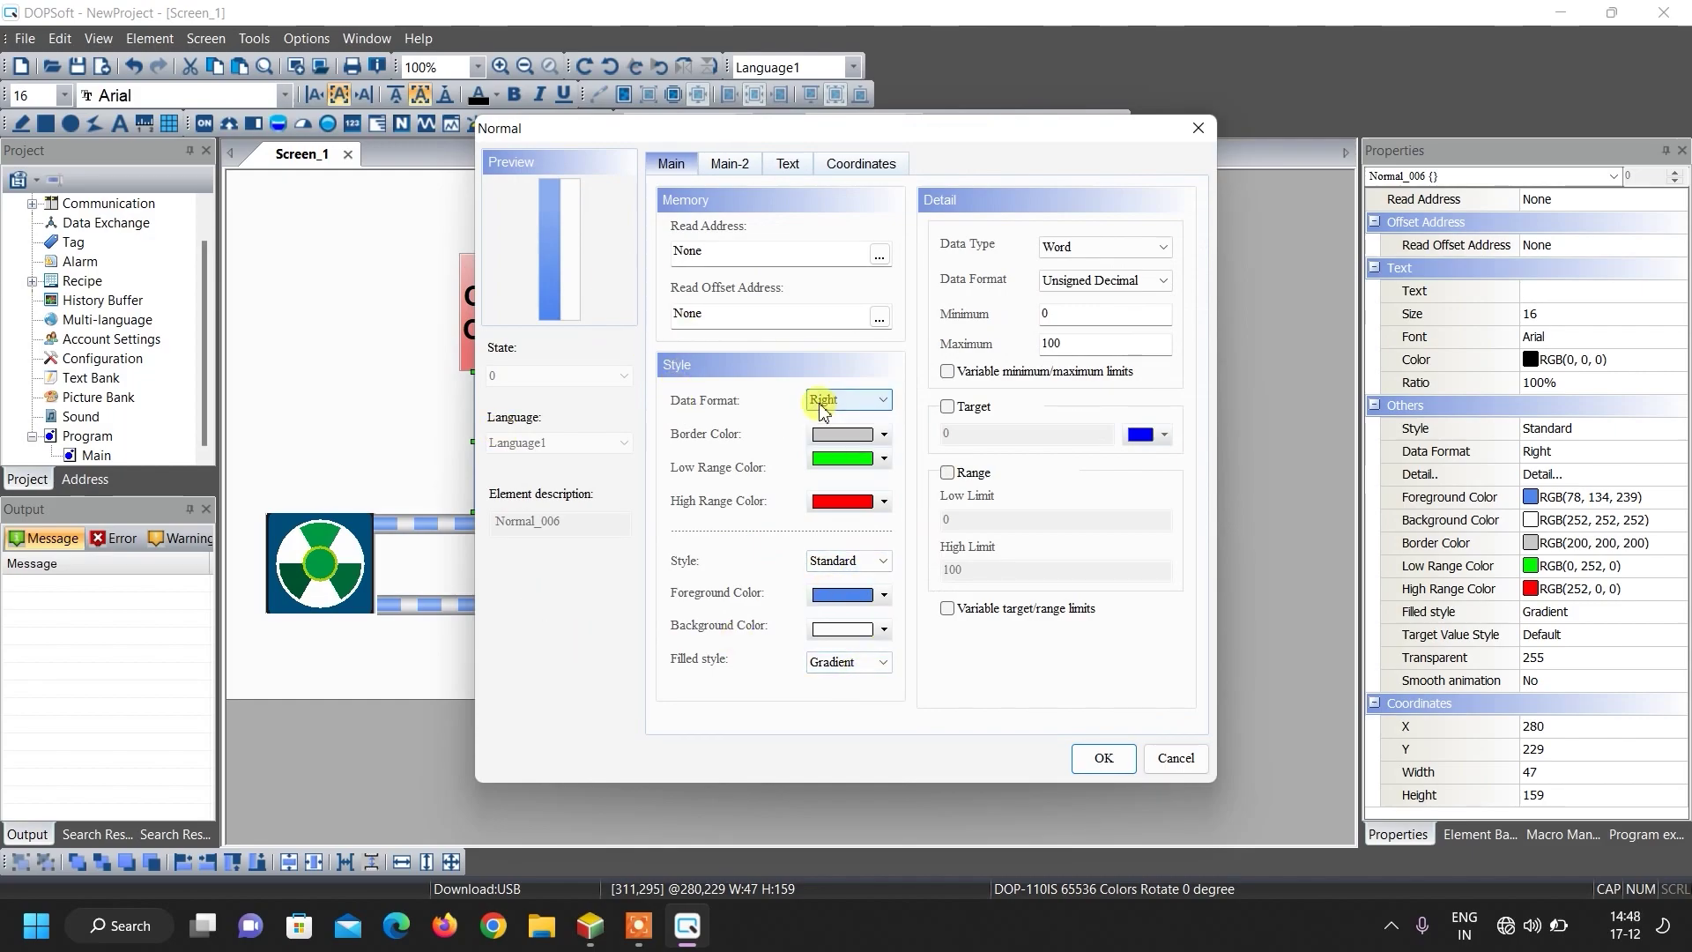
pyautogui.click(861, 401)
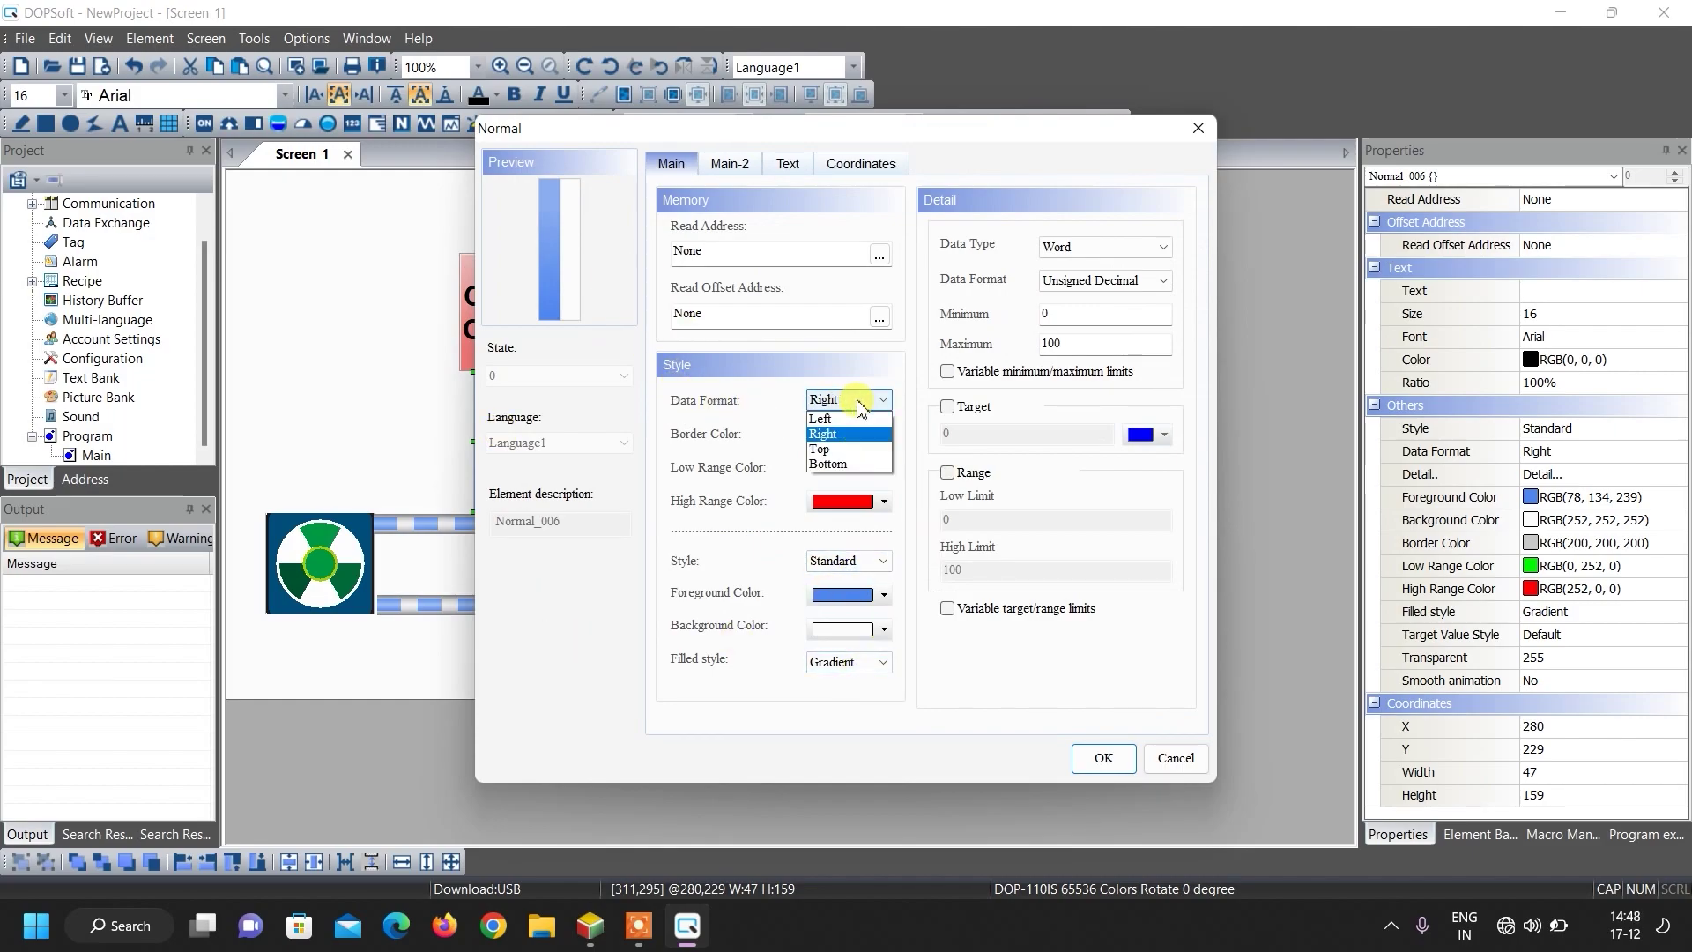
pyautogui.click(851, 450)
pyautogui.press('Down')
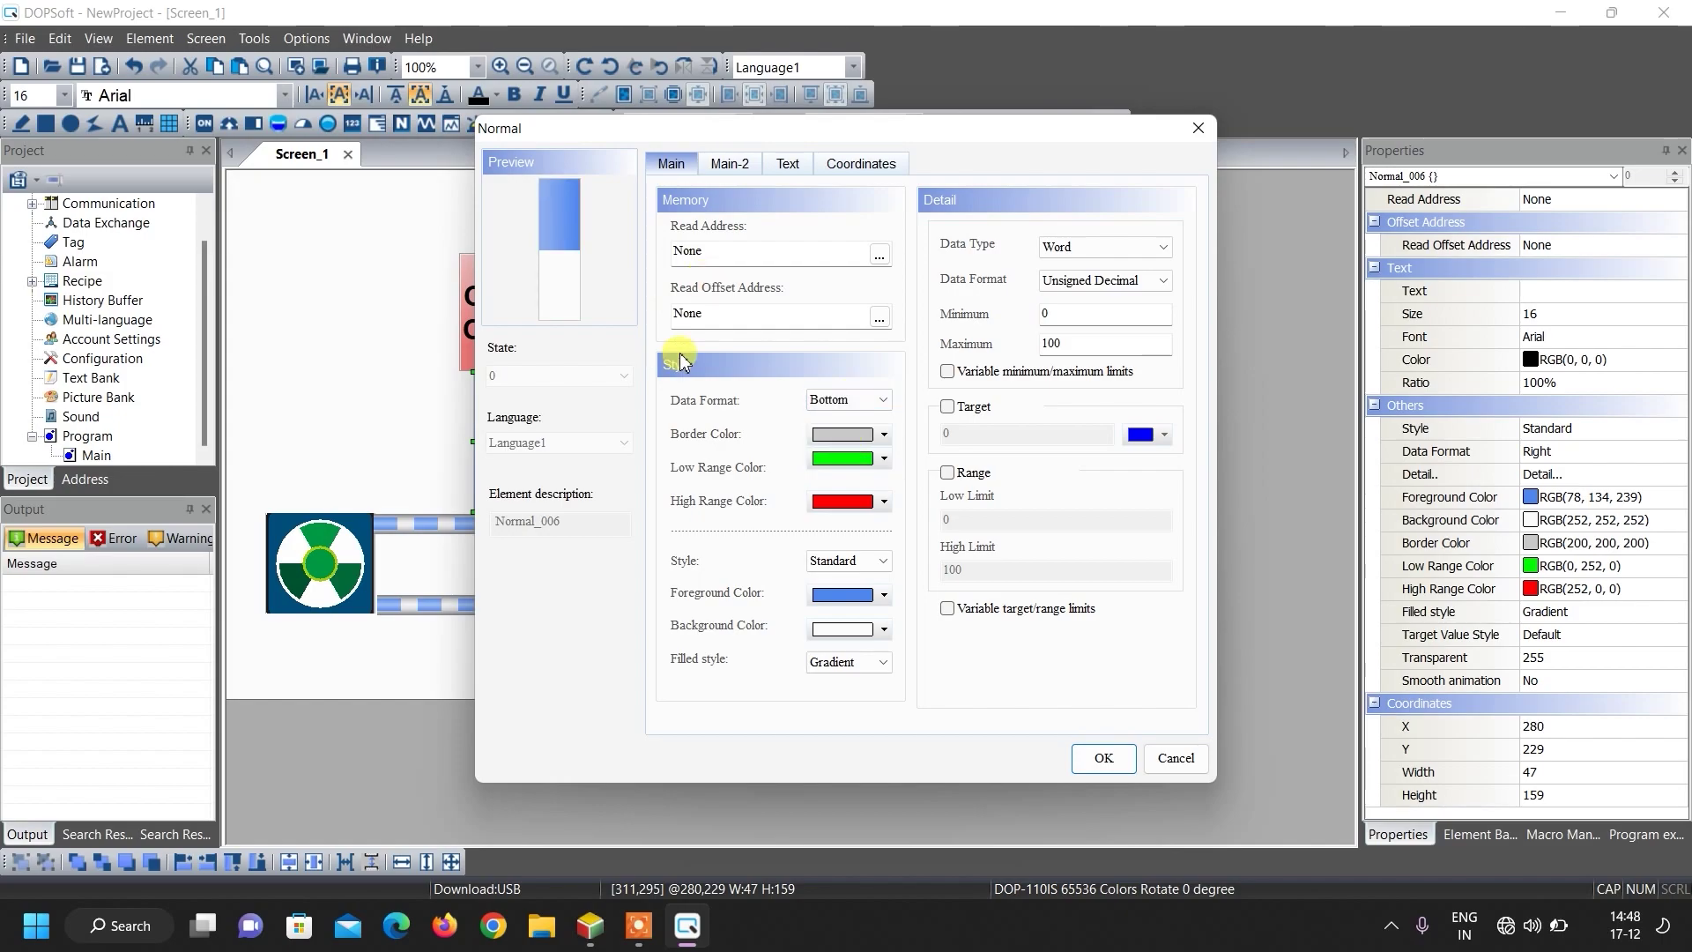
pyautogui.click(820, 401)
pyautogui.click(832, 394)
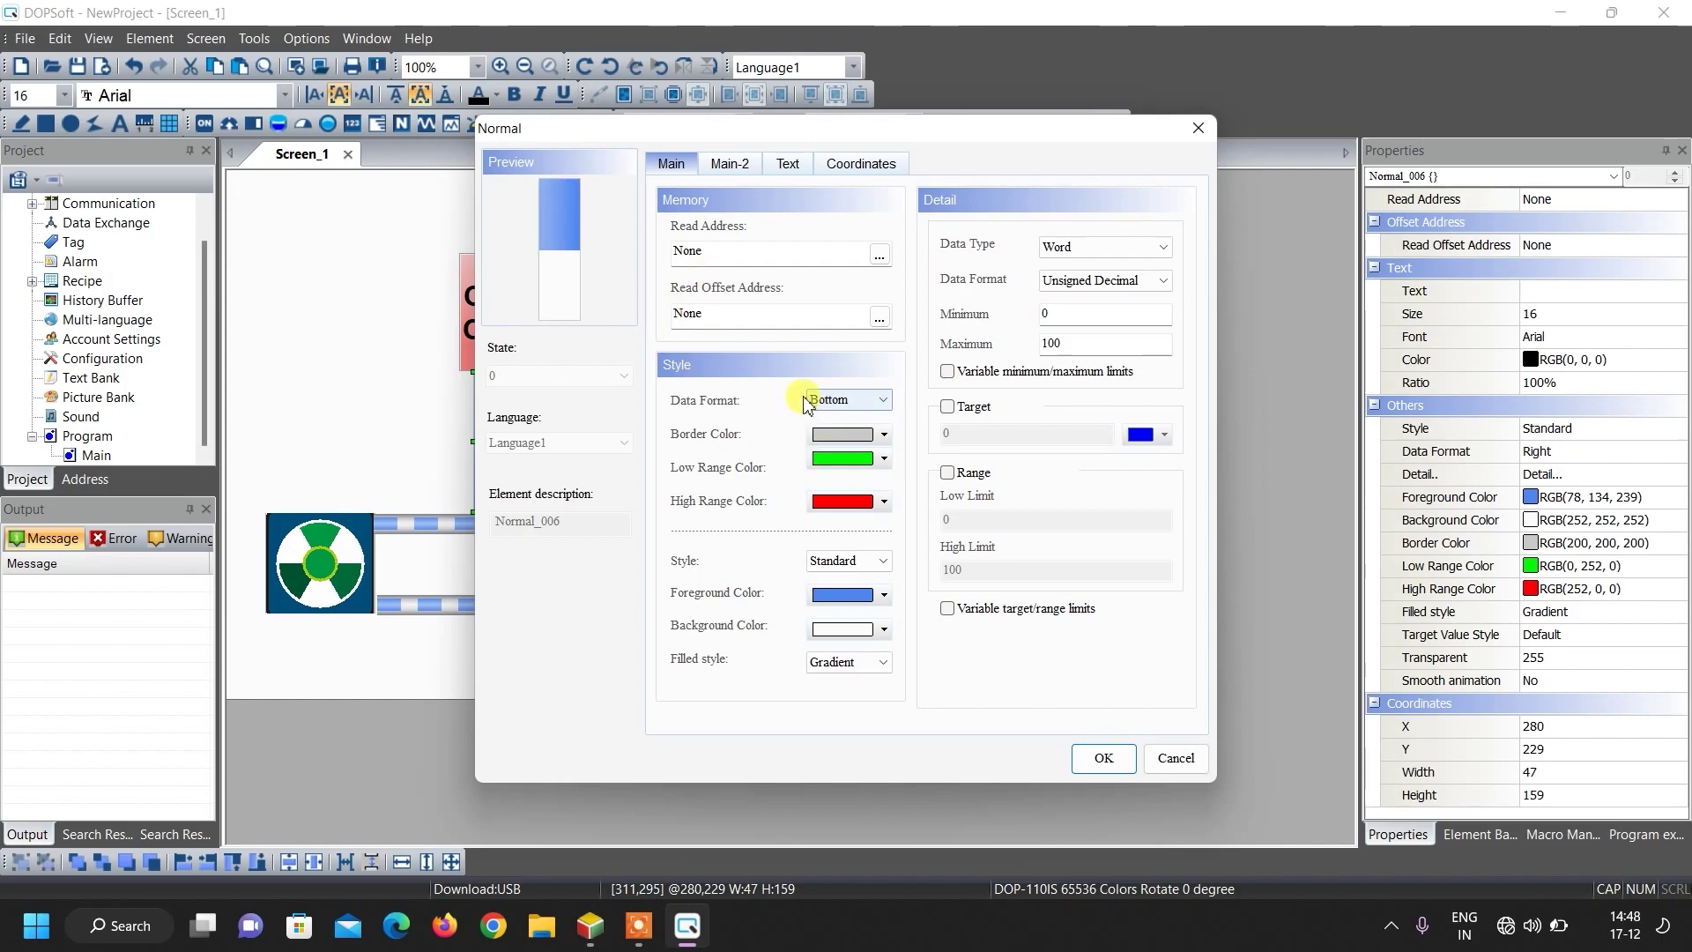
pyautogui.press('Return')
# Step: Make the bar graph's foreground colour brown
pyautogui.doubleClick(500, 405)
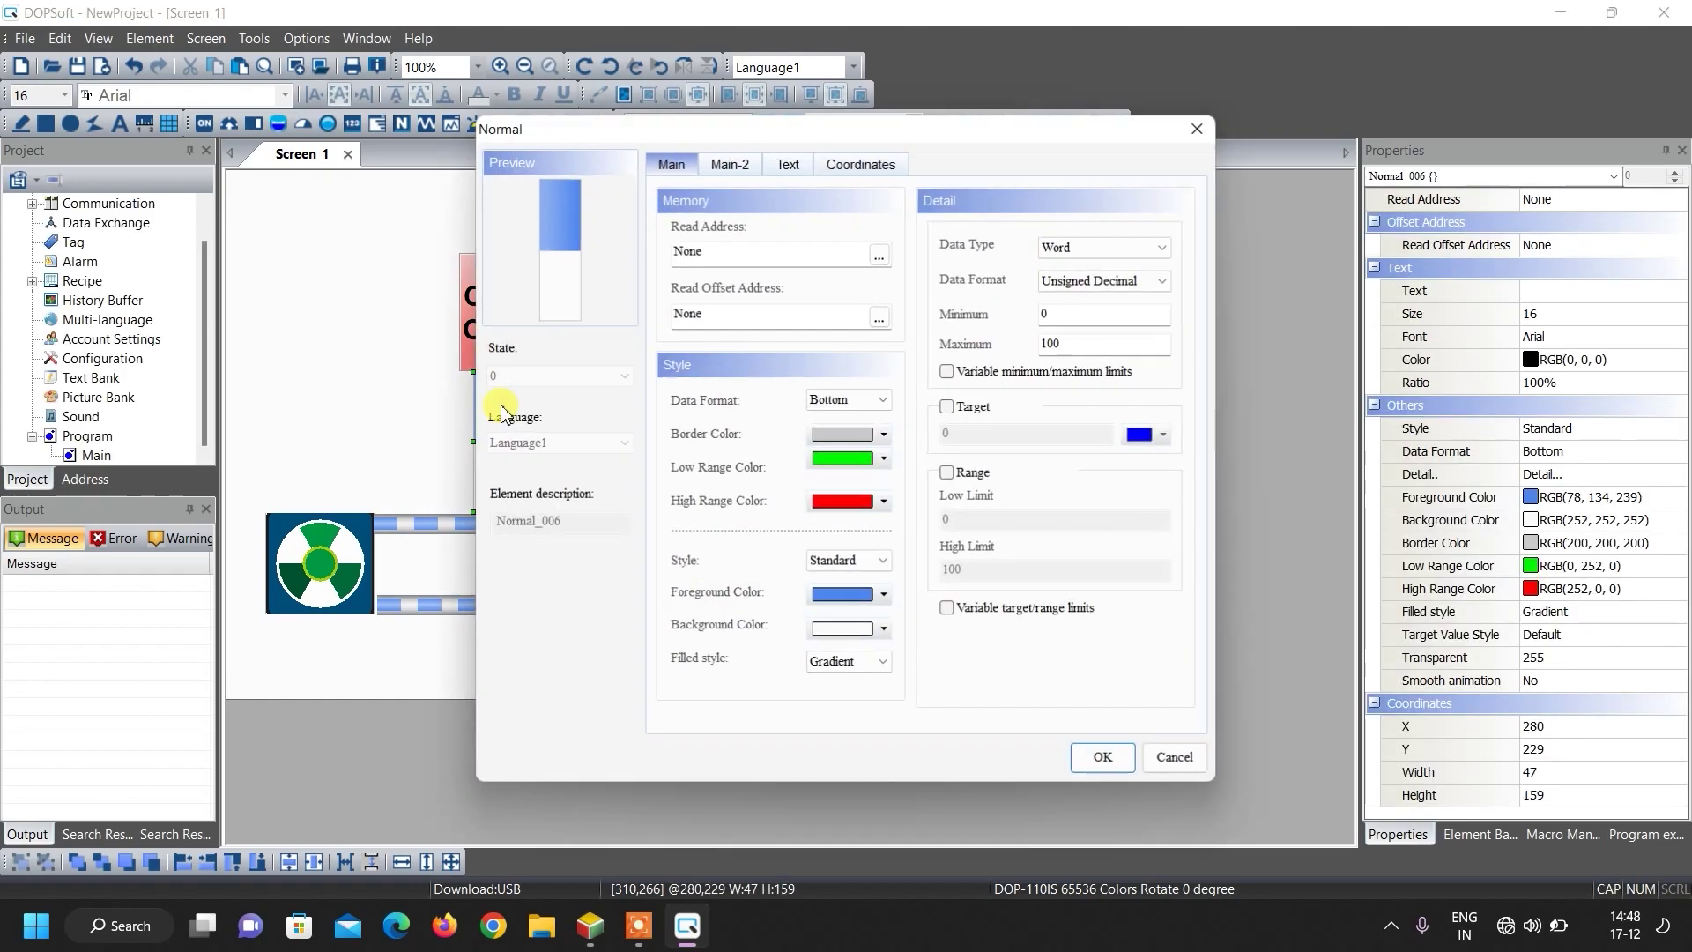
pyautogui.click(838, 595)
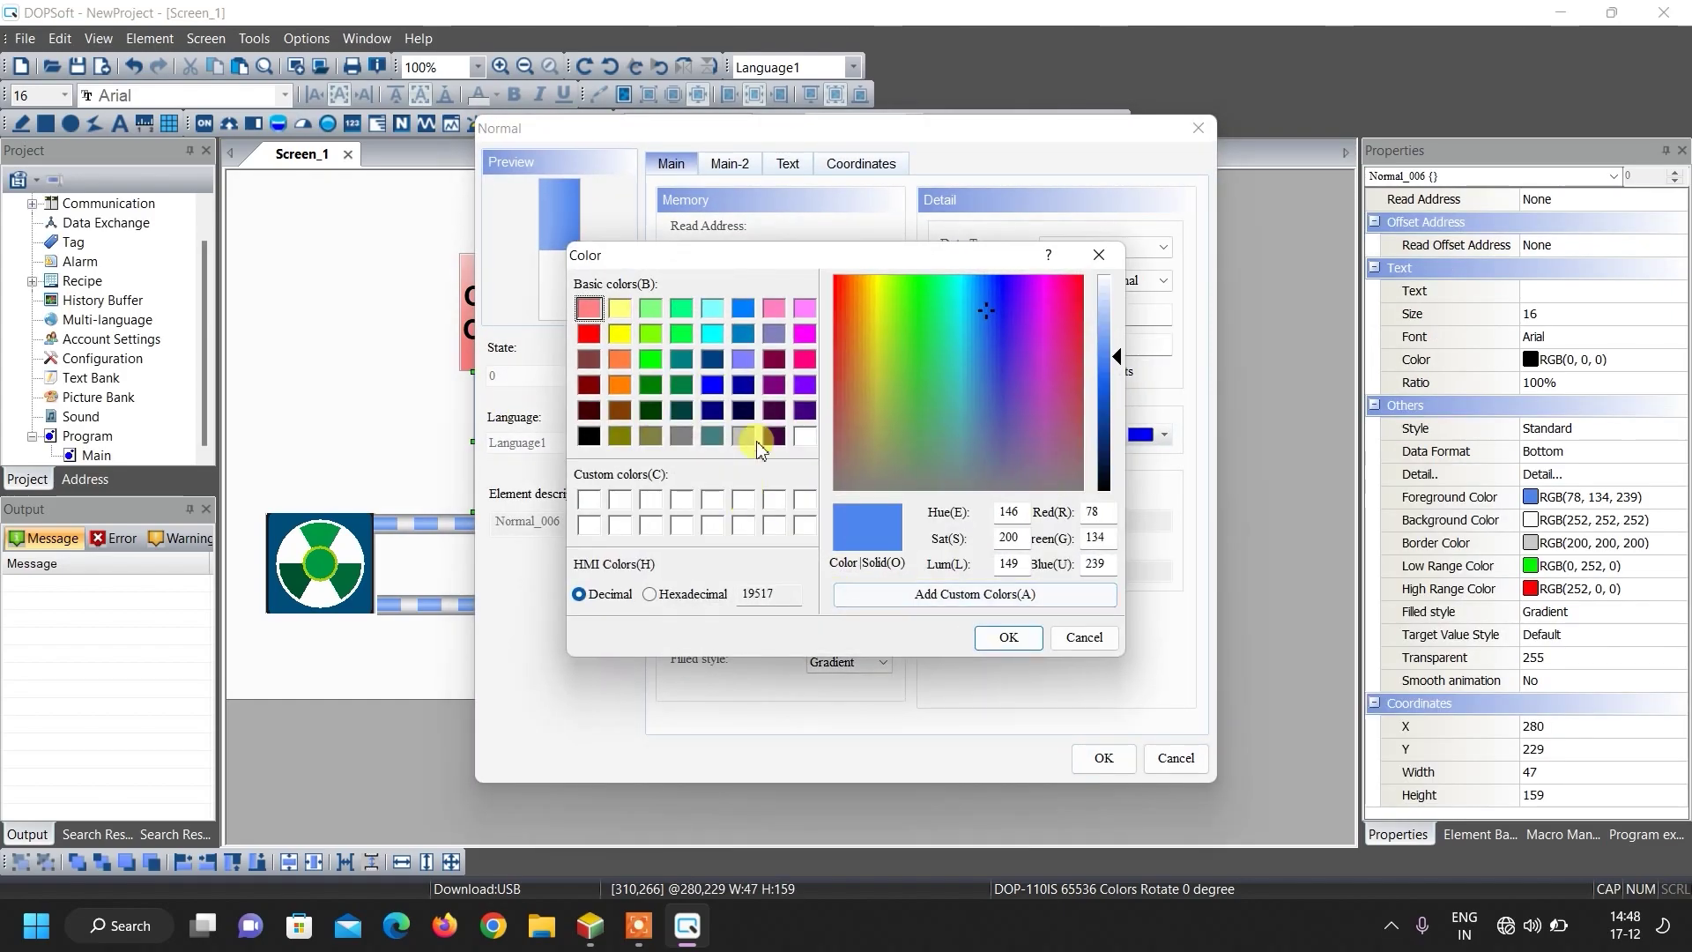
pyautogui.click(629, 416)
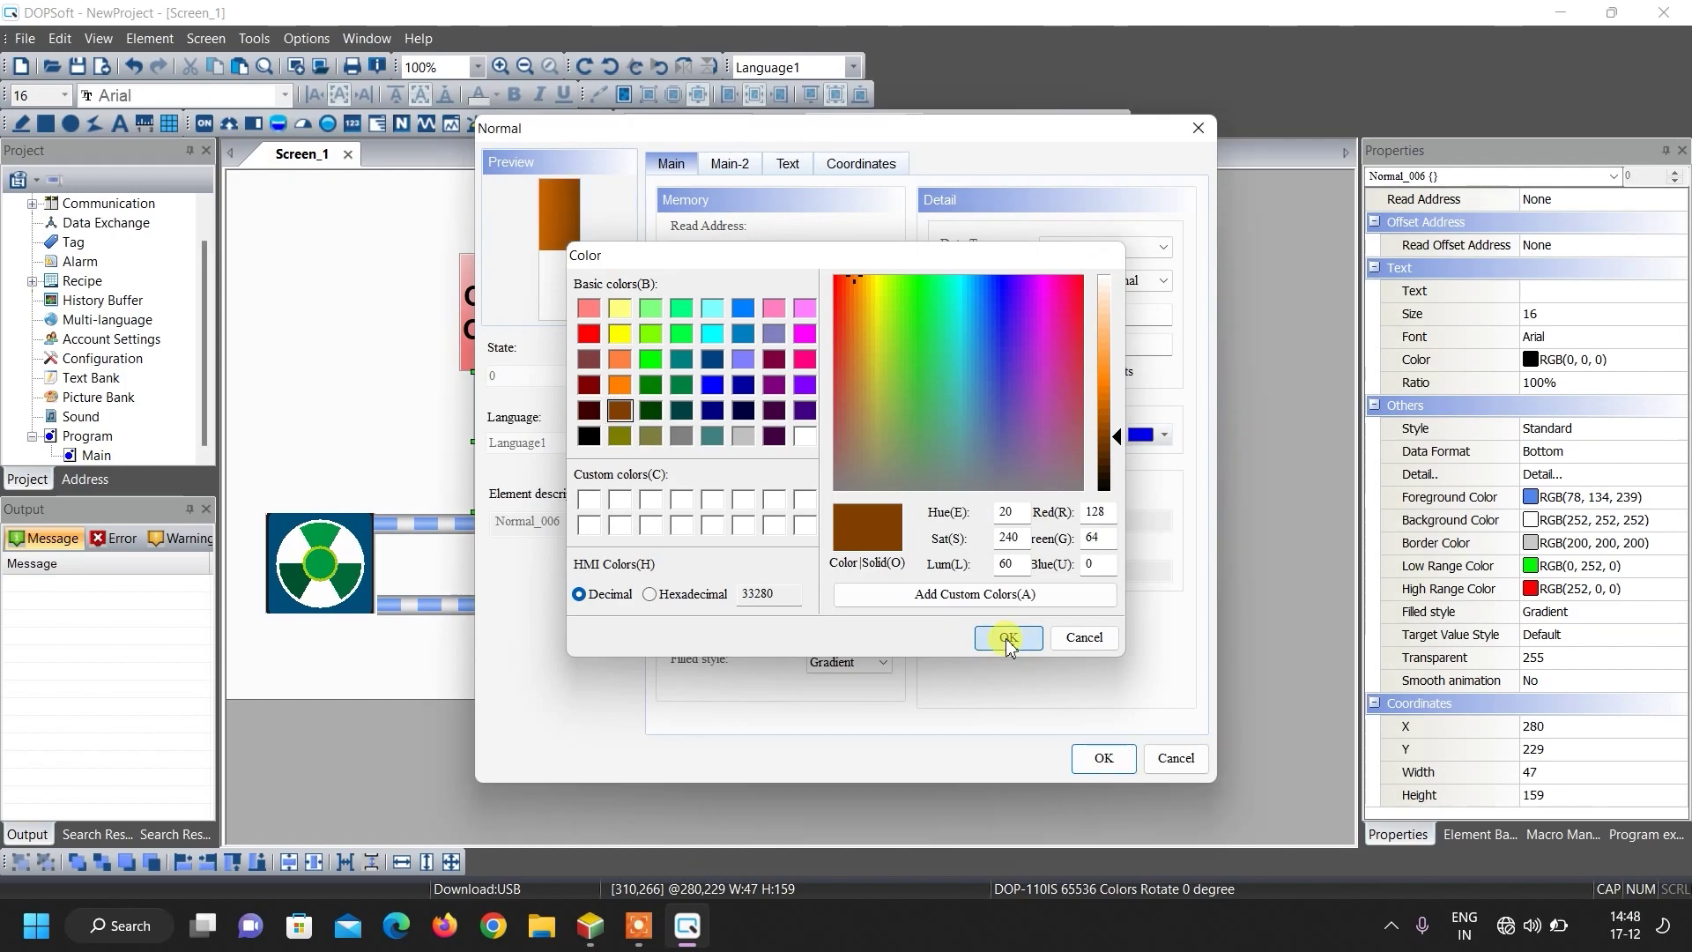
pyautogui.click(1007, 637)
pyautogui.click(1103, 758)
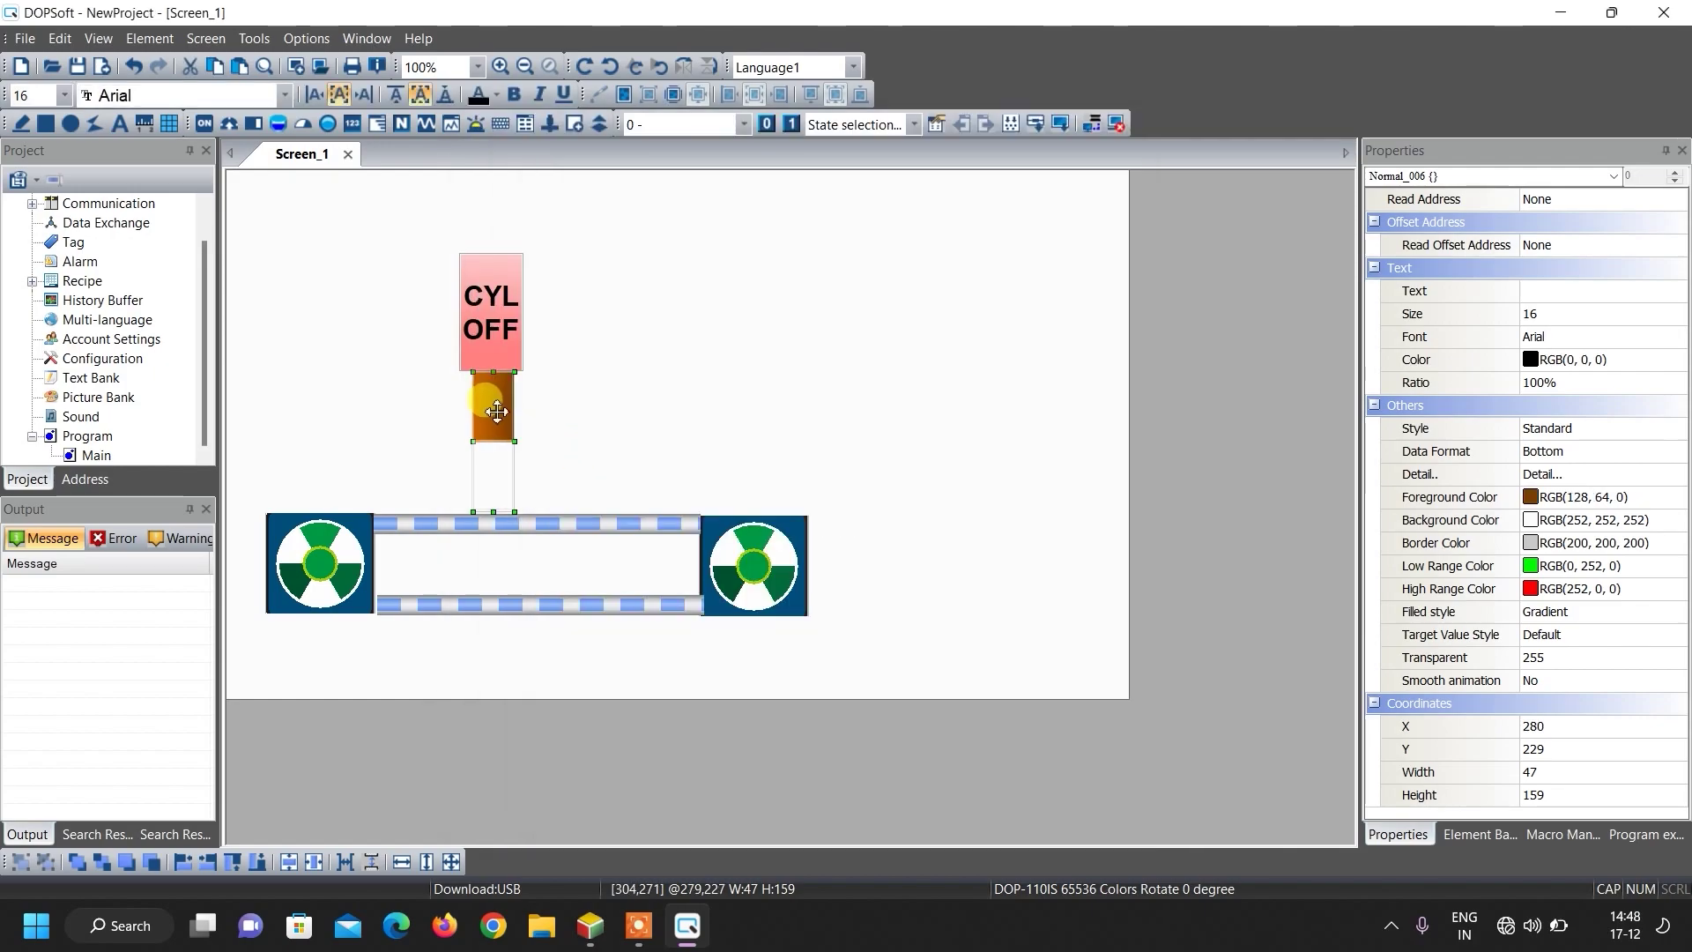
# Step: Set the bar graph's read address to internal memory $4
pyautogui.doubleClick(497, 412)
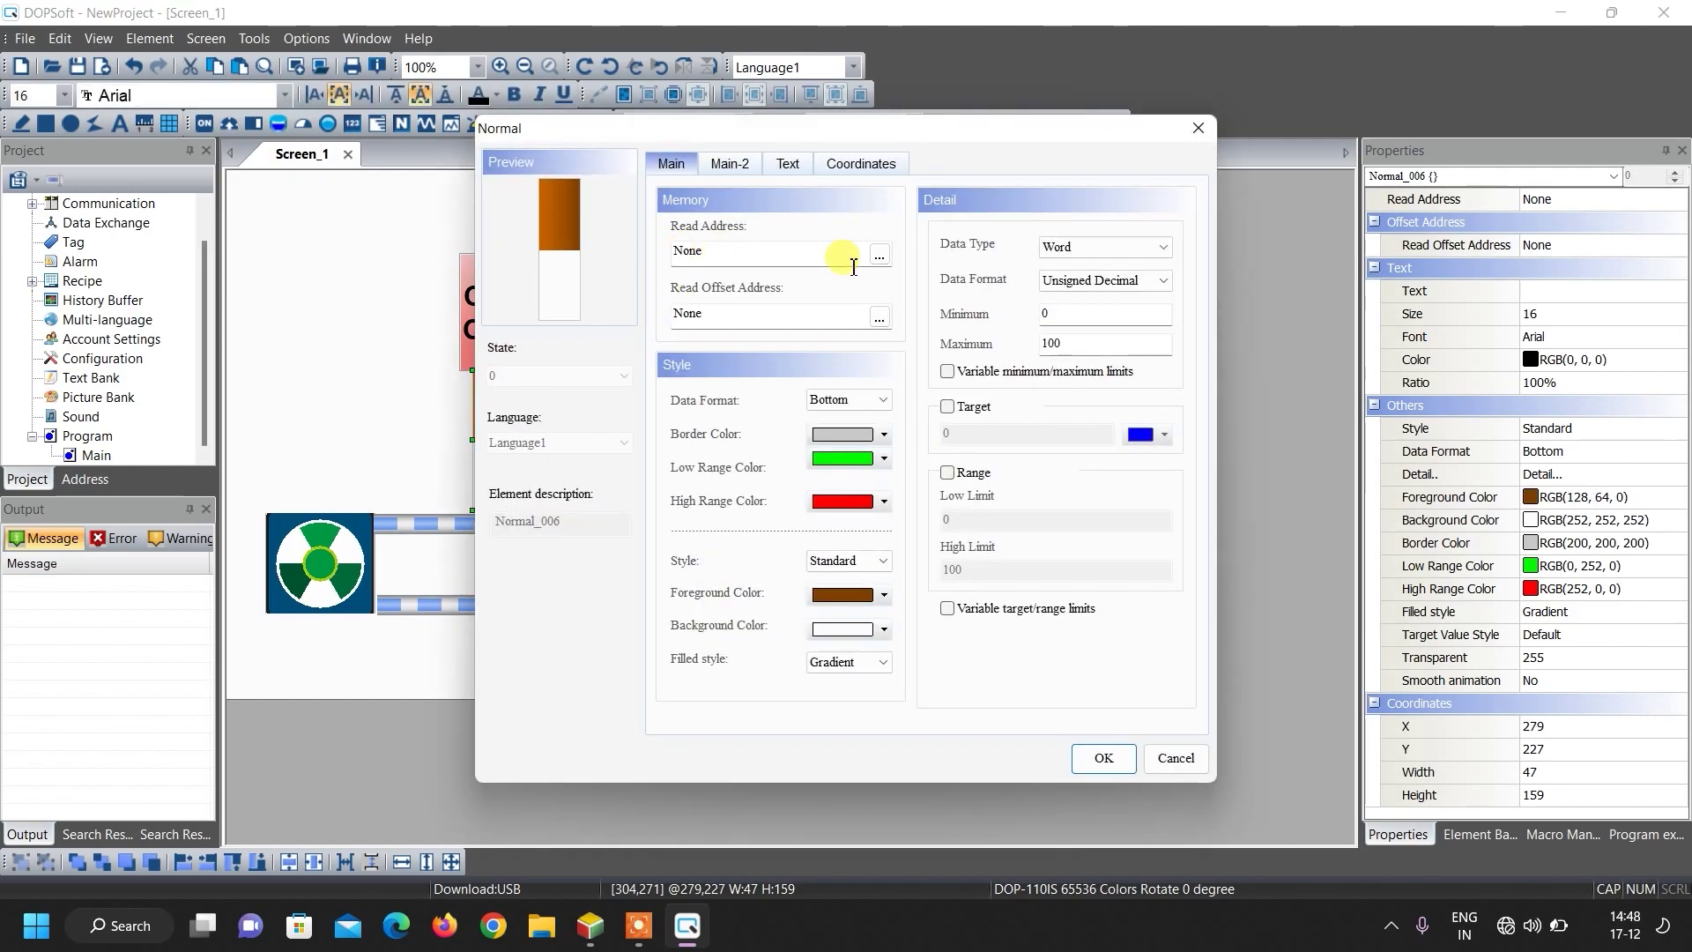
pyautogui.click(880, 256)
pyautogui.click(831, 260)
pyautogui.click(831, 280)
pyautogui.click(908, 375)
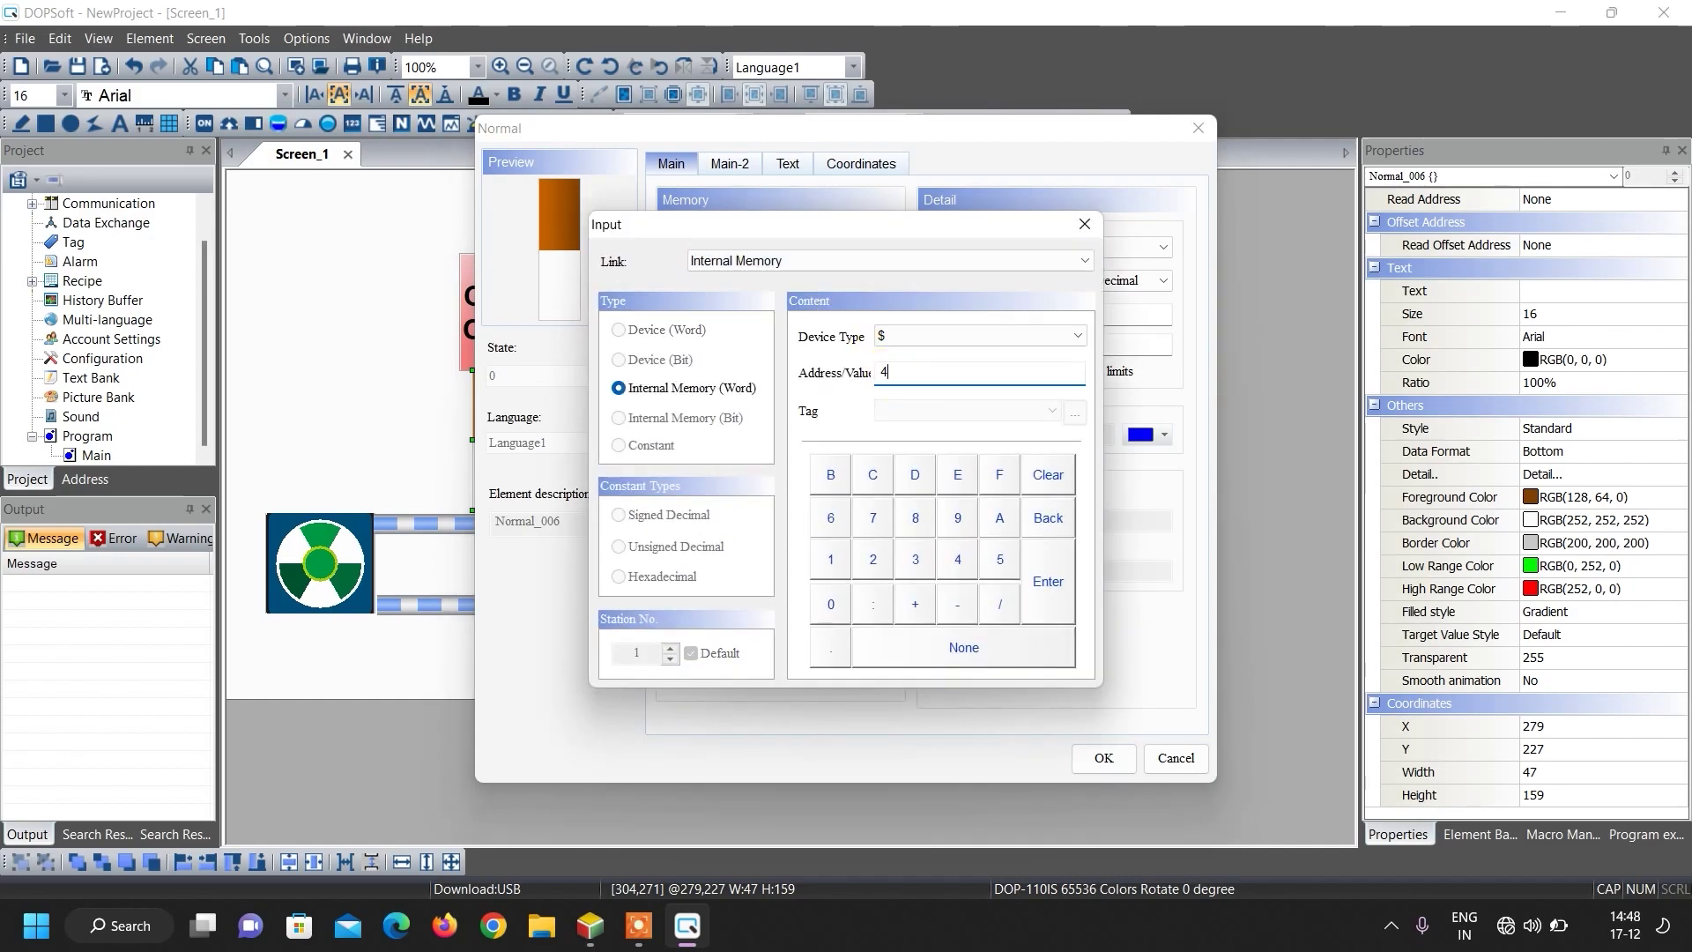
pyautogui.write('4')
pyautogui.click(1053, 603)
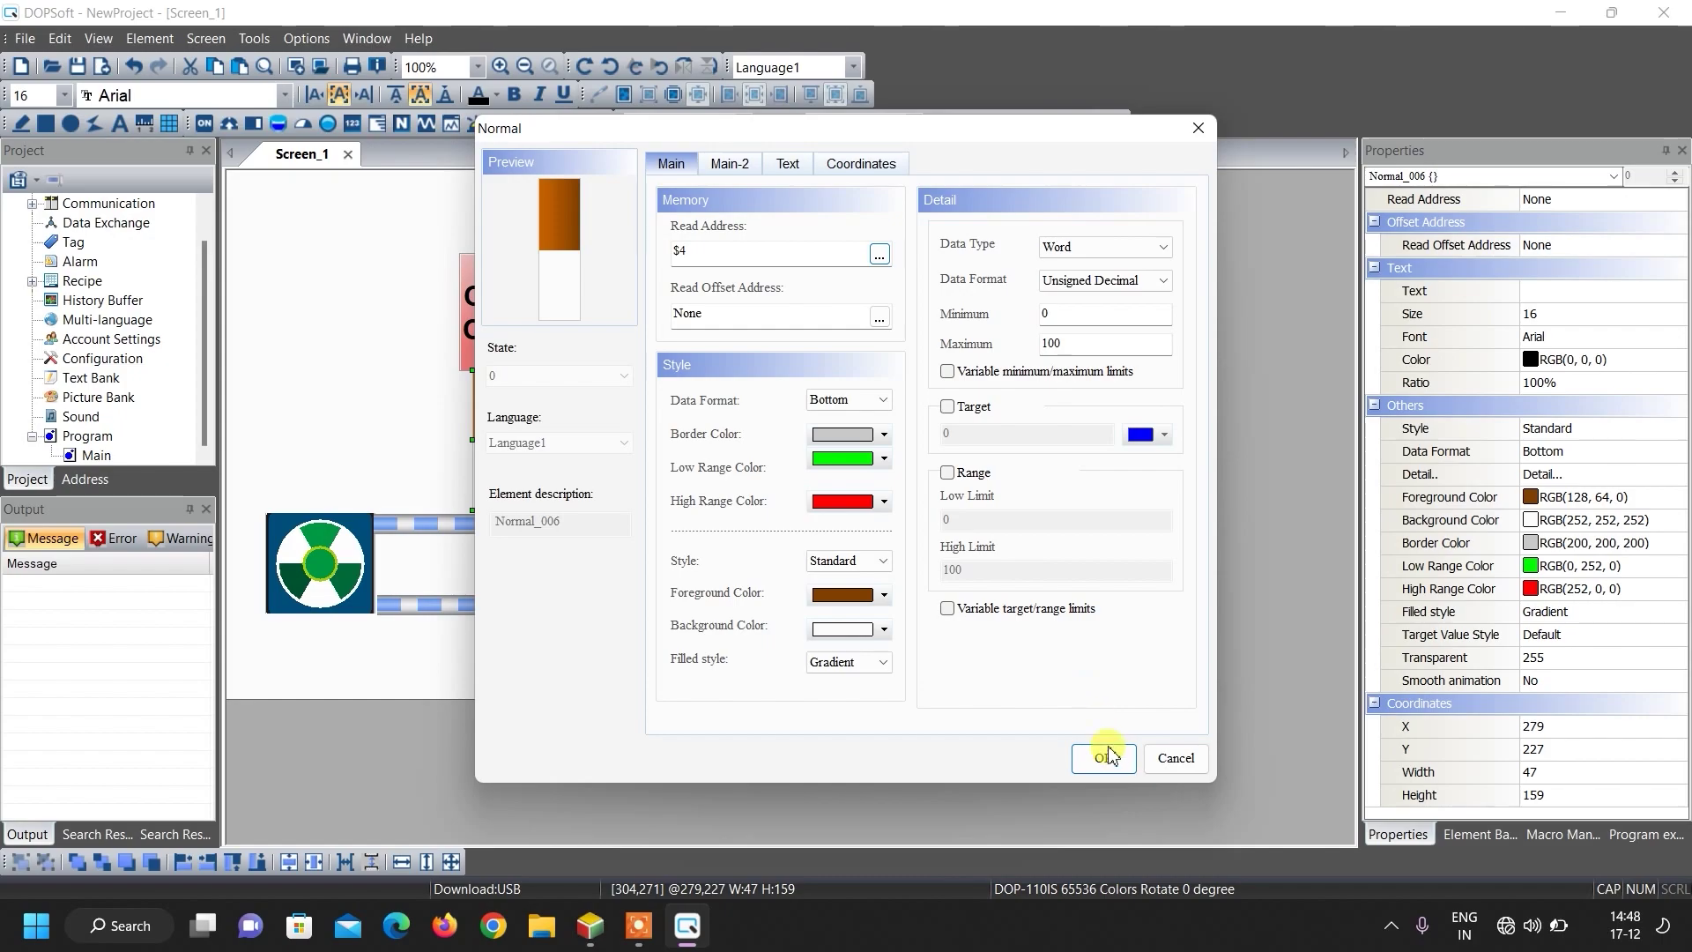
pyautogui.click(1103, 758)
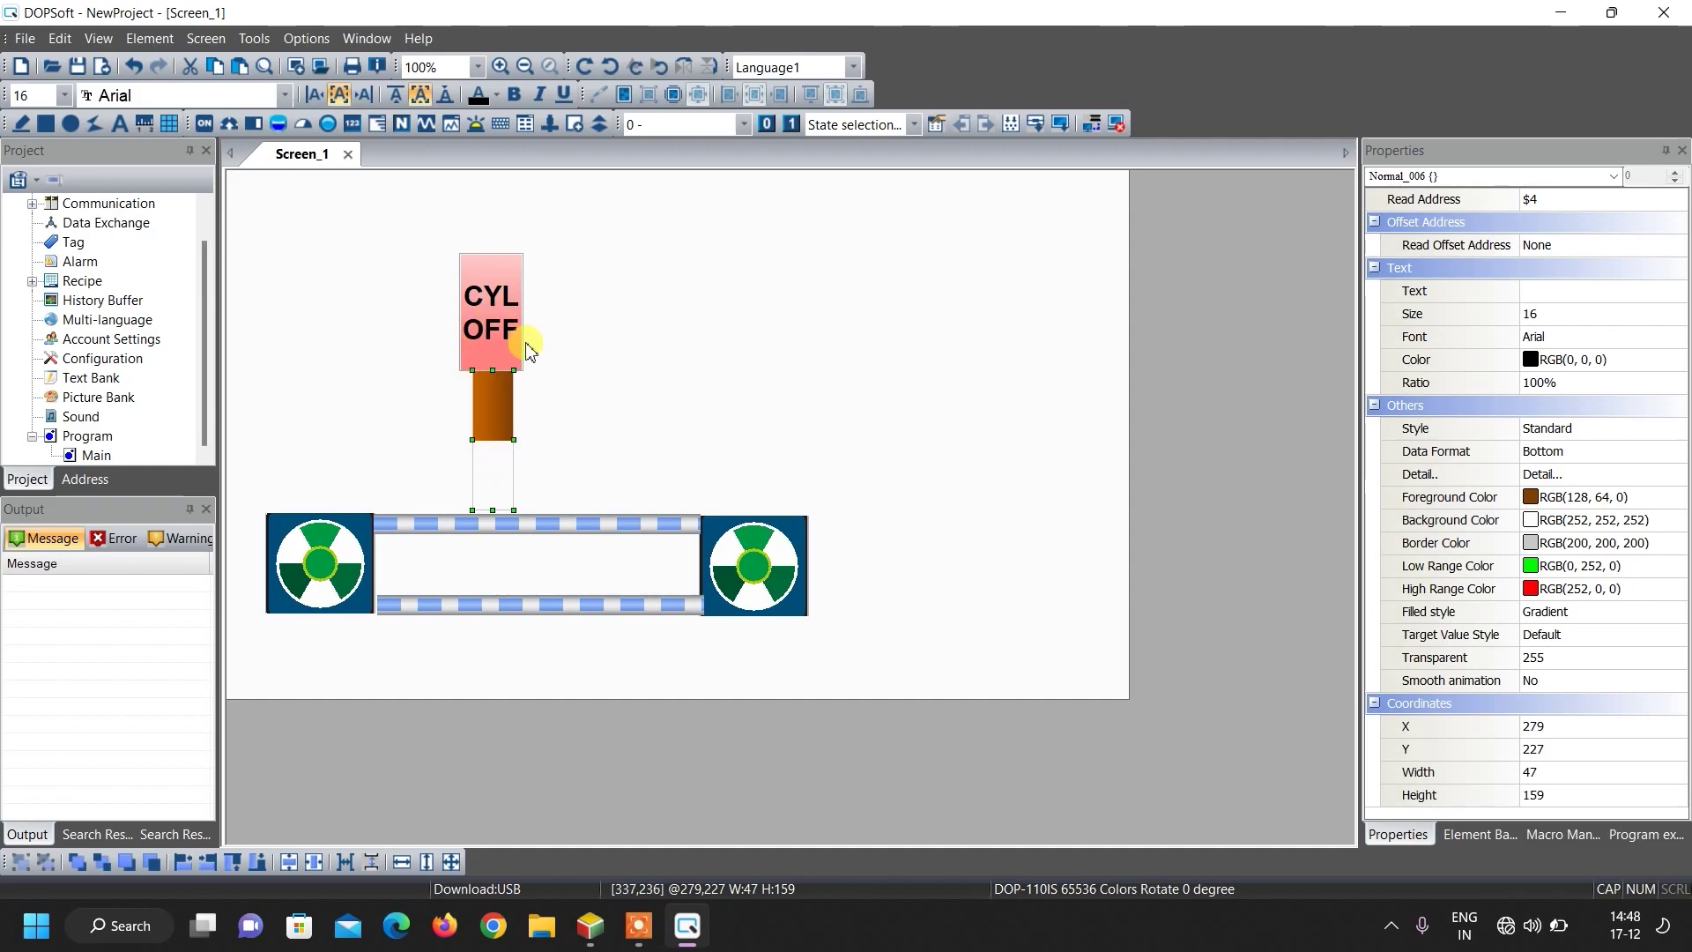
pyautogui.click(652, 459)
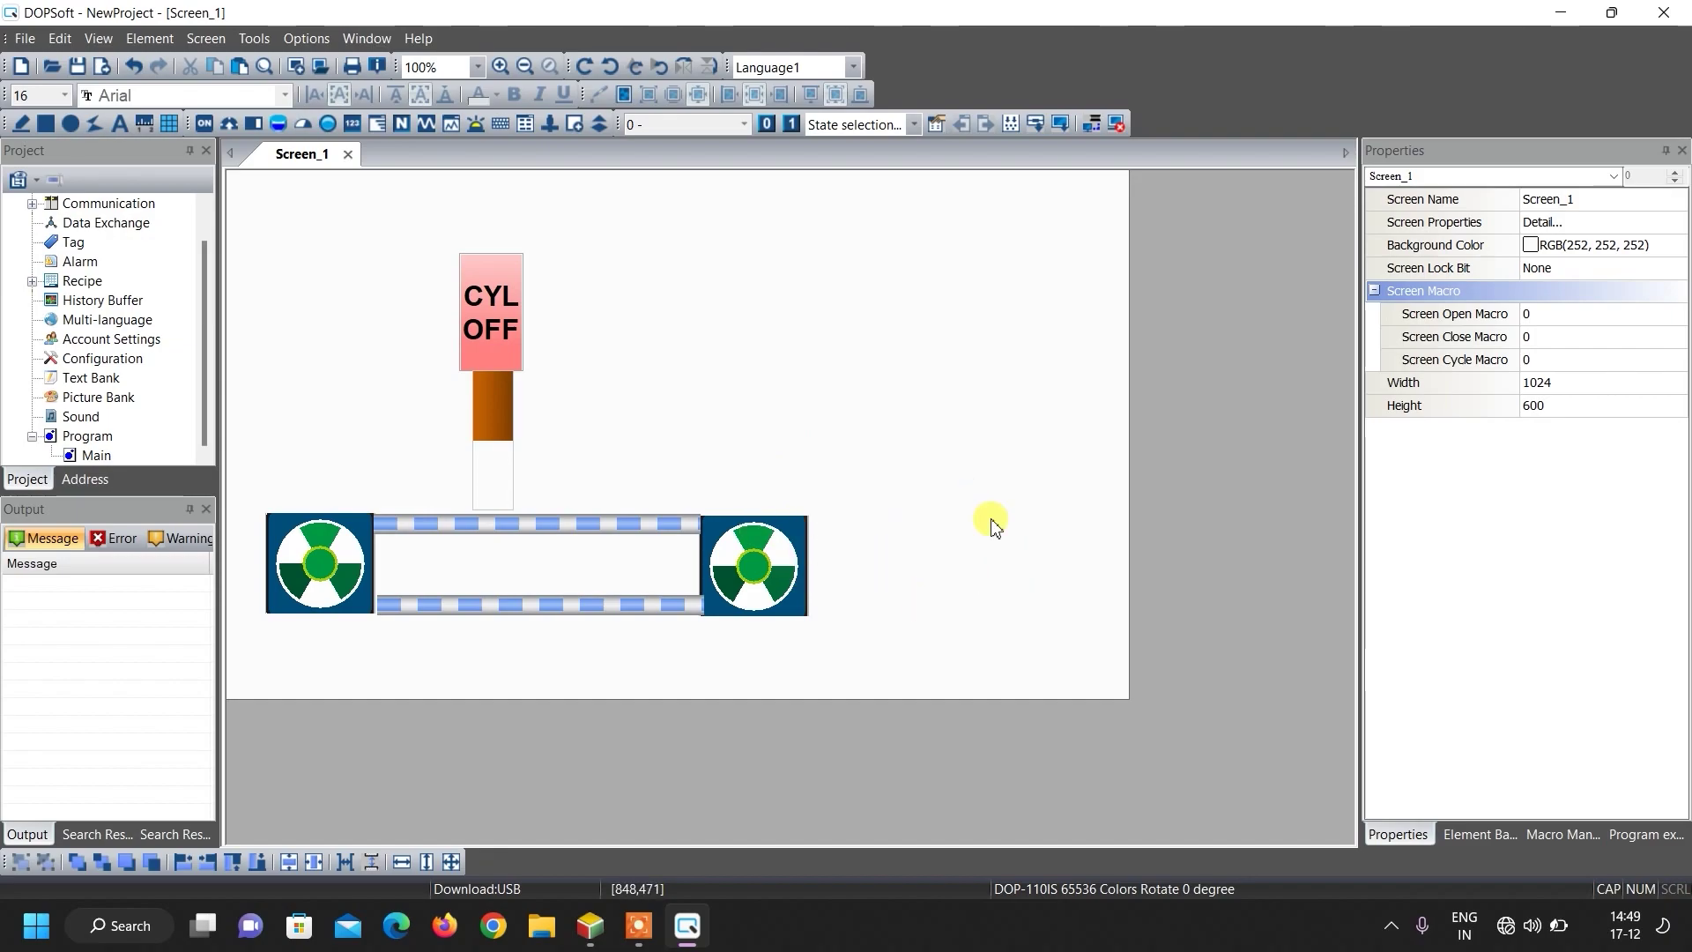
pyautogui.click(201, 123)
# Step: Draw a Maintained button right of the conveyor, writing to Link2 X0
pyautogui.click(268, 228)
pyautogui.moveTo(945, 492); pyautogui.dragTo(1056, 686)
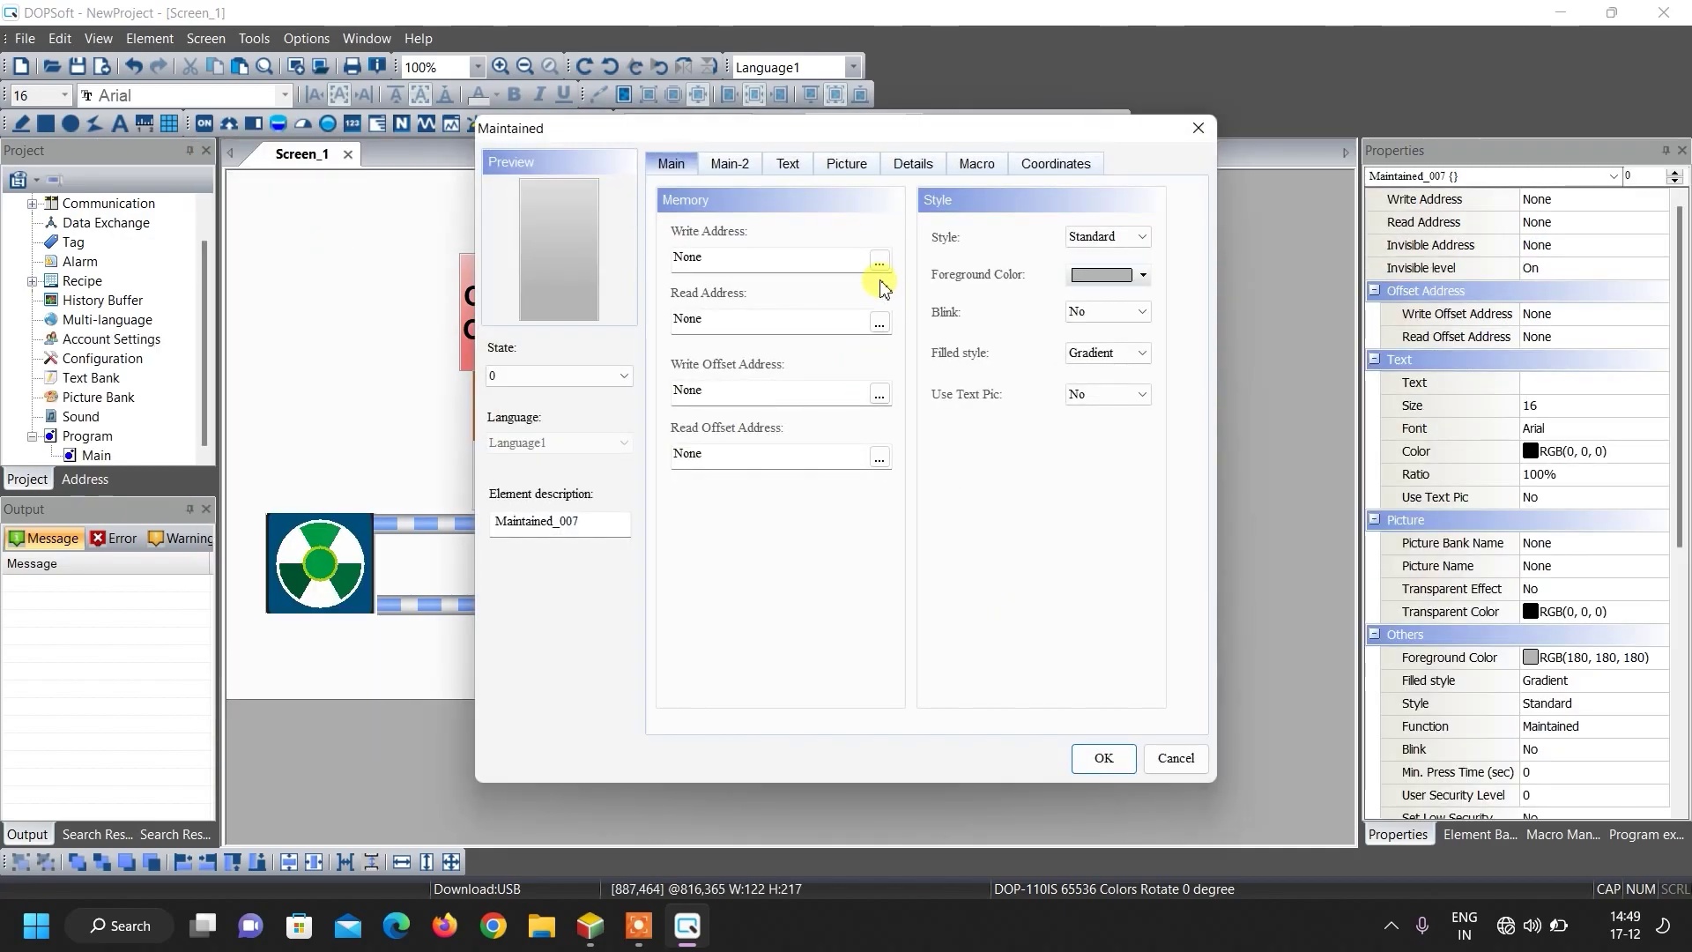
pyautogui.click(879, 261)
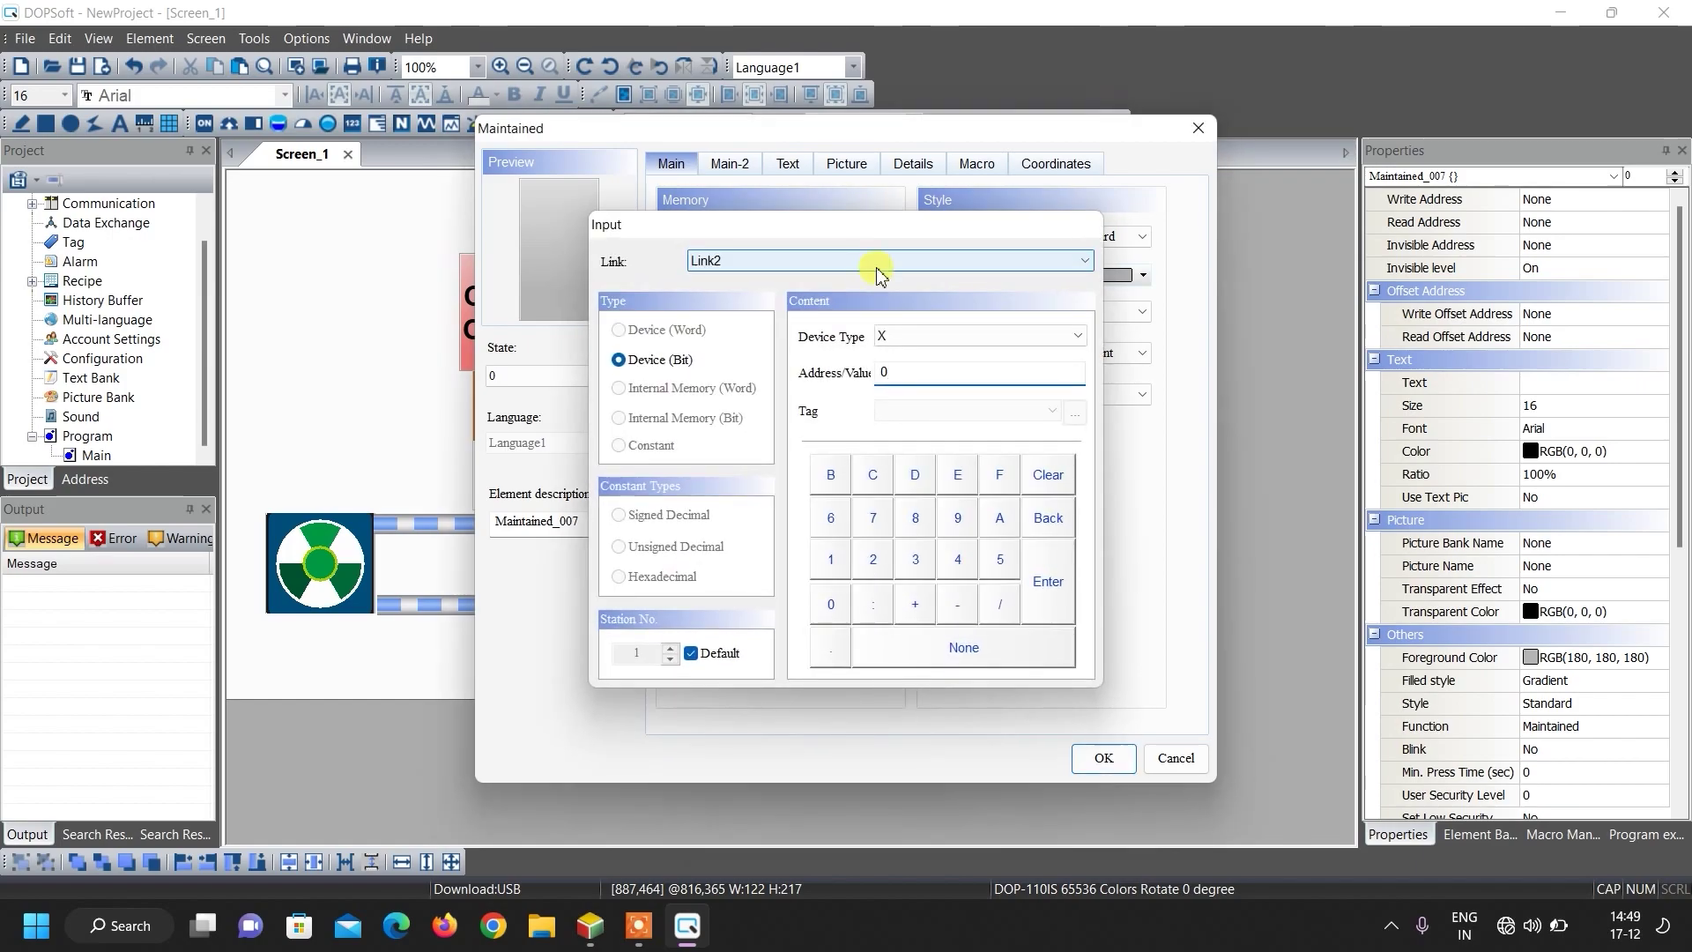
pyautogui.press('Escape')
# Step: Give state 0 the stretched SW2State_063 picture from $3DFineSW2State.pib
pyautogui.click(848, 164)
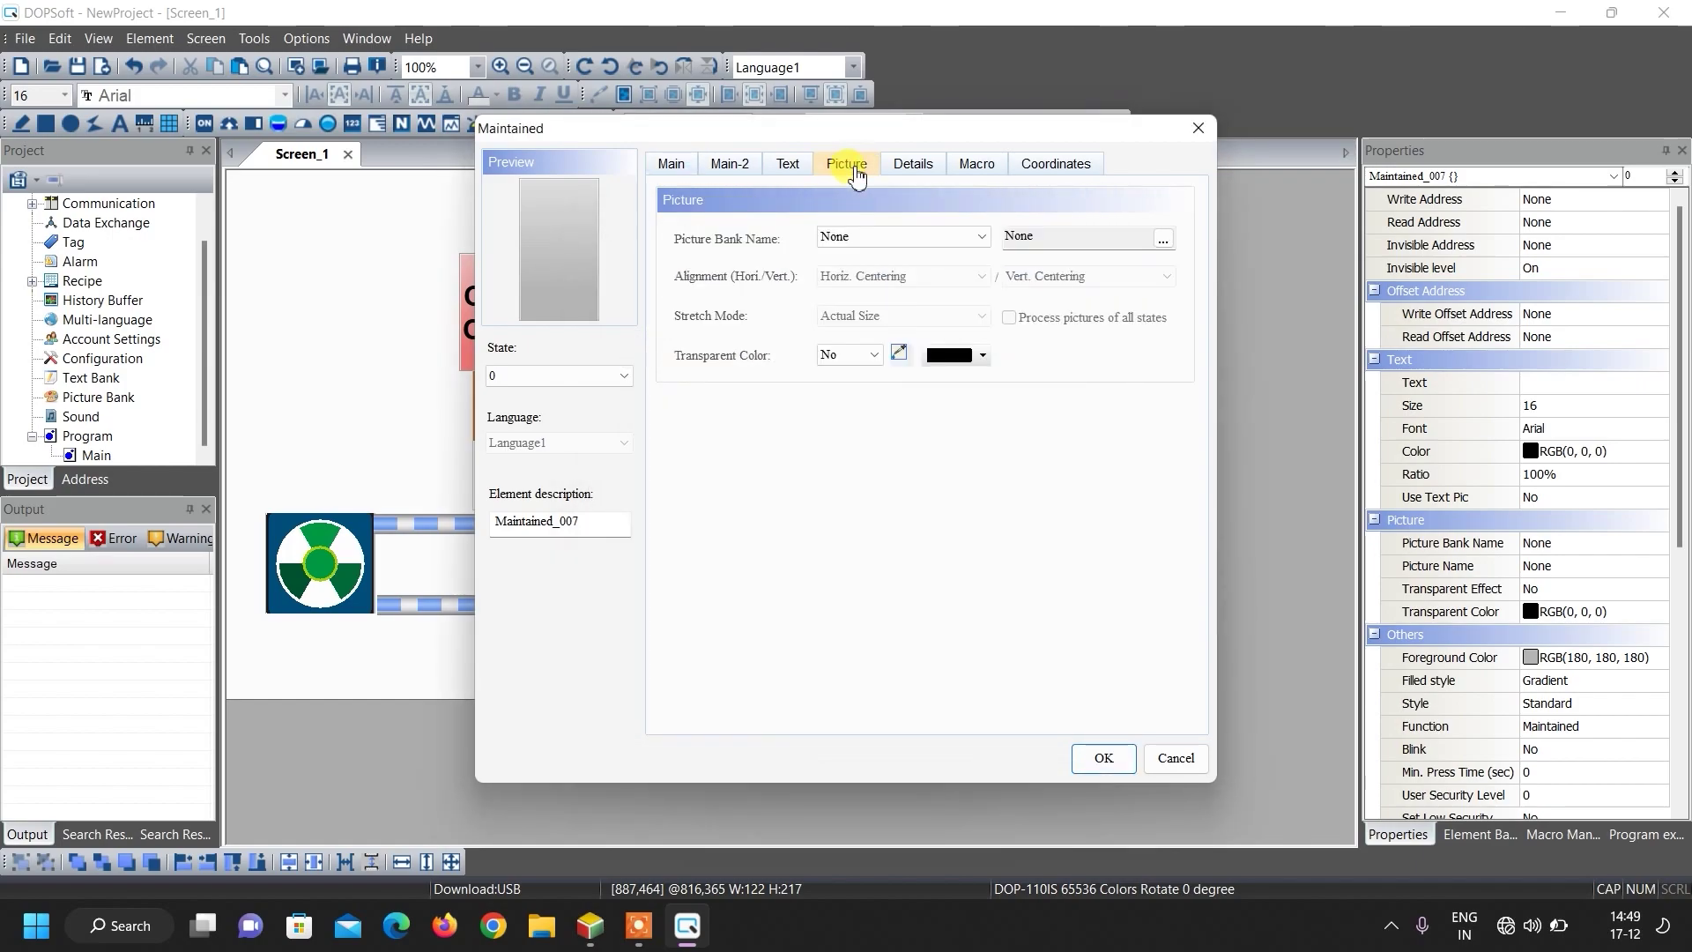
pyautogui.click(978, 237)
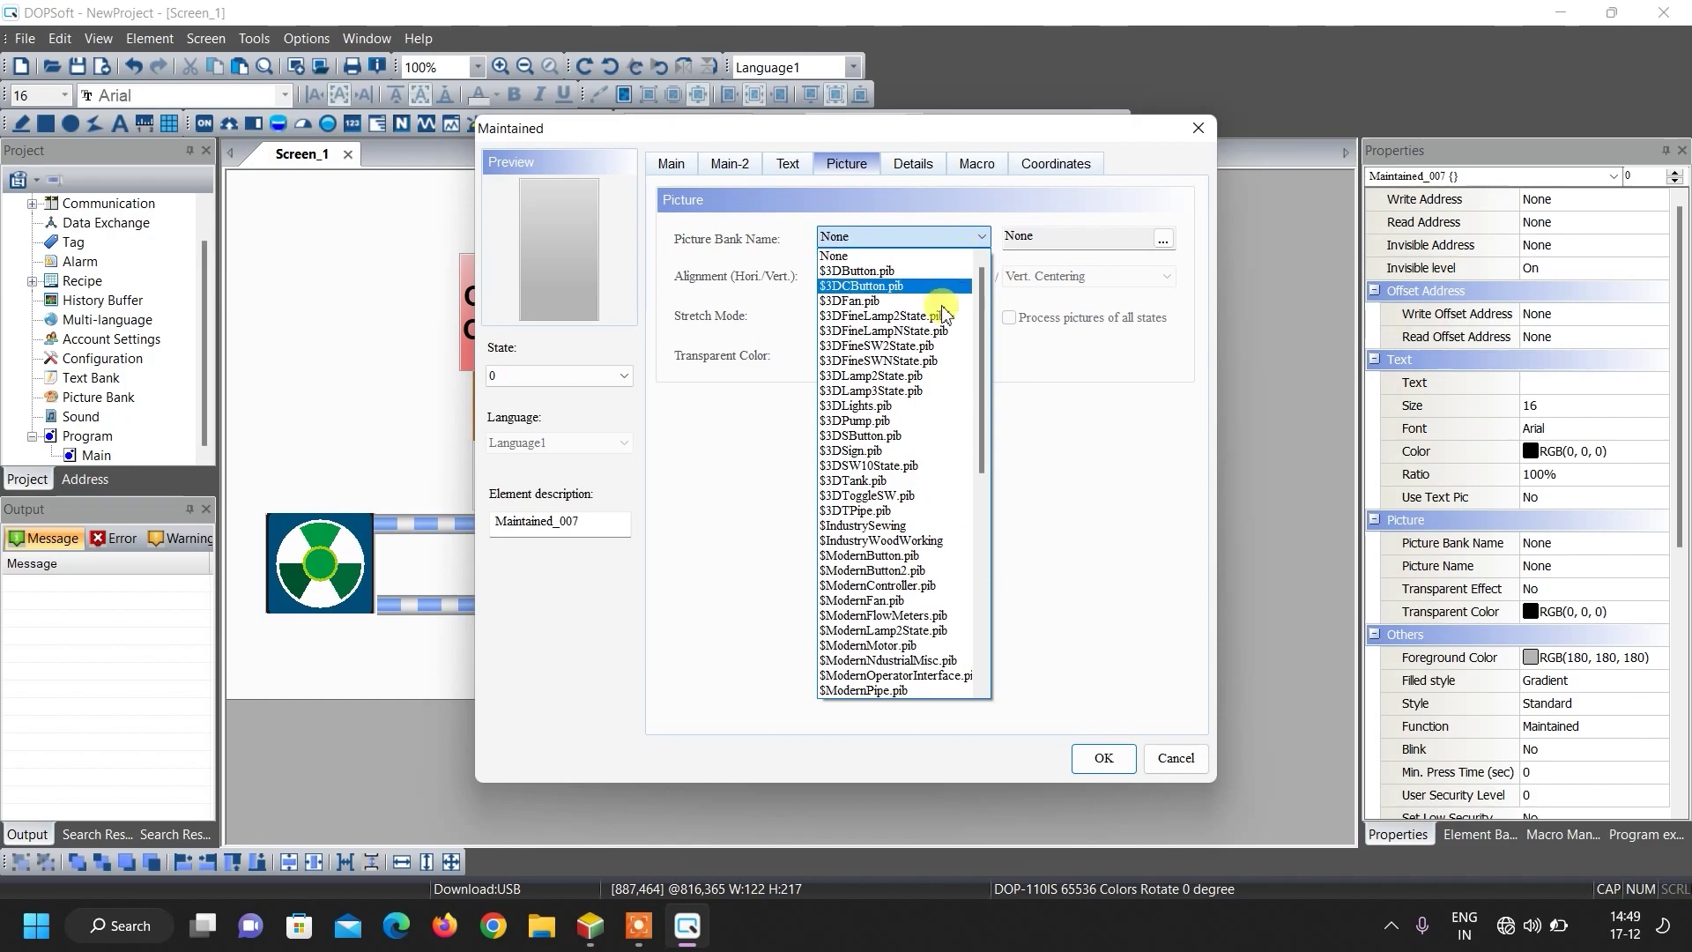
pyautogui.click(902, 347)
pyautogui.scroll(-10, 904, 350)
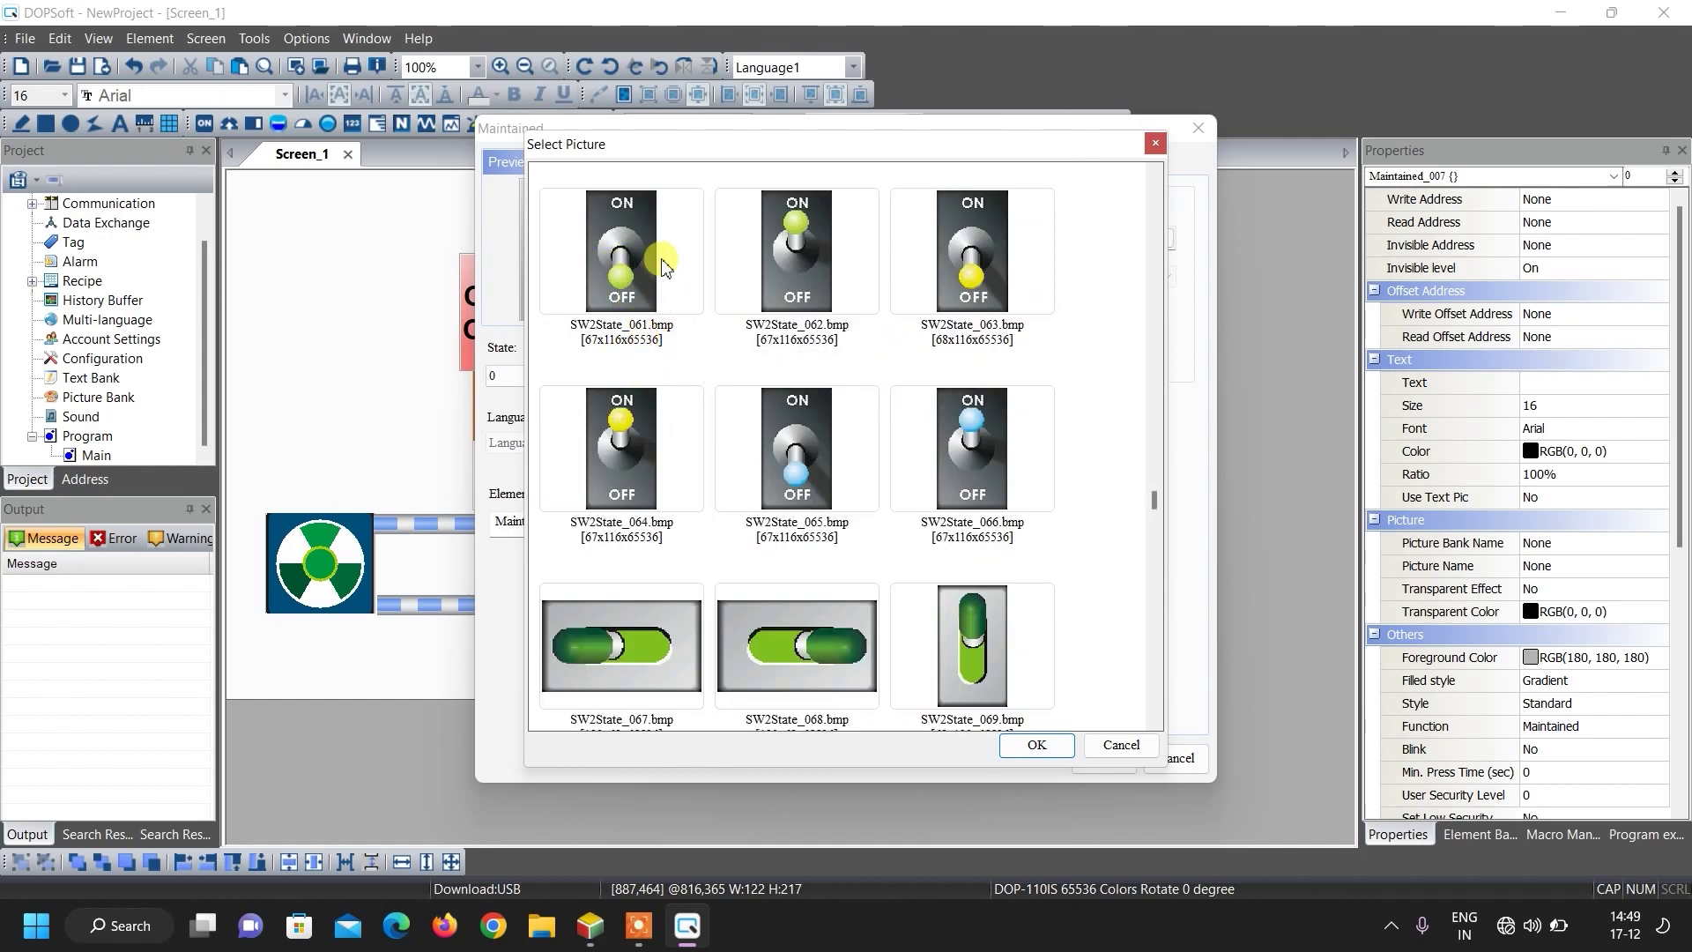
pyautogui.click(968, 264)
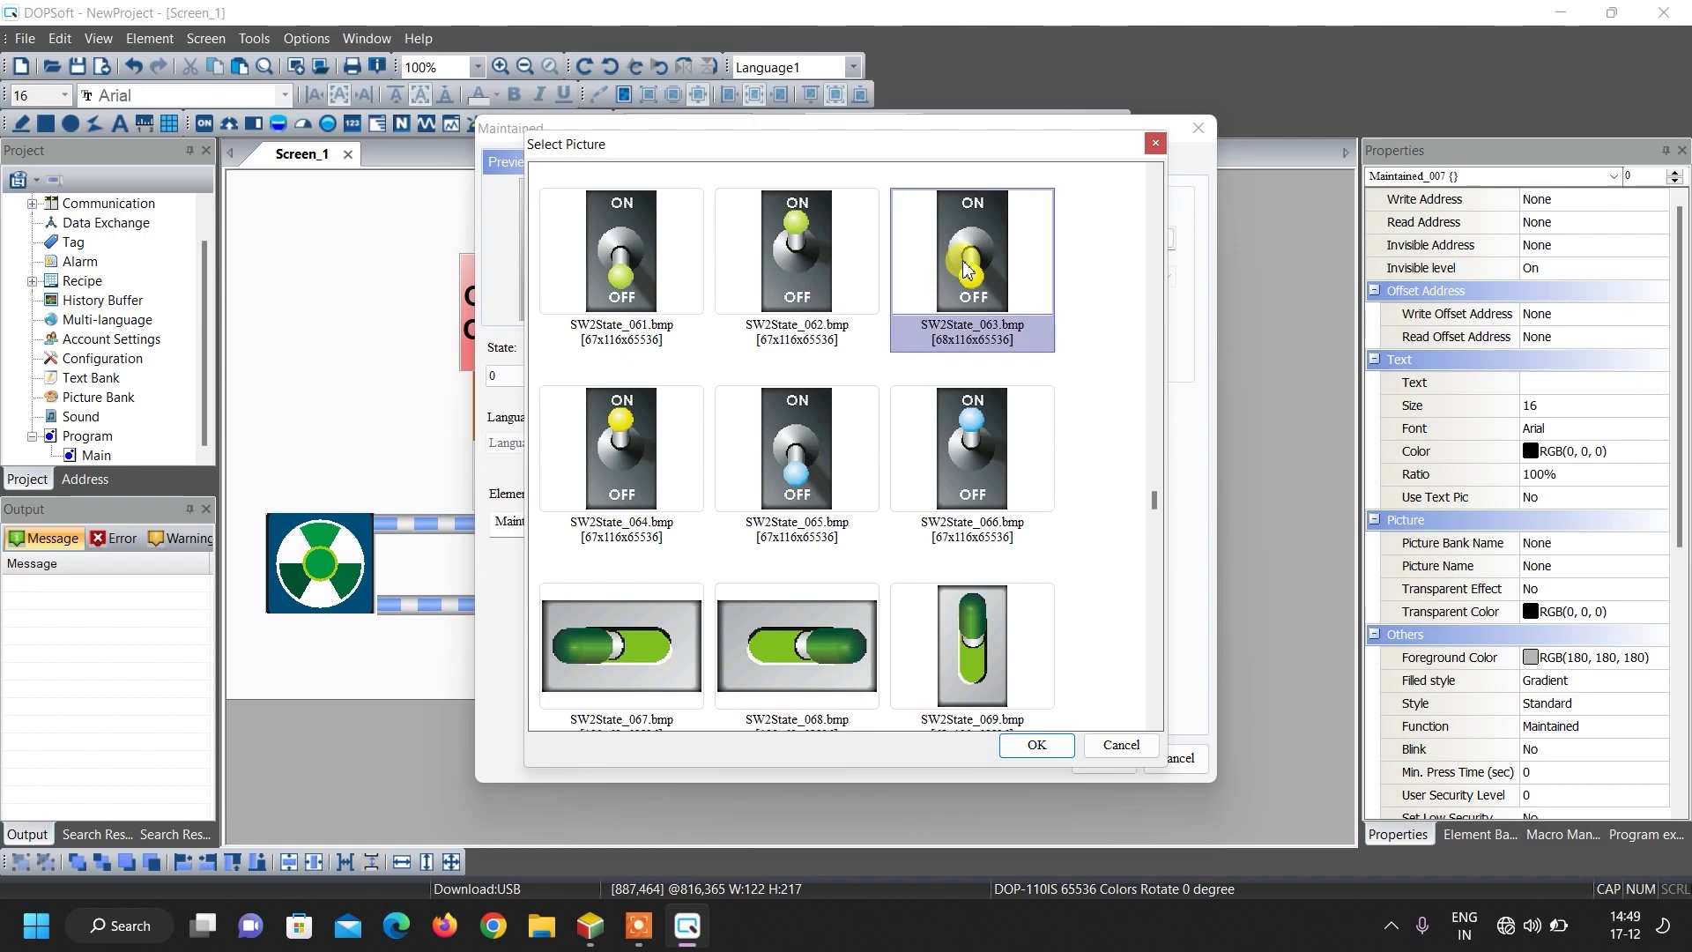
pyautogui.click(1036, 745)
pyautogui.click(847, 328)
pyautogui.click(848, 341)
# Step: Give state 1 the stretched SW2State_064 picture and confirm the toggle switch
pyautogui.click(608, 372)
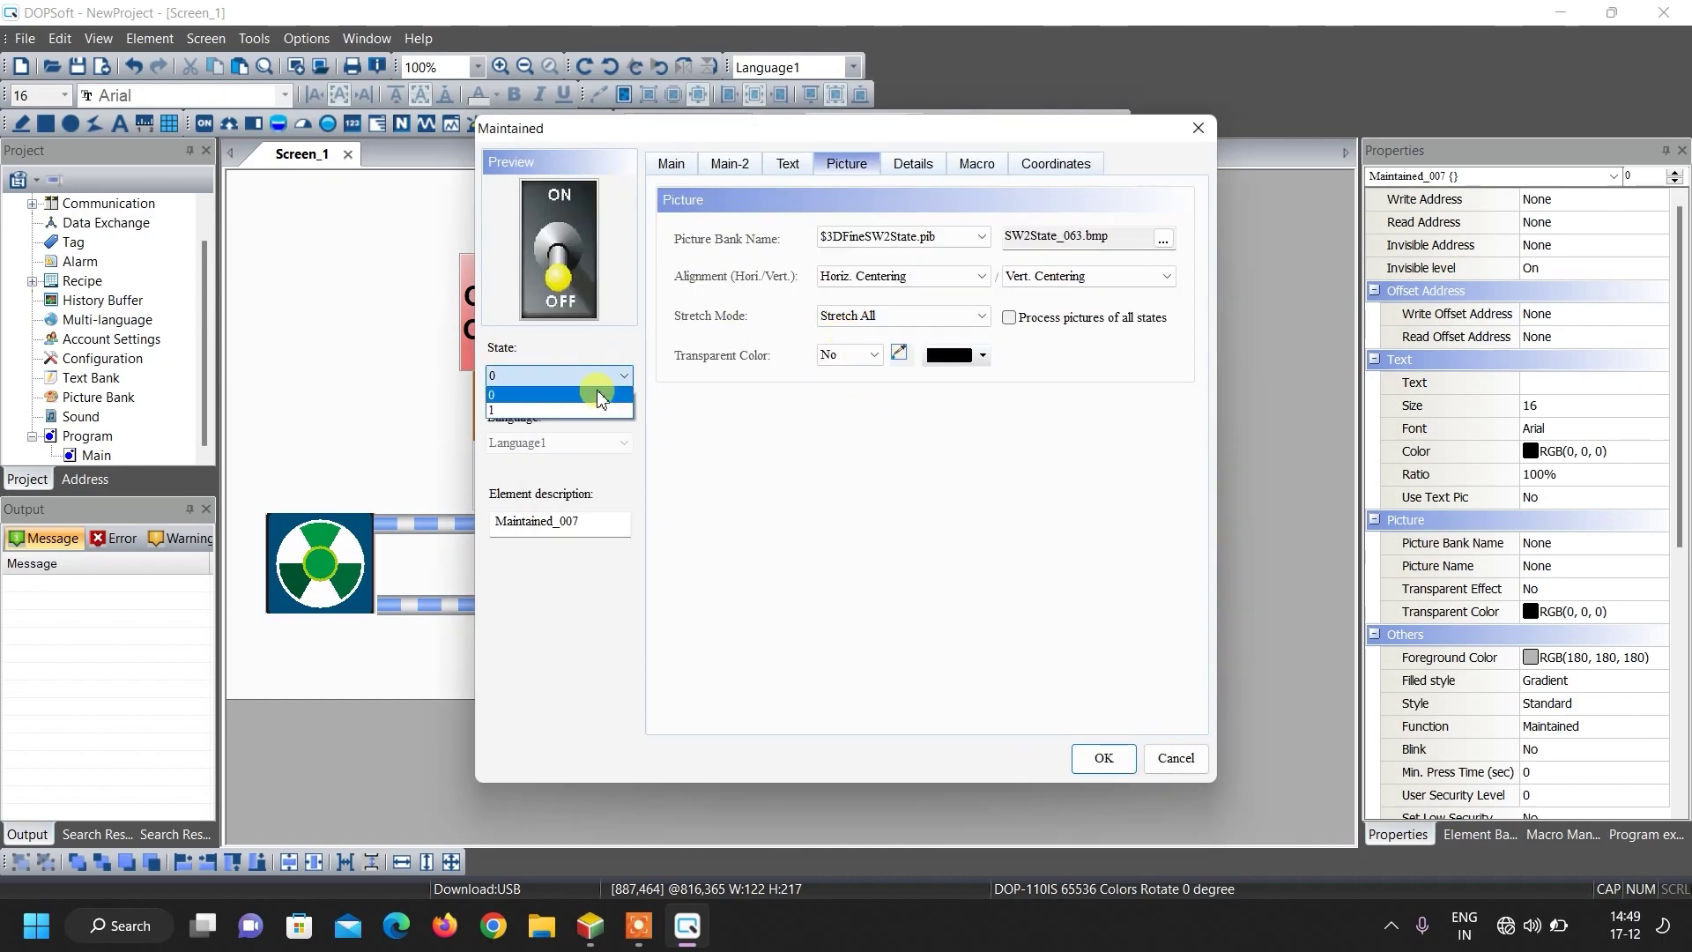
pyautogui.click(593, 404)
pyautogui.click(927, 239)
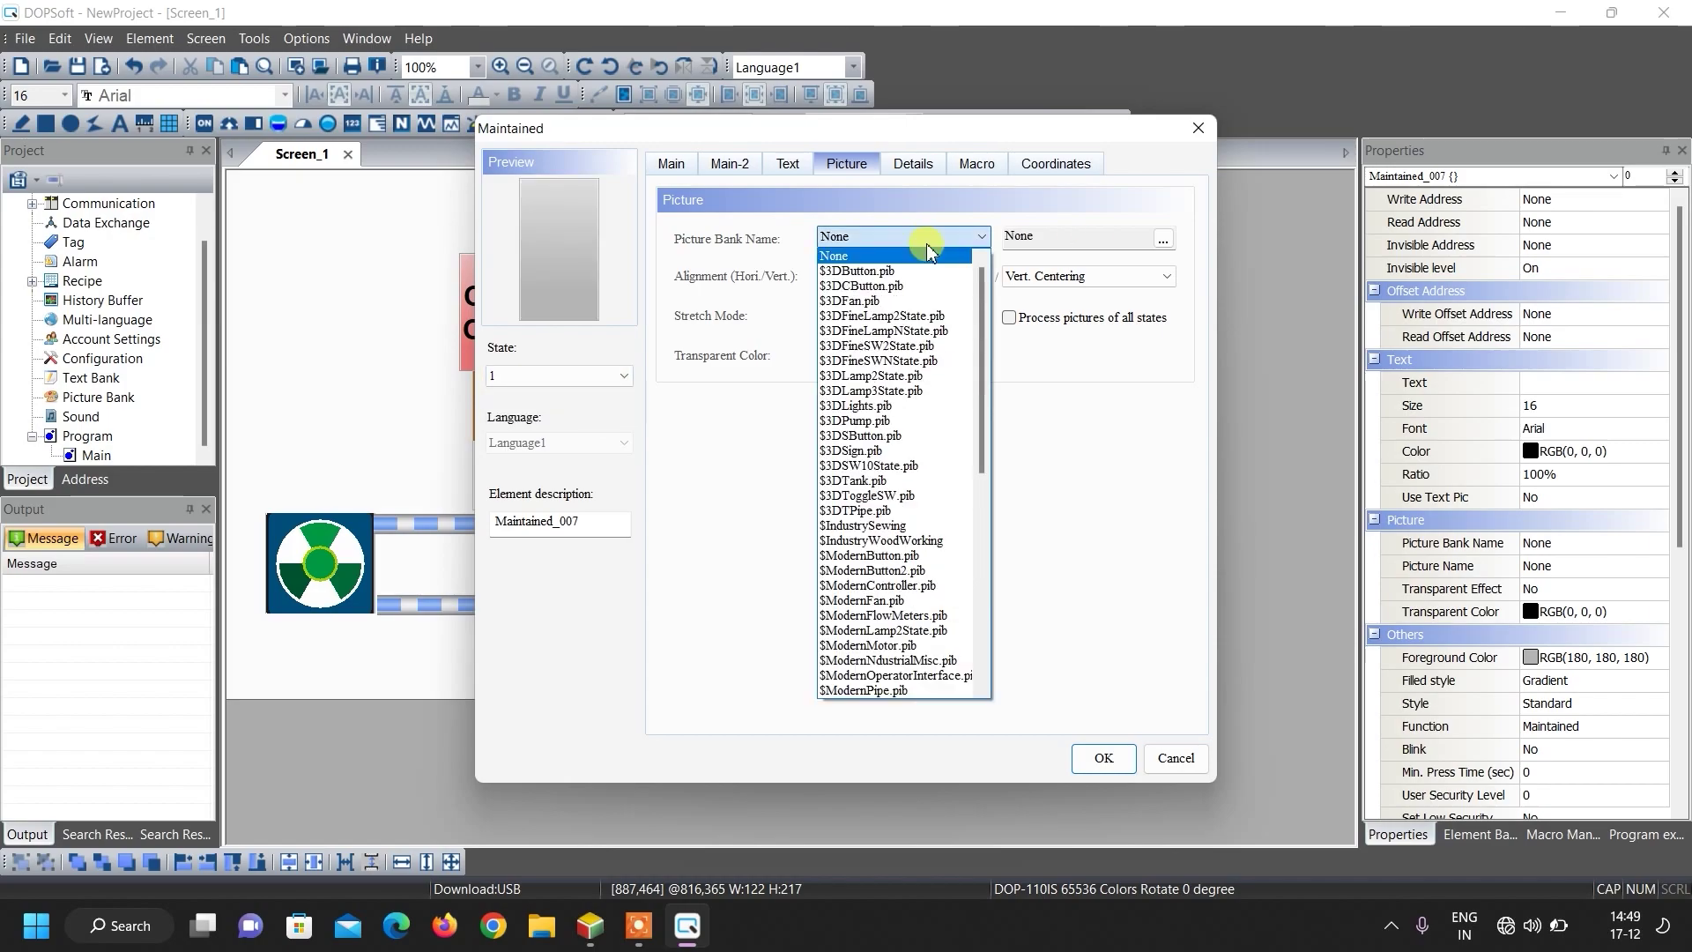
pyautogui.click(913, 351)
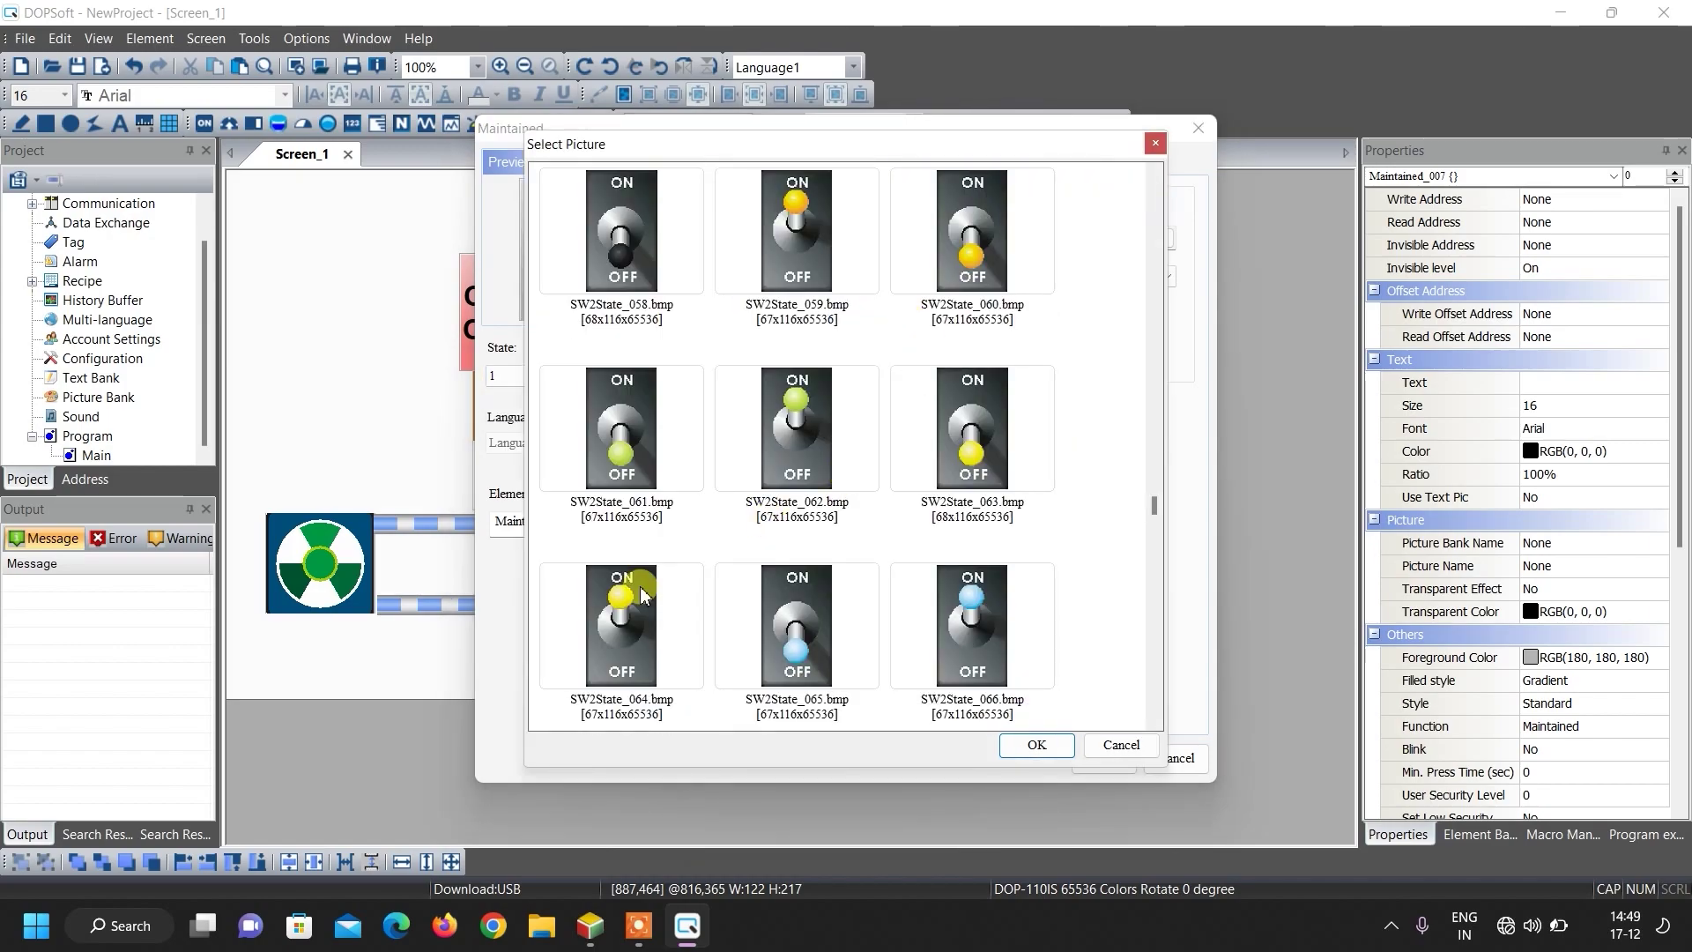
pyautogui.click(630, 586)
pyautogui.click(1038, 746)
pyautogui.click(844, 317)
pyautogui.click(846, 340)
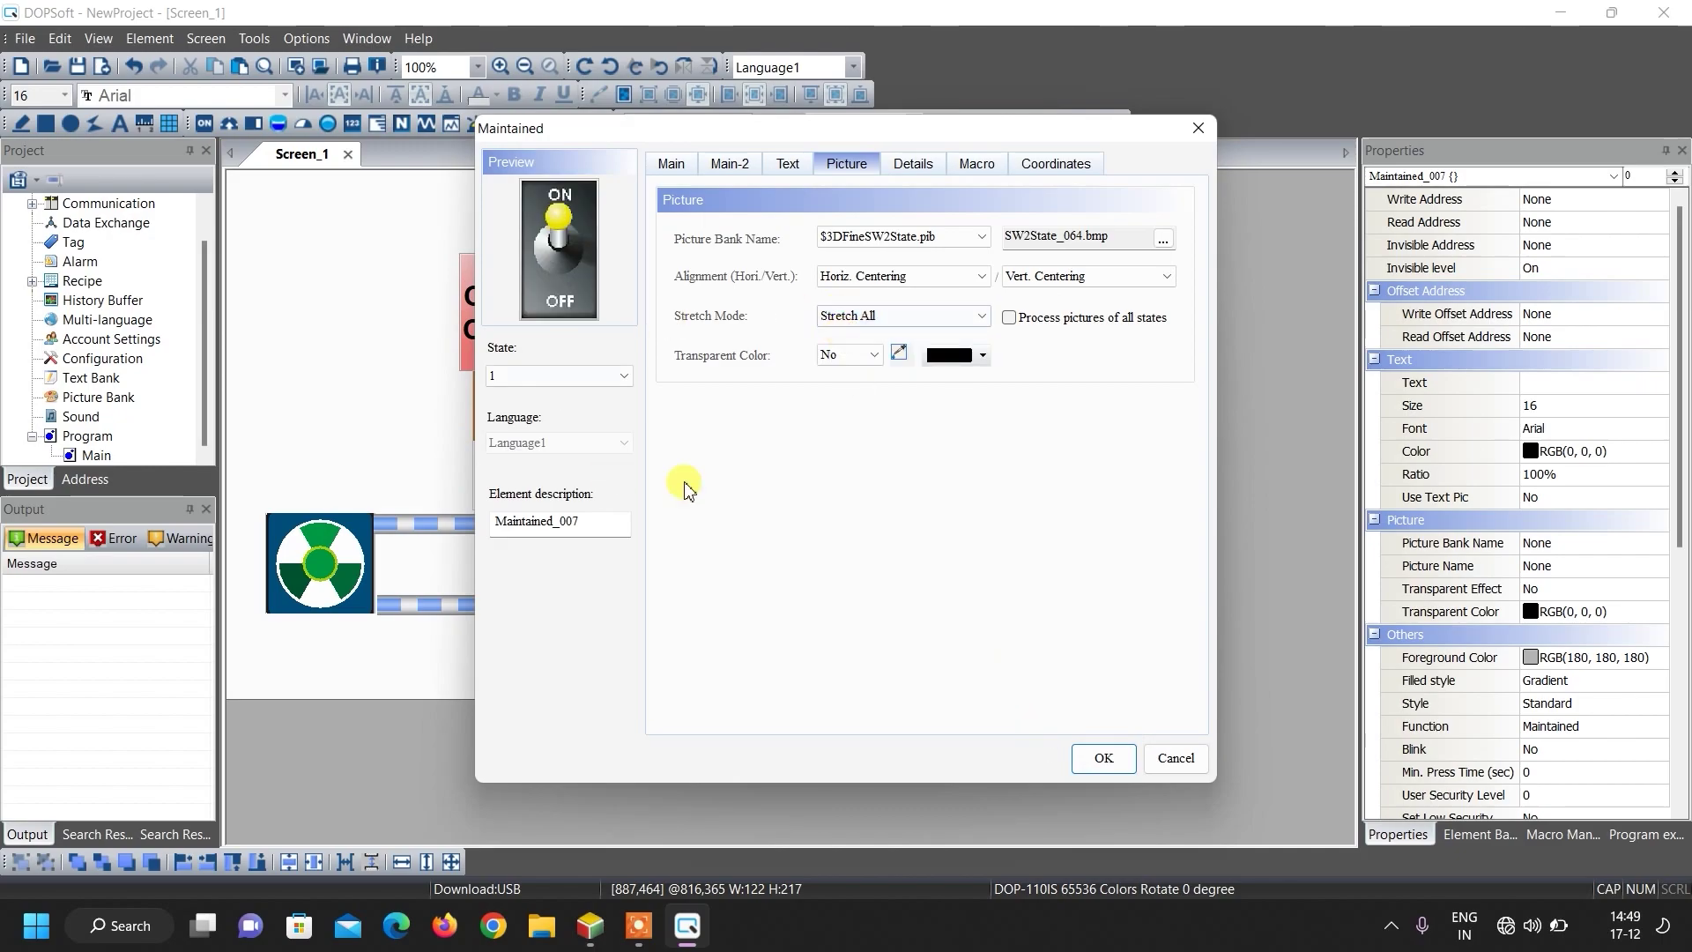
pyautogui.click(667, 164)
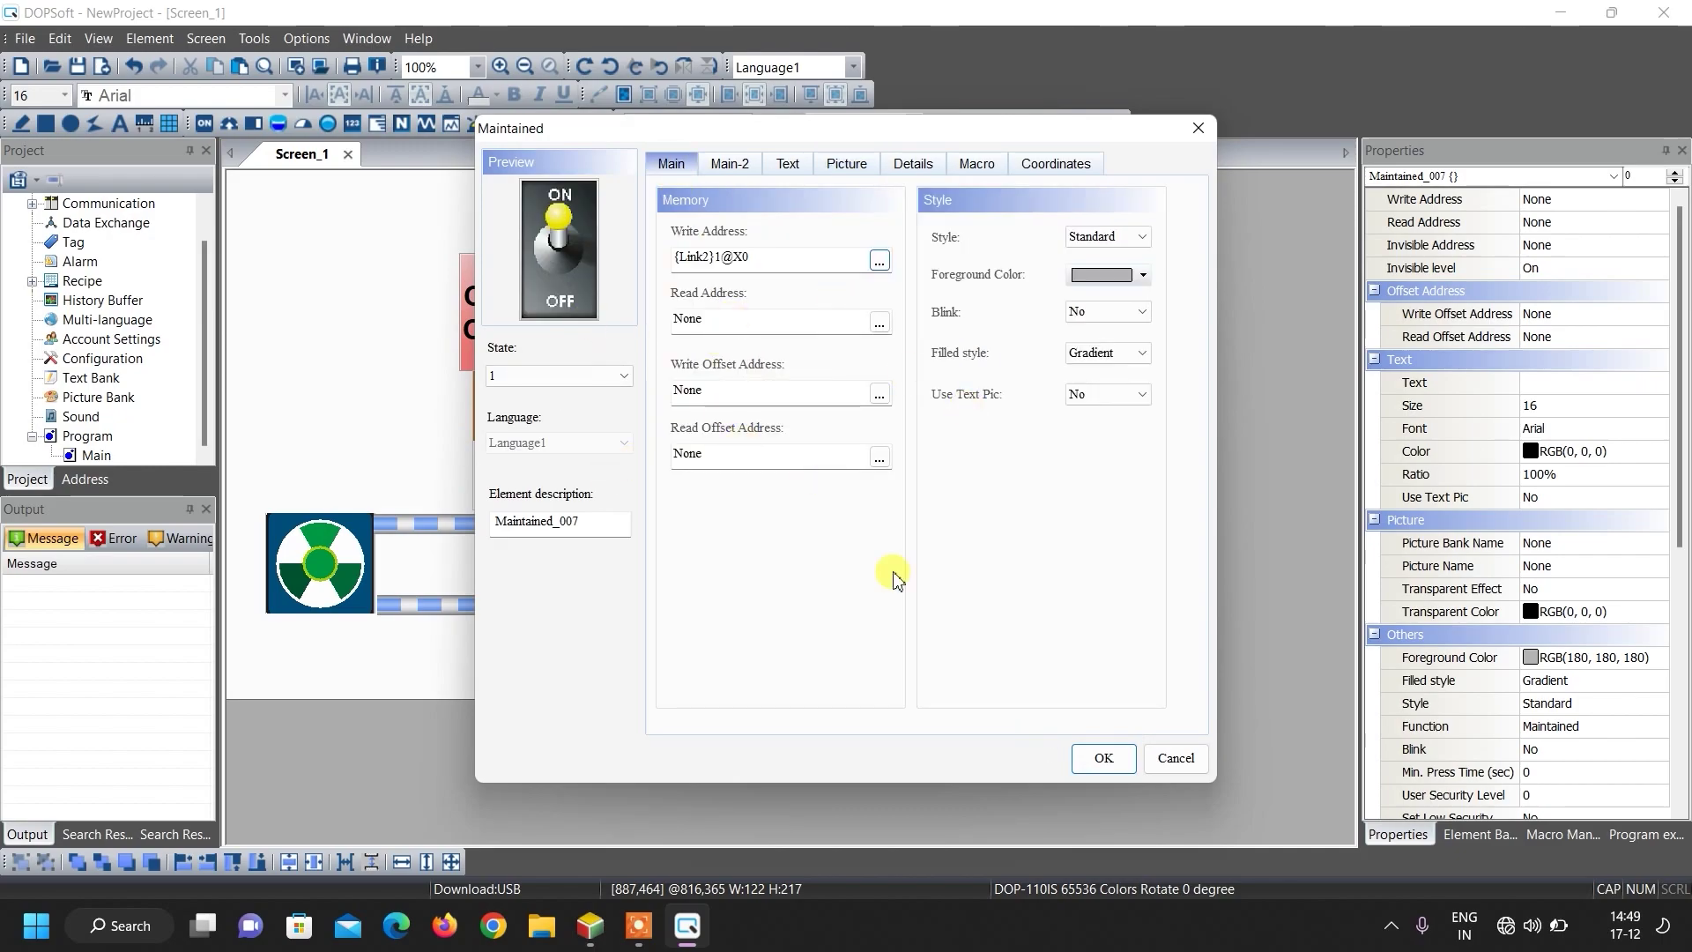
pyautogui.click(1104, 756)
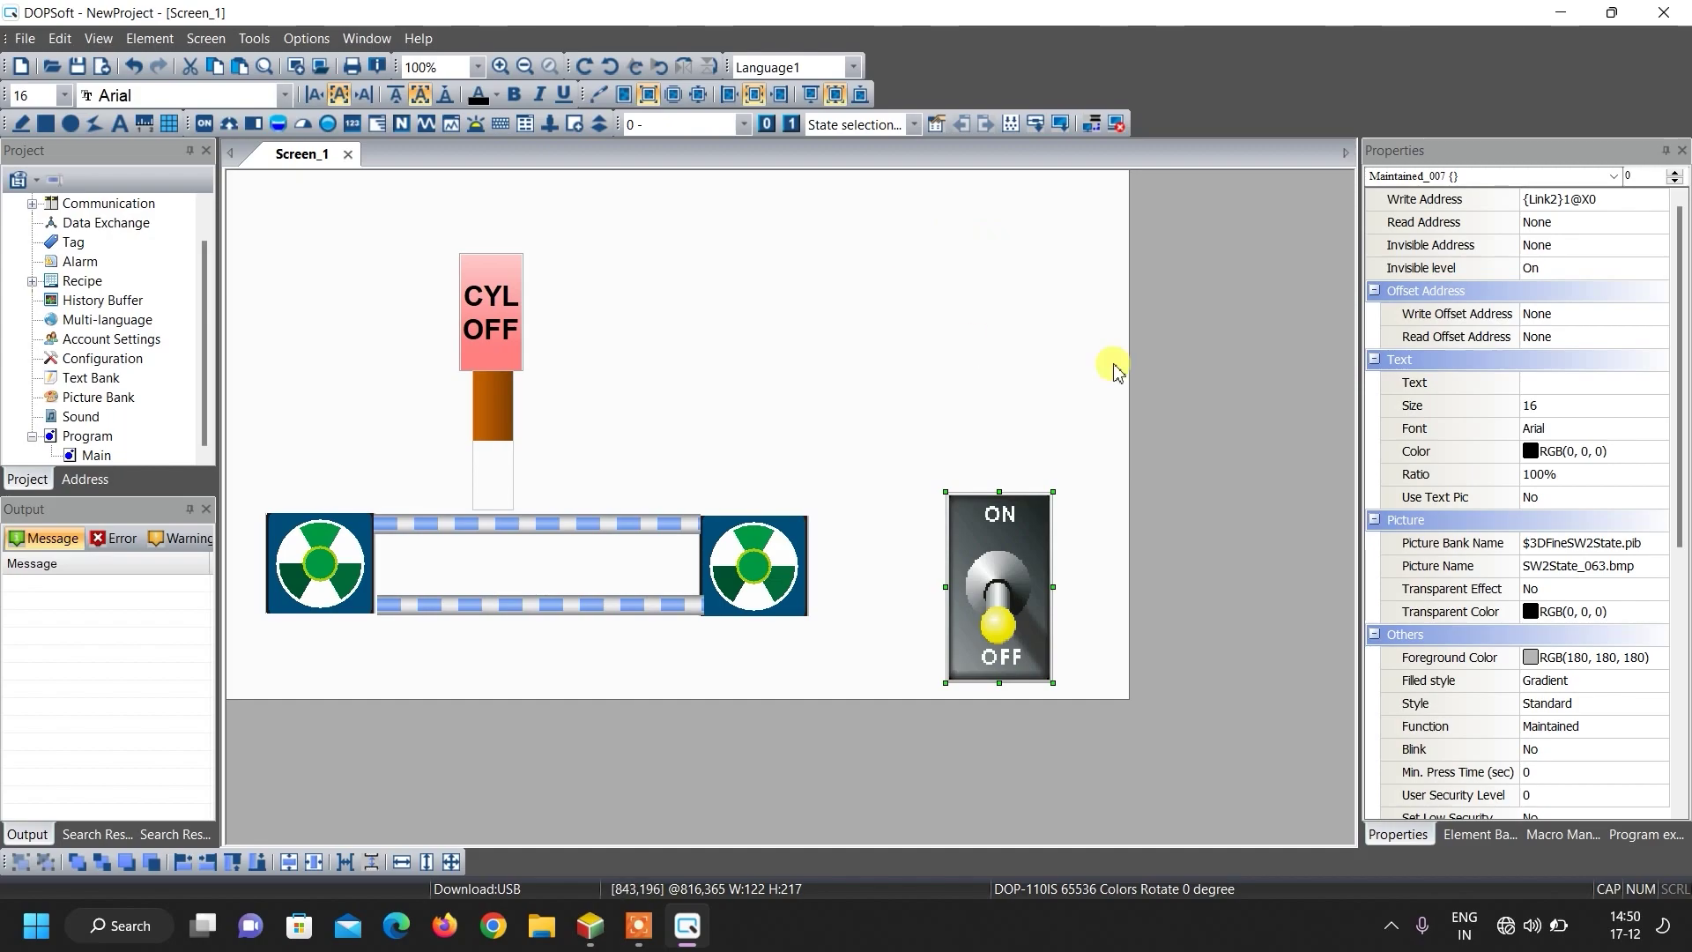
# Step: Draw a Standard-style numeric entry at upper right with blue border and cyan background
pyautogui.click(402, 132)
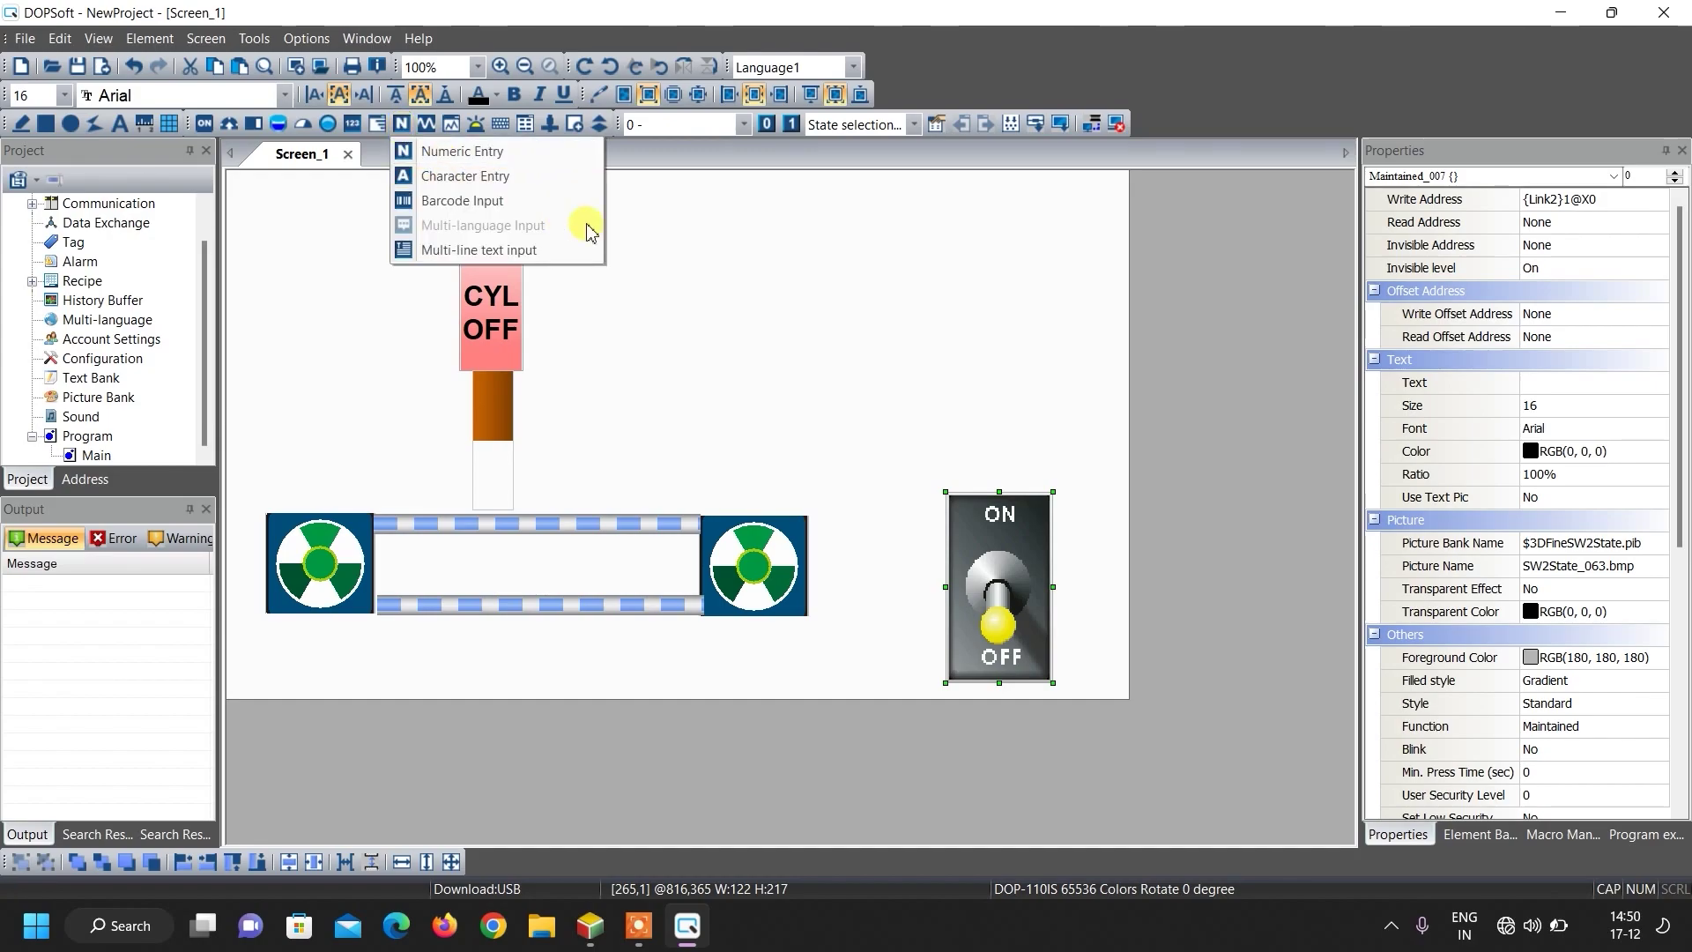
pyautogui.click(484, 158)
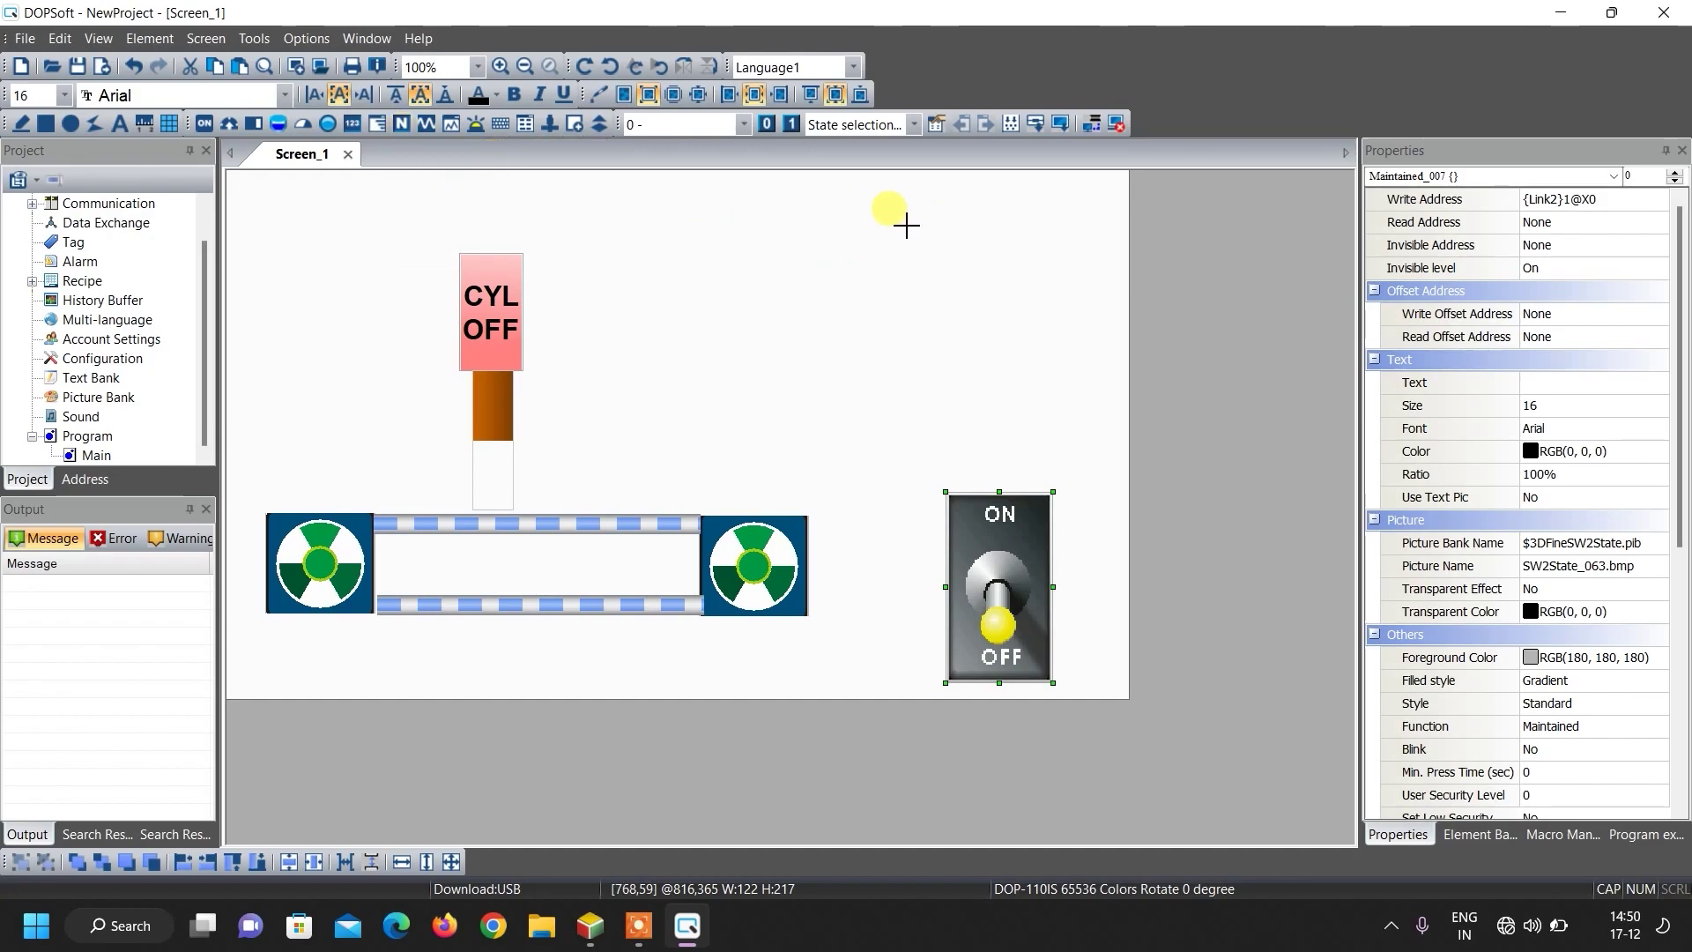
pyautogui.moveTo(912, 267); pyautogui.dragTo(1098, 322)
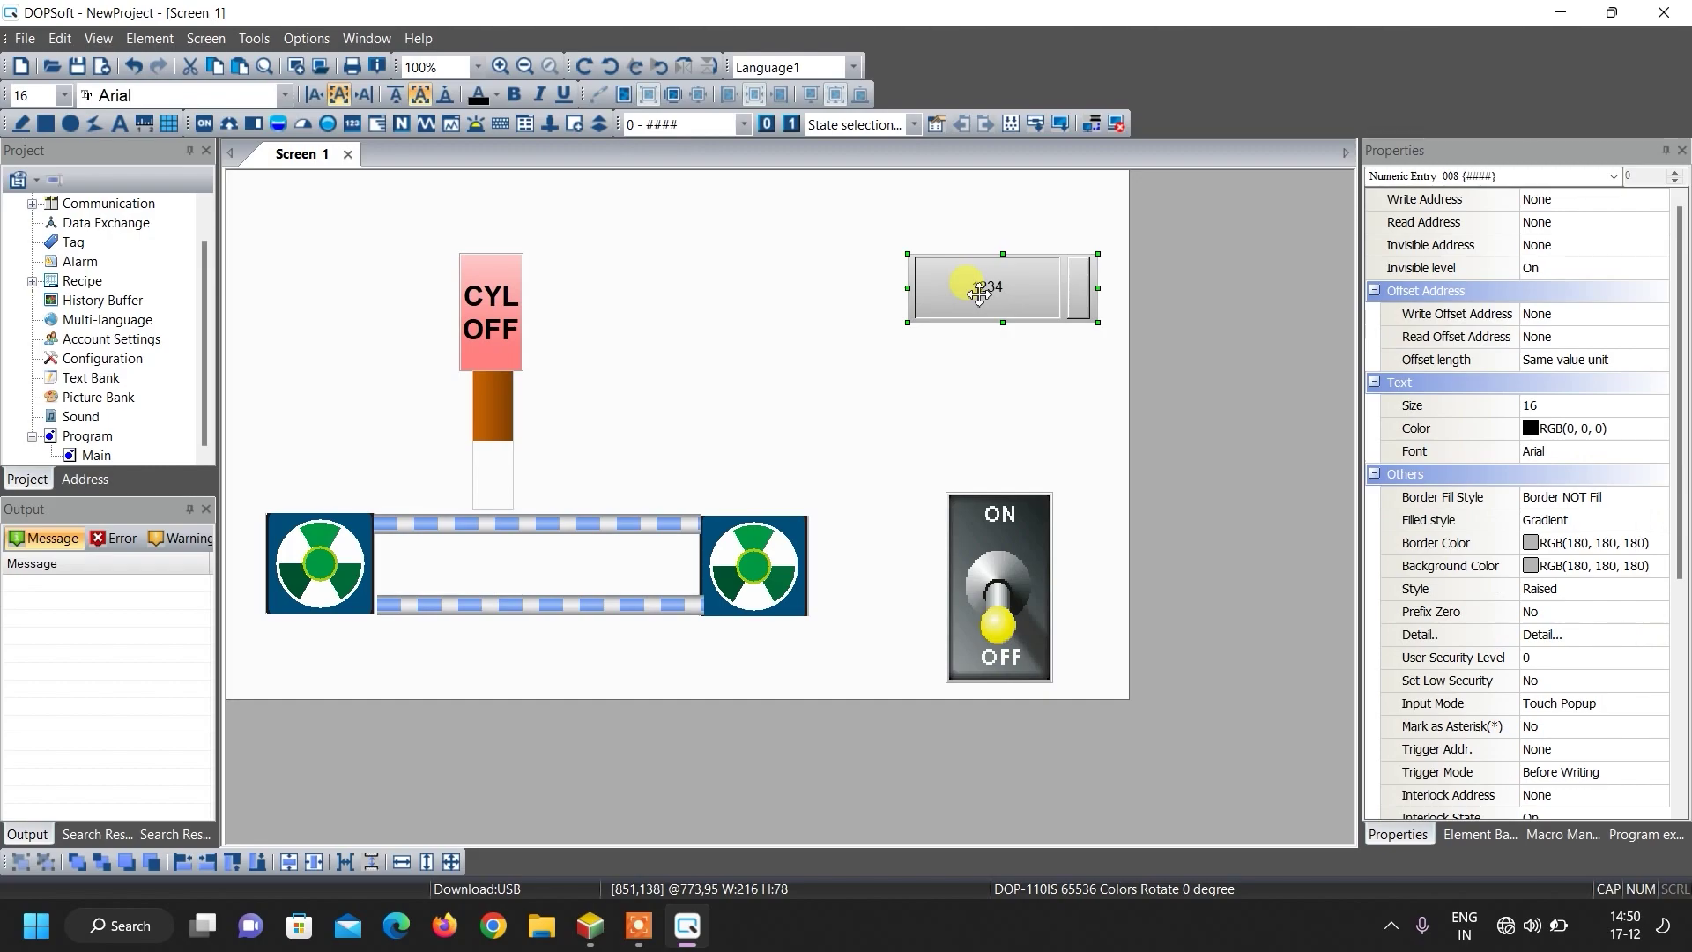
pyautogui.doubleClick(980, 294)
pyautogui.click(828, 561)
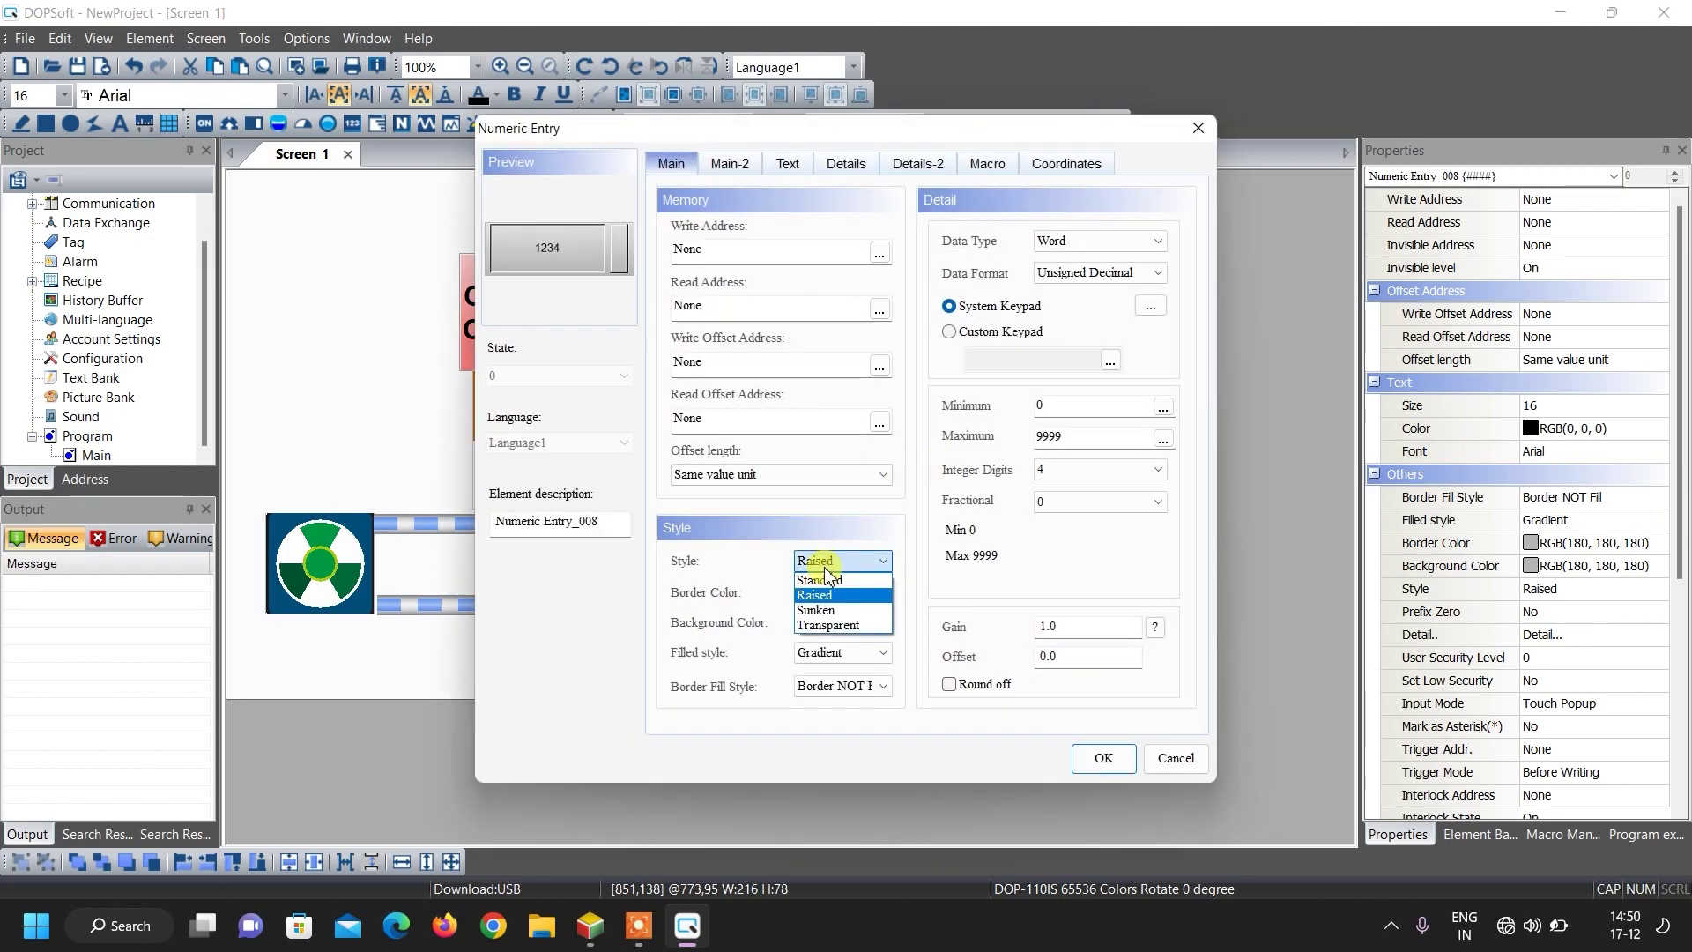
pyautogui.click(827, 582)
pyautogui.click(828, 595)
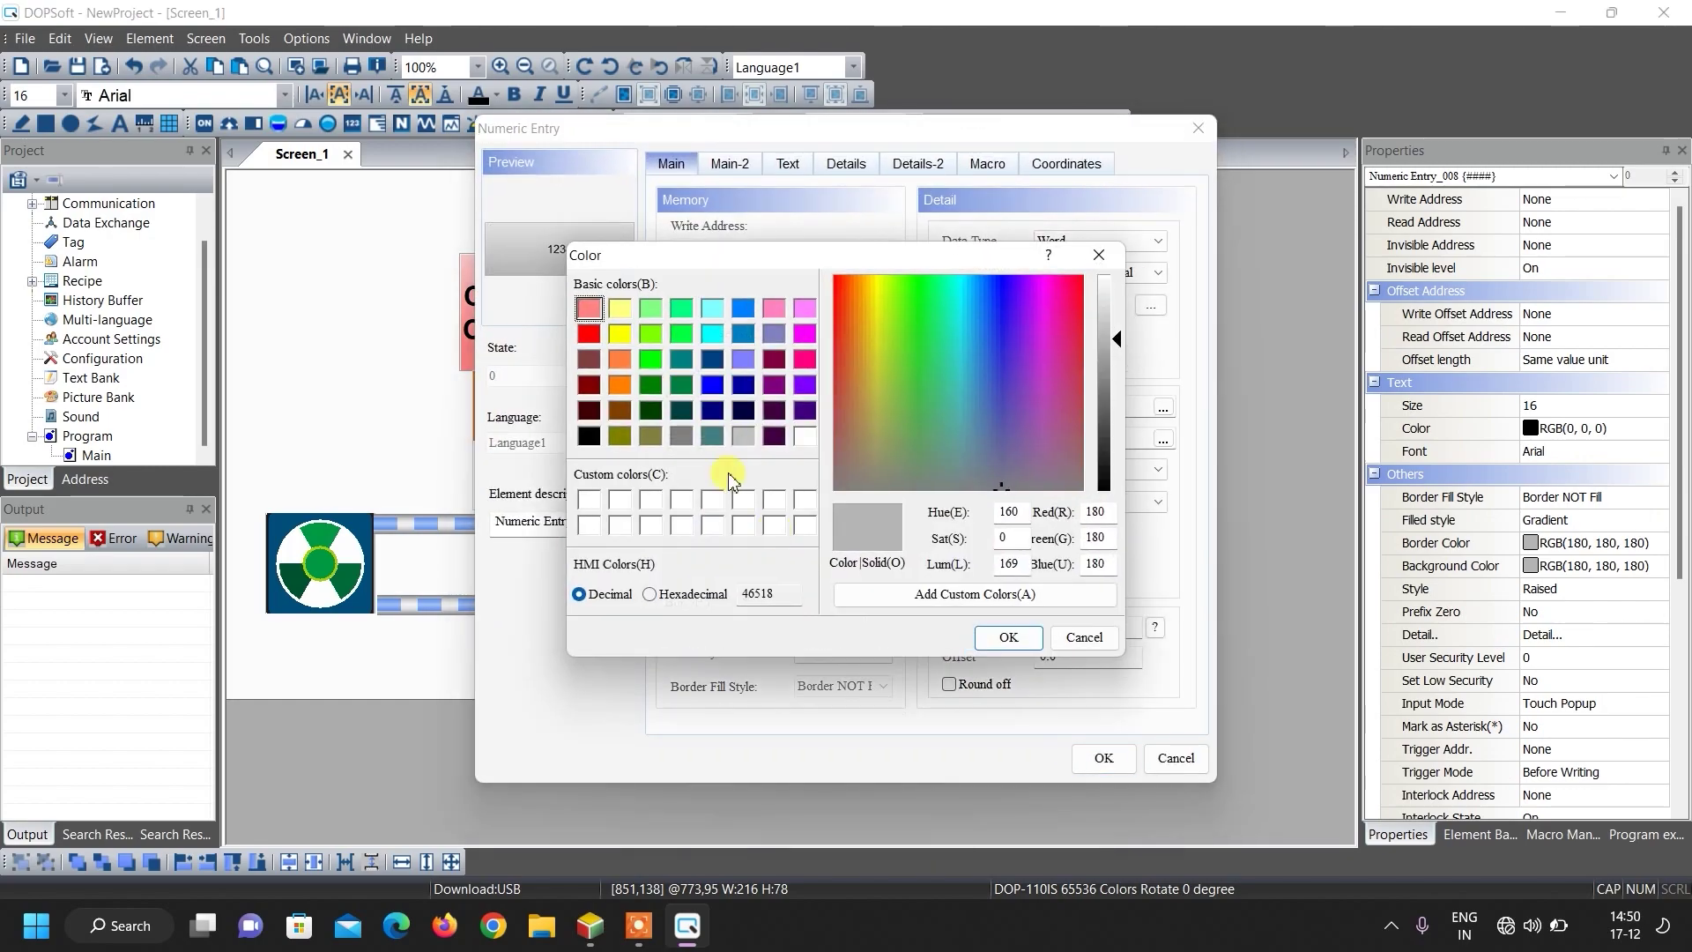
pyautogui.click(713, 388)
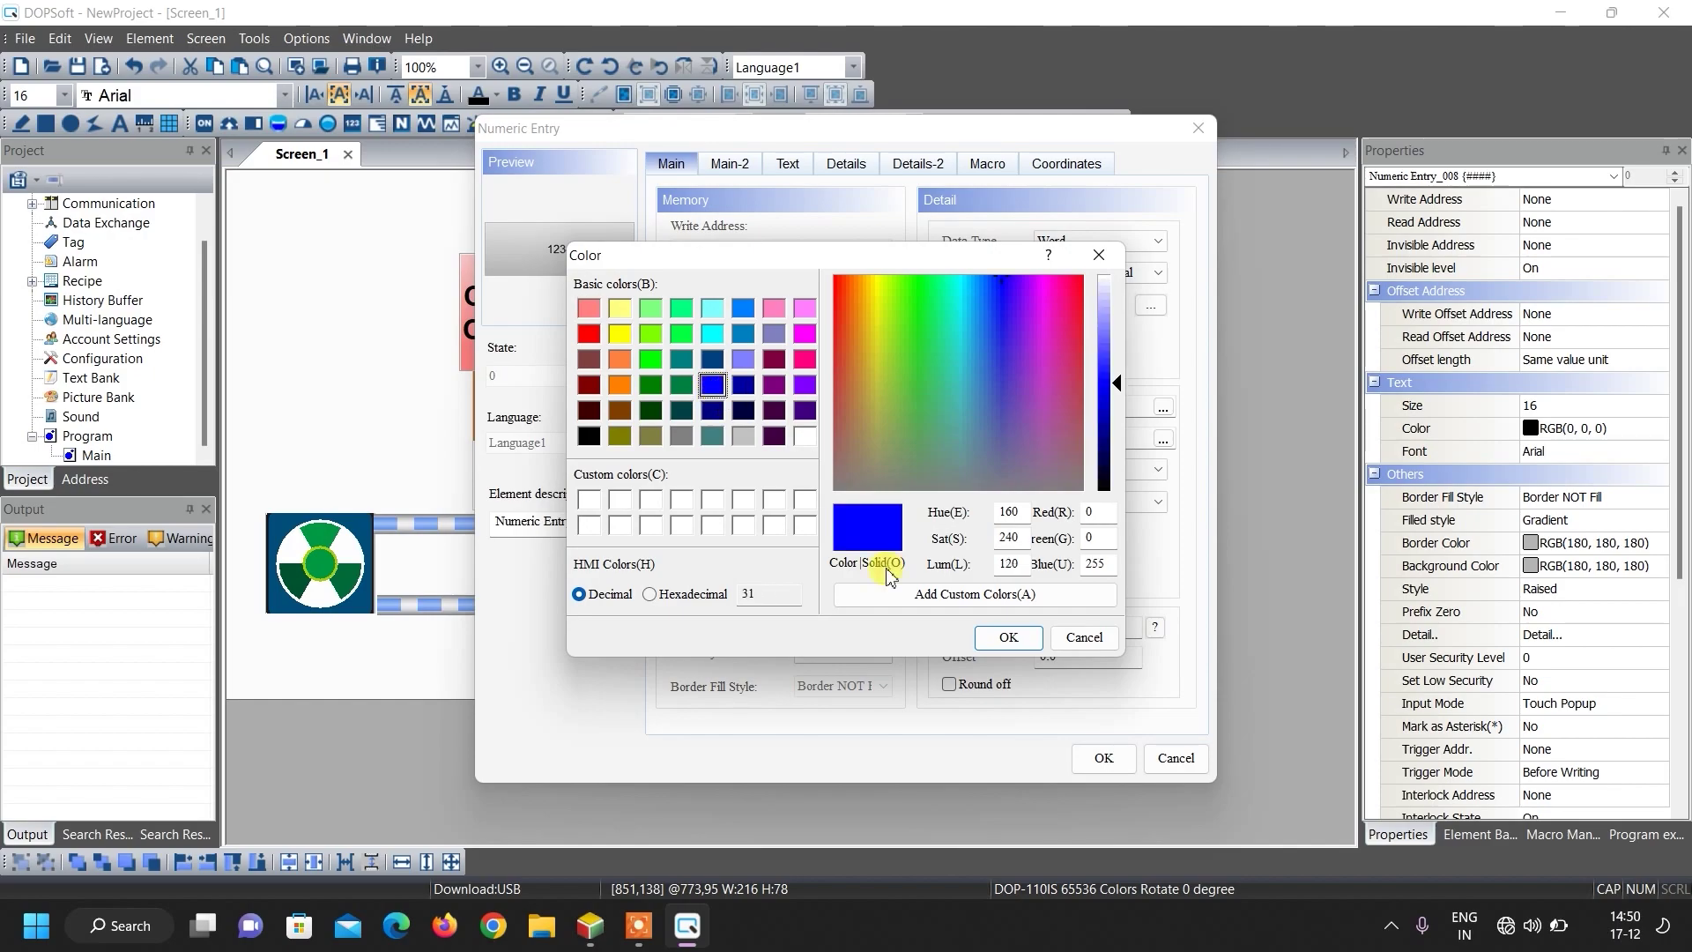
pyautogui.click(1008, 636)
pyautogui.click(837, 622)
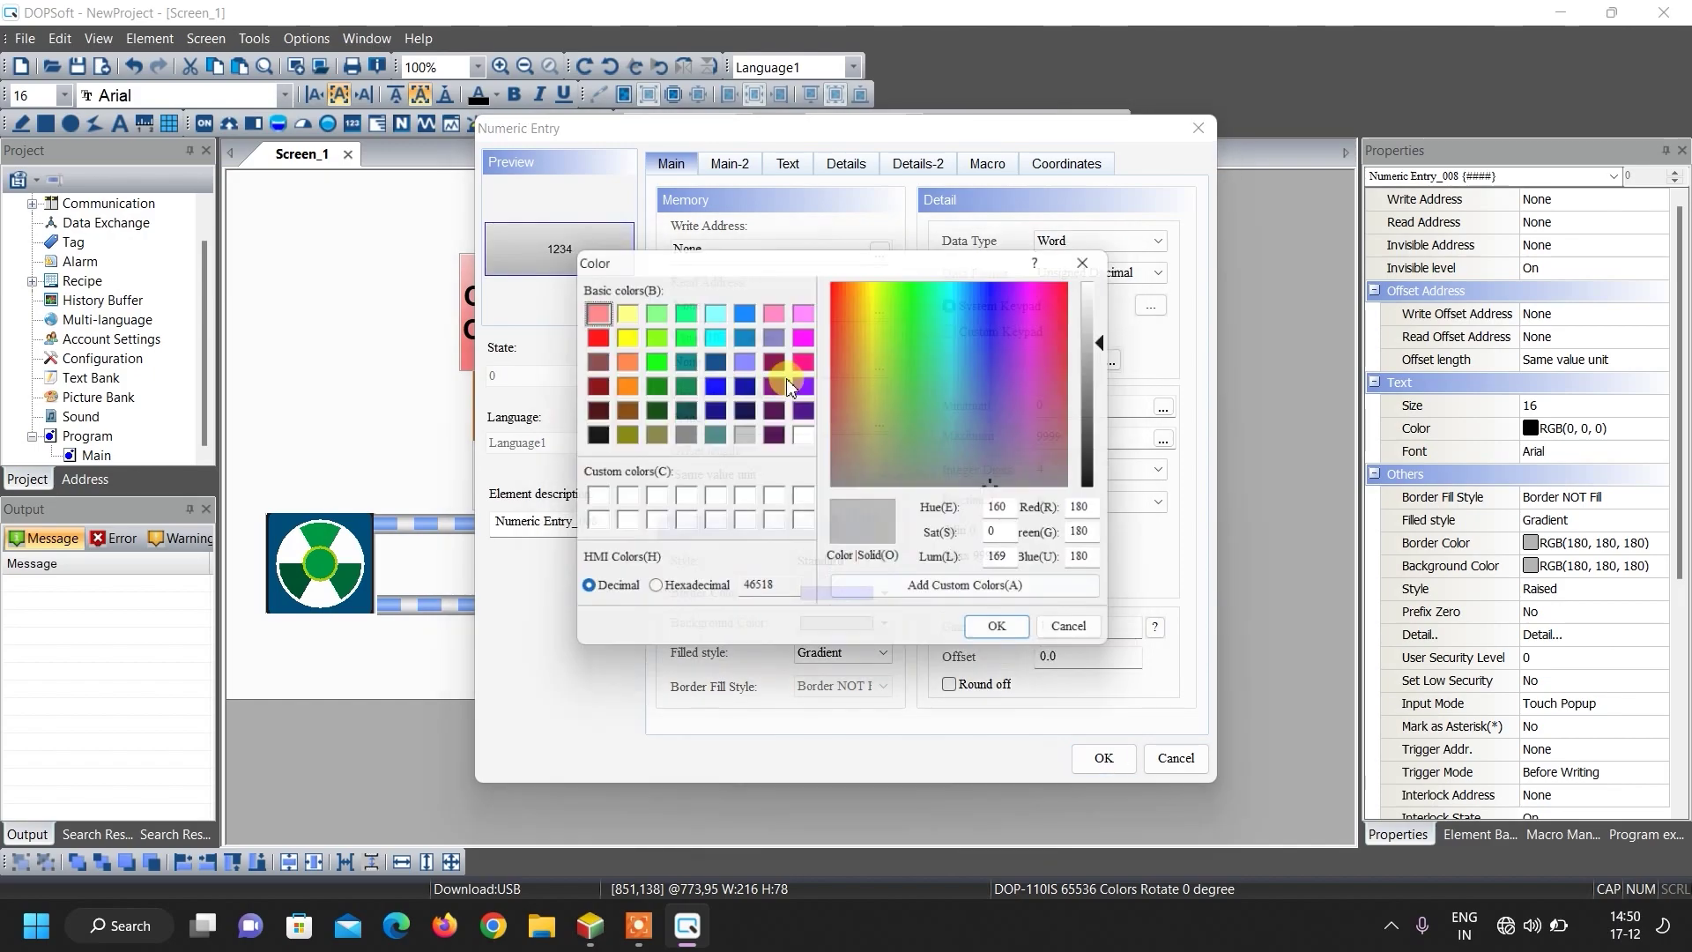
pyautogui.click(712, 334)
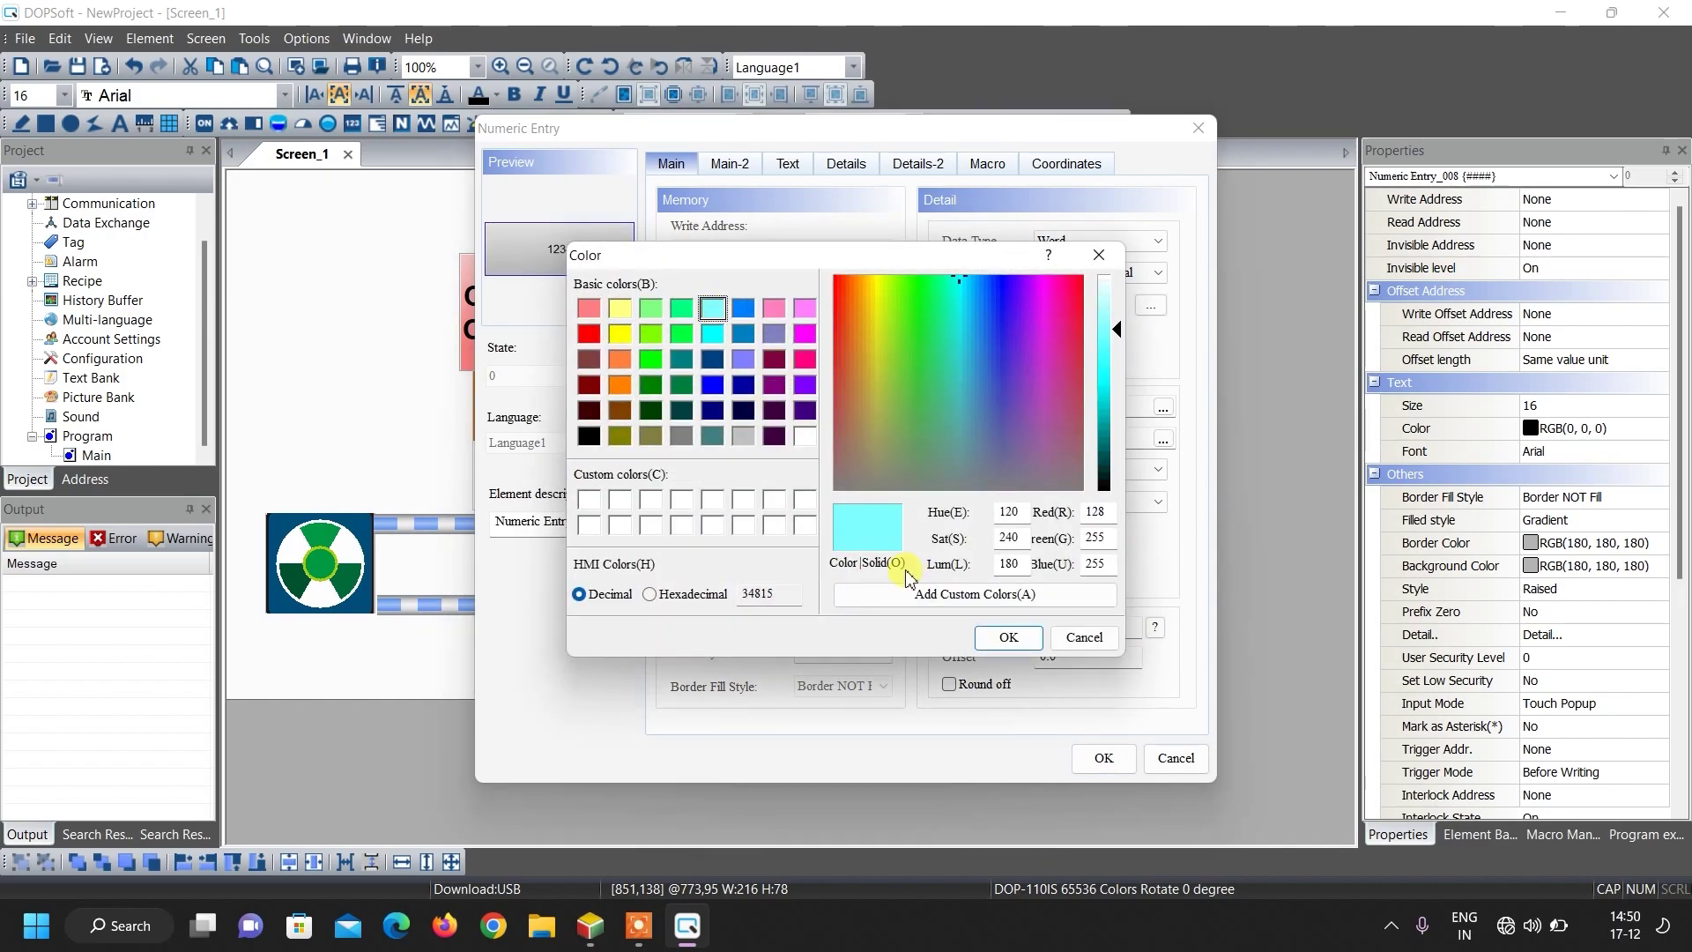
pyautogui.click(1008, 636)
# Step: Set the numeric entry's font size to 48
pyautogui.click(792, 167)
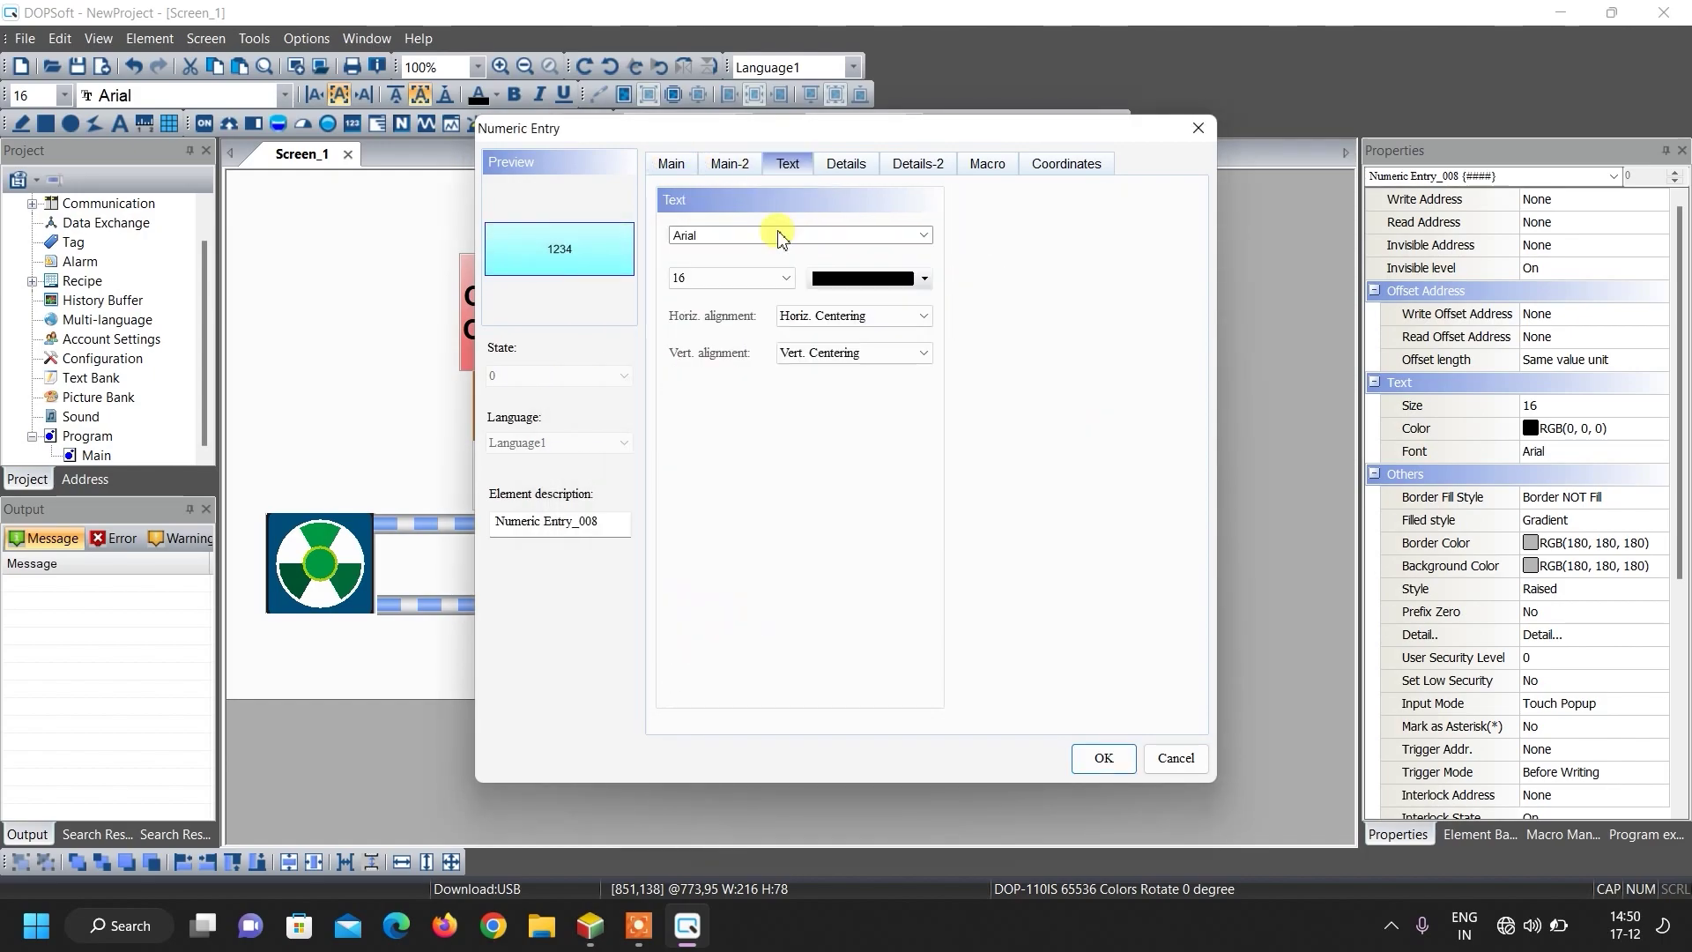
pyautogui.click(767, 278)
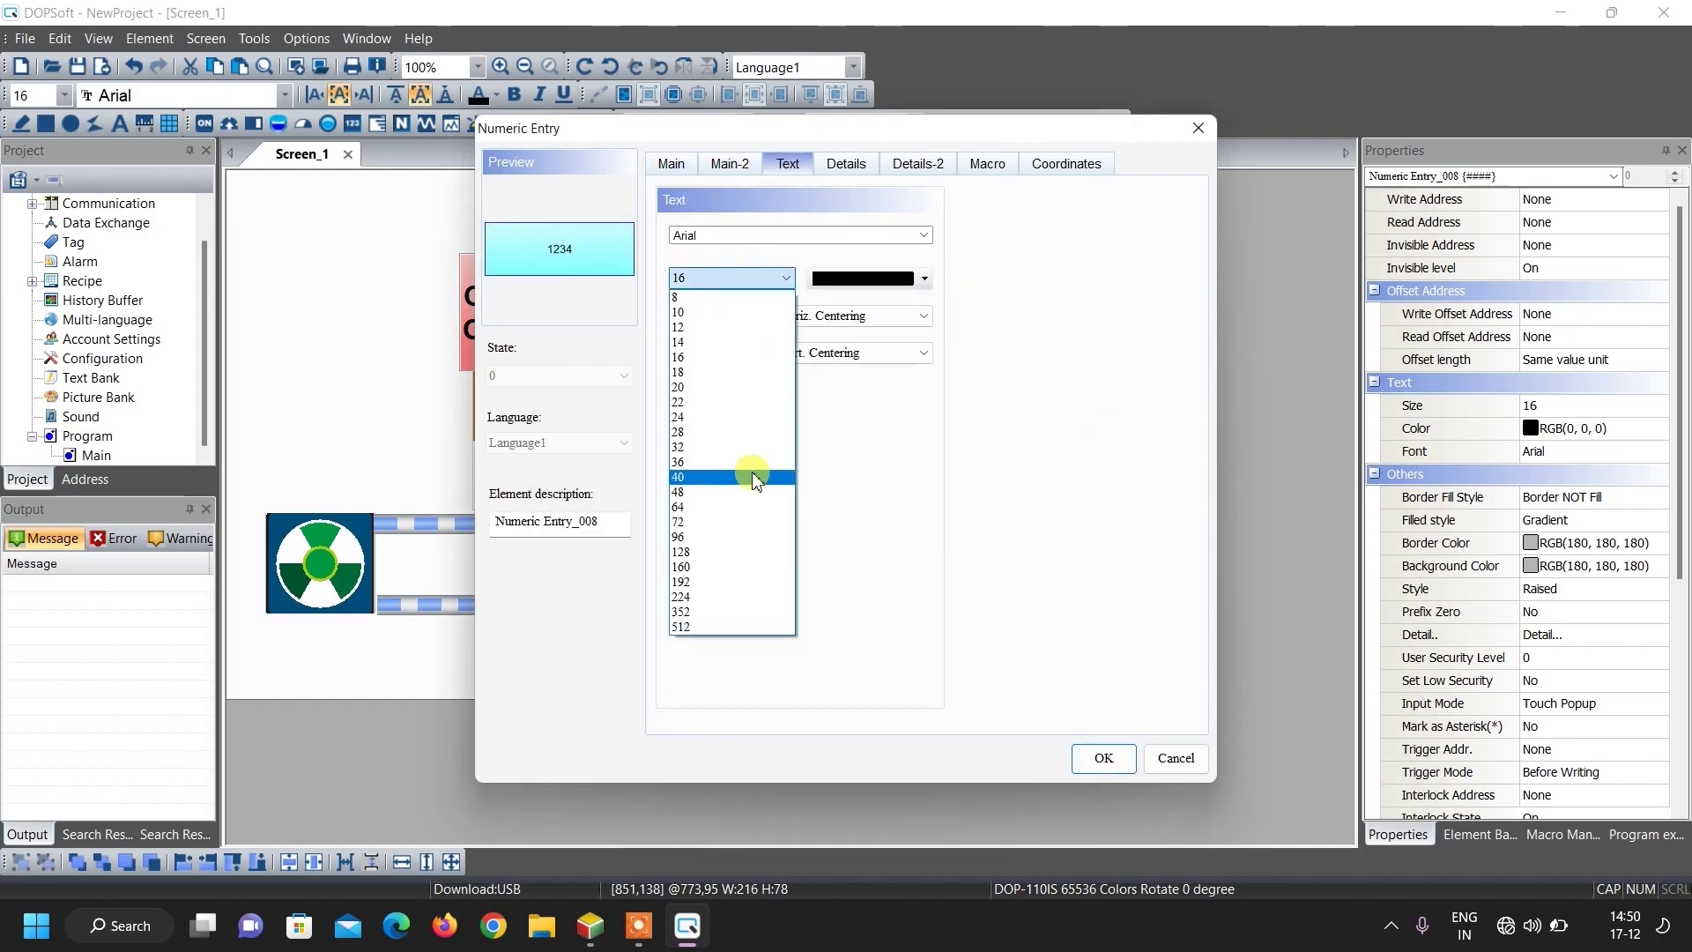
pyautogui.click(755, 474)
pyautogui.click(672, 164)
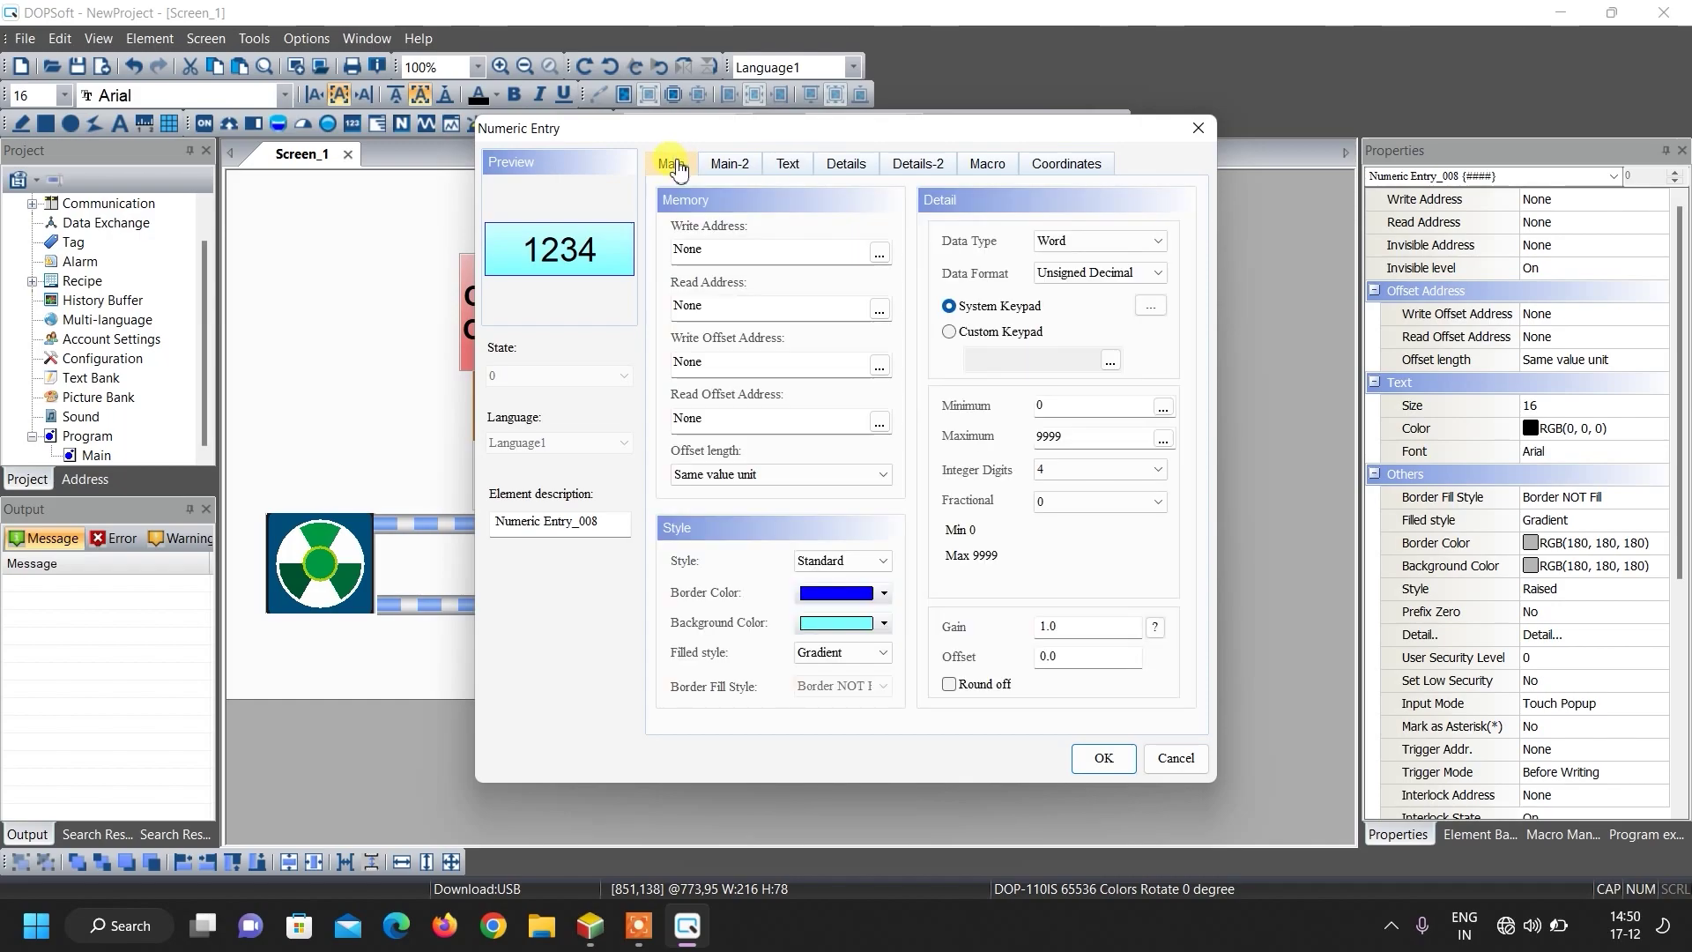
# Step: Set the numeric entry's write address to D408
pyautogui.click(879, 253)
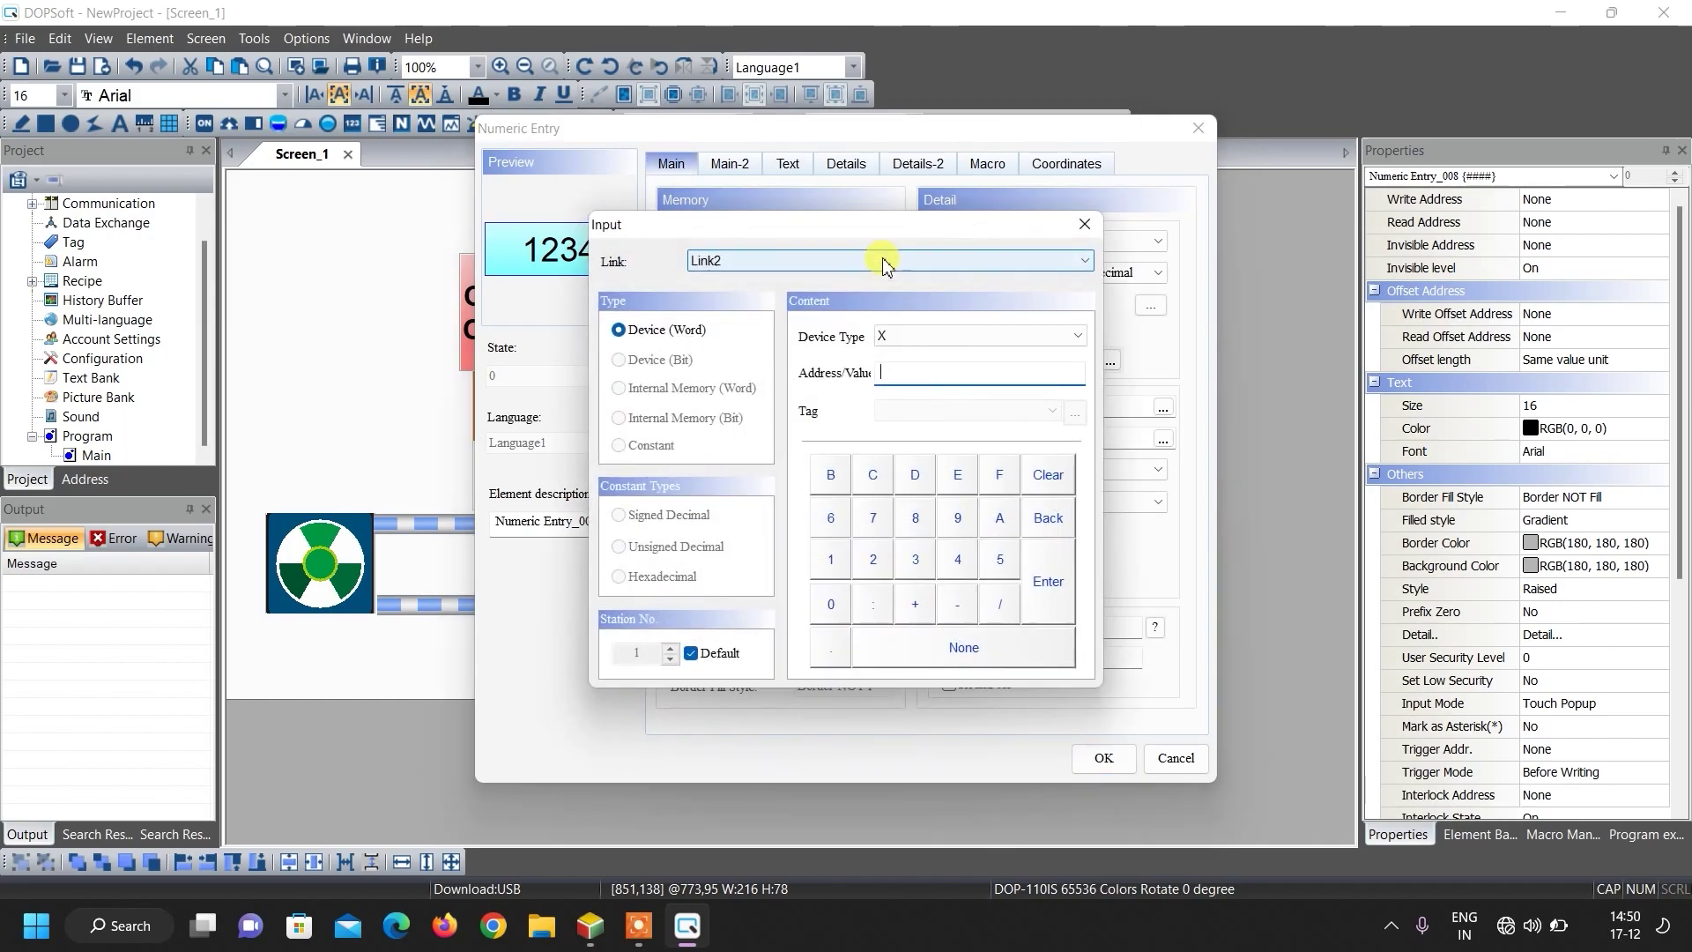
pyautogui.click(888, 335)
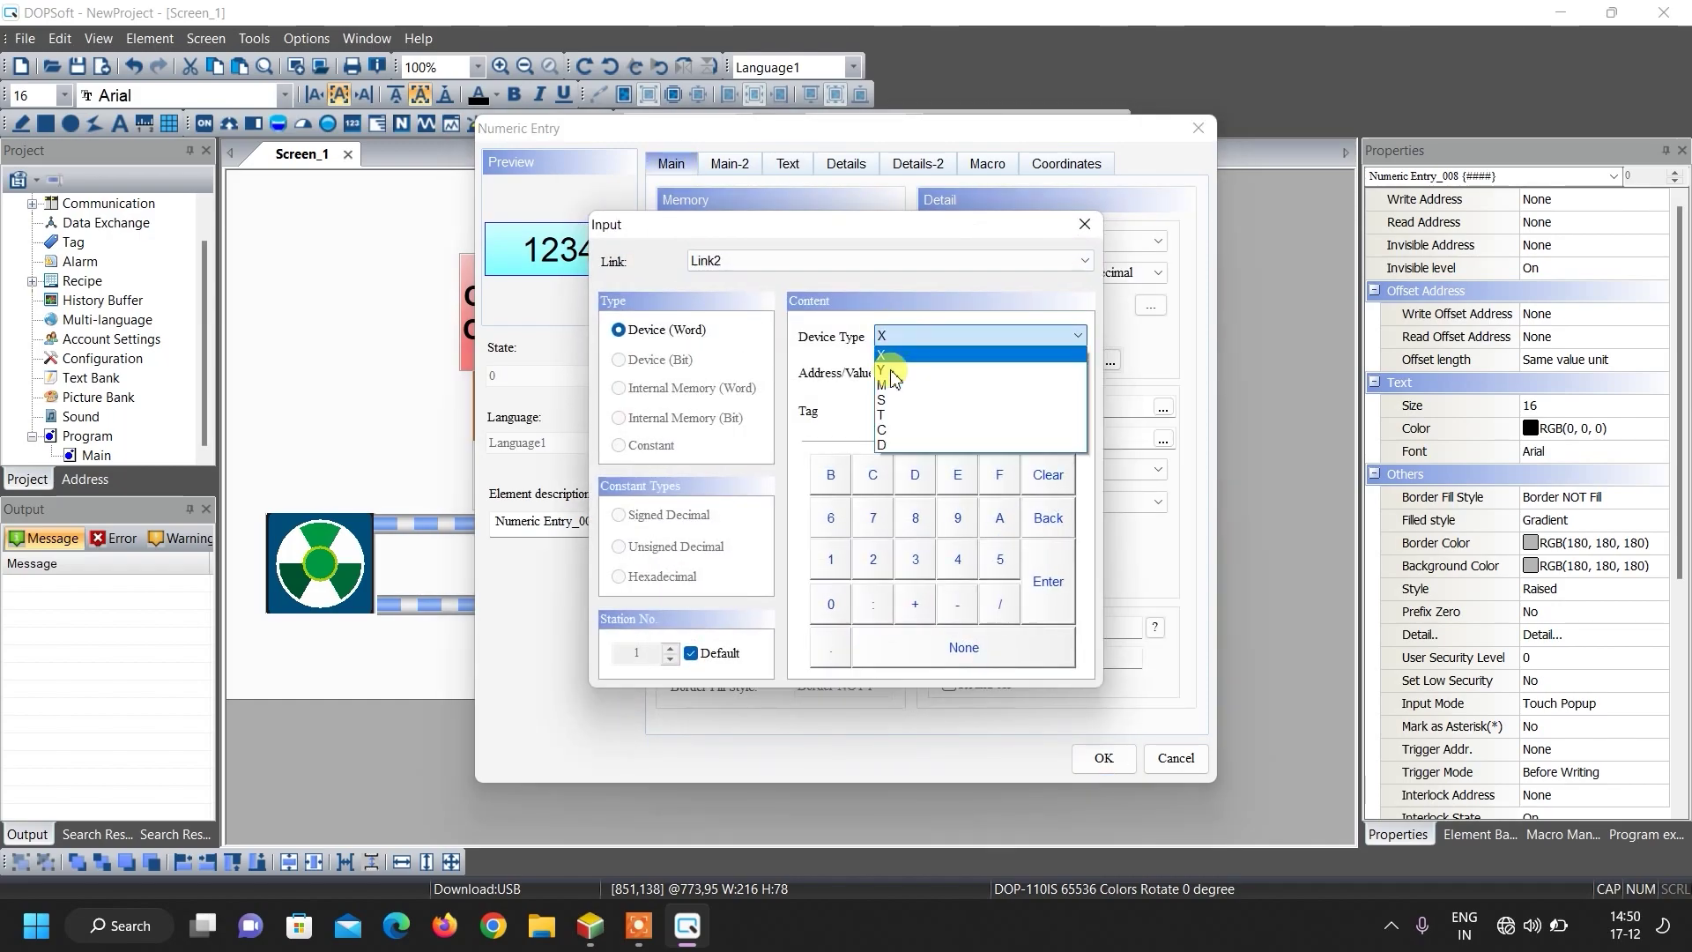
pyautogui.click(884, 445)
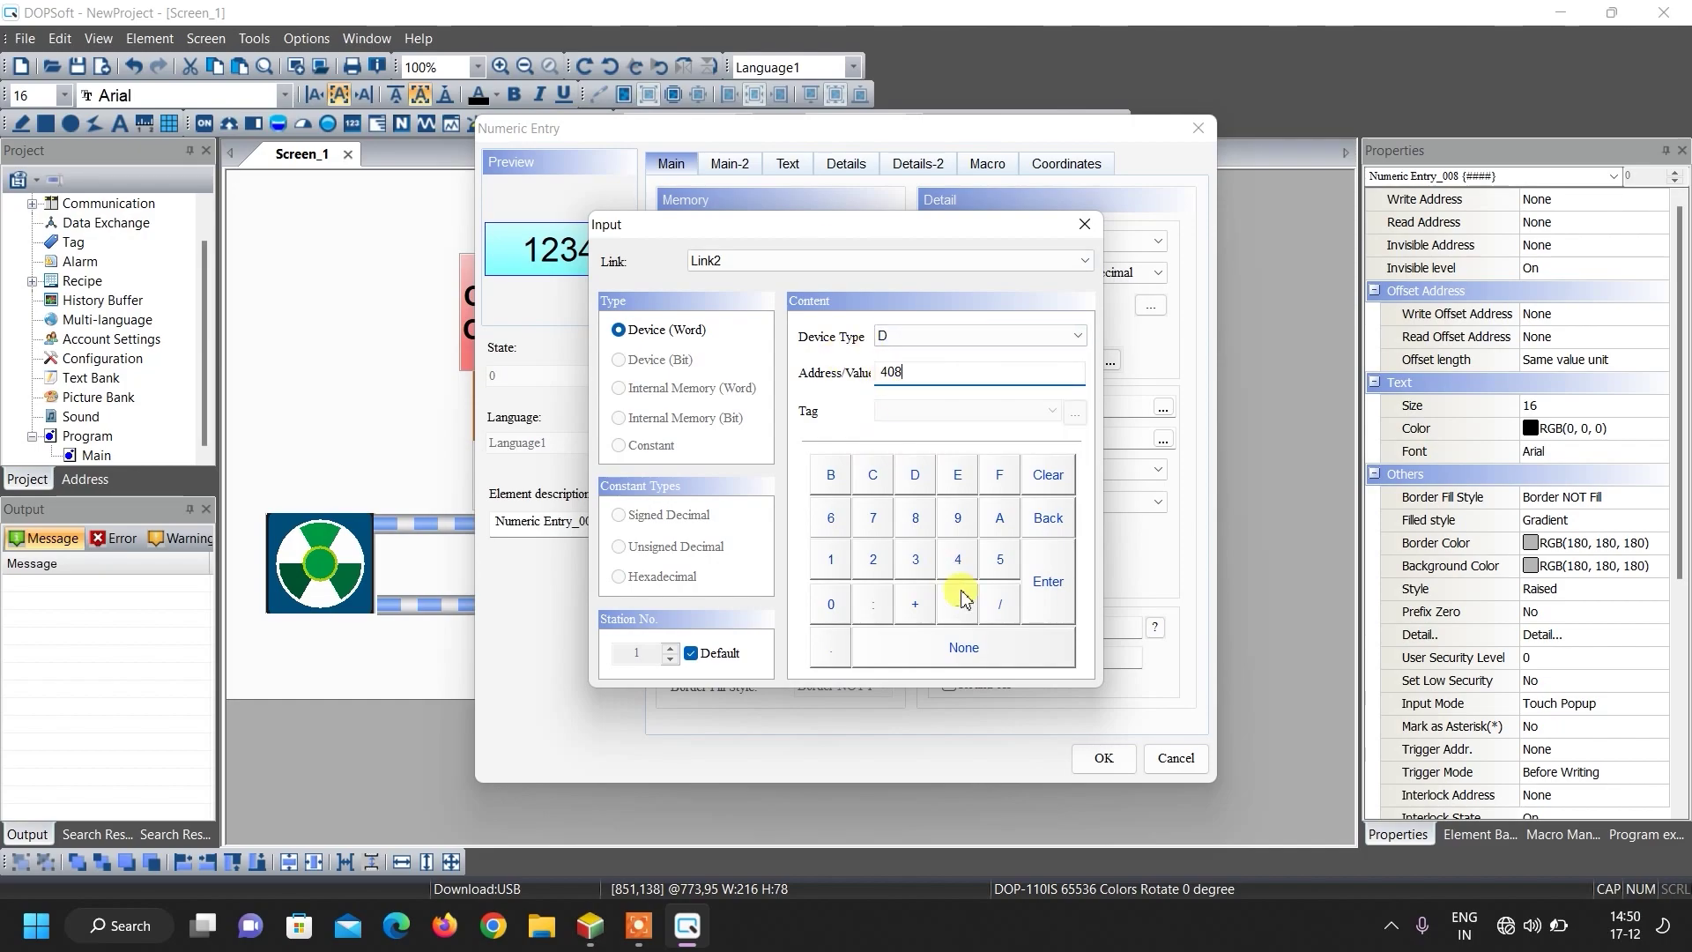
pyautogui.click(1048, 562)
pyautogui.press('Return')
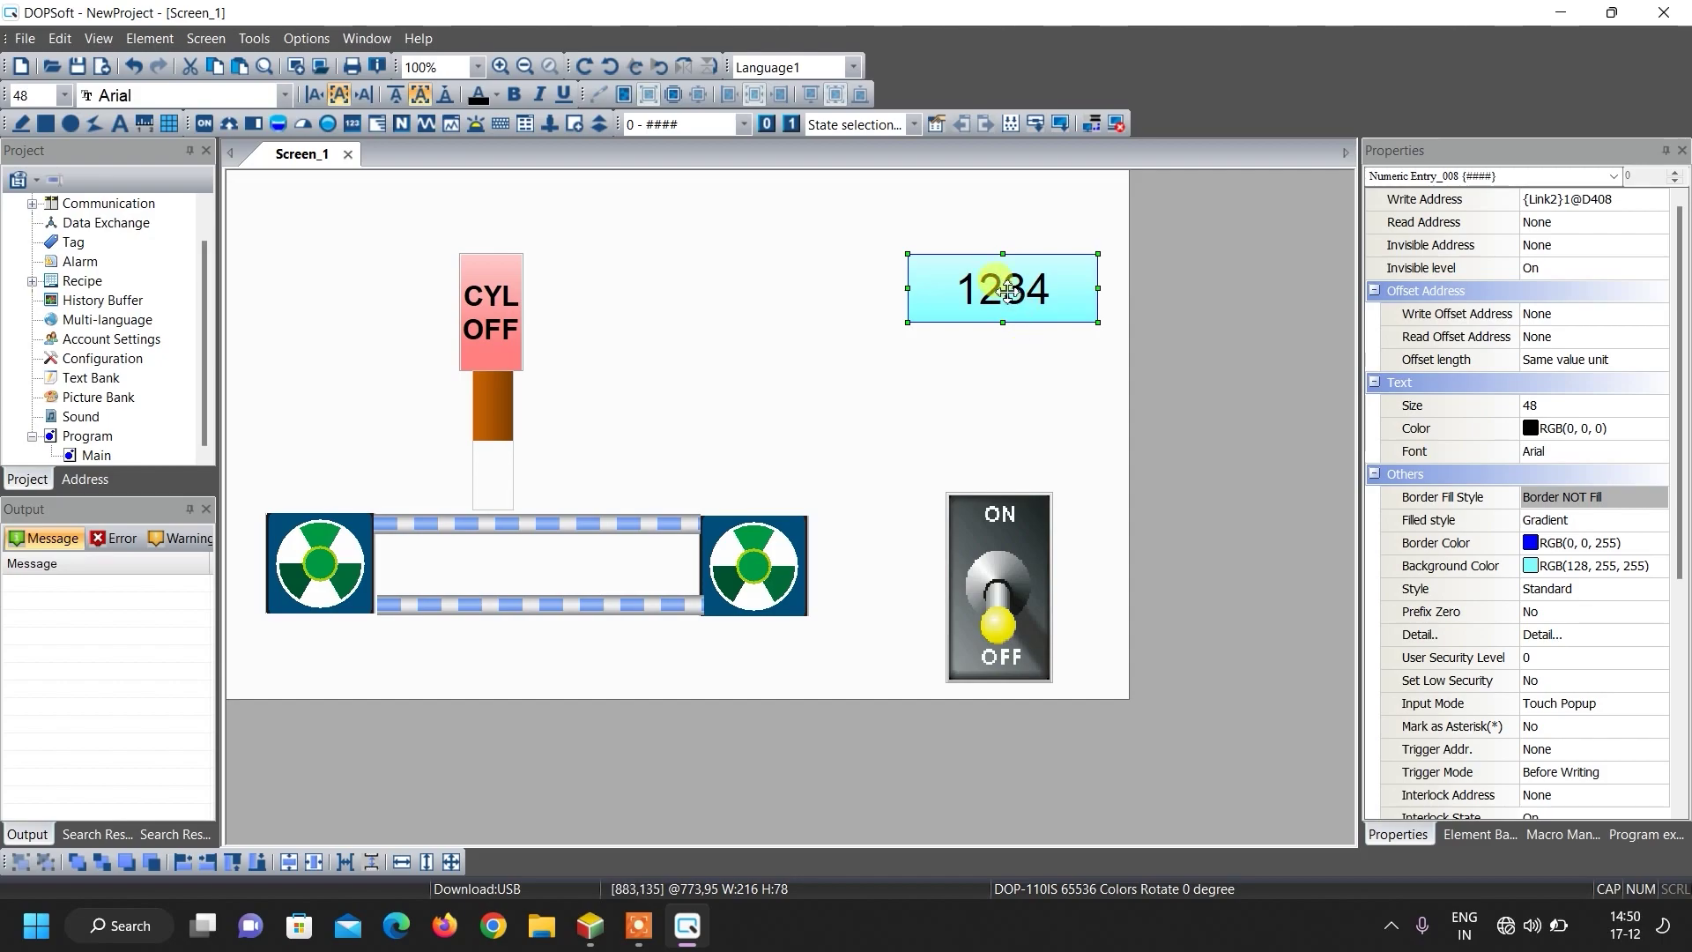
# Step: Copy the numeric entry below the original and set the copy's write address to D410
pyautogui.moveTo(1007, 290); pyautogui.dragTo(987, 388)
pyautogui.doubleClick(987, 388)
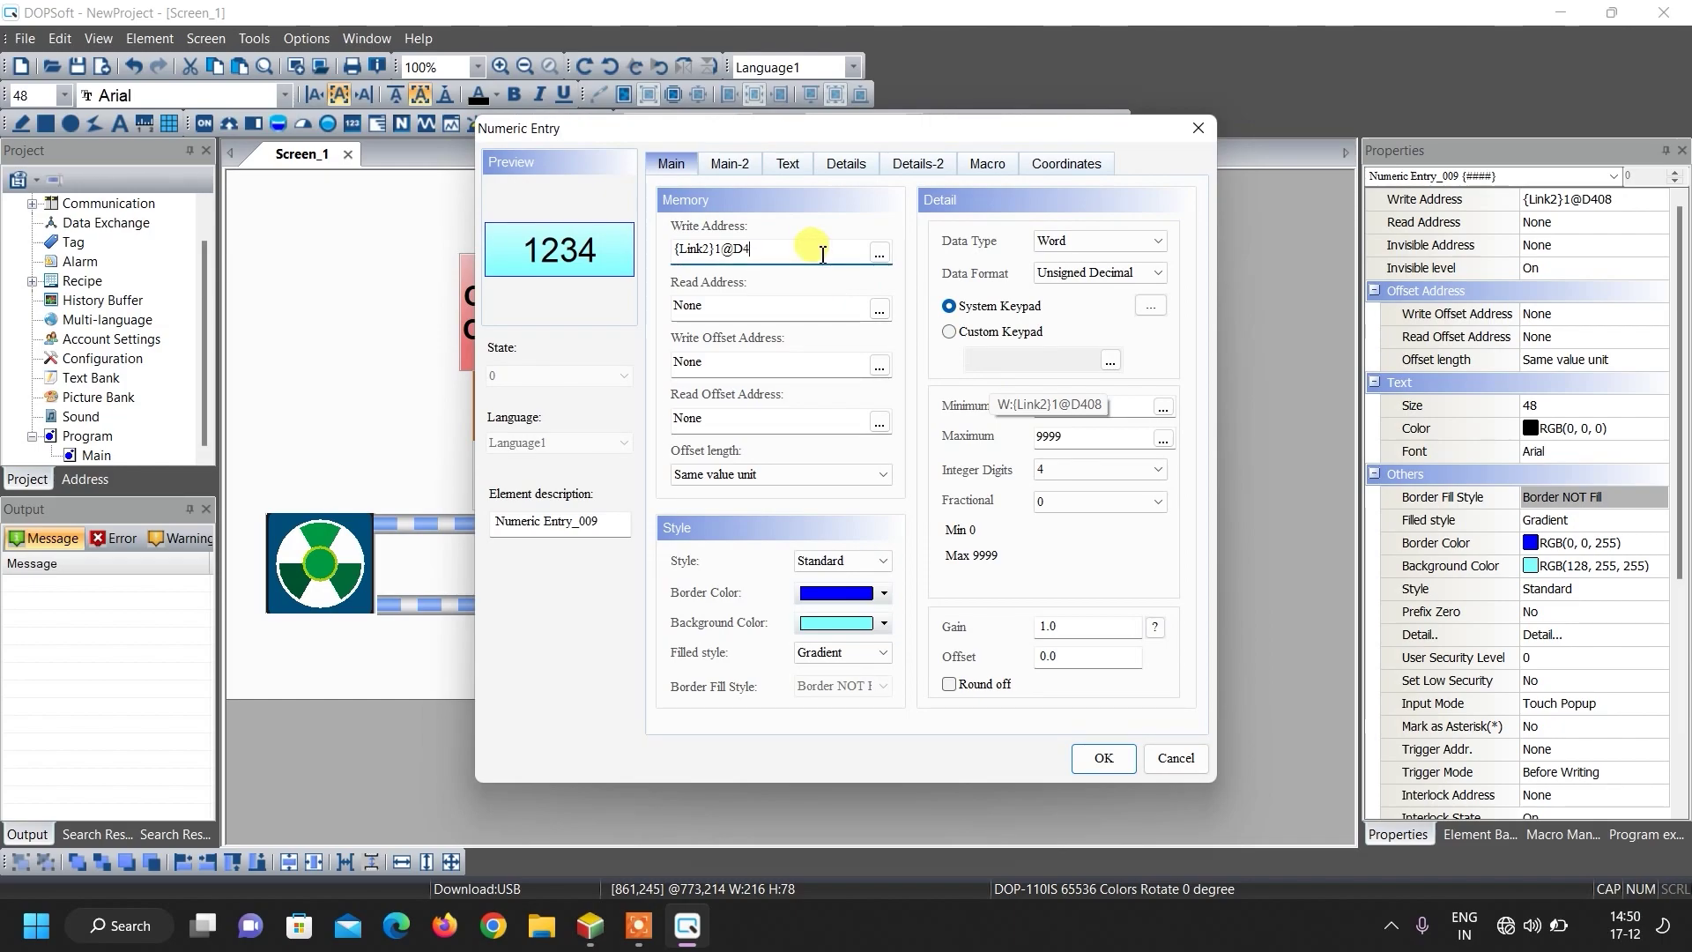
pyautogui.click(1103, 758)
pyautogui.click(975, 294)
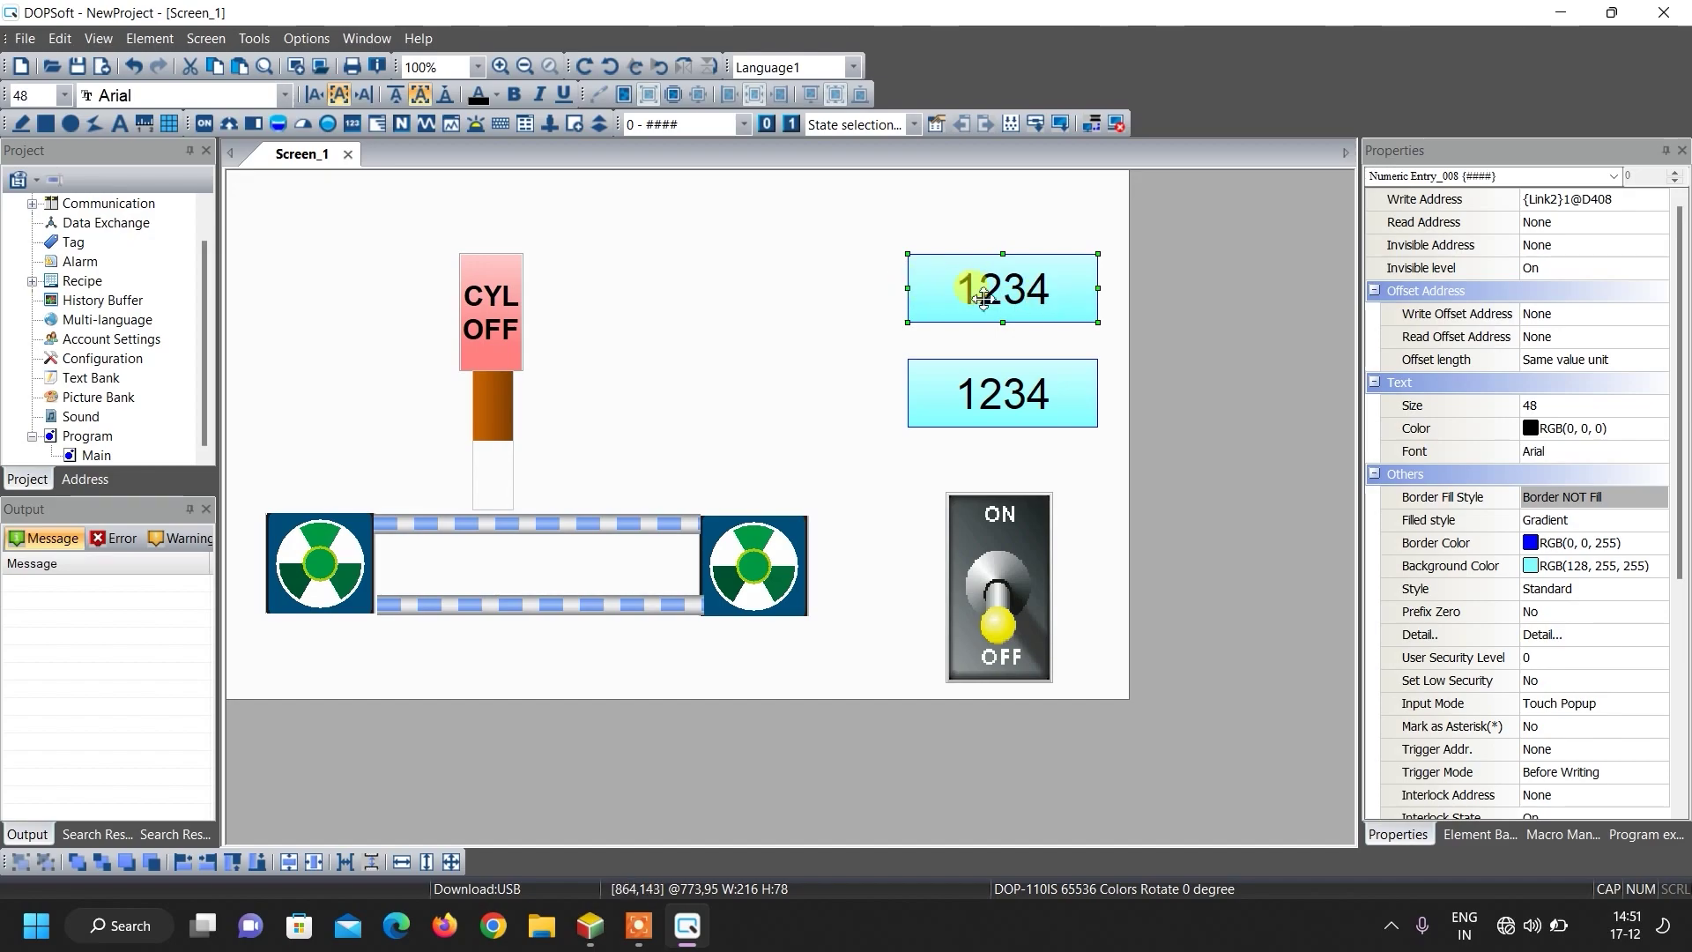
pyautogui.click(973, 401)
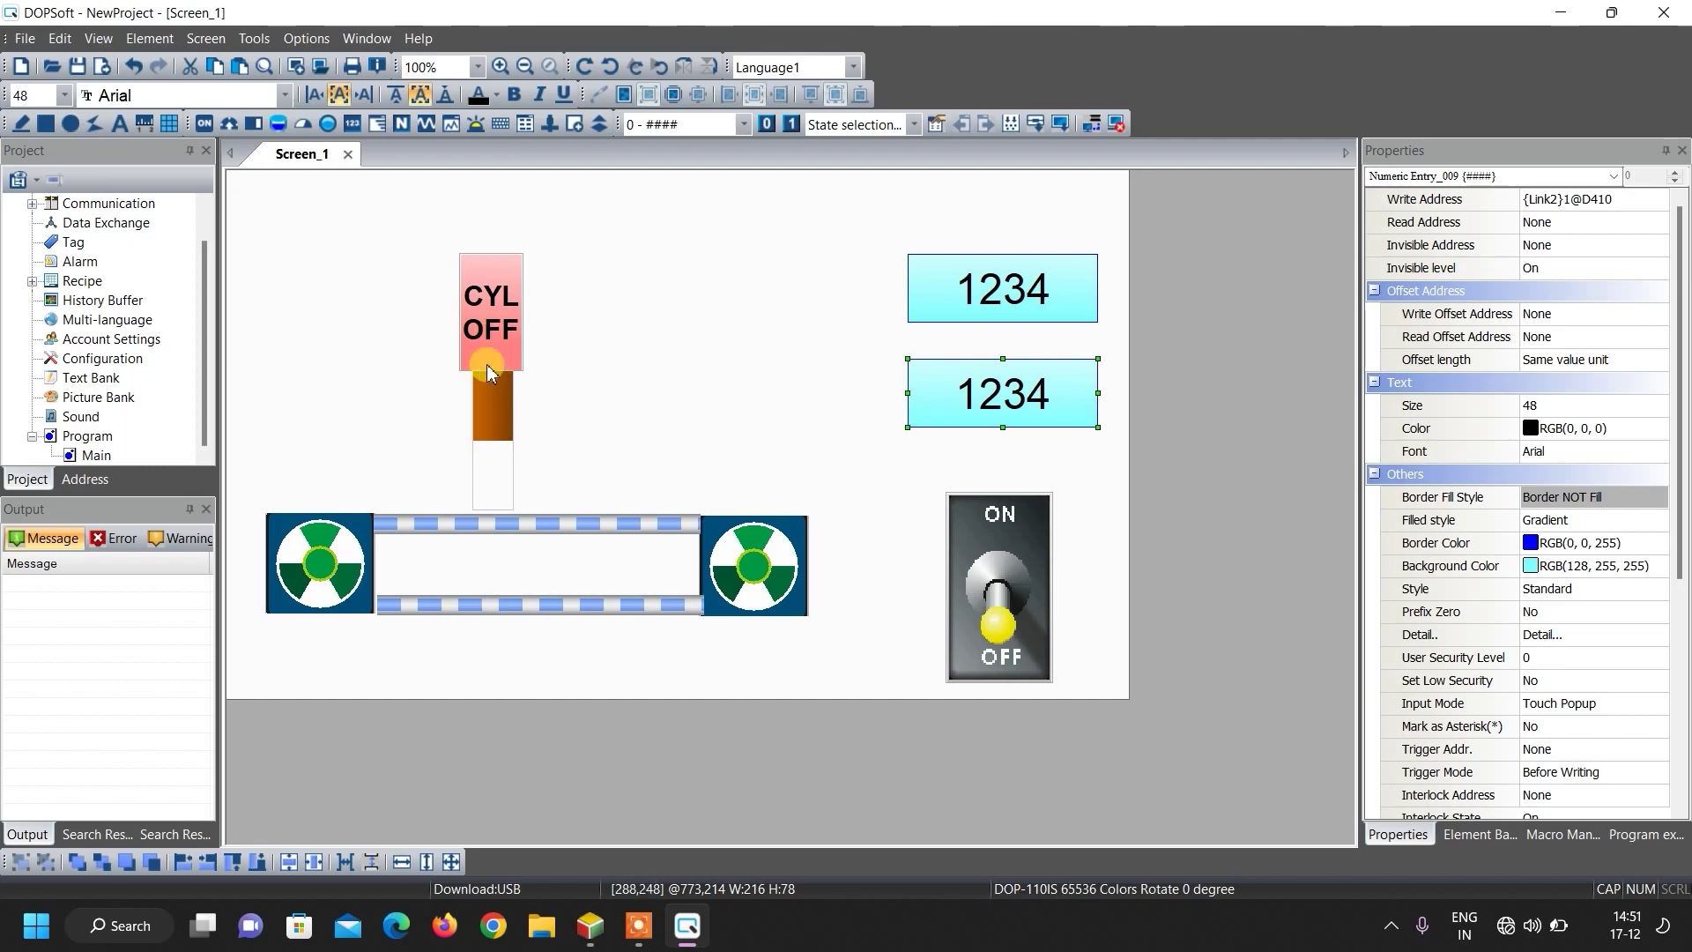
pyautogui.click(1216, 338)
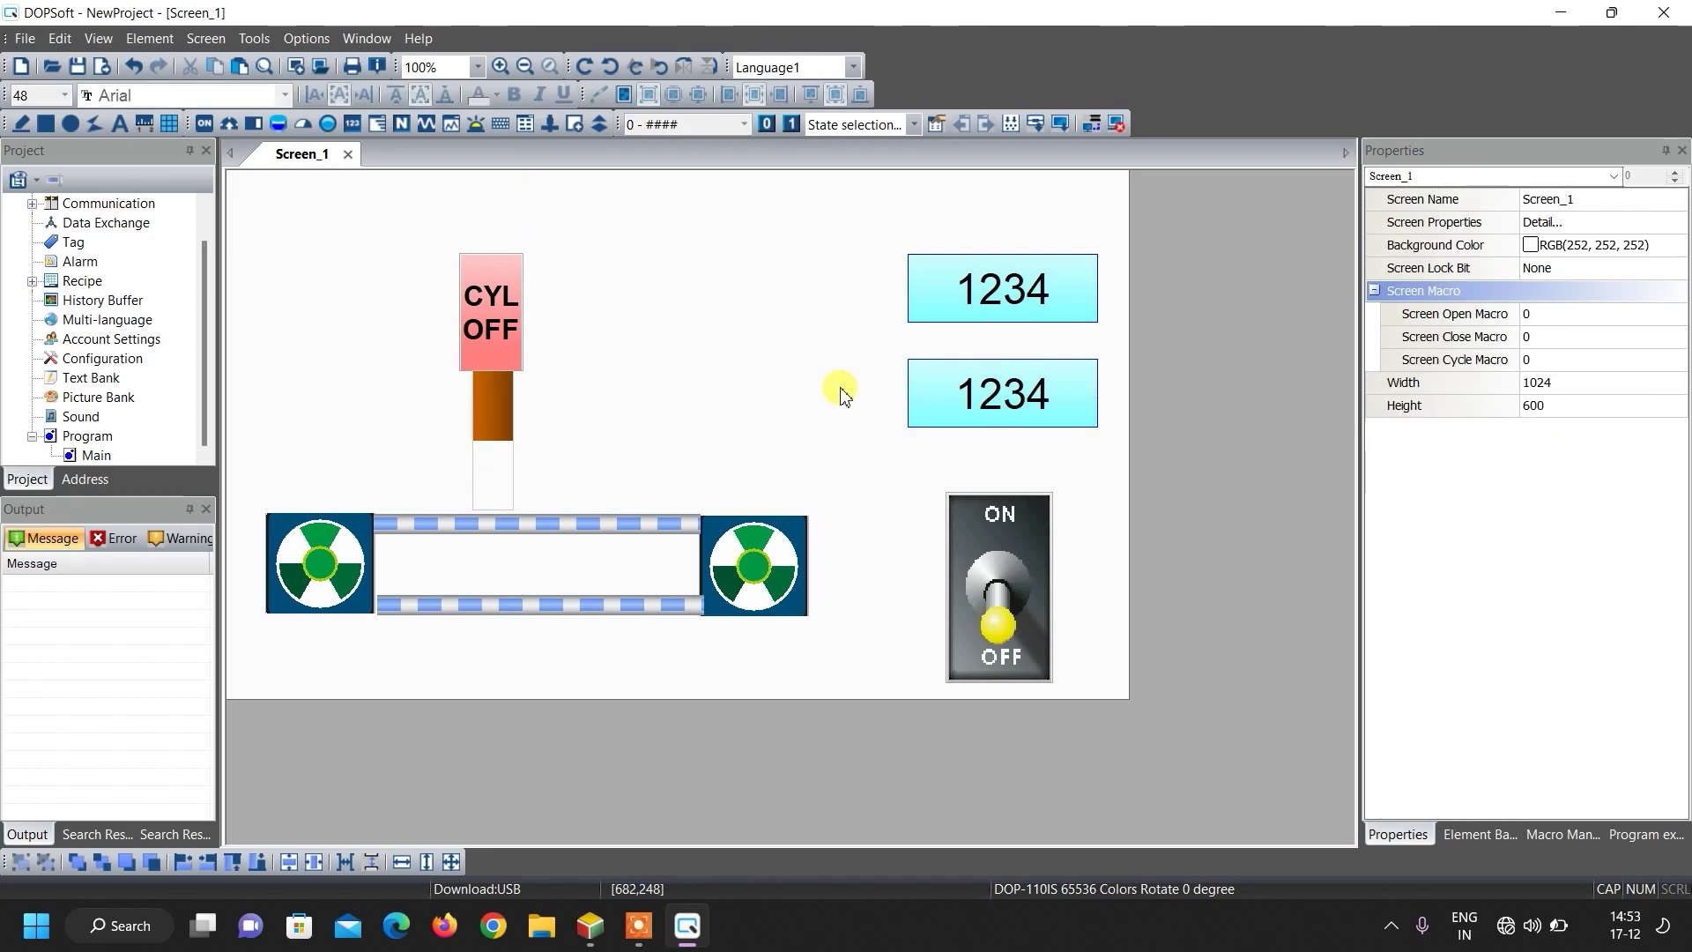
# Step: Add a bold size-24 label 'ENTER NO. OF TURNS' left of the upper entry
pyautogui.click(121, 130)
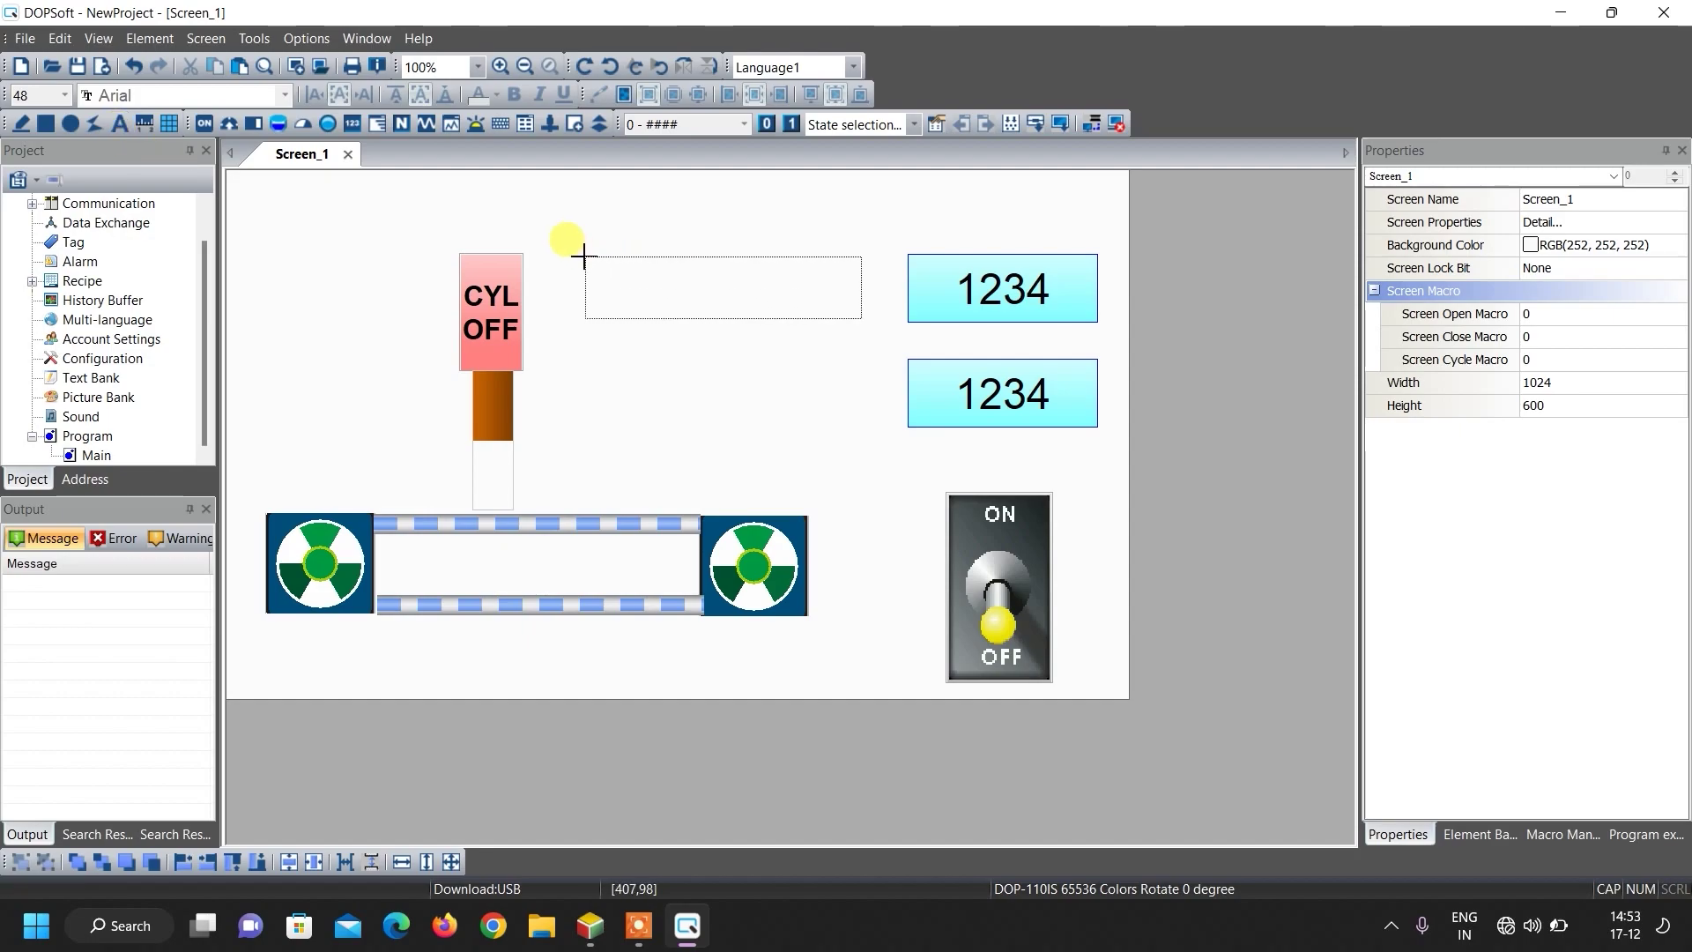
pyautogui.click(620, 260)
pyautogui.doubleClick(718, 276)
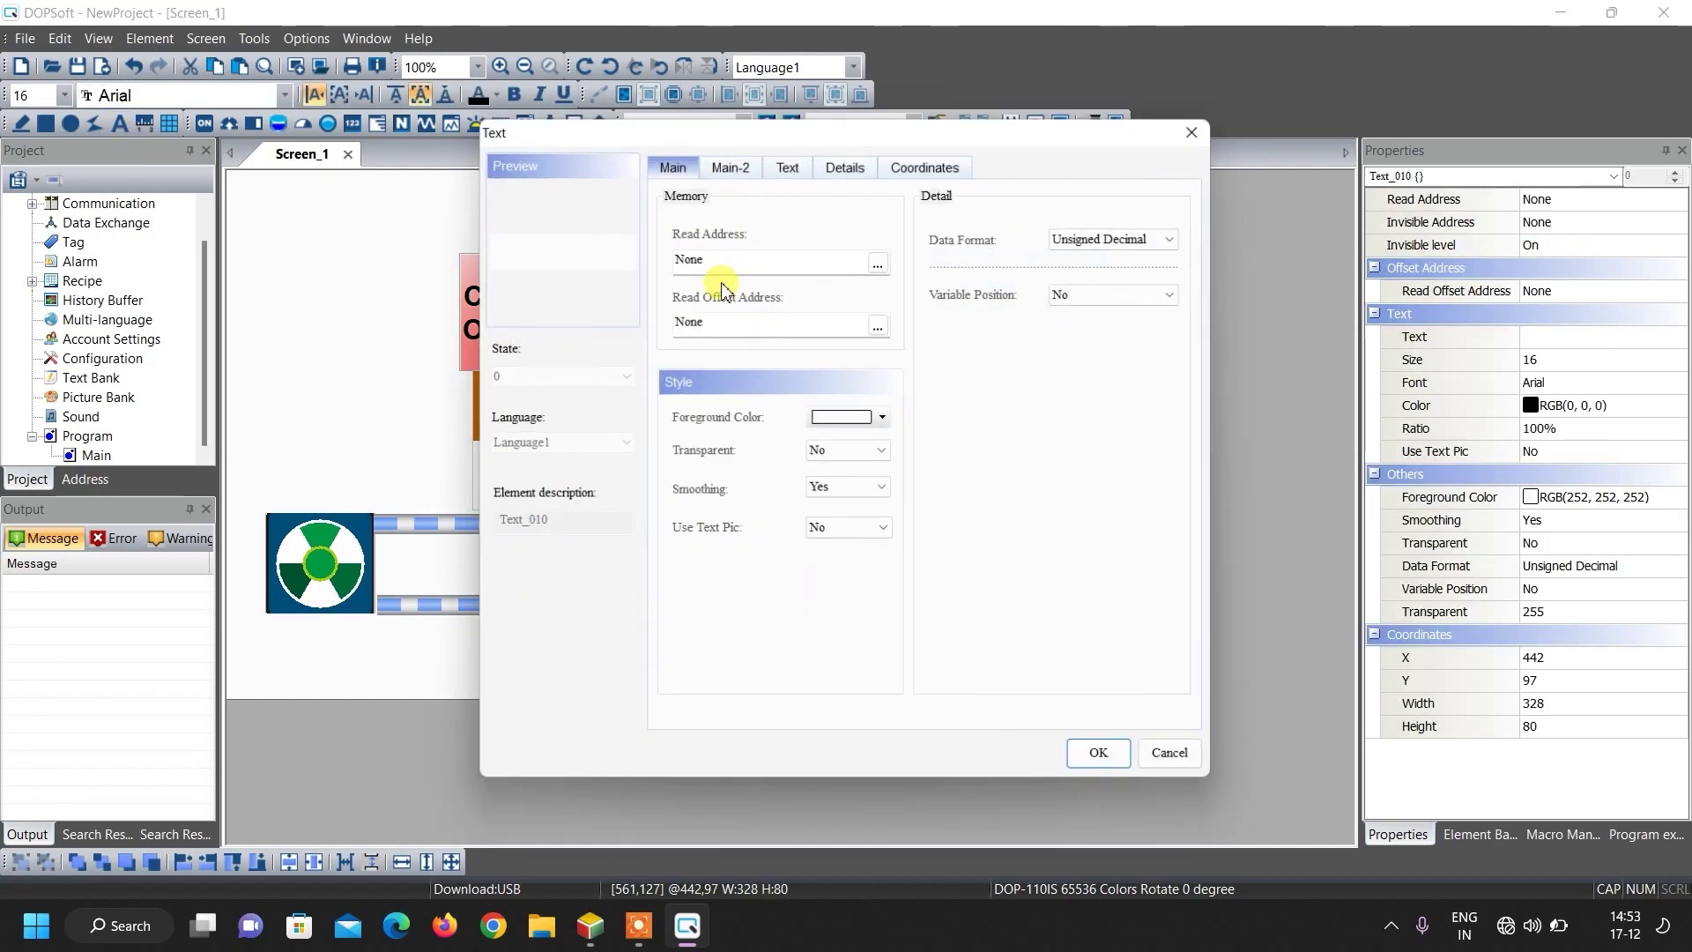
pyautogui.click(788, 167)
pyautogui.write('ENTER ')
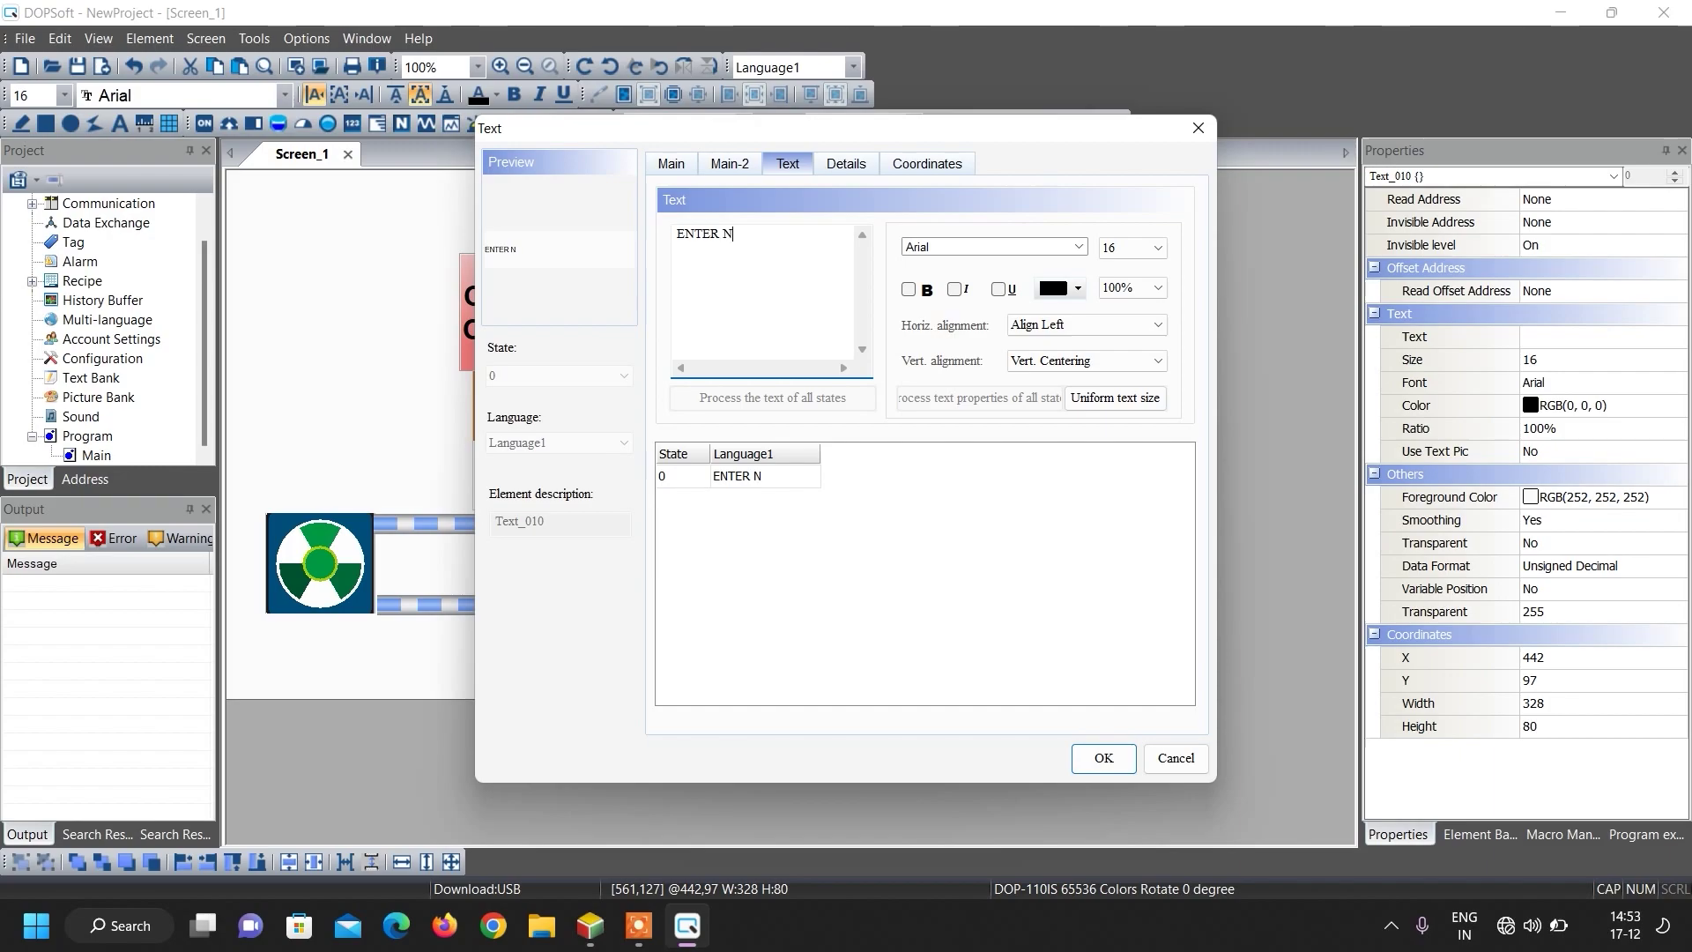
pyautogui.write('NO. OF TURNS')
pyautogui.click(908, 290)
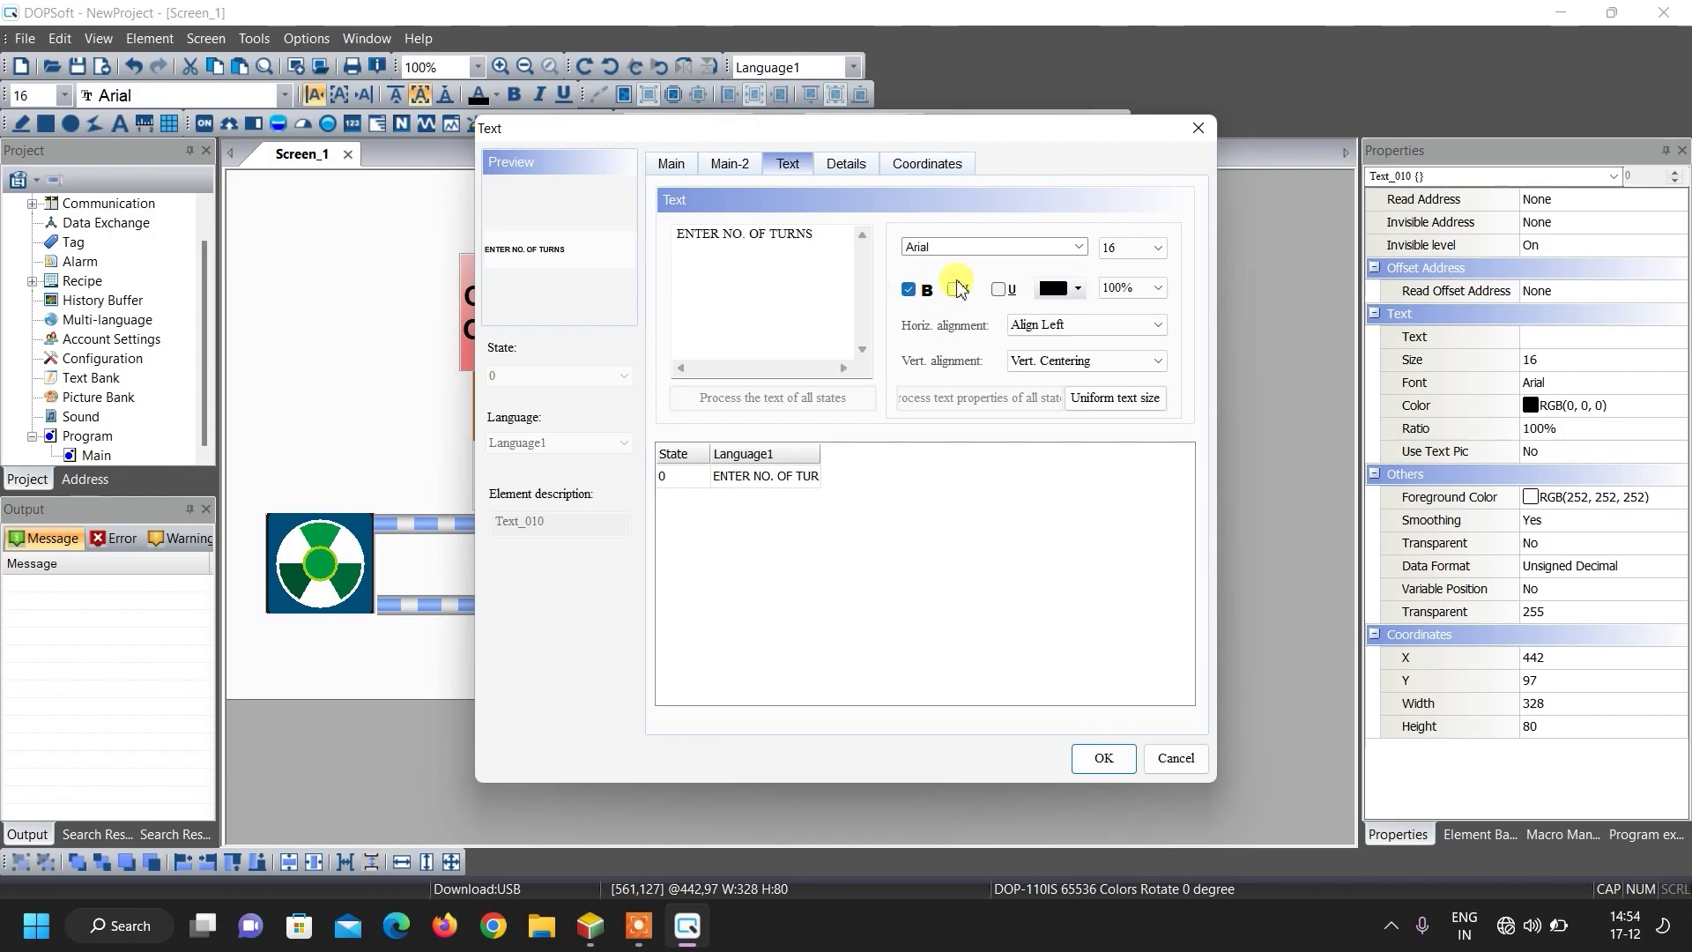
pyautogui.click(1114, 256)
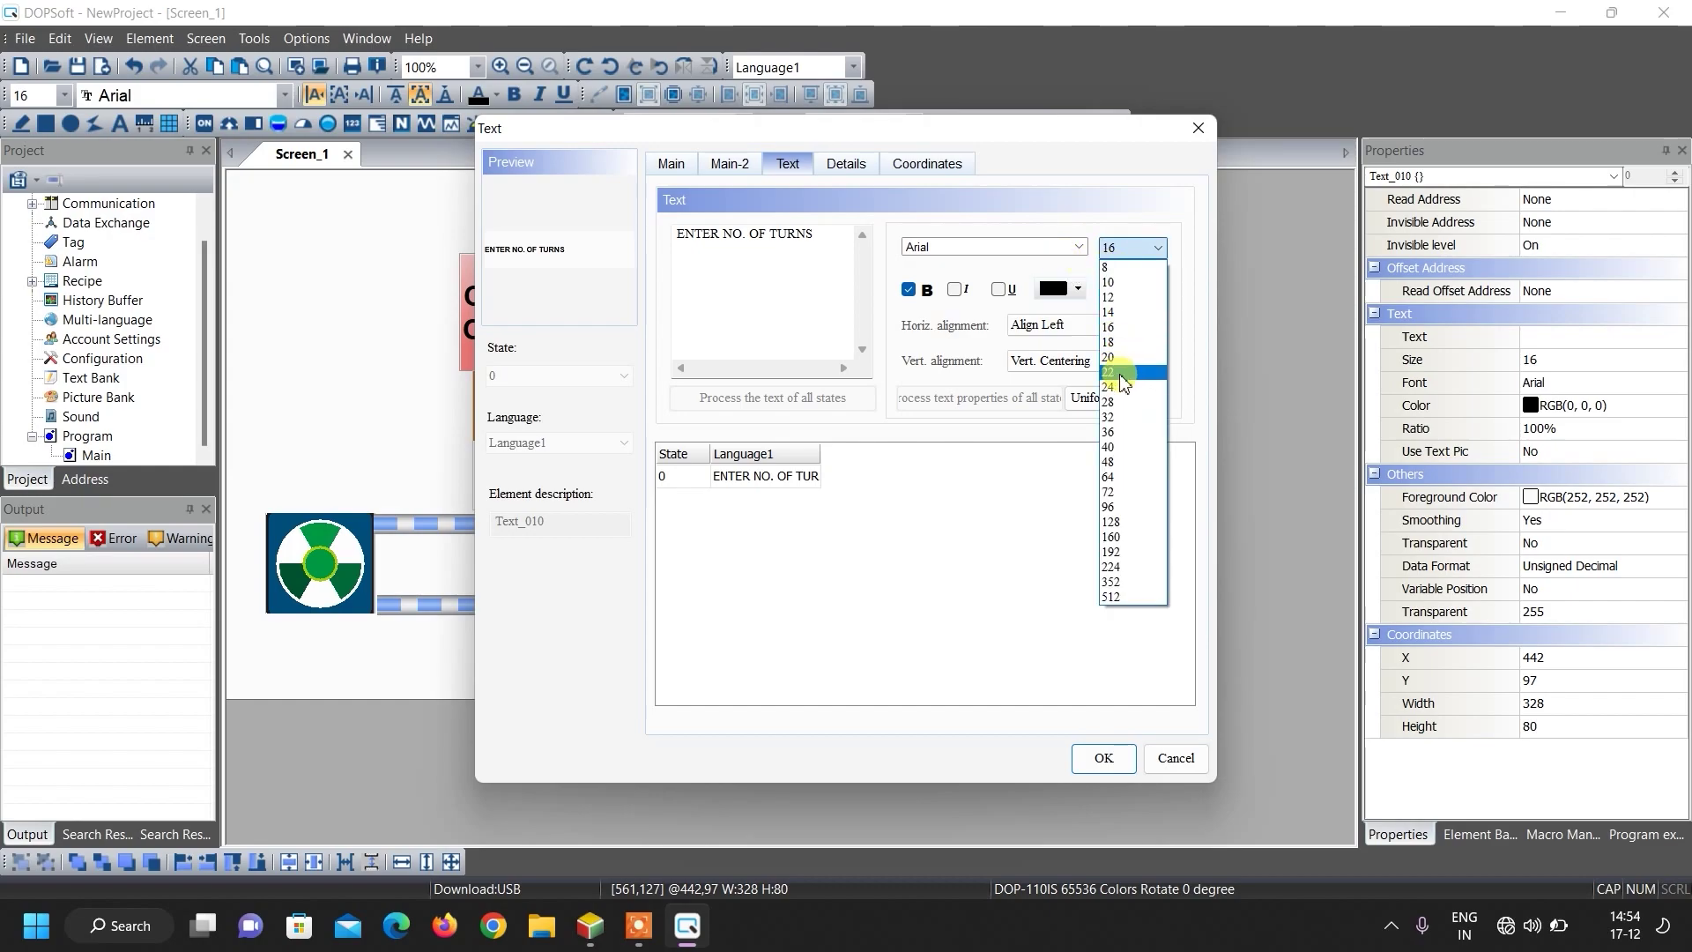
pyautogui.click(1121, 391)
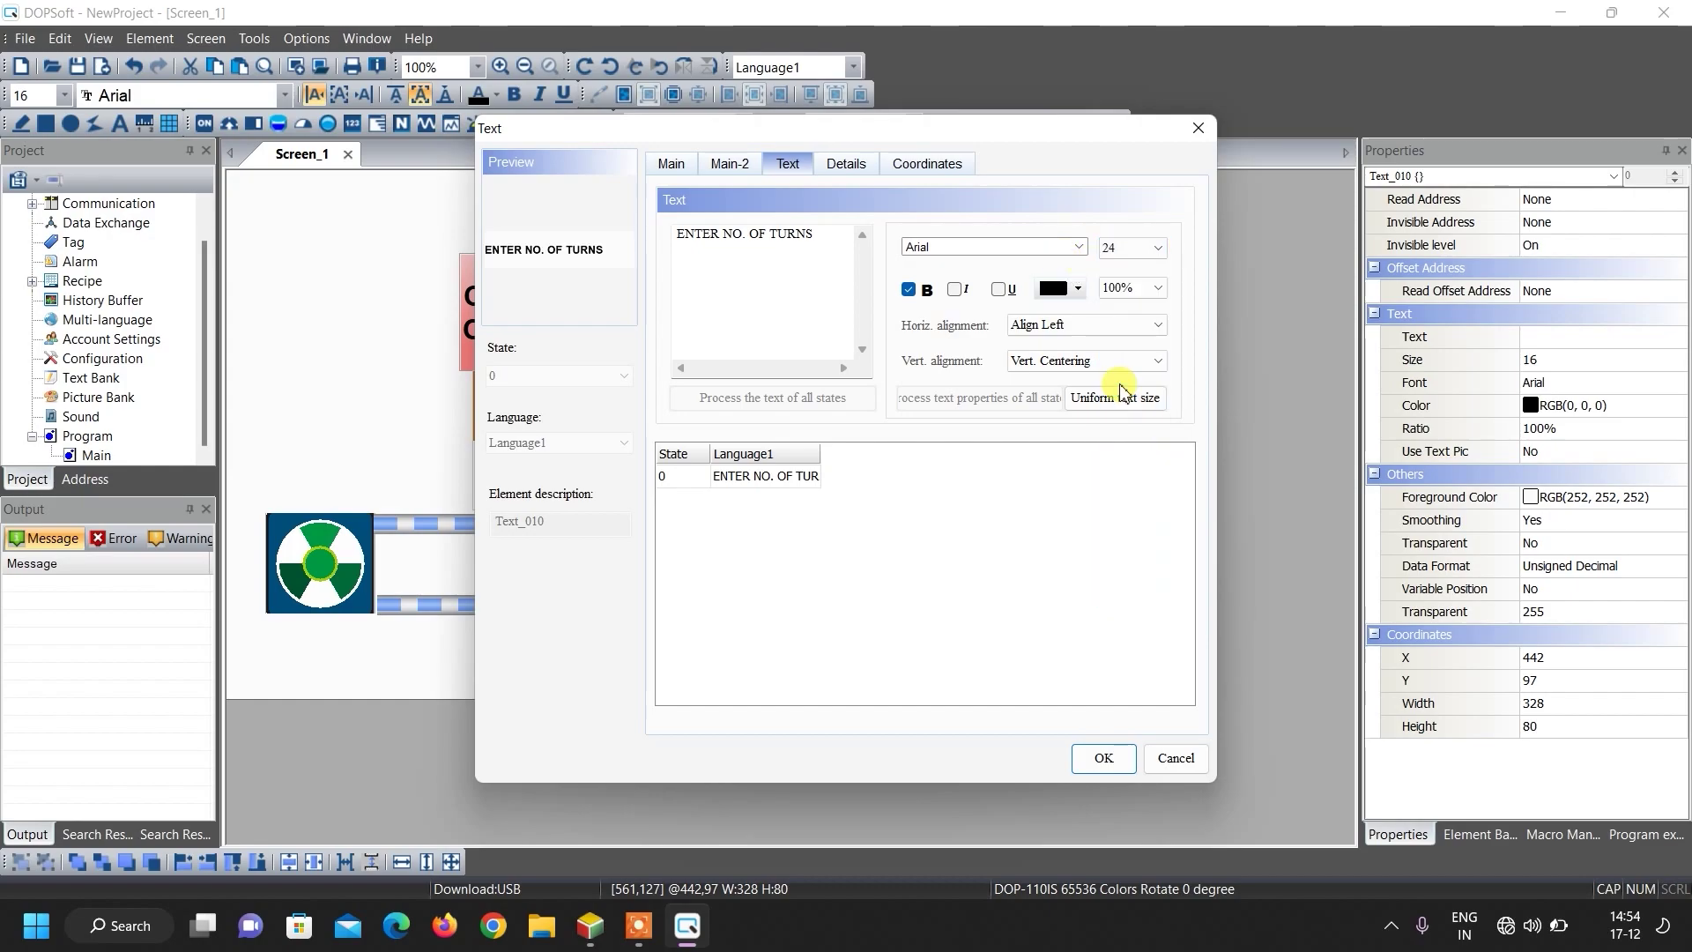
pyautogui.click(1103, 758)
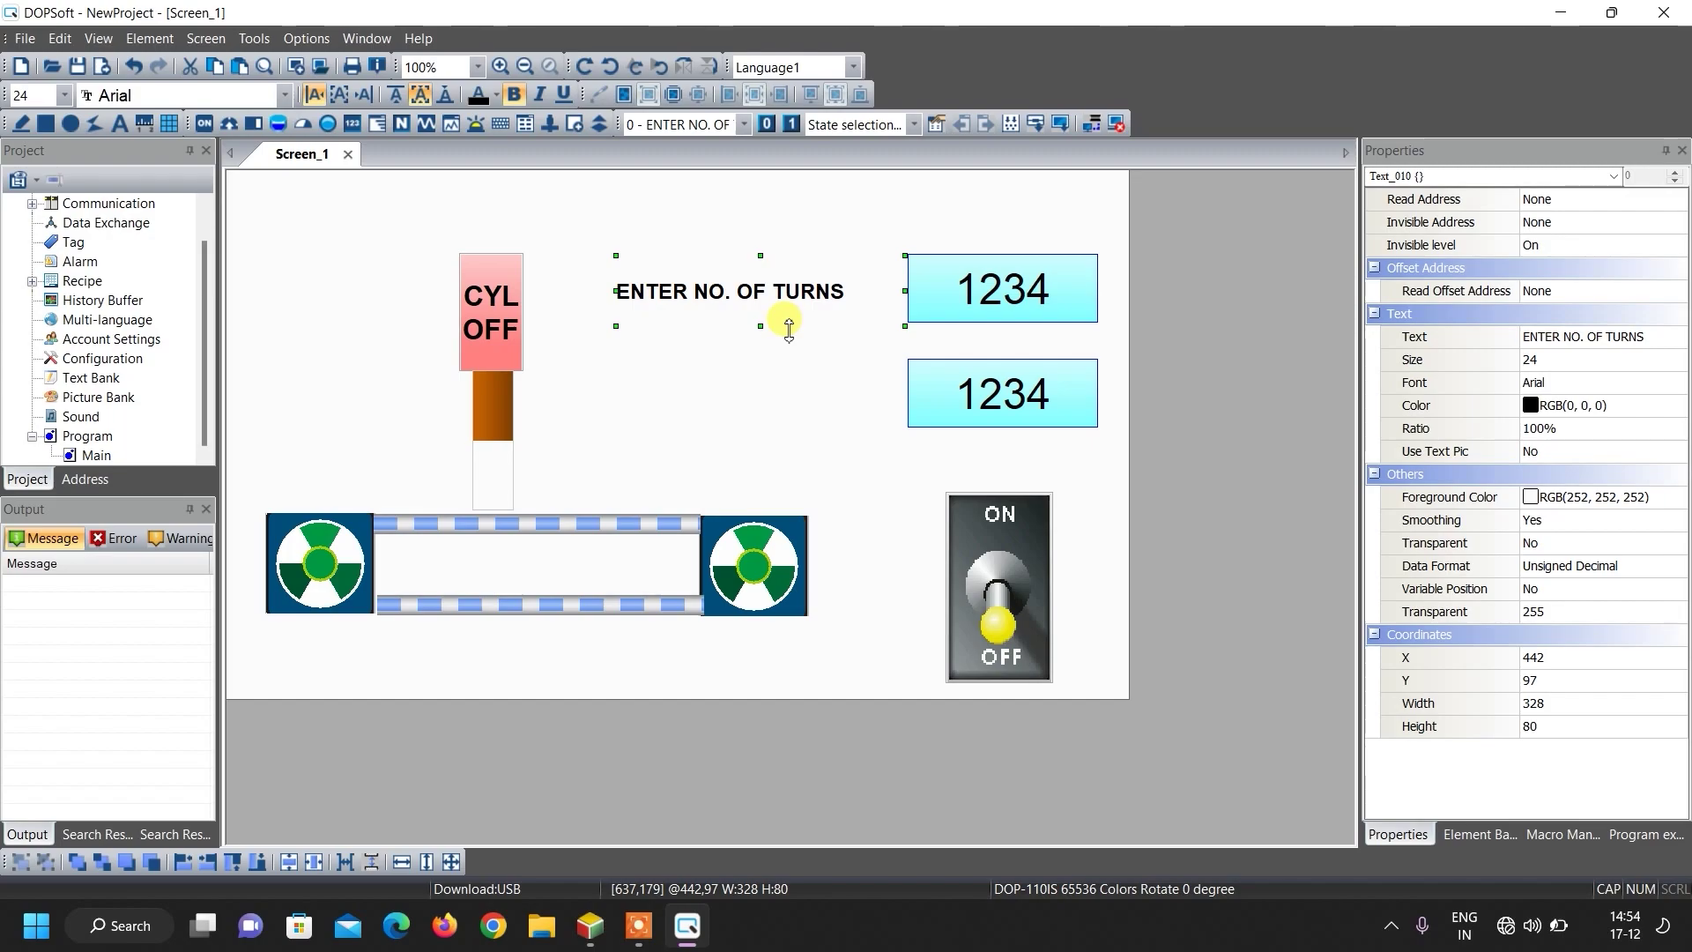
# Step: Duplicate the label beside the lower entry and change it to 'ENTER STAMPING TIME'
pyautogui.hotkey('ctrl', 'v')
pyautogui.moveTo(758, 300); pyautogui.dragTo(760, 386)
pyautogui.doubleClick(760, 386)
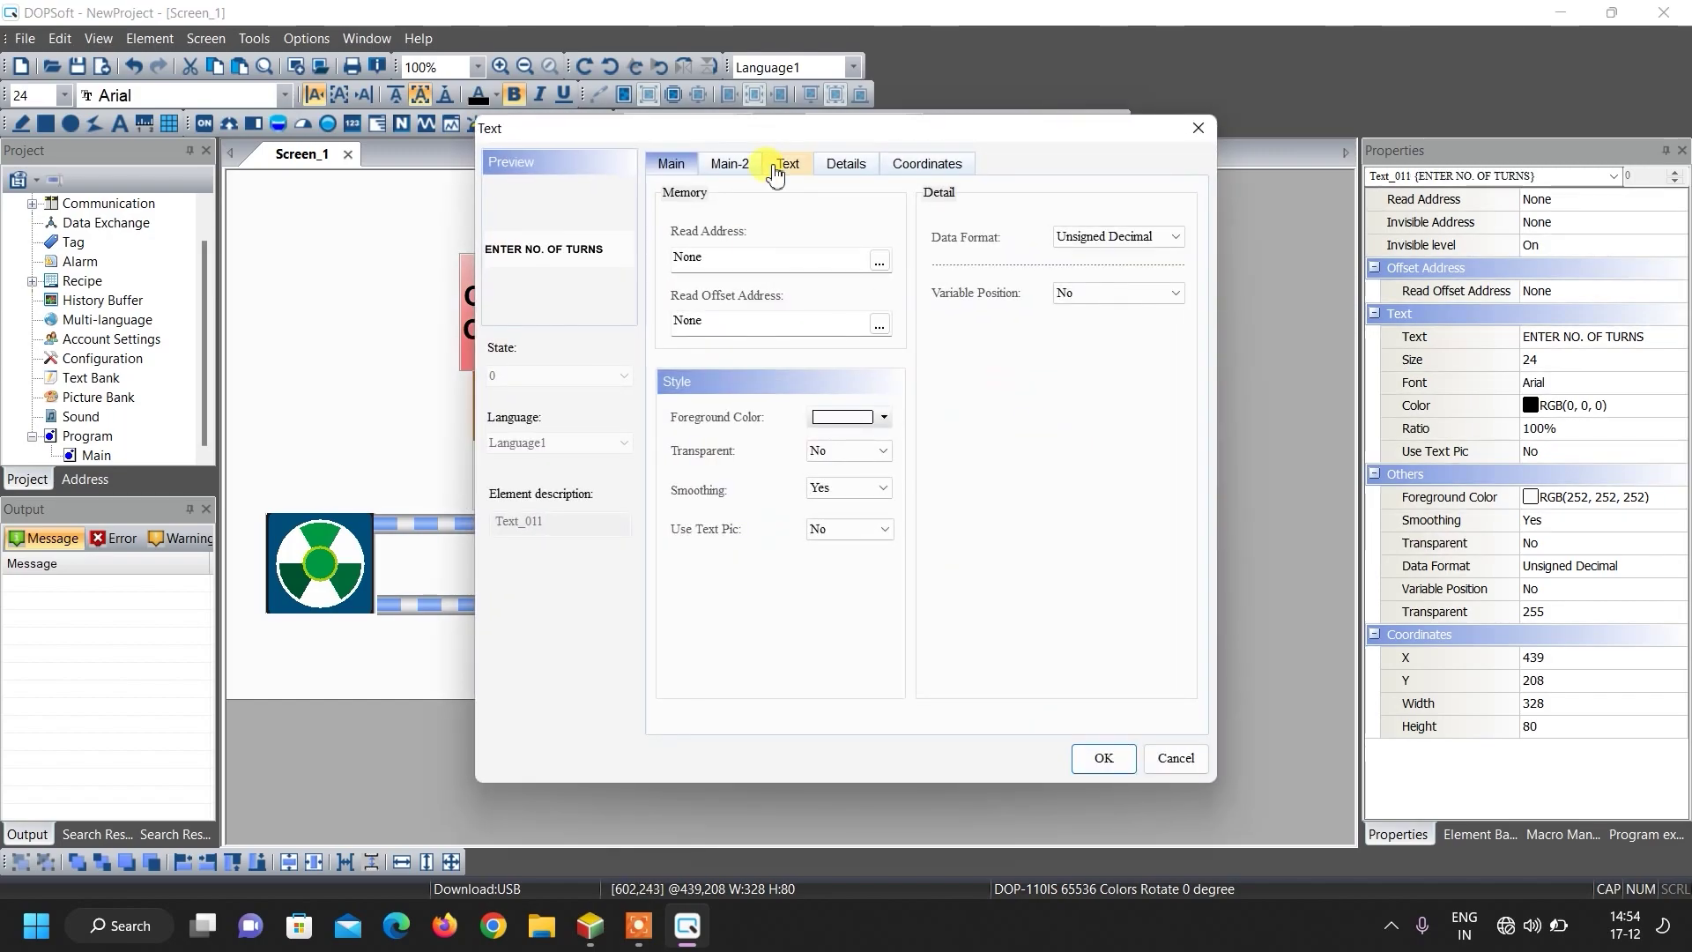
pyautogui.click(781, 175)
pyautogui.write('STAMPING TIME')
pyautogui.click(1101, 757)
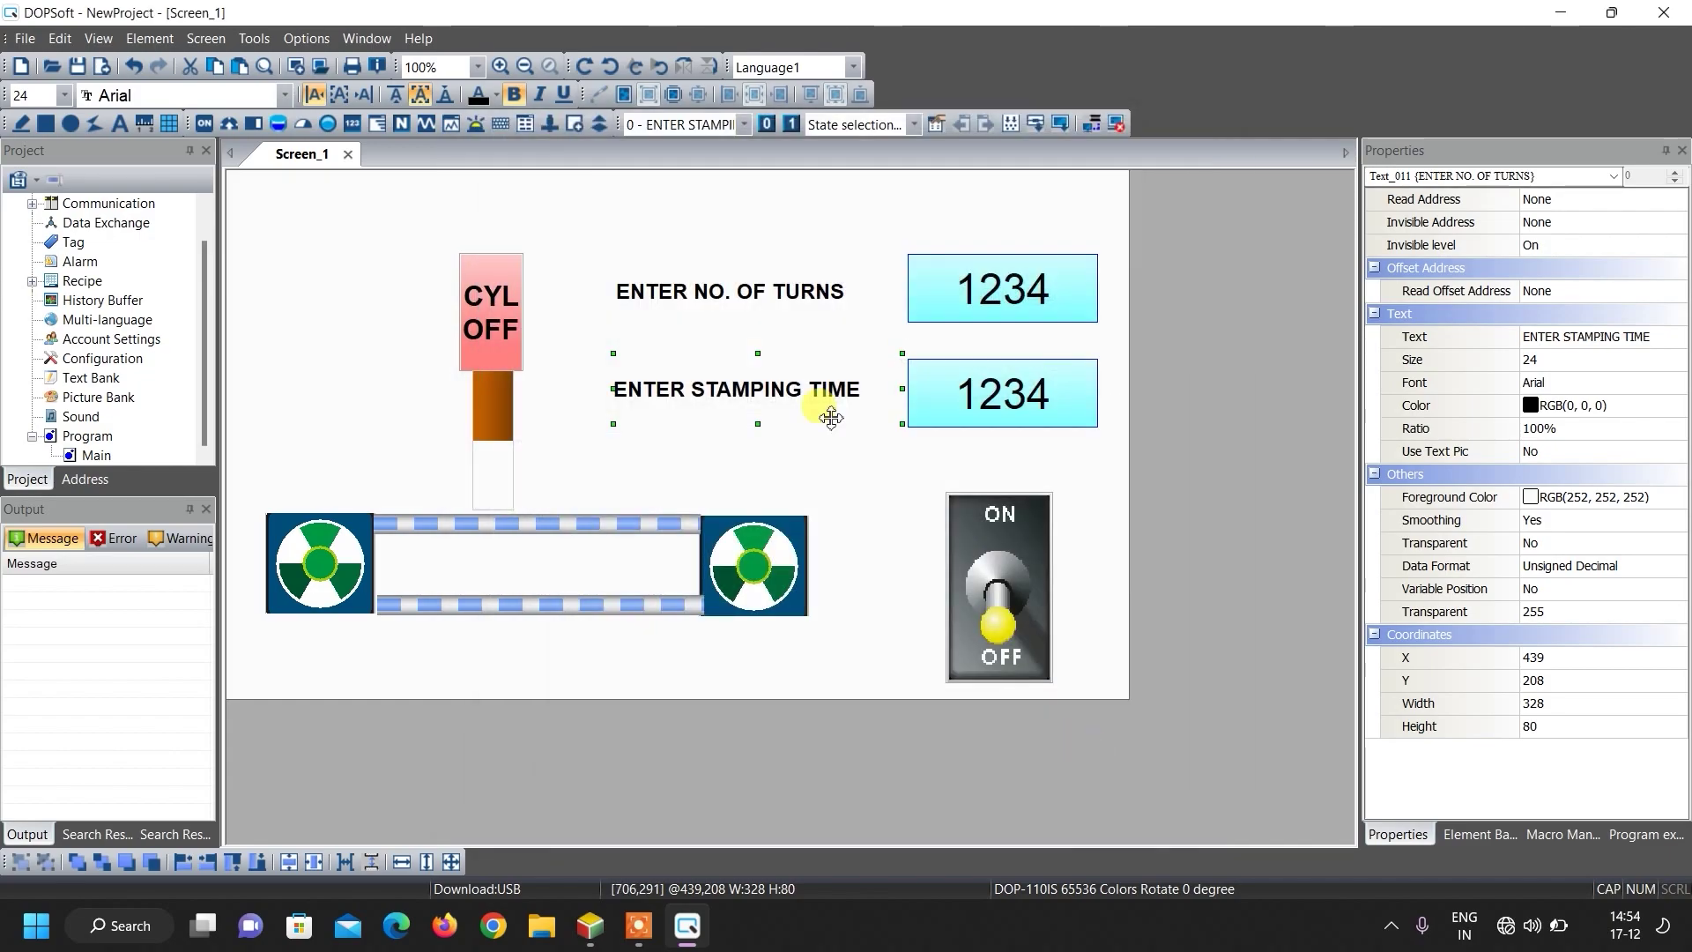
pyautogui.click(119, 123)
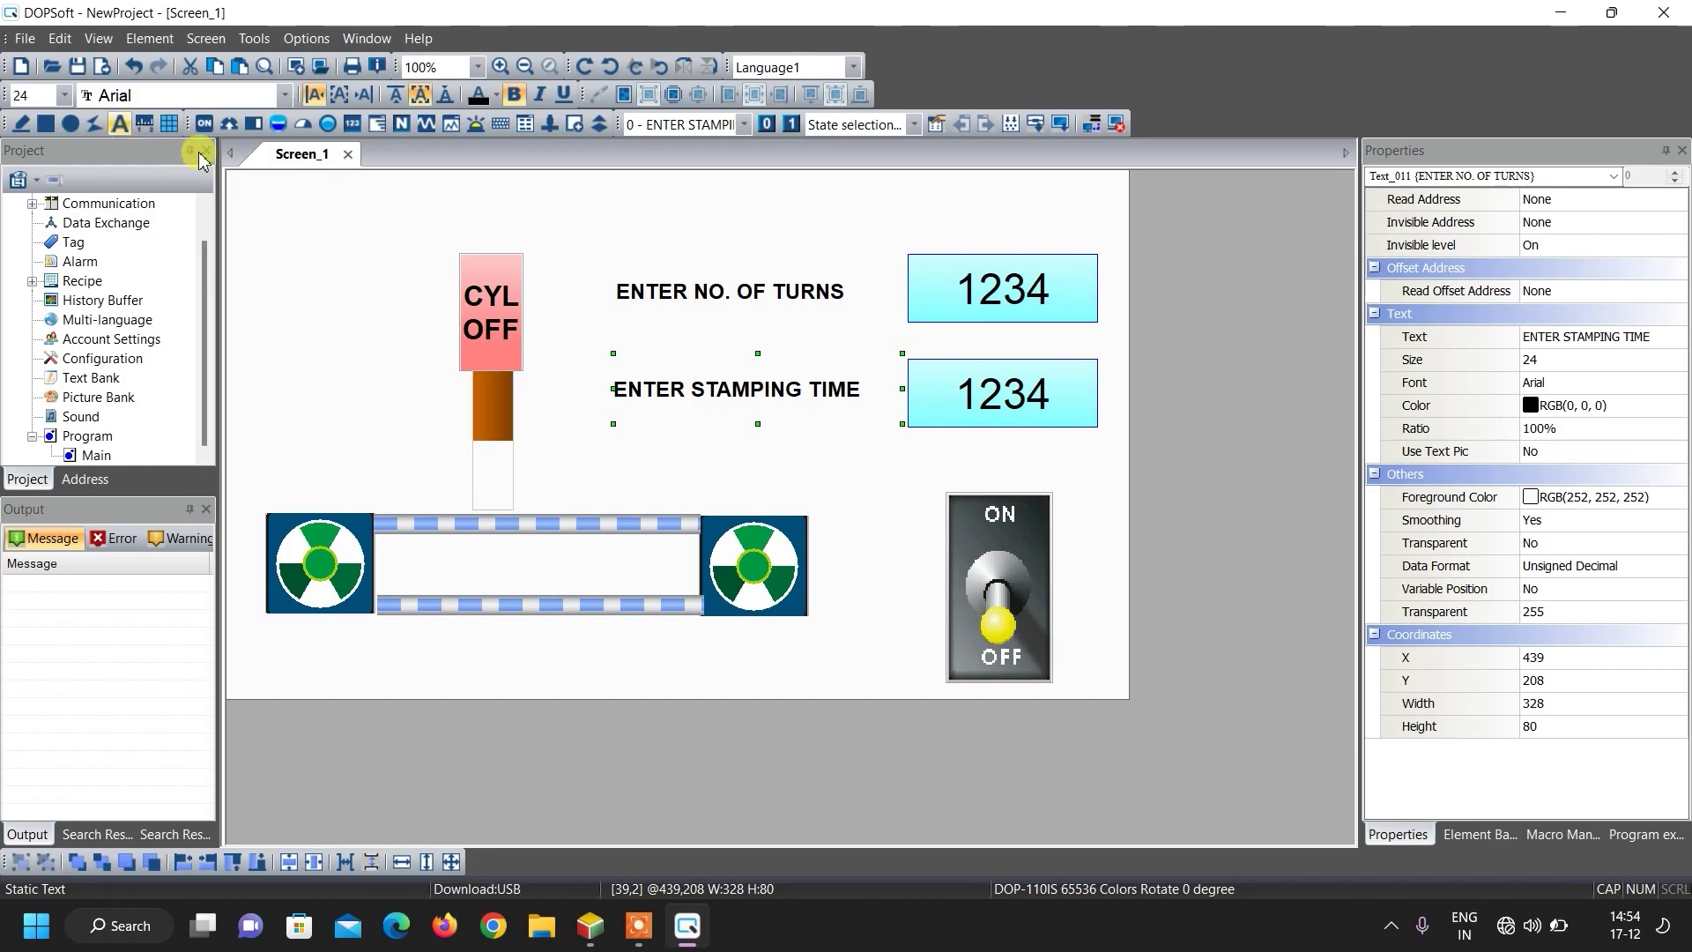
# Step: Add a wide blue text box across the top reading 'AUTOMATIC STAMPING MACHINE'
pyautogui.moveTo(311, 181); pyautogui.dragTo(1063, 240)
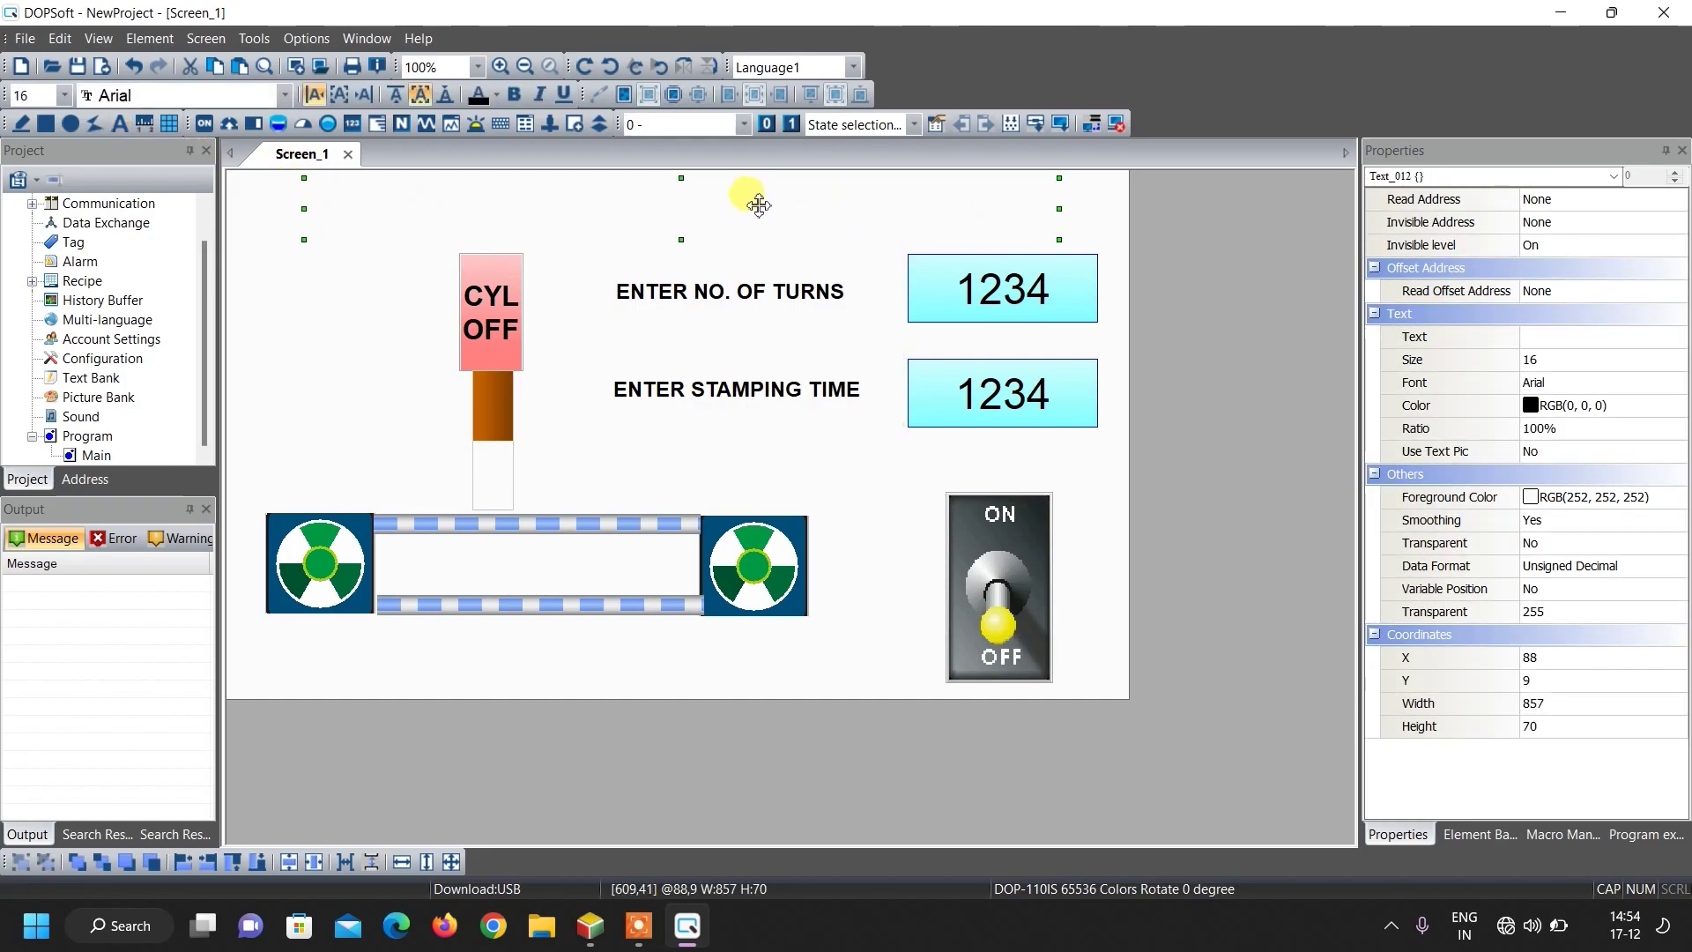
pyautogui.click(786, 164)
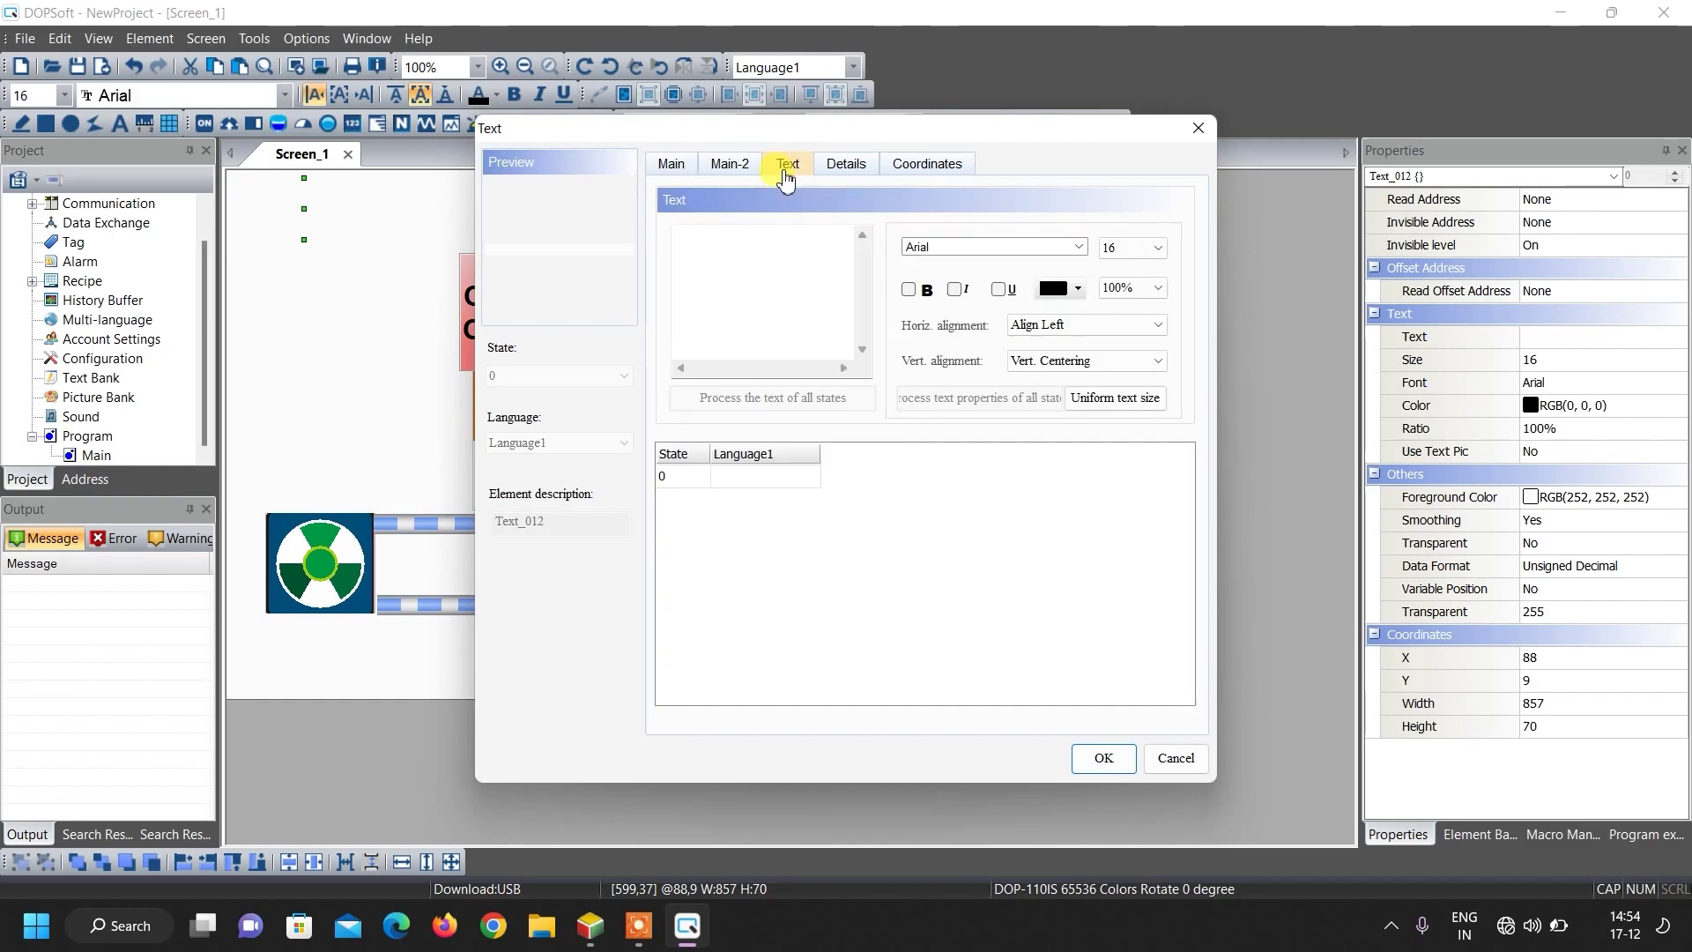
pyautogui.click(776, 245)
pyautogui.write('AUTOMATIC STAMPING MACHINE')
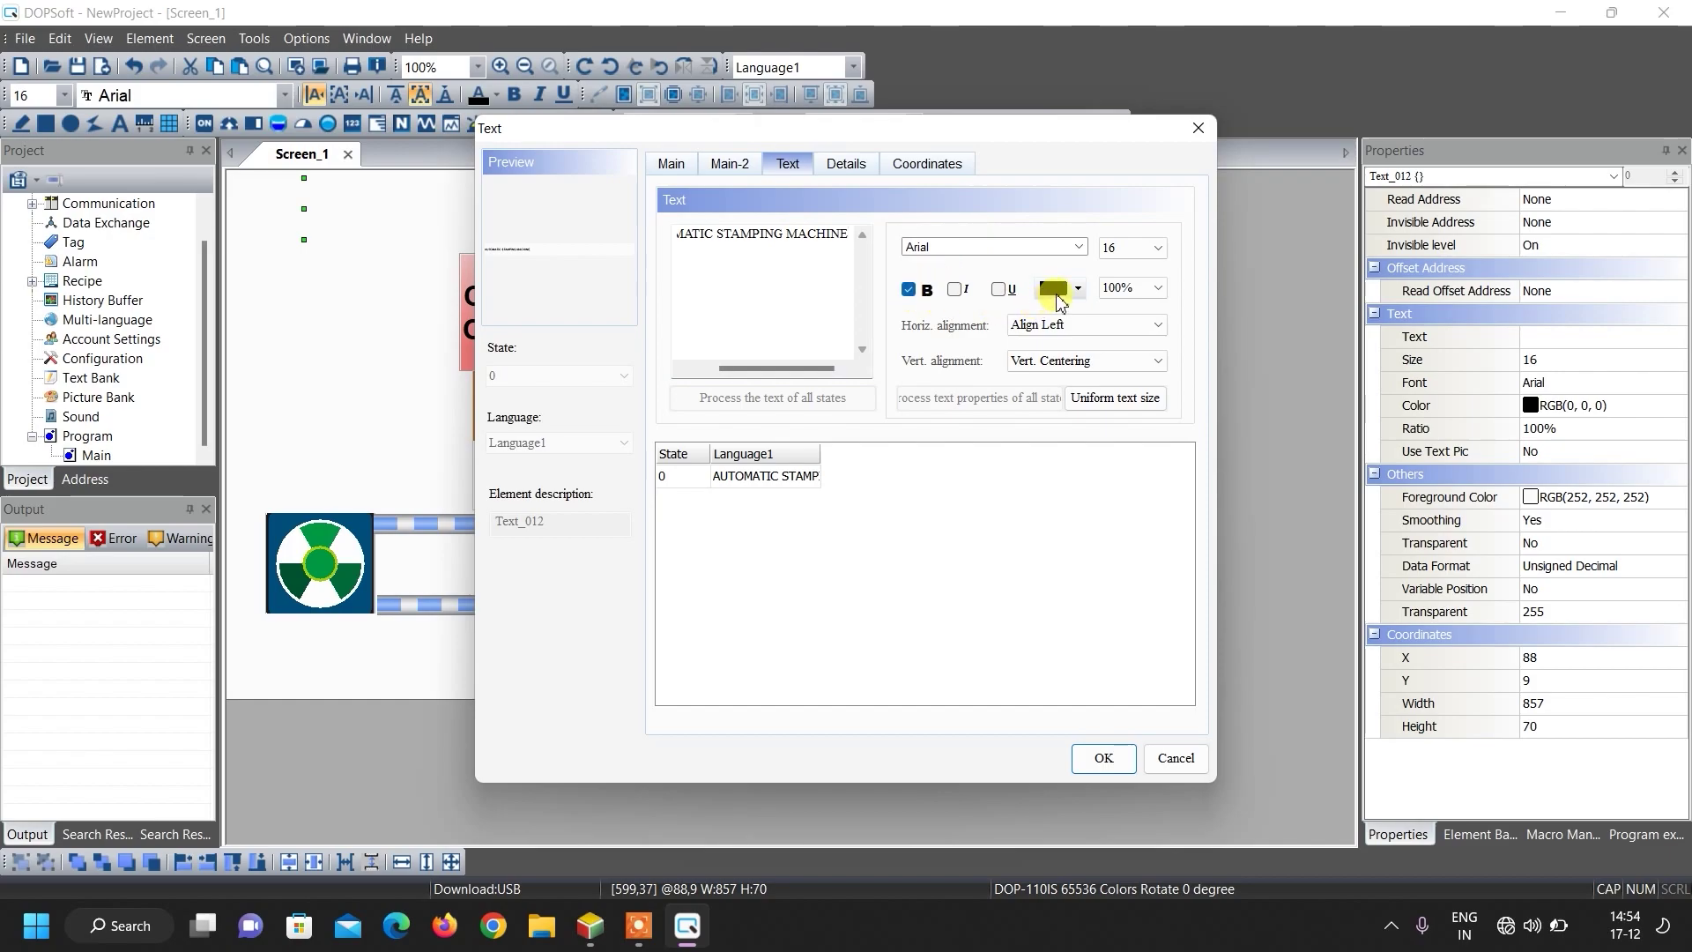
pyautogui.click(1053, 288)
pyautogui.click(719, 387)
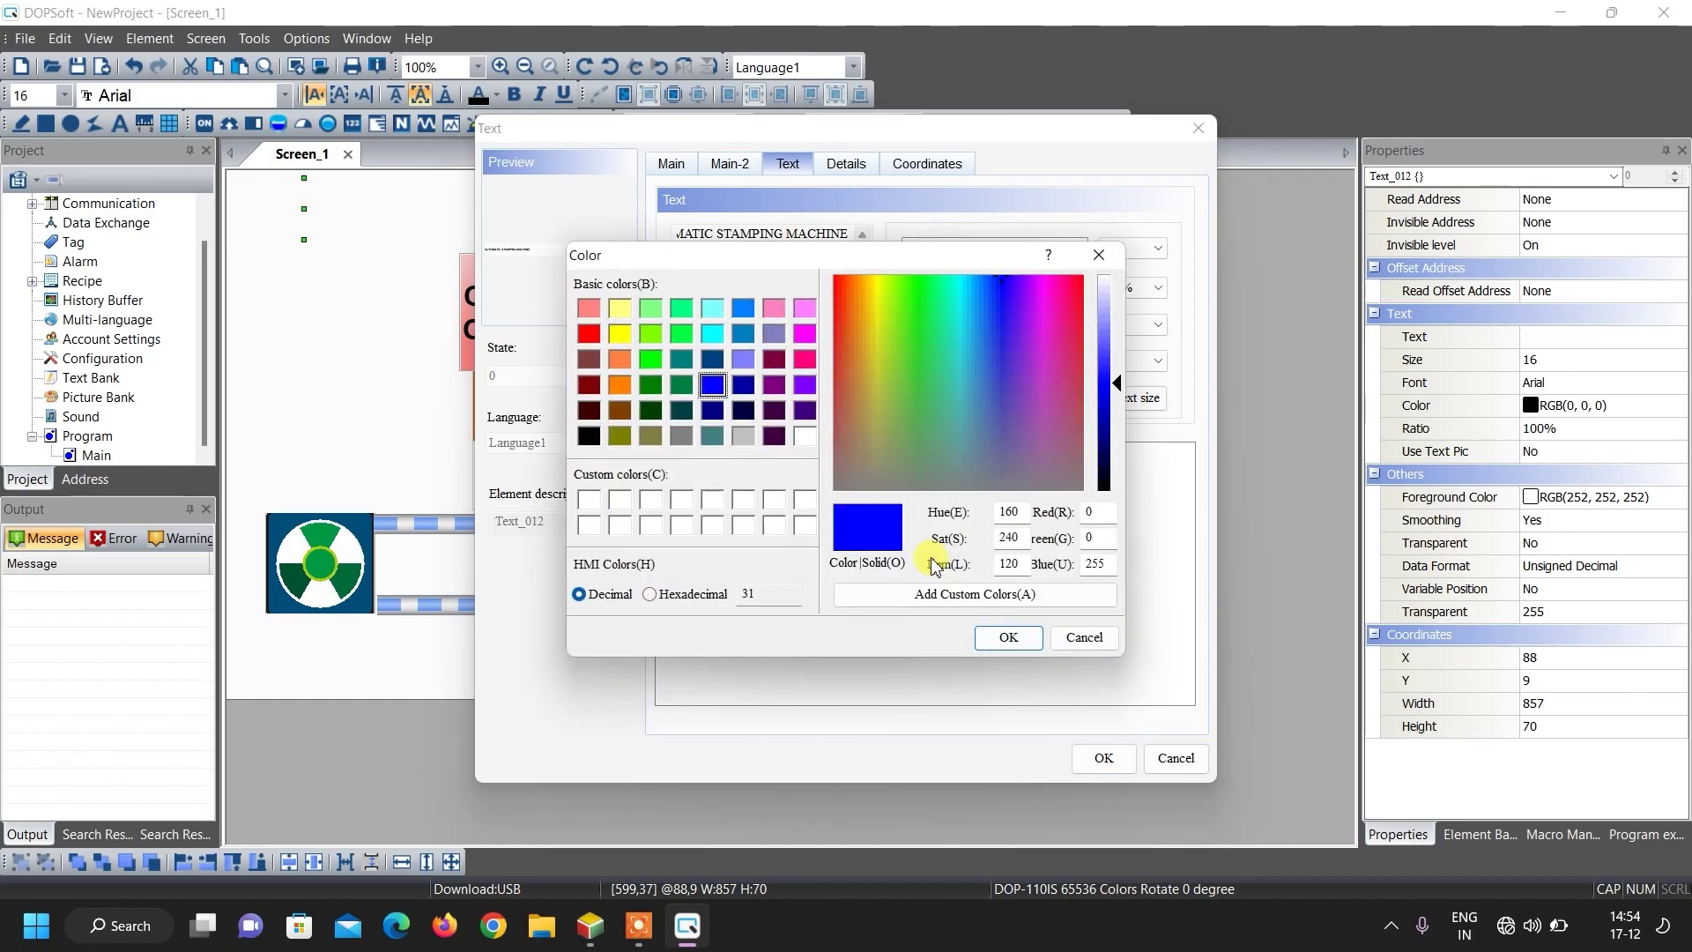
pyautogui.click(1007, 638)
# Step: Centre the title horizontally and set its font to Arial Black, size 32
pyautogui.click(1048, 339)
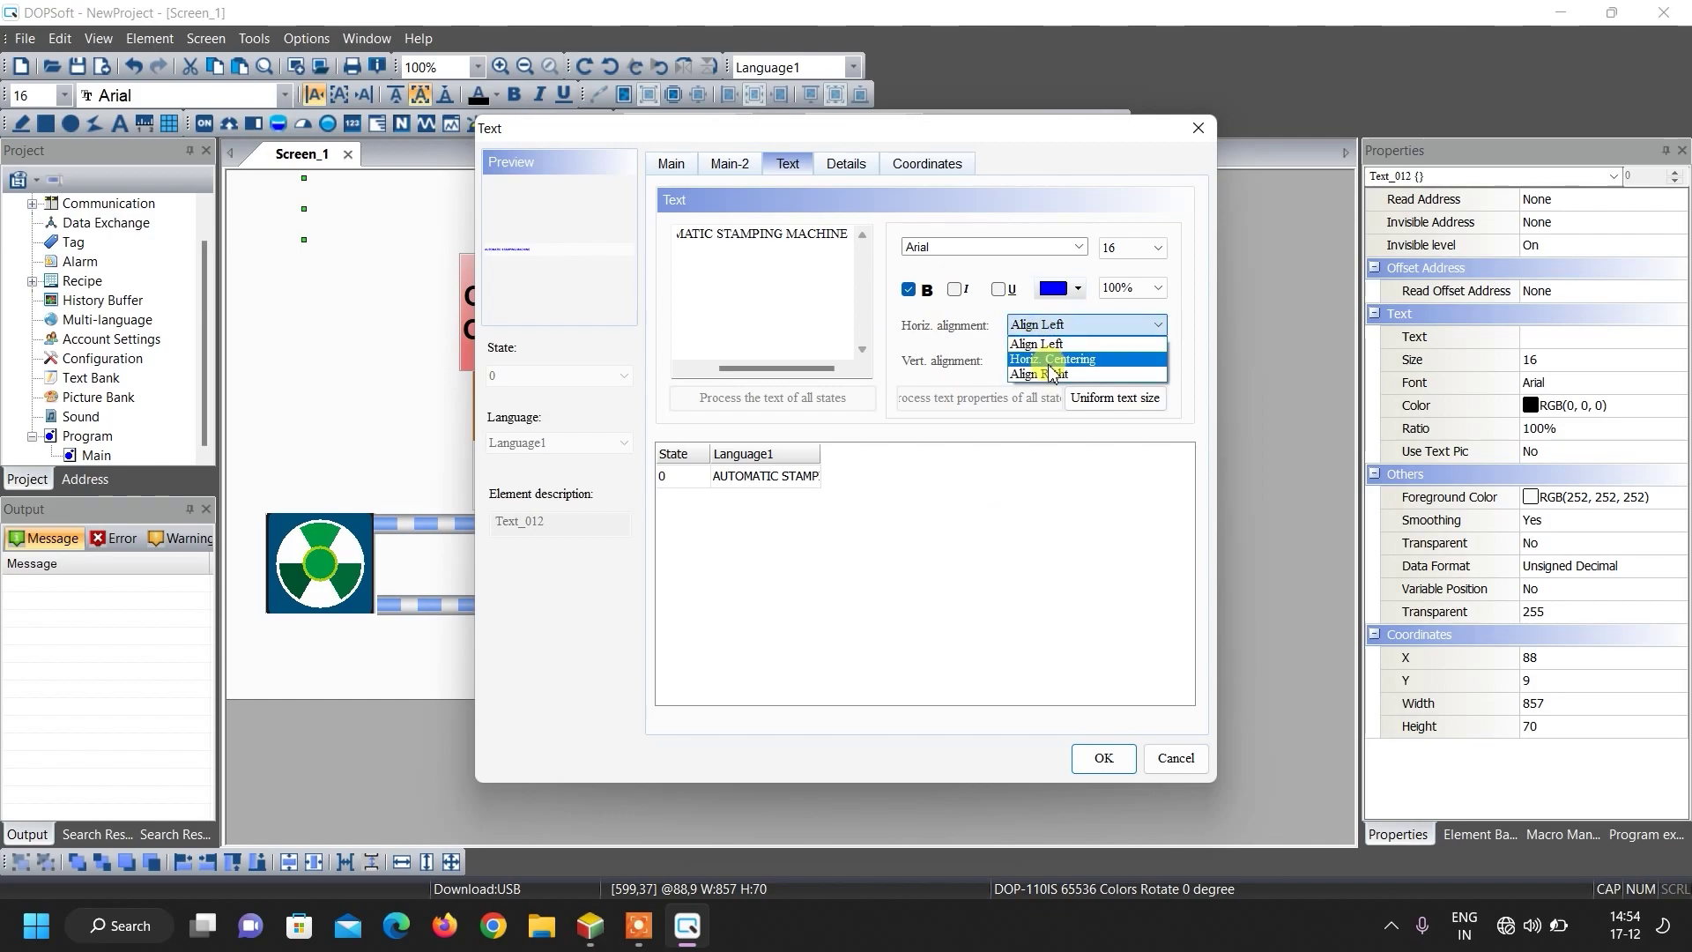
pyautogui.click(1053, 359)
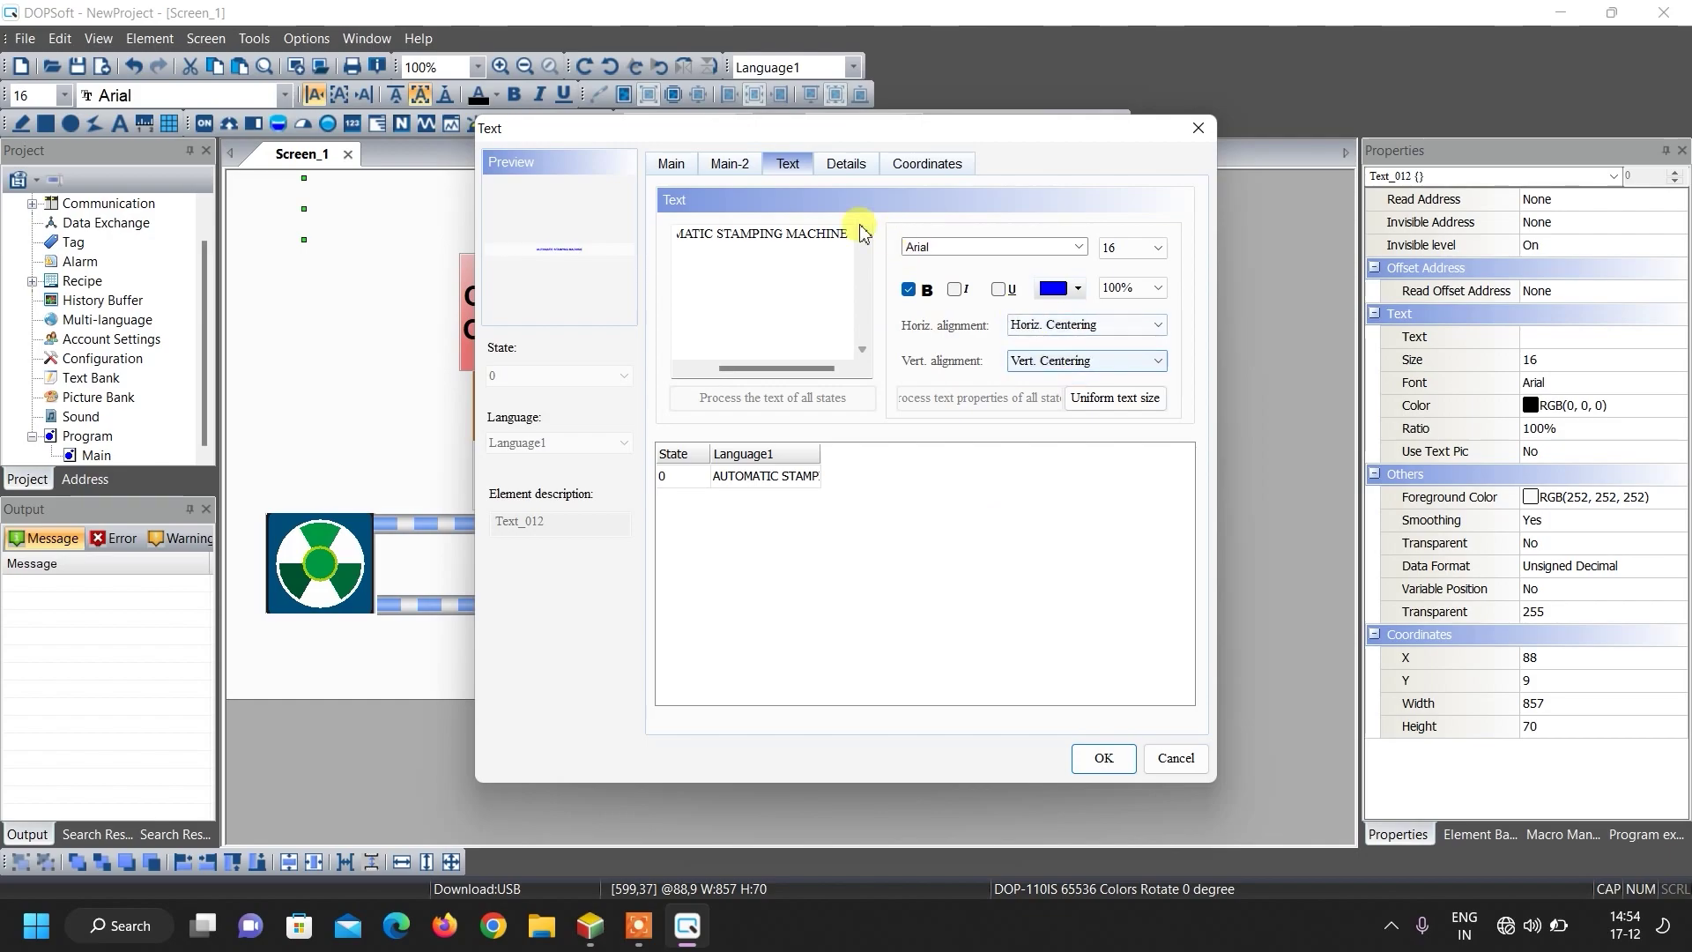
pyautogui.click(963, 249)
pyautogui.scroll(-3, 1012, 374)
pyautogui.scroll(-6, 1012, 395)
pyautogui.scroll(-5, 1010, 391)
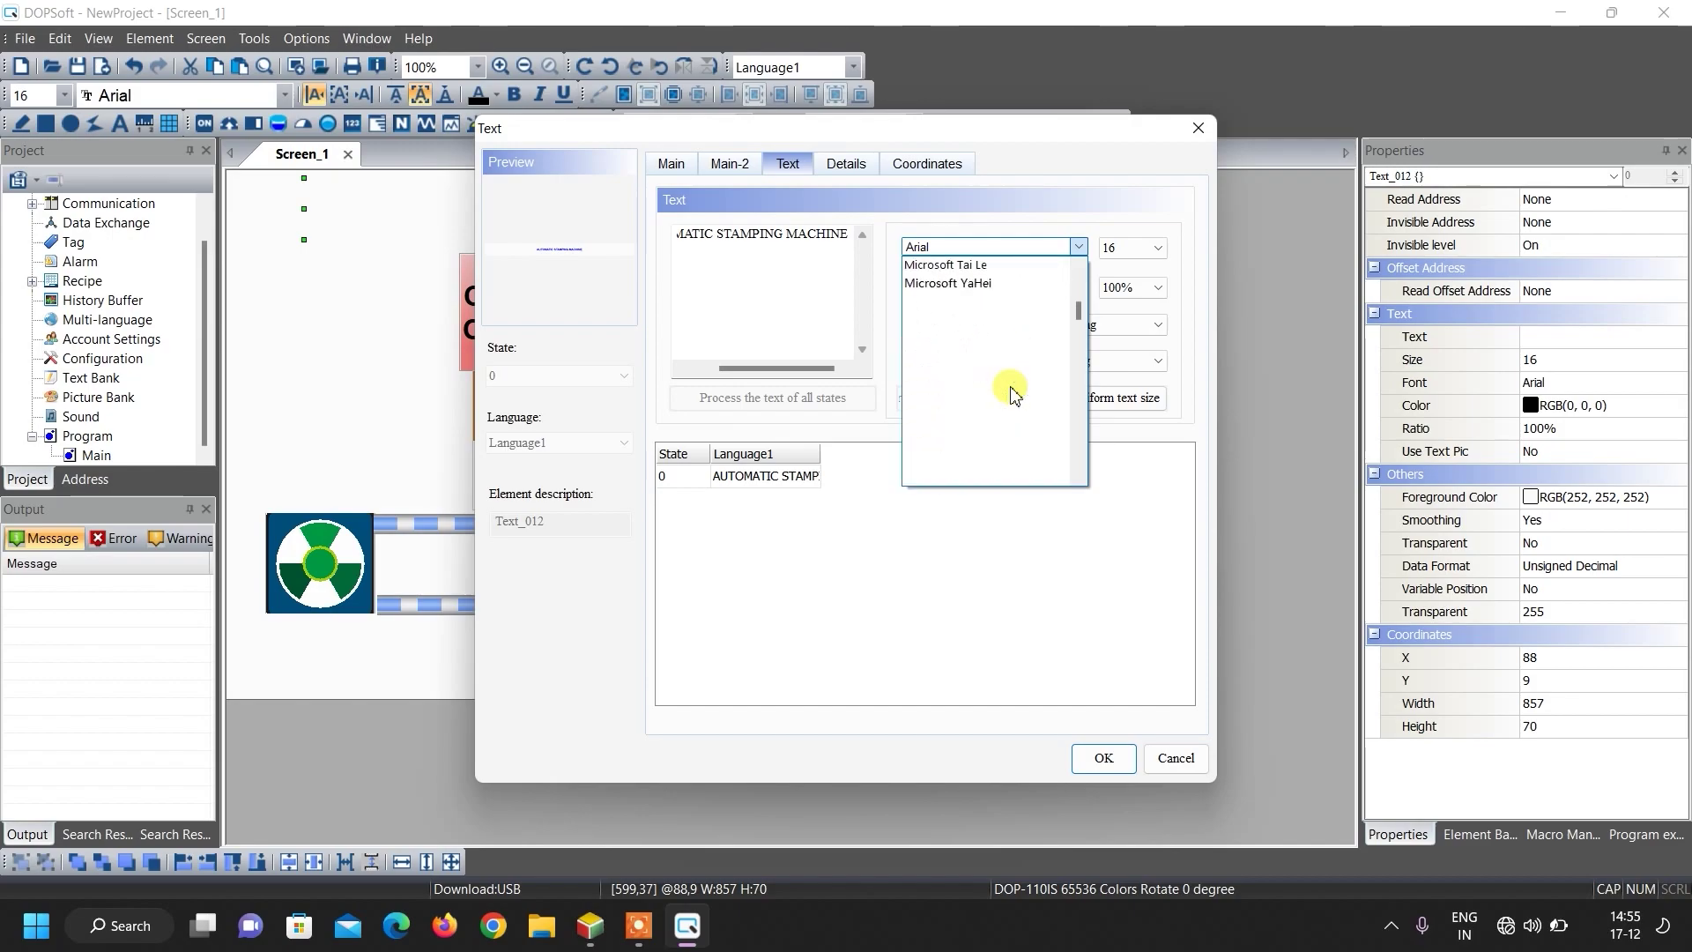
pyautogui.moveTo(1078, 317); pyautogui.dragTo(1061, 267)
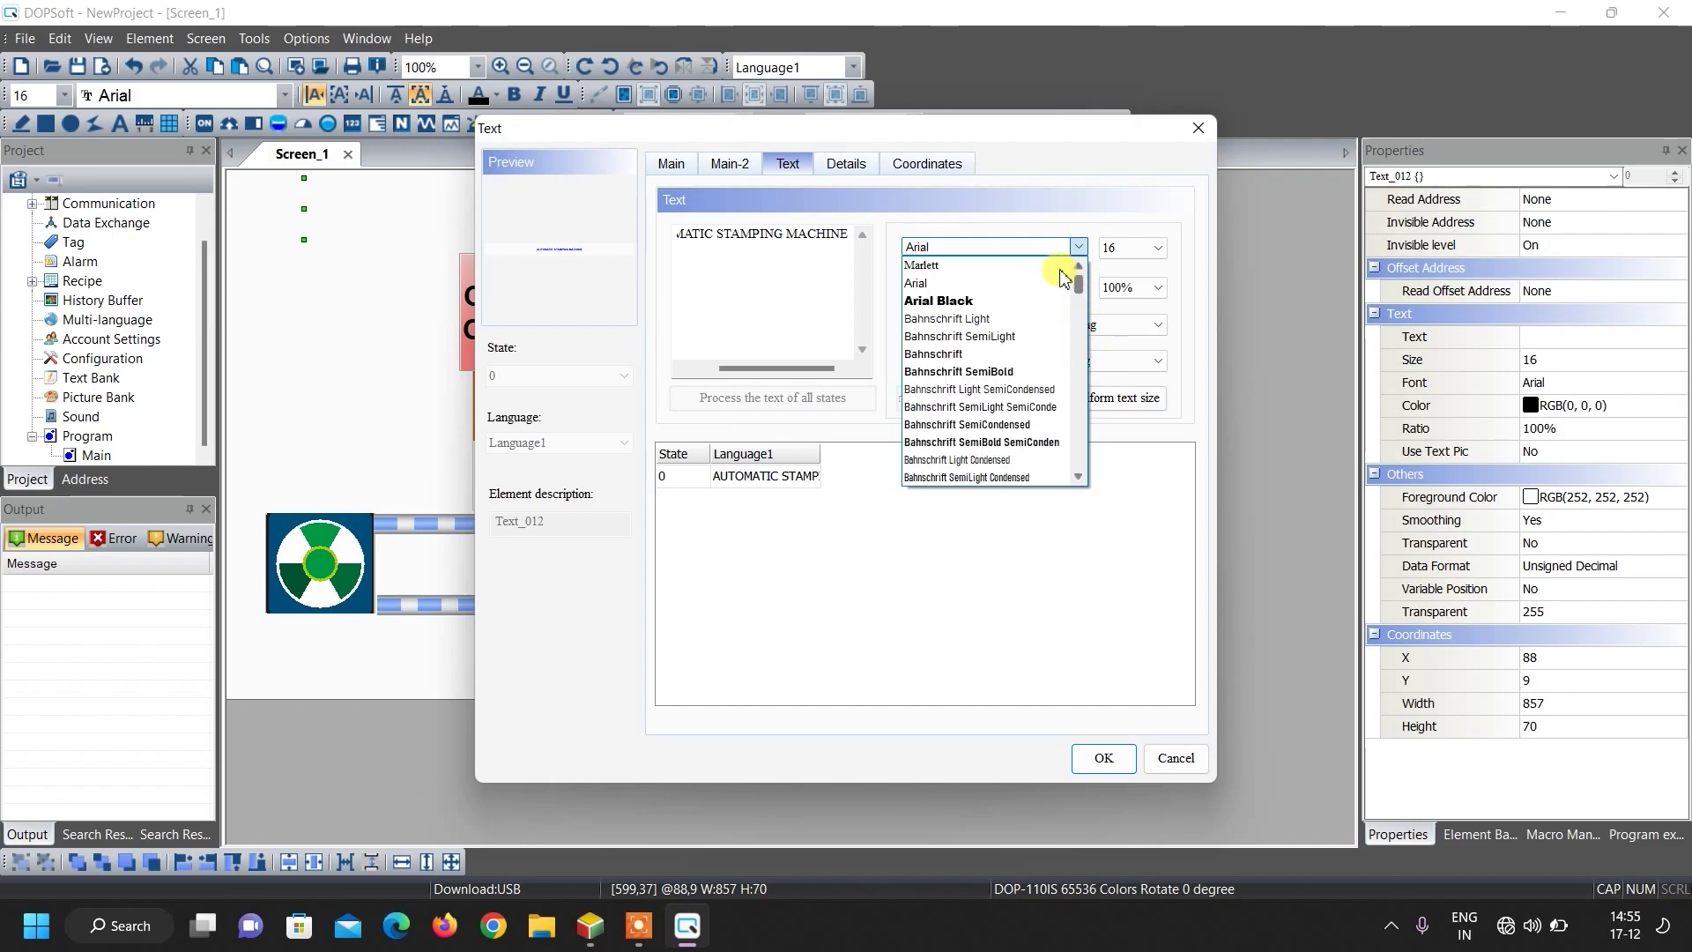
pyautogui.click(972, 291)
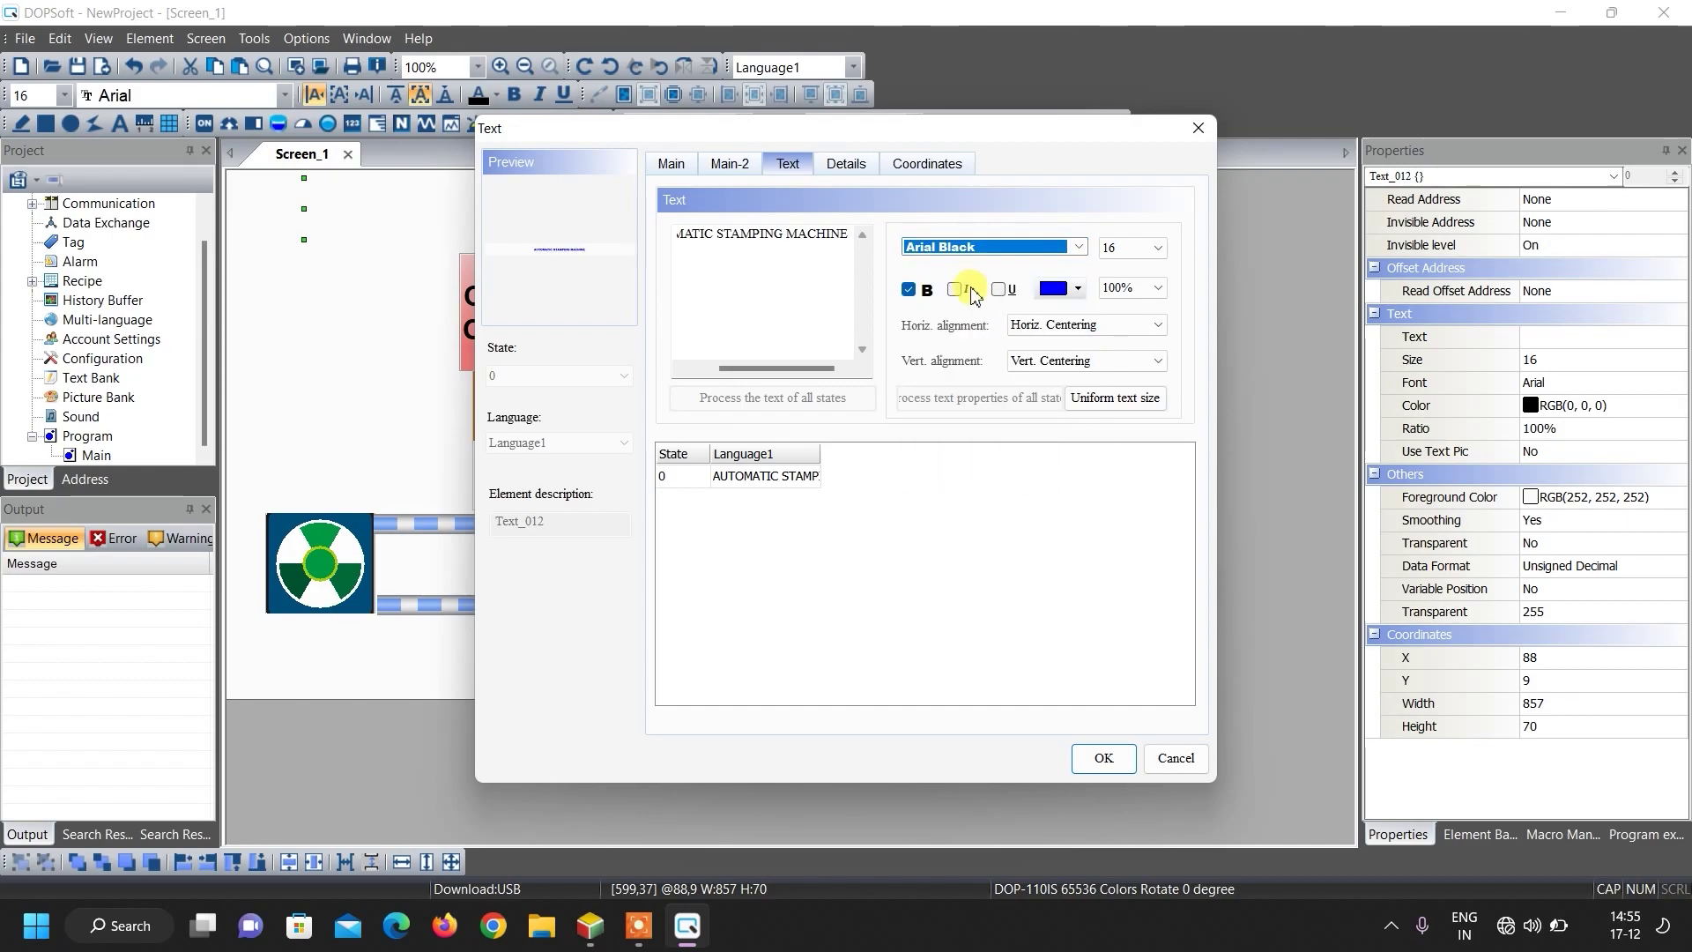
pyautogui.click(1111, 249)
pyautogui.click(1128, 463)
pyautogui.click(1105, 759)
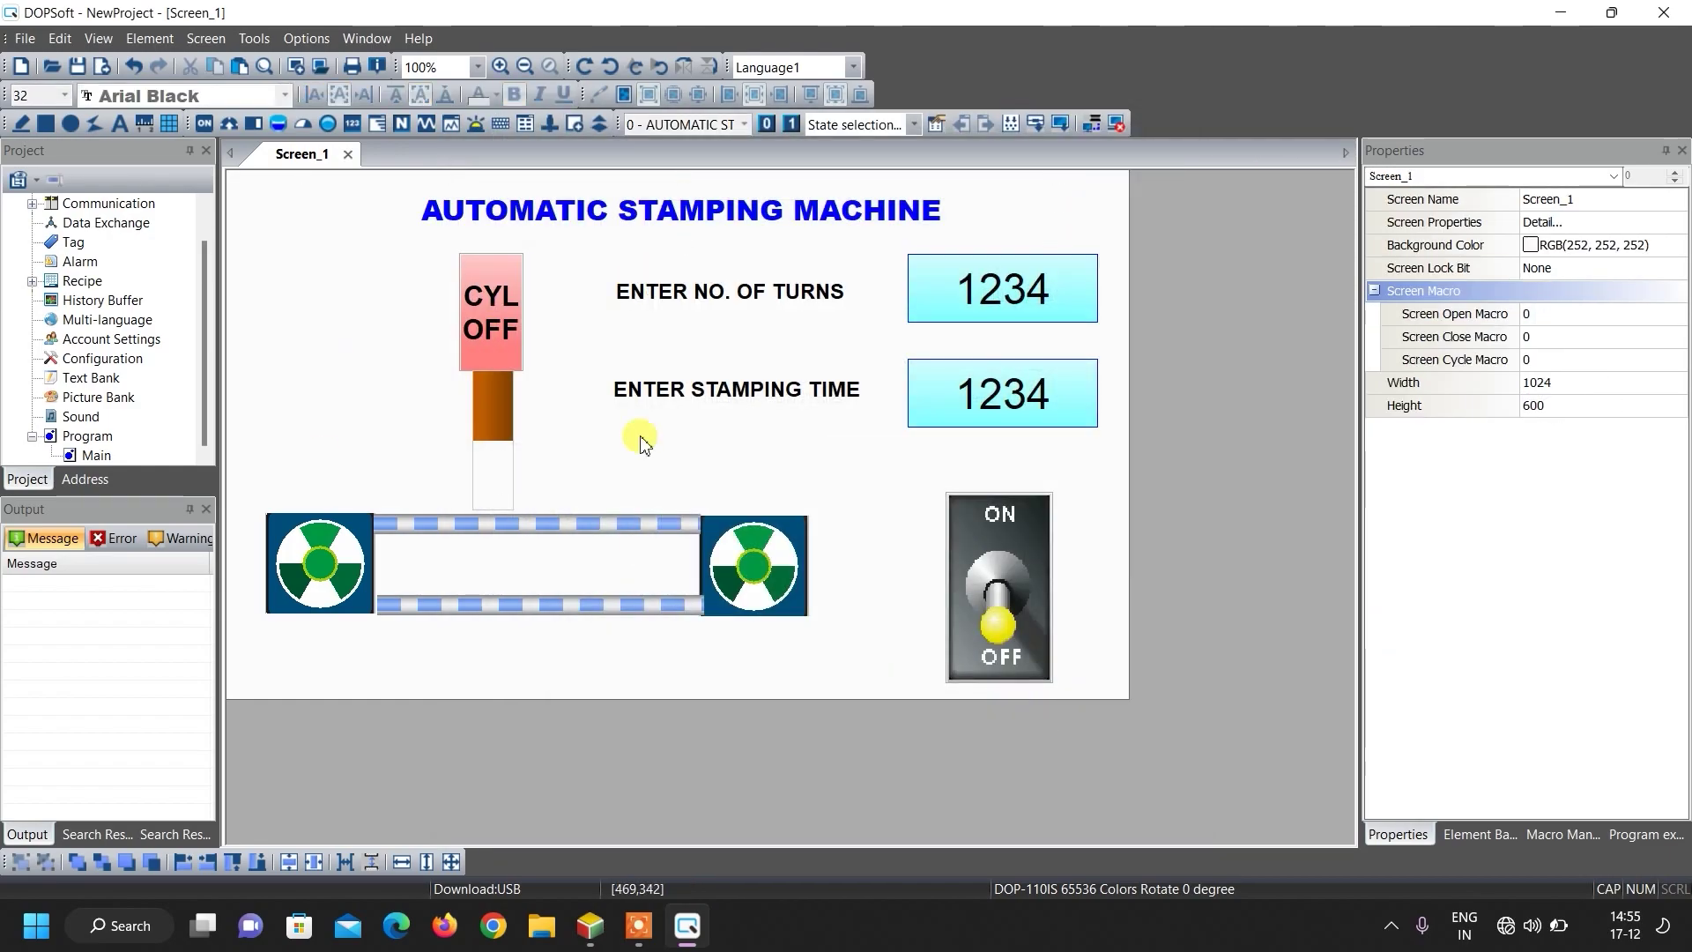
# Step: Write '$4 = 20' in Screen_1's open macro and save the update
pyautogui.click(211, 41)
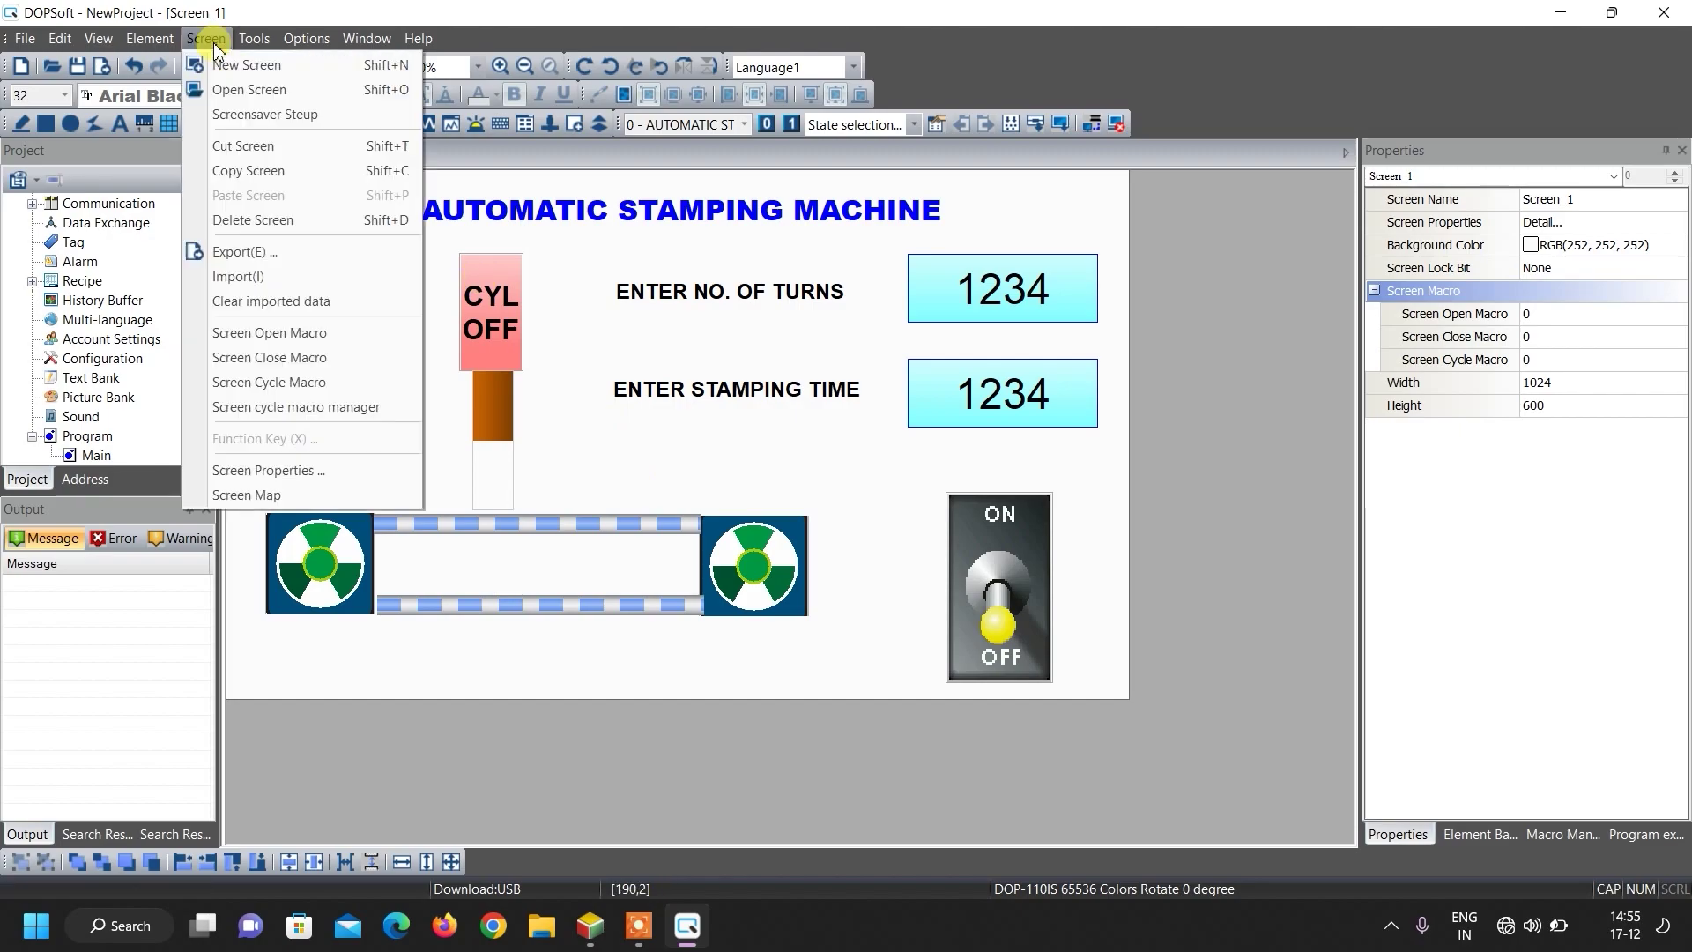
pyautogui.click(269, 333)
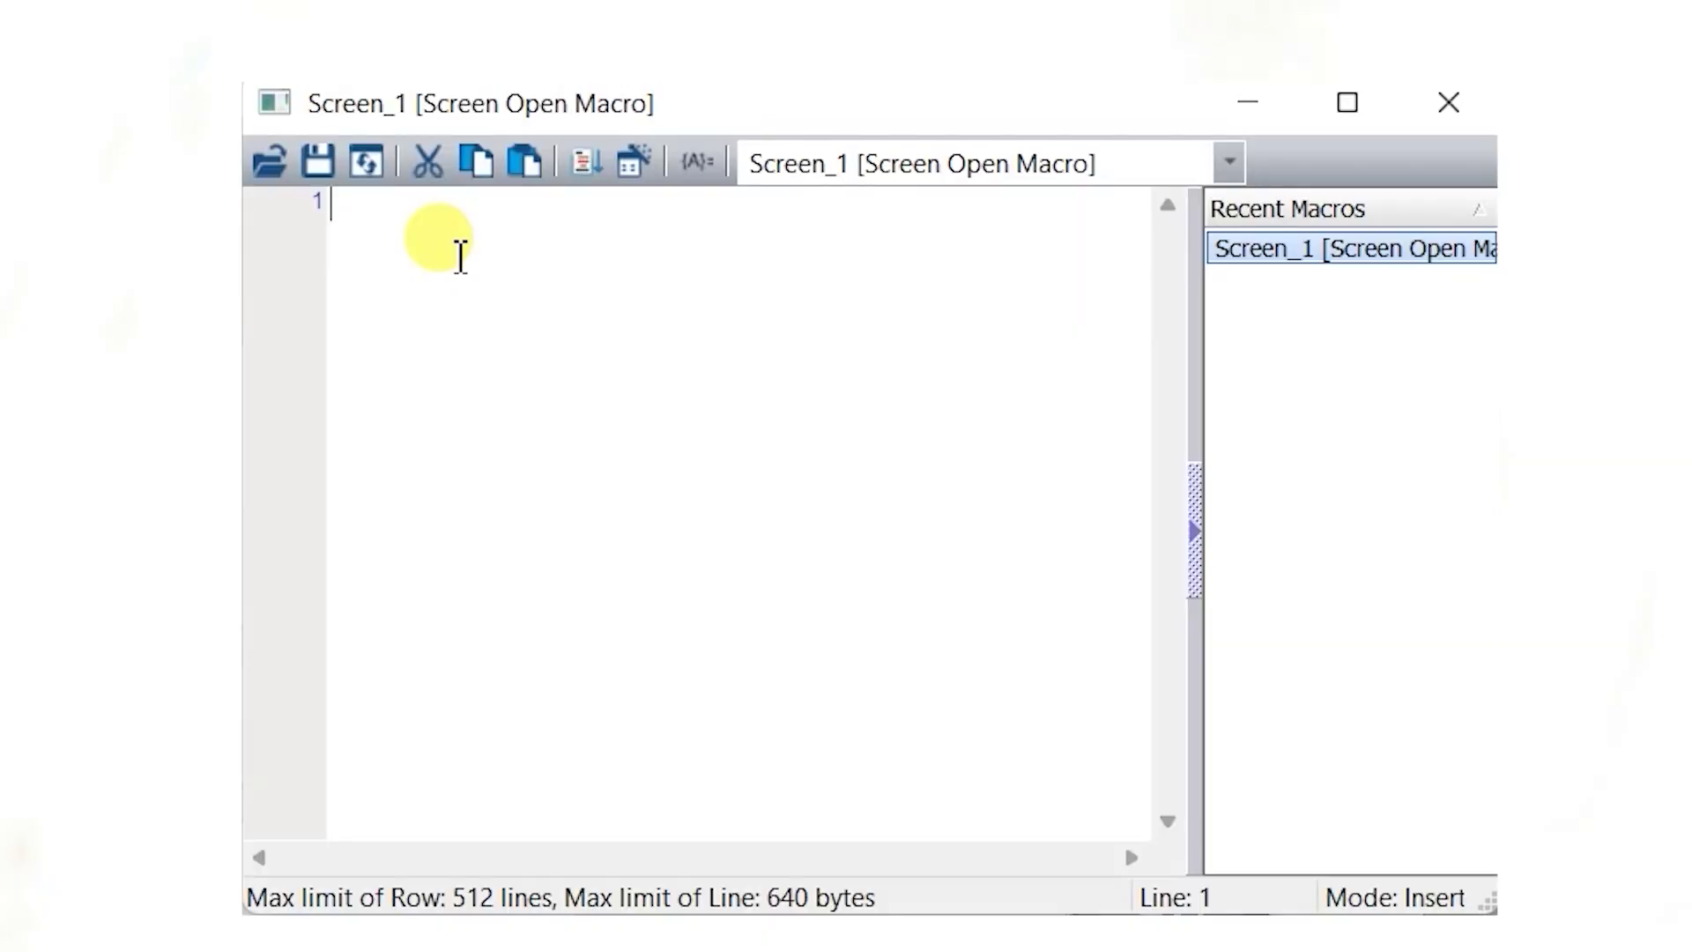
pyautogui.write('$')
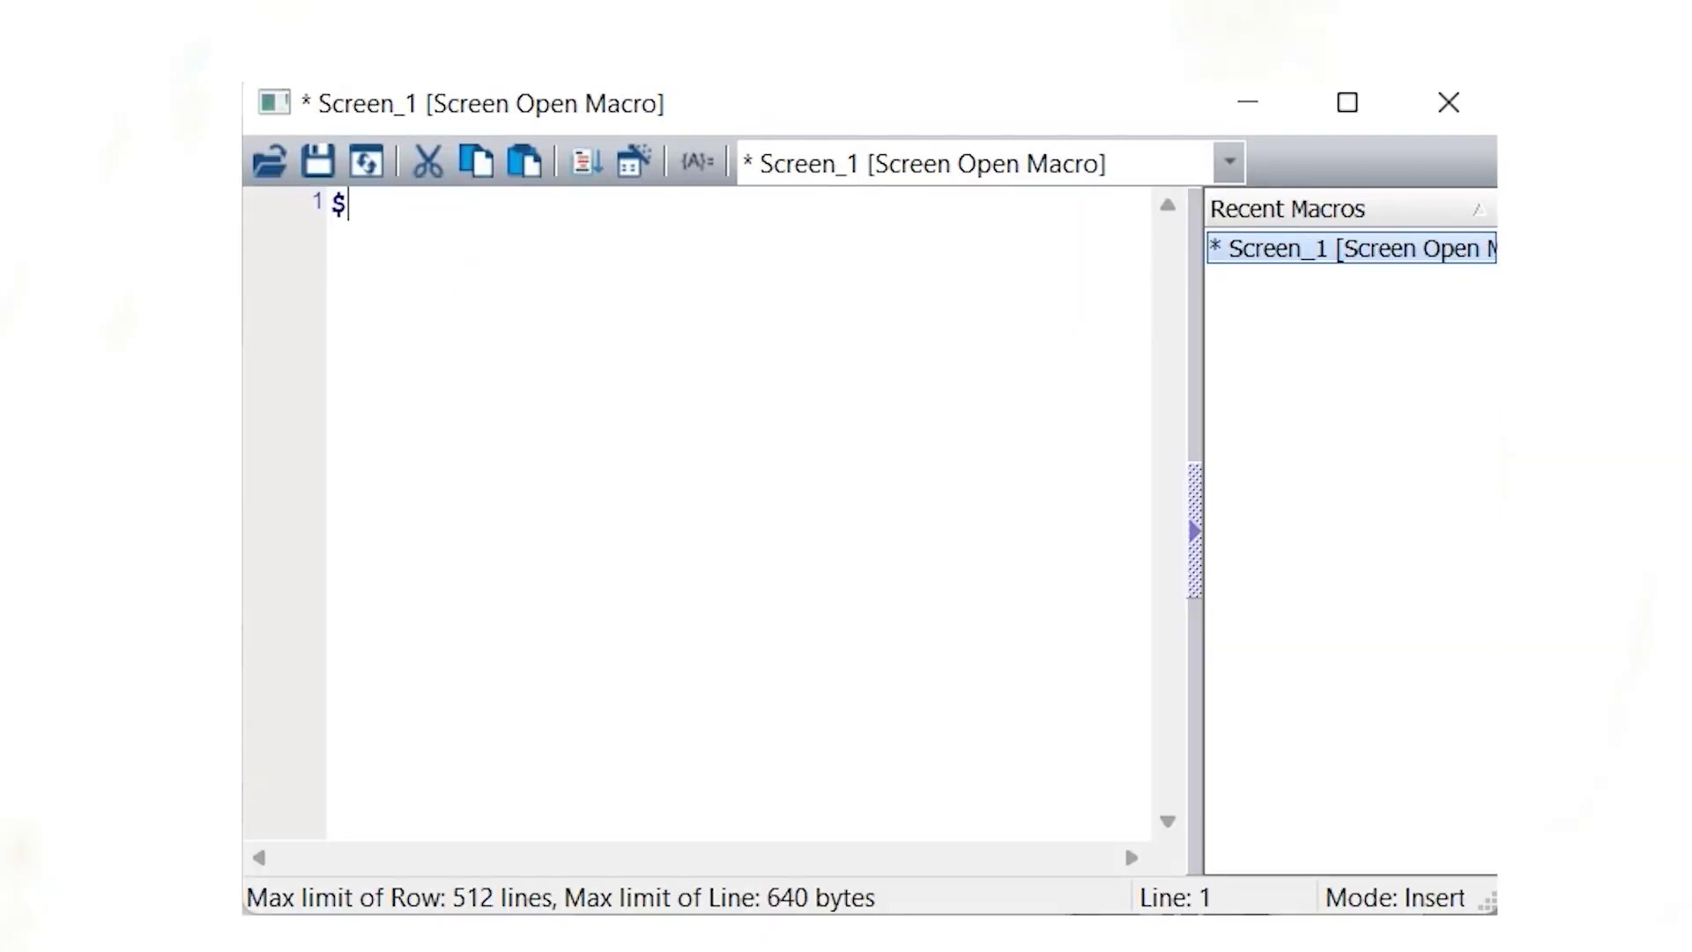
pyautogui.write('4 = 20')
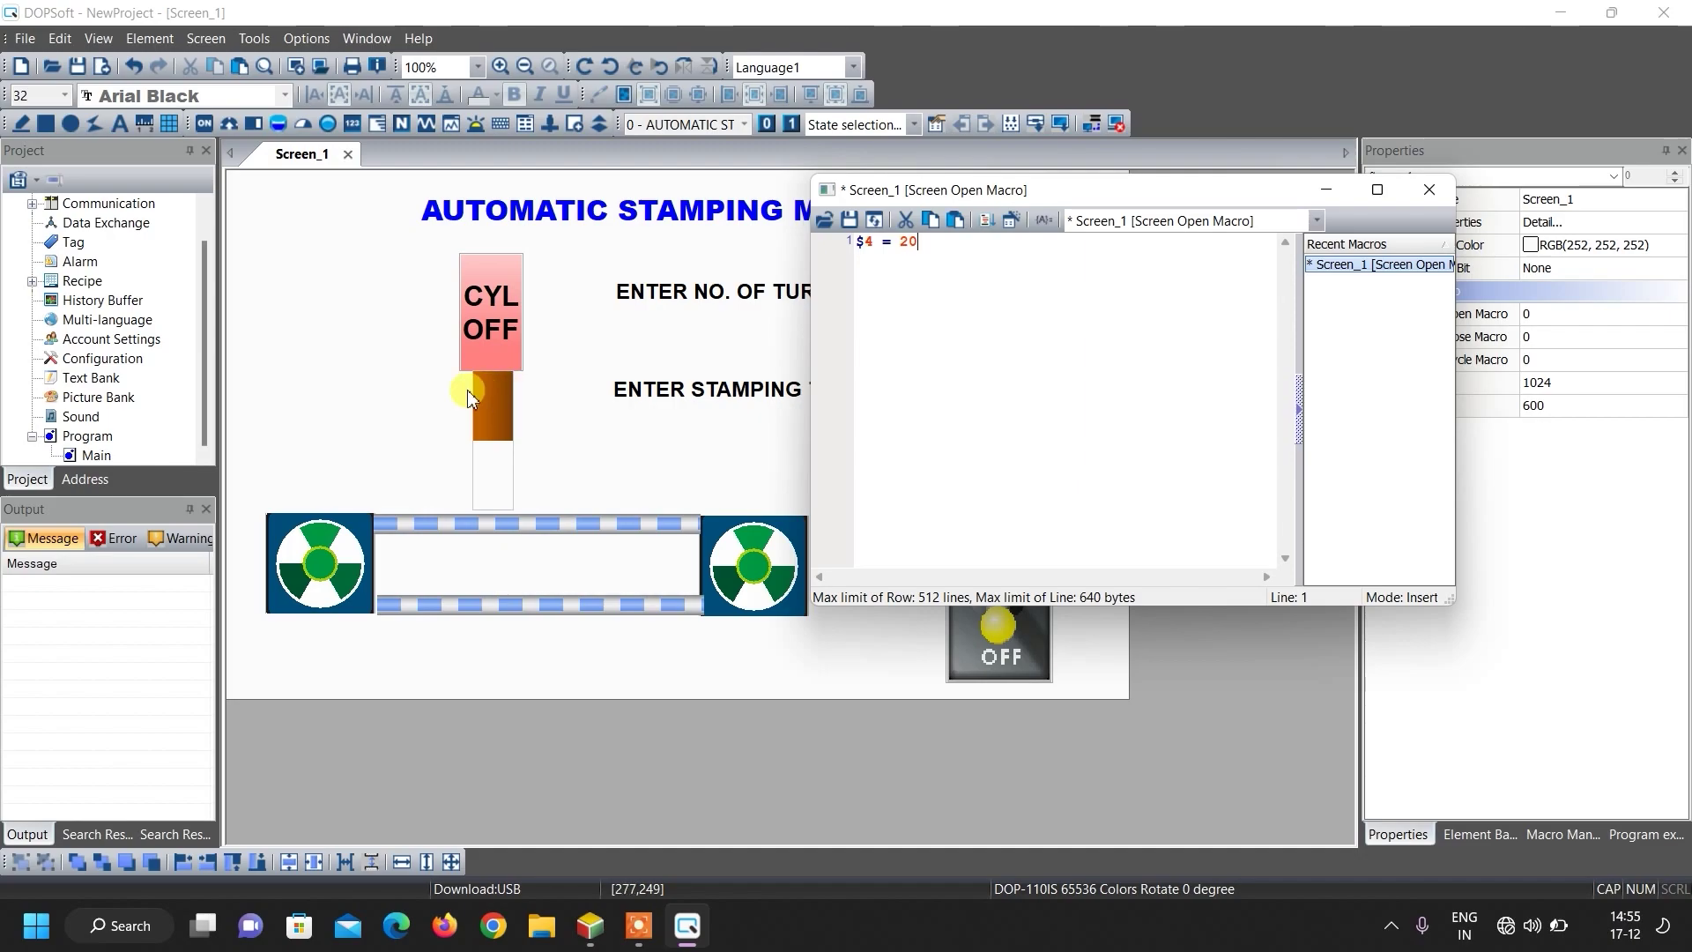
pyautogui.click(1425, 187)
pyautogui.click(1040, 441)
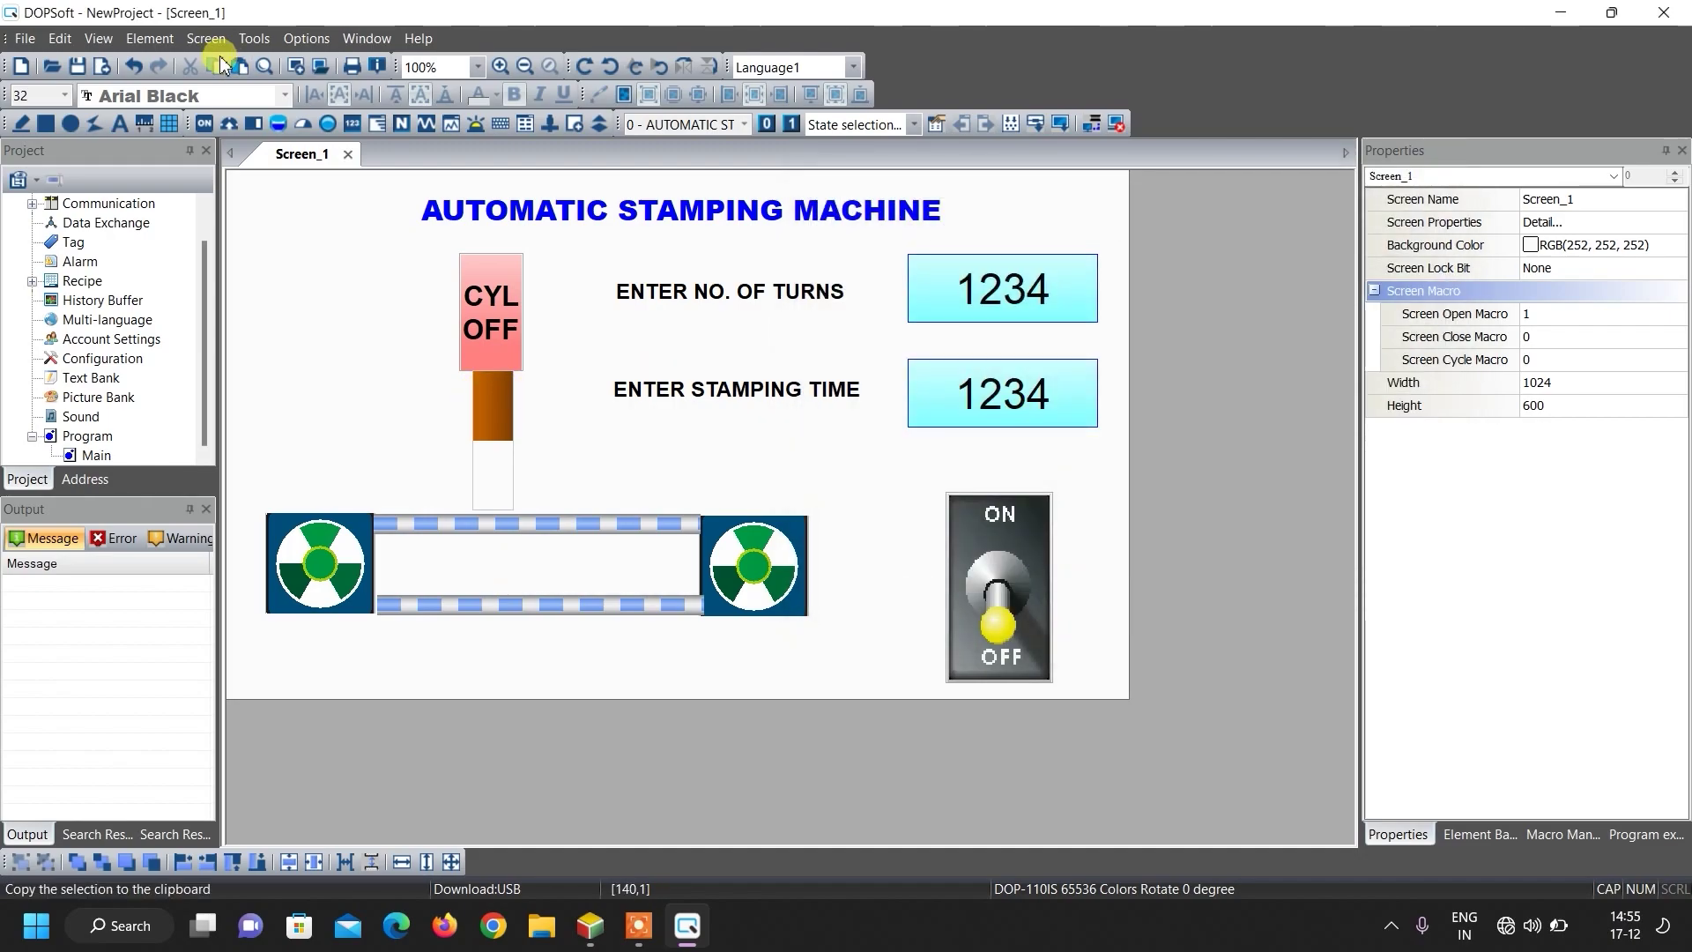
pyautogui.click(205, 38)
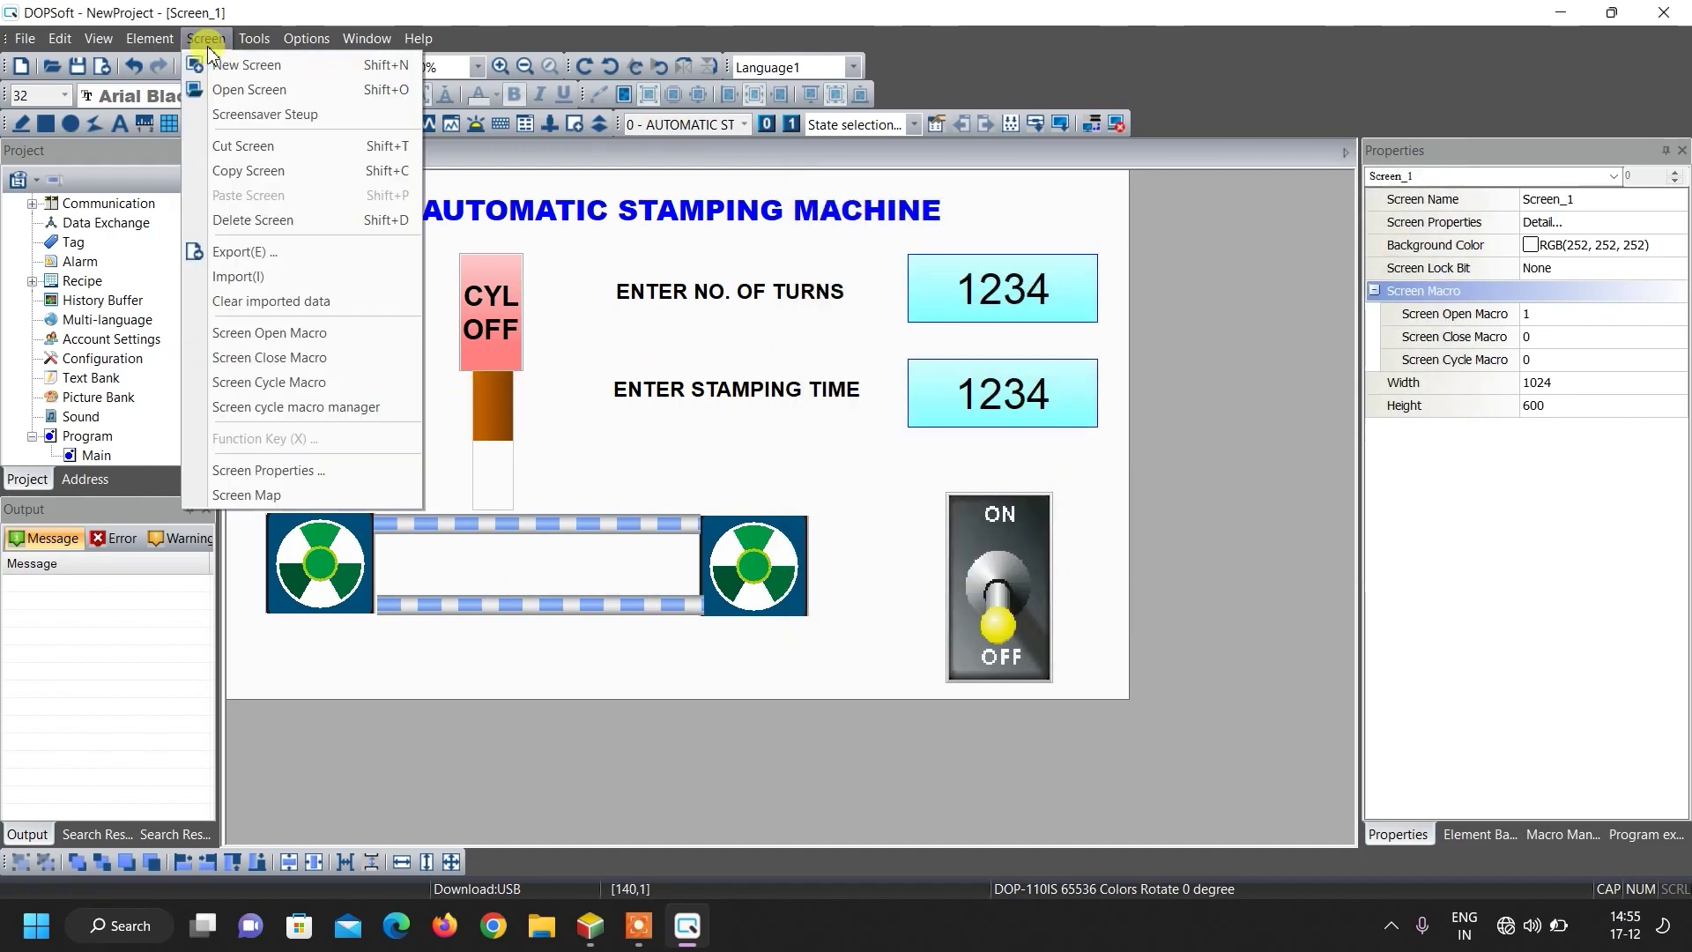
# Step: In the cycle macro's Macro Wizard, insert an IF == ON comparison command
pyautogui.click(297, 385)
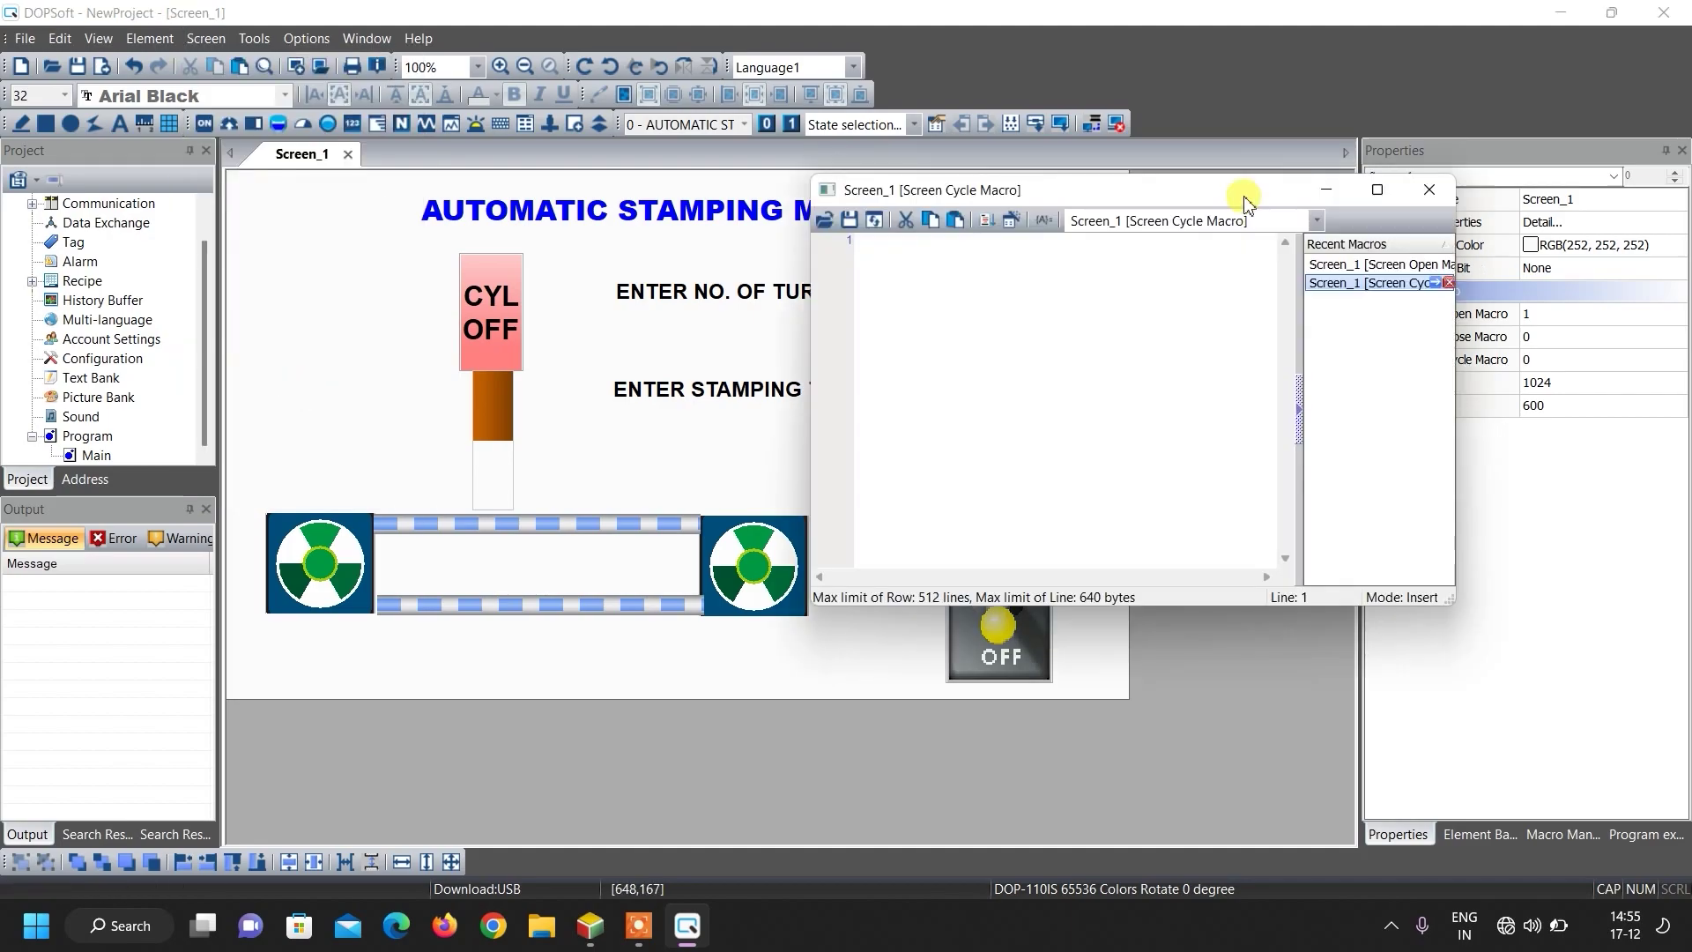
pyautogui.click(1014, 222)
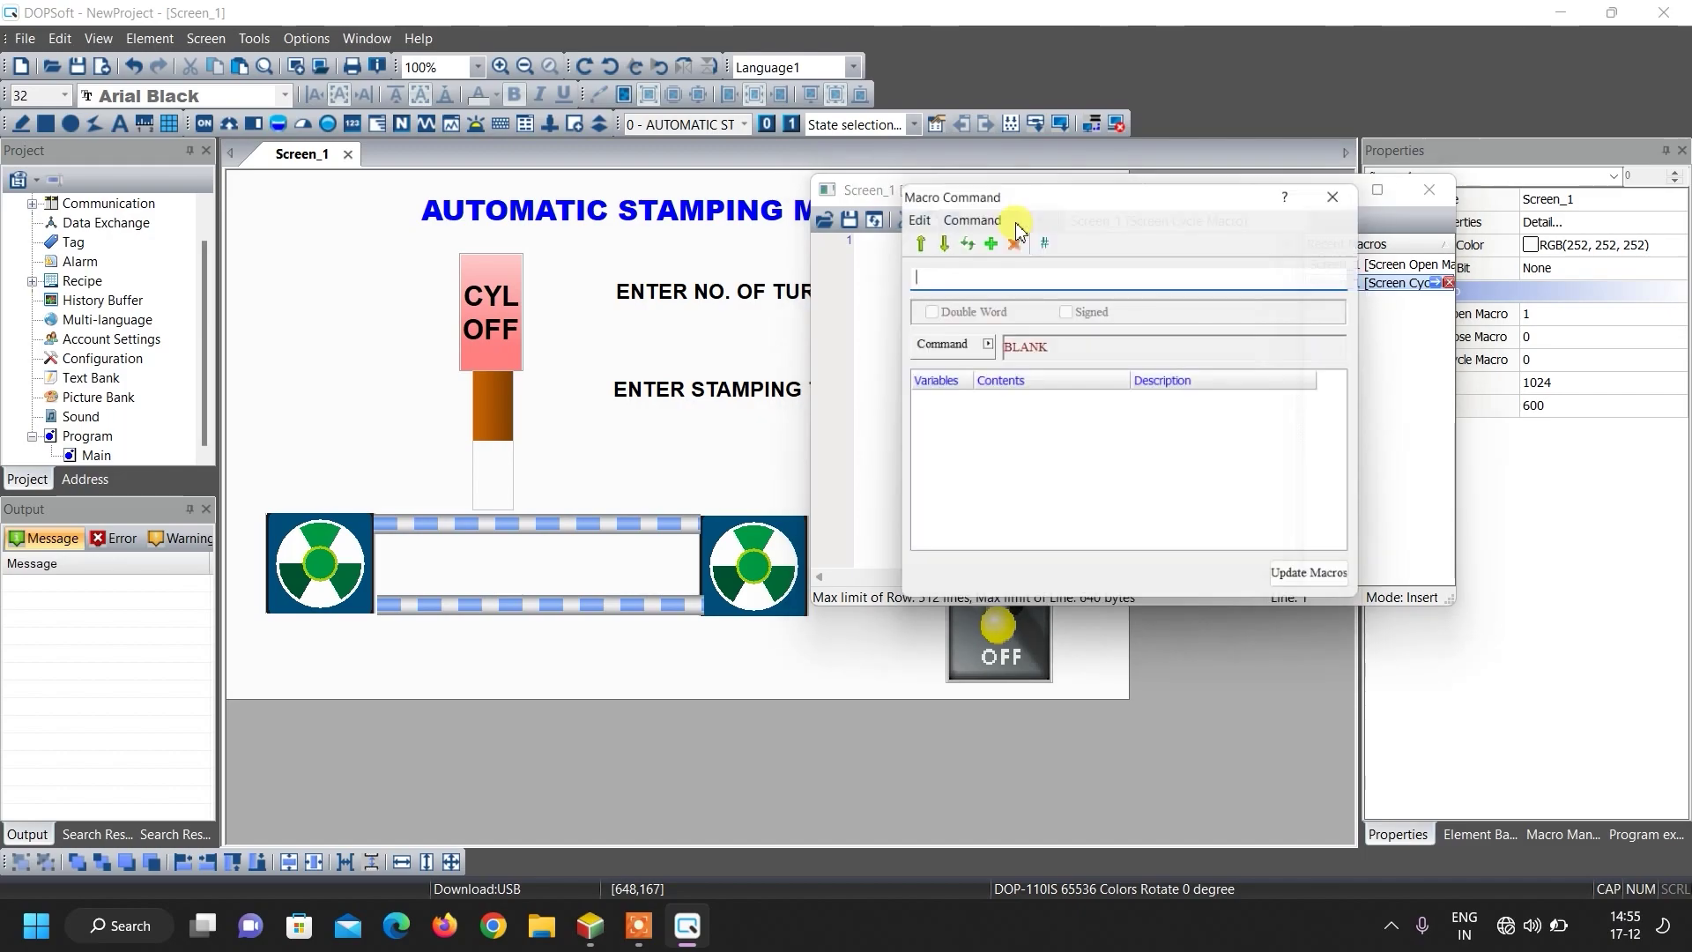
pyautogui.click(986, 344)
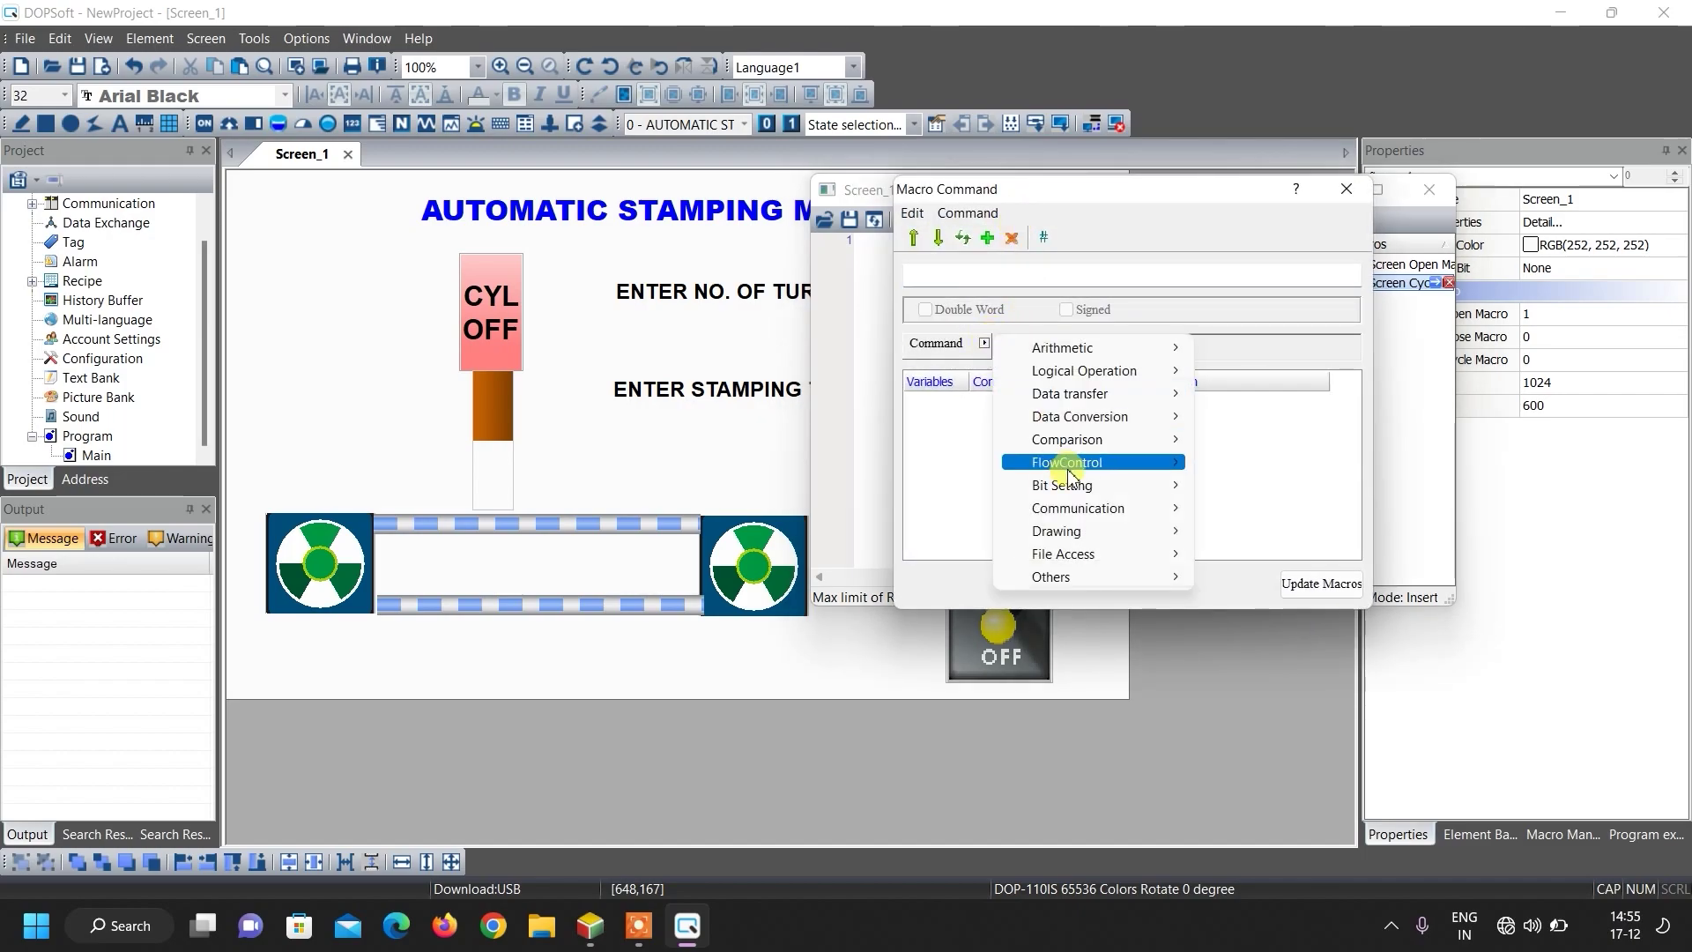
pyautogui.moveTo(1070, 472)
pyautogui.moveTo(1181, 439)
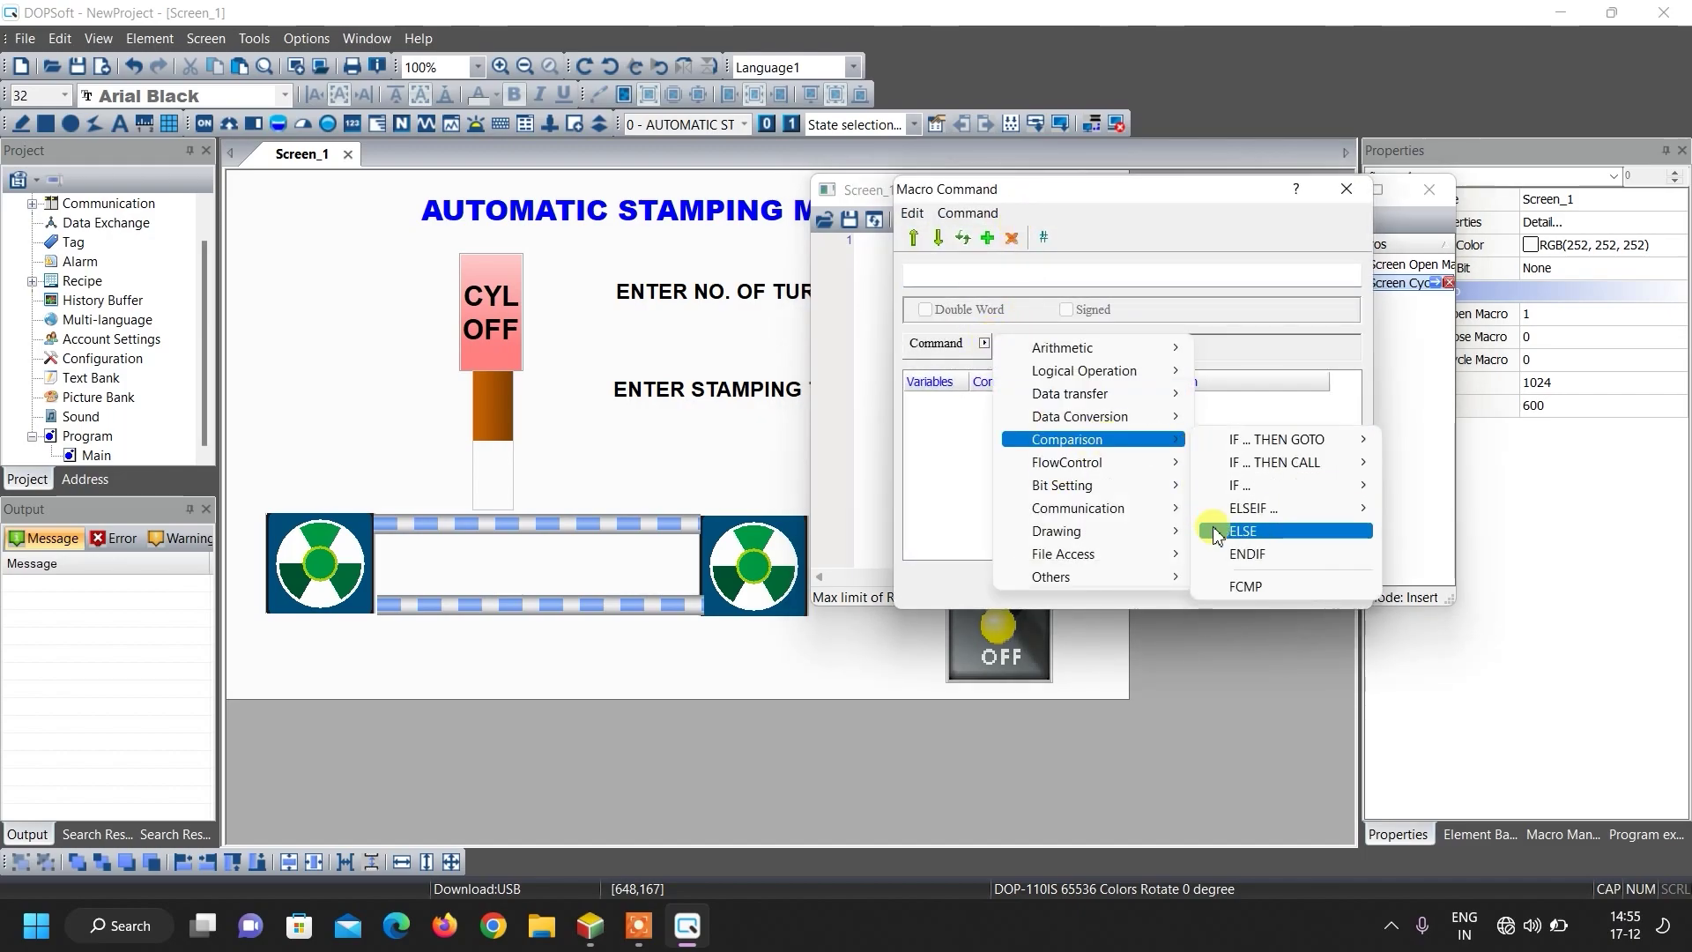
pyautogui.moveTo(1243, 492)
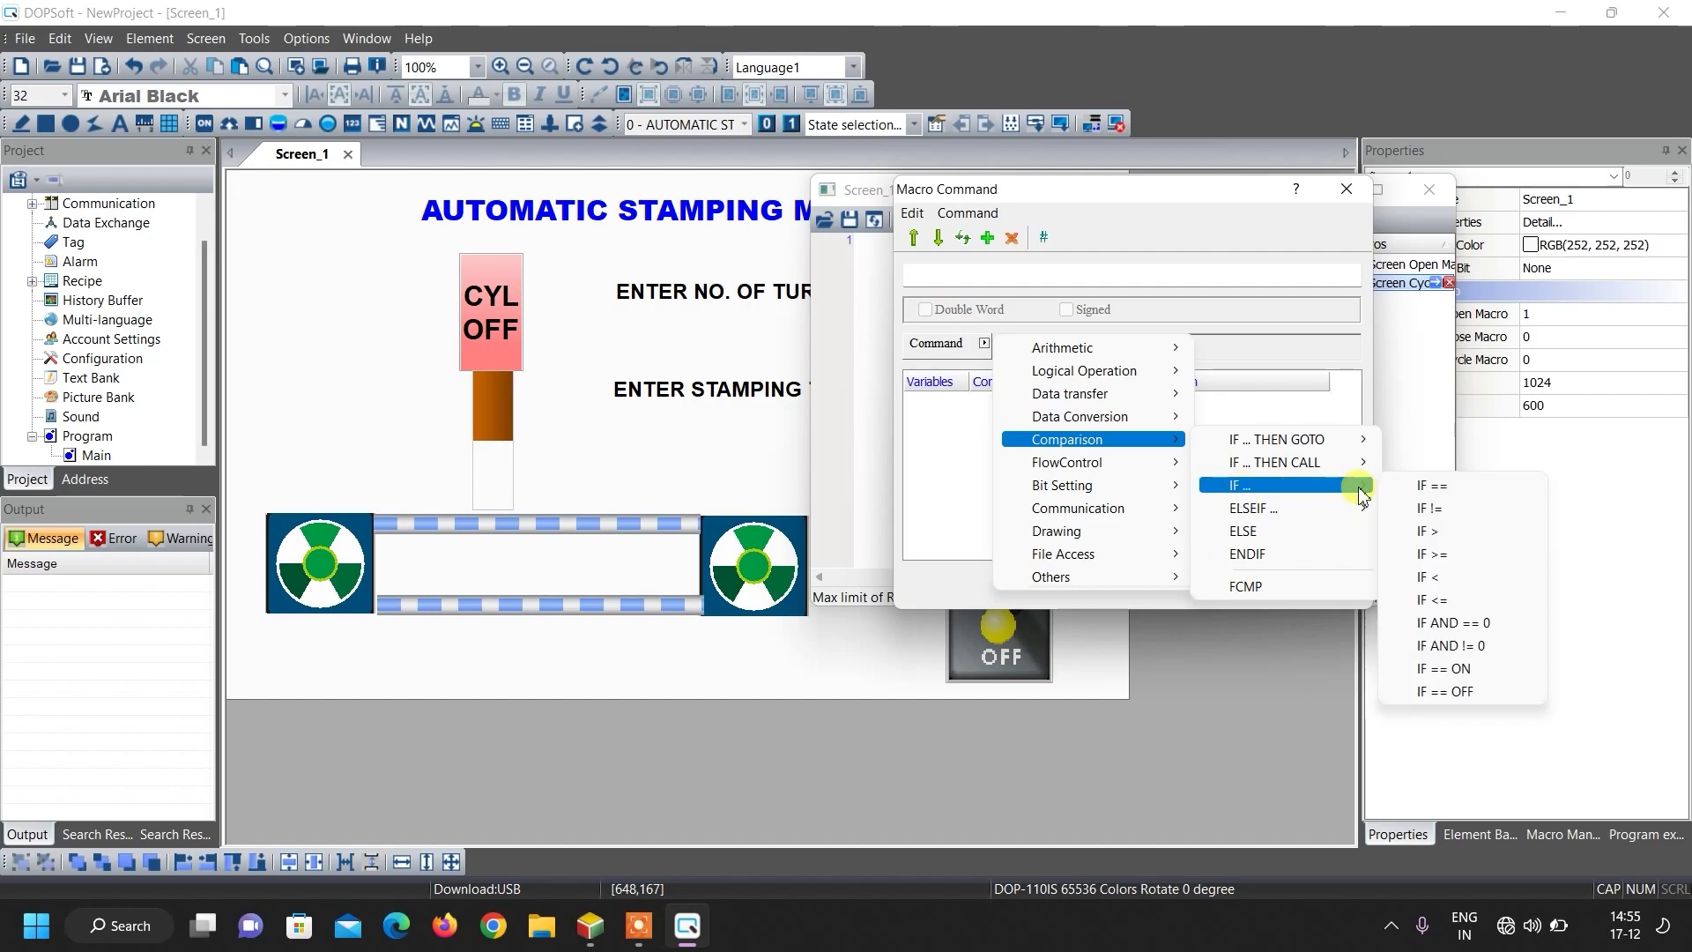
pyautogui.click(1421, 670)
# Step: Set the condition variable to {Link2}1@Y2 and add the IF line to the macro
pyautogui.click(1106, 408)
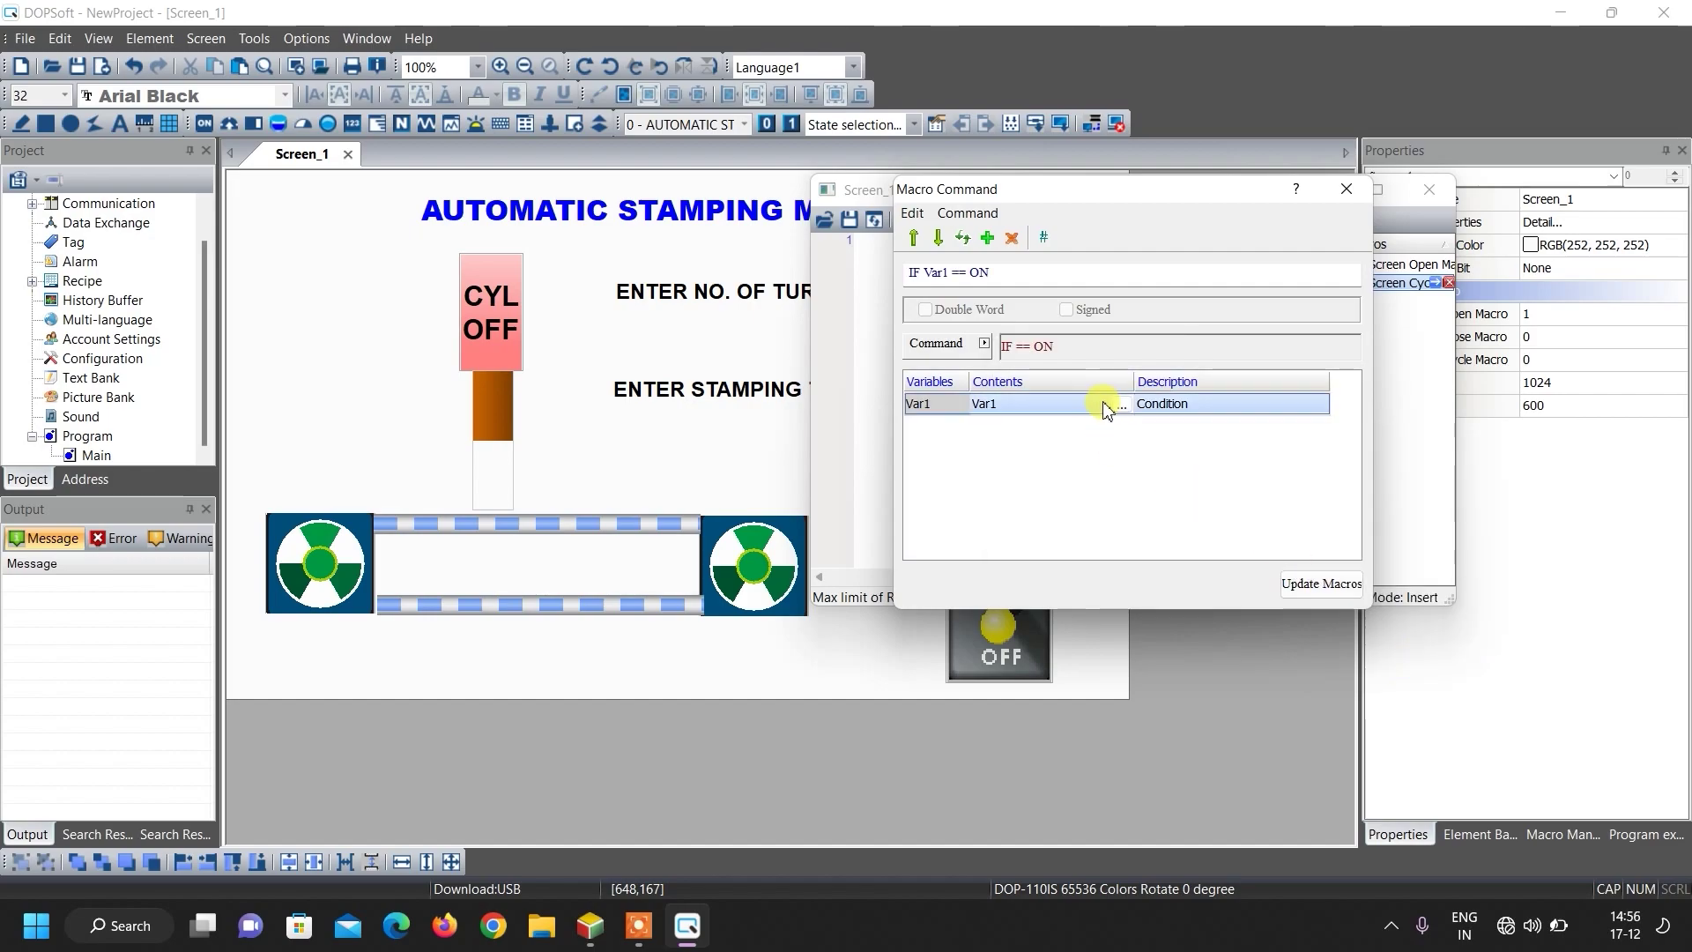
pyautogui.click(1121, 406)
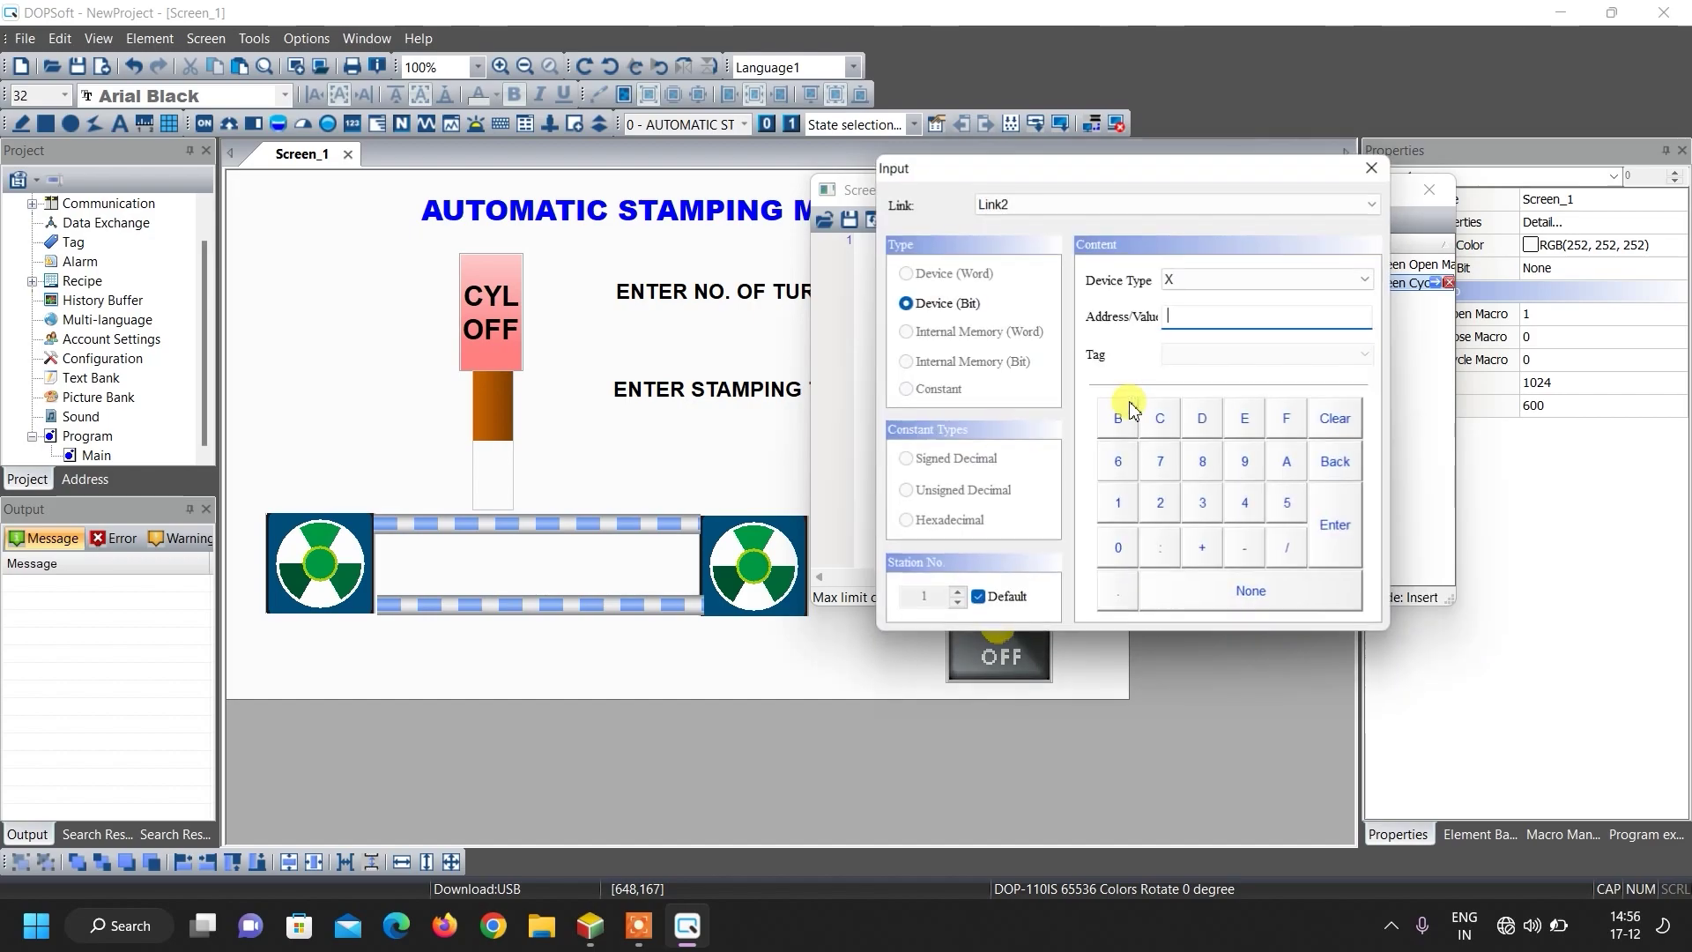
pyautogui.click(1192, 283)
pyautogui.click(1195, 294)
pyautogui.click(1334, 527)
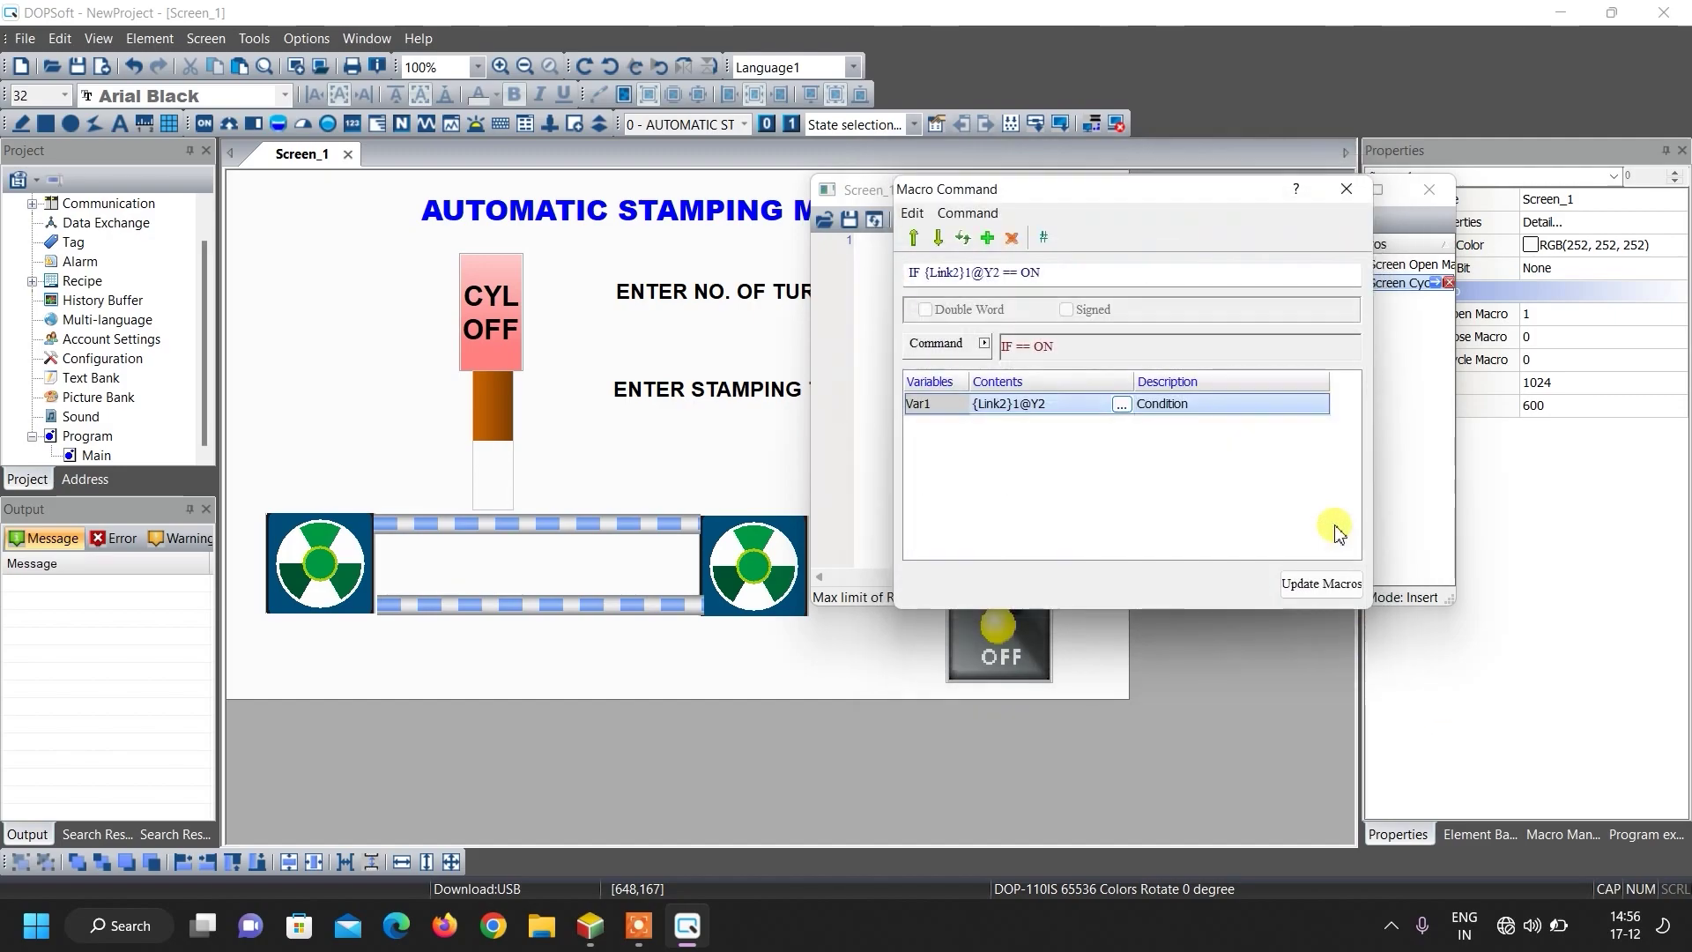
pyautogui.click(1322, 584)
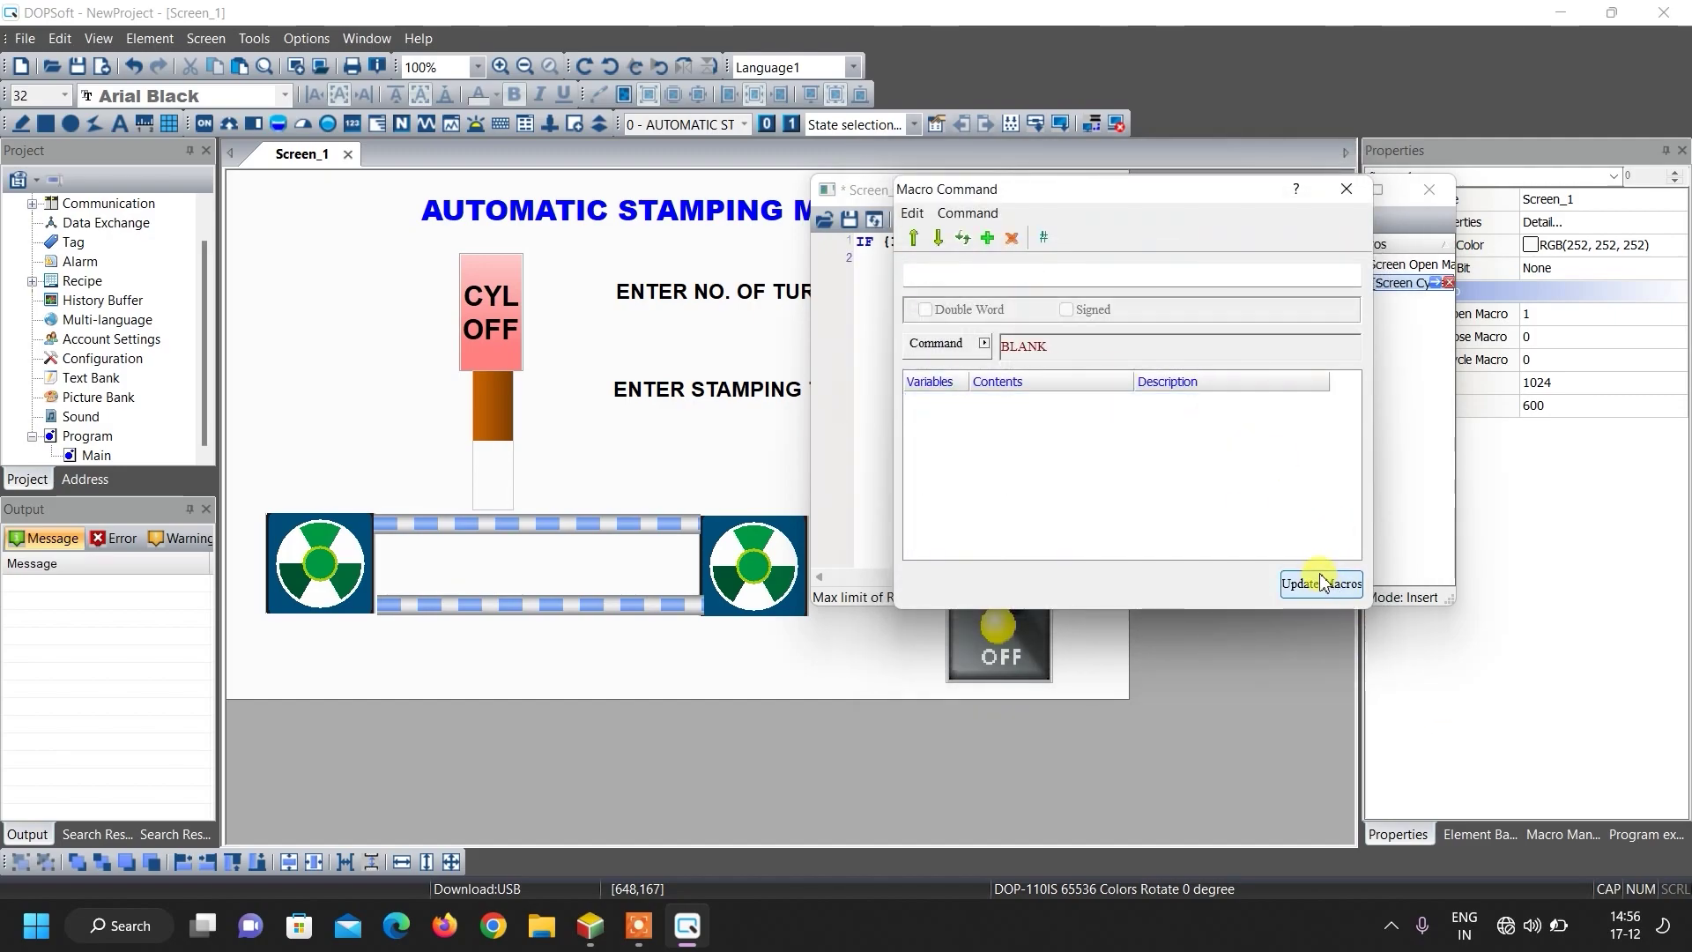
# Step: Add the lines '$4 = 100', 'ELSE', '$4 = 20' and 'ENDIF' below the IF condition
pyautogui.click(1348, 199)
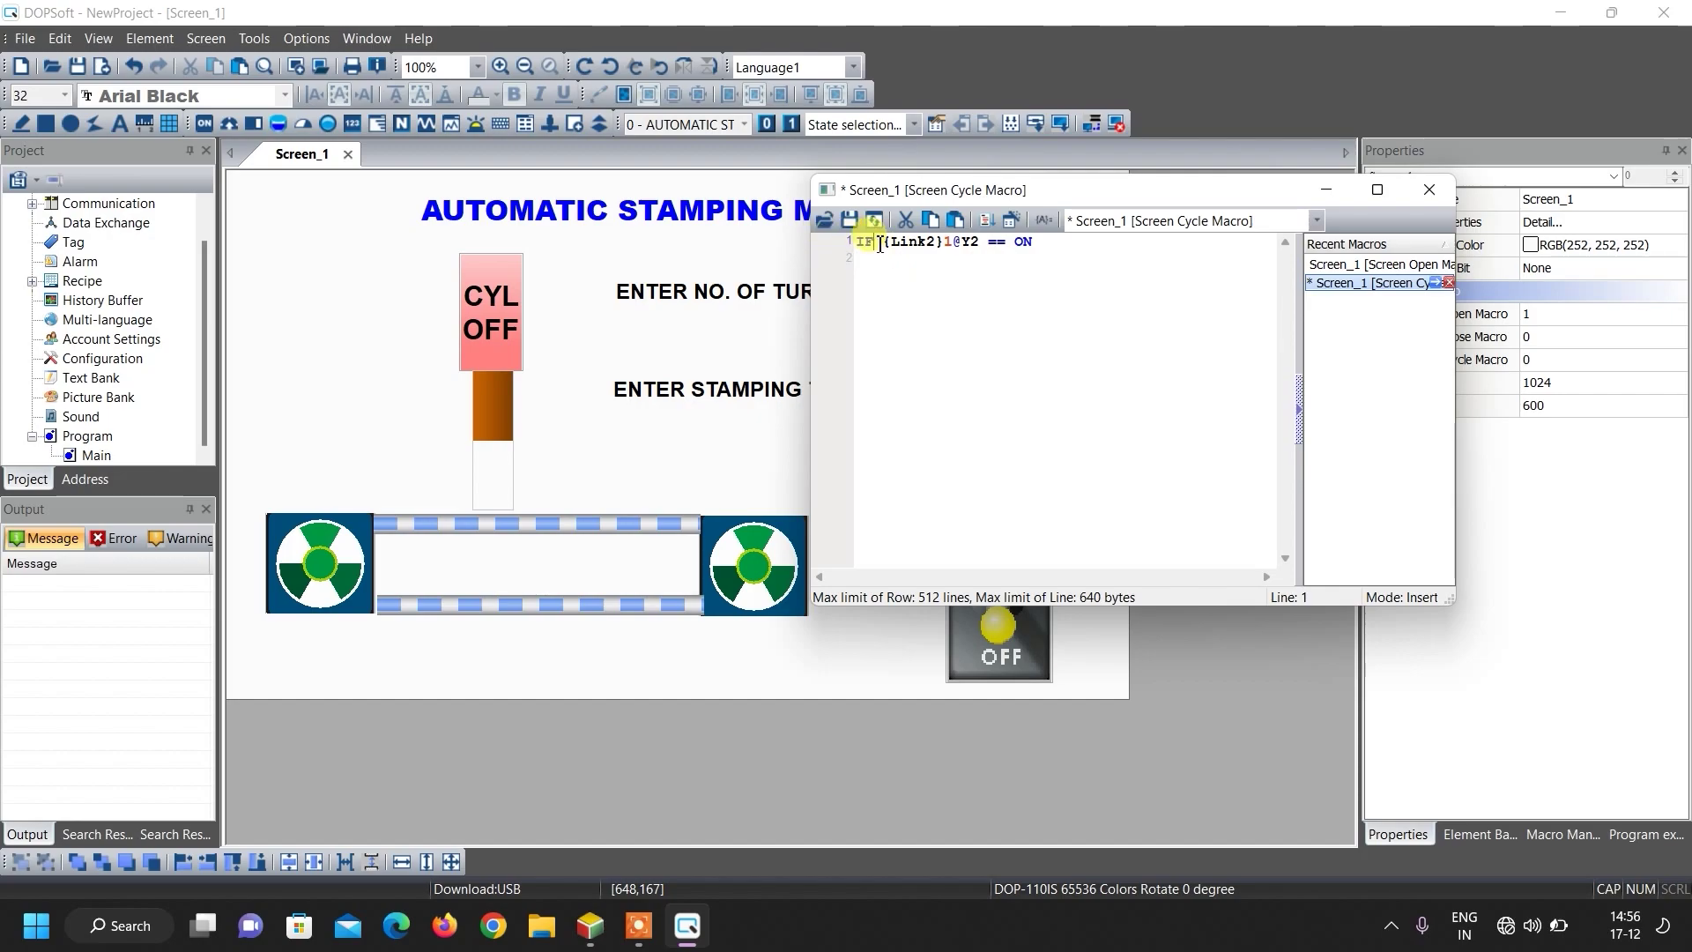
pyautogui.click(968, 301)
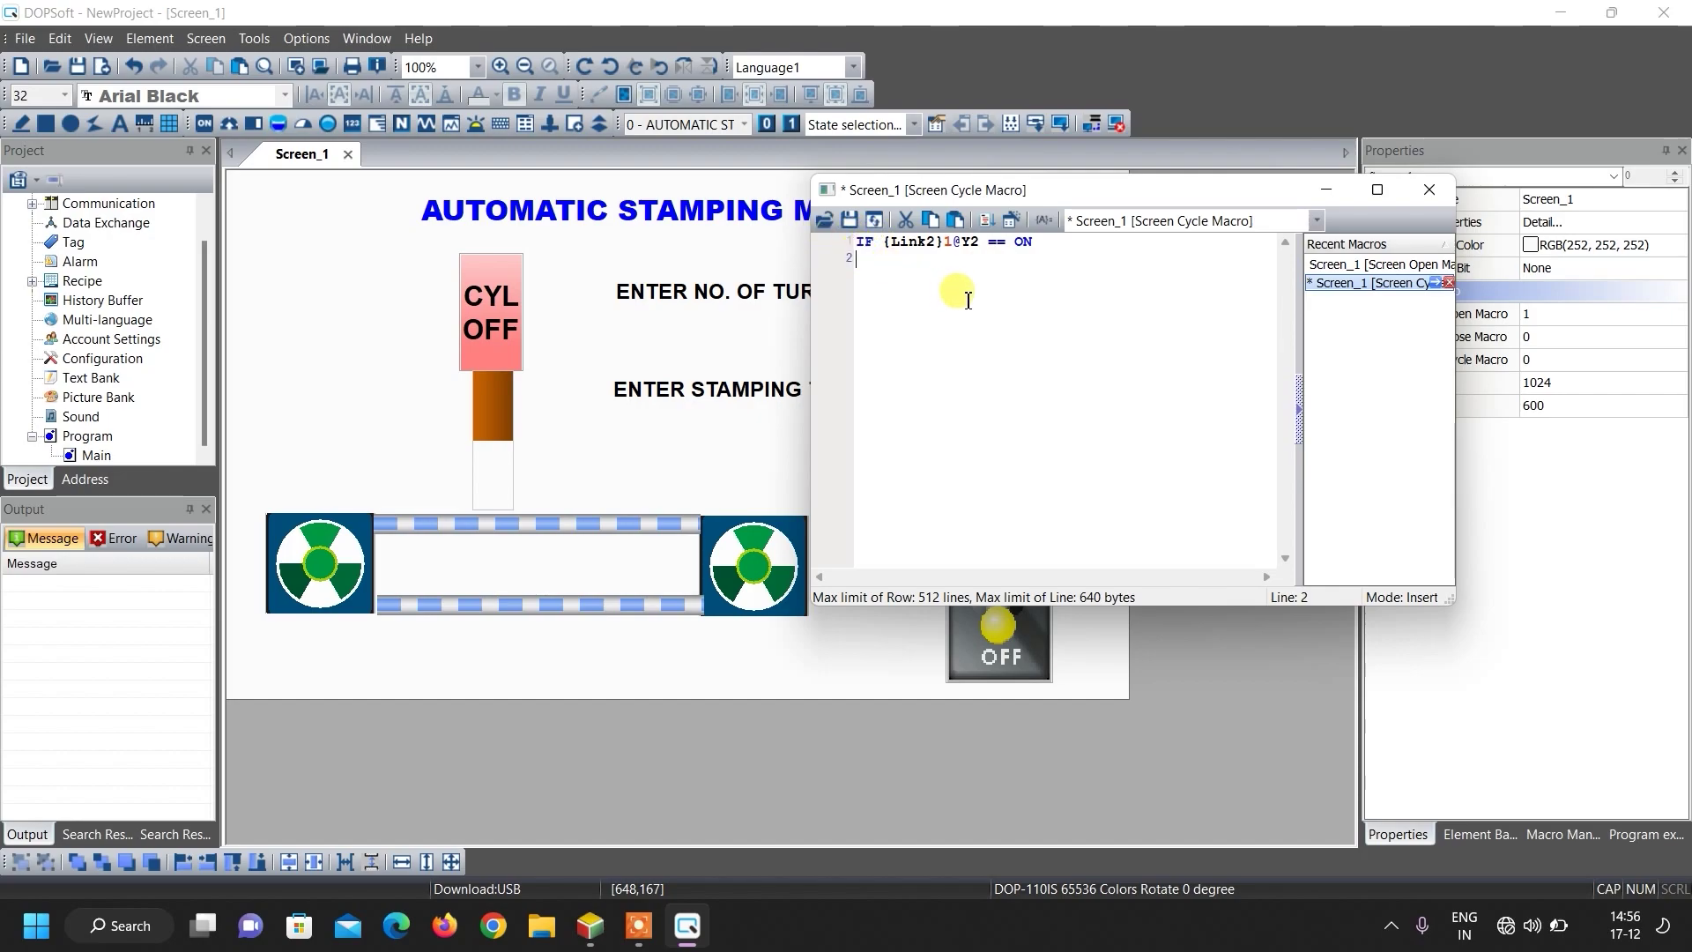
pyautogui.write('$4')
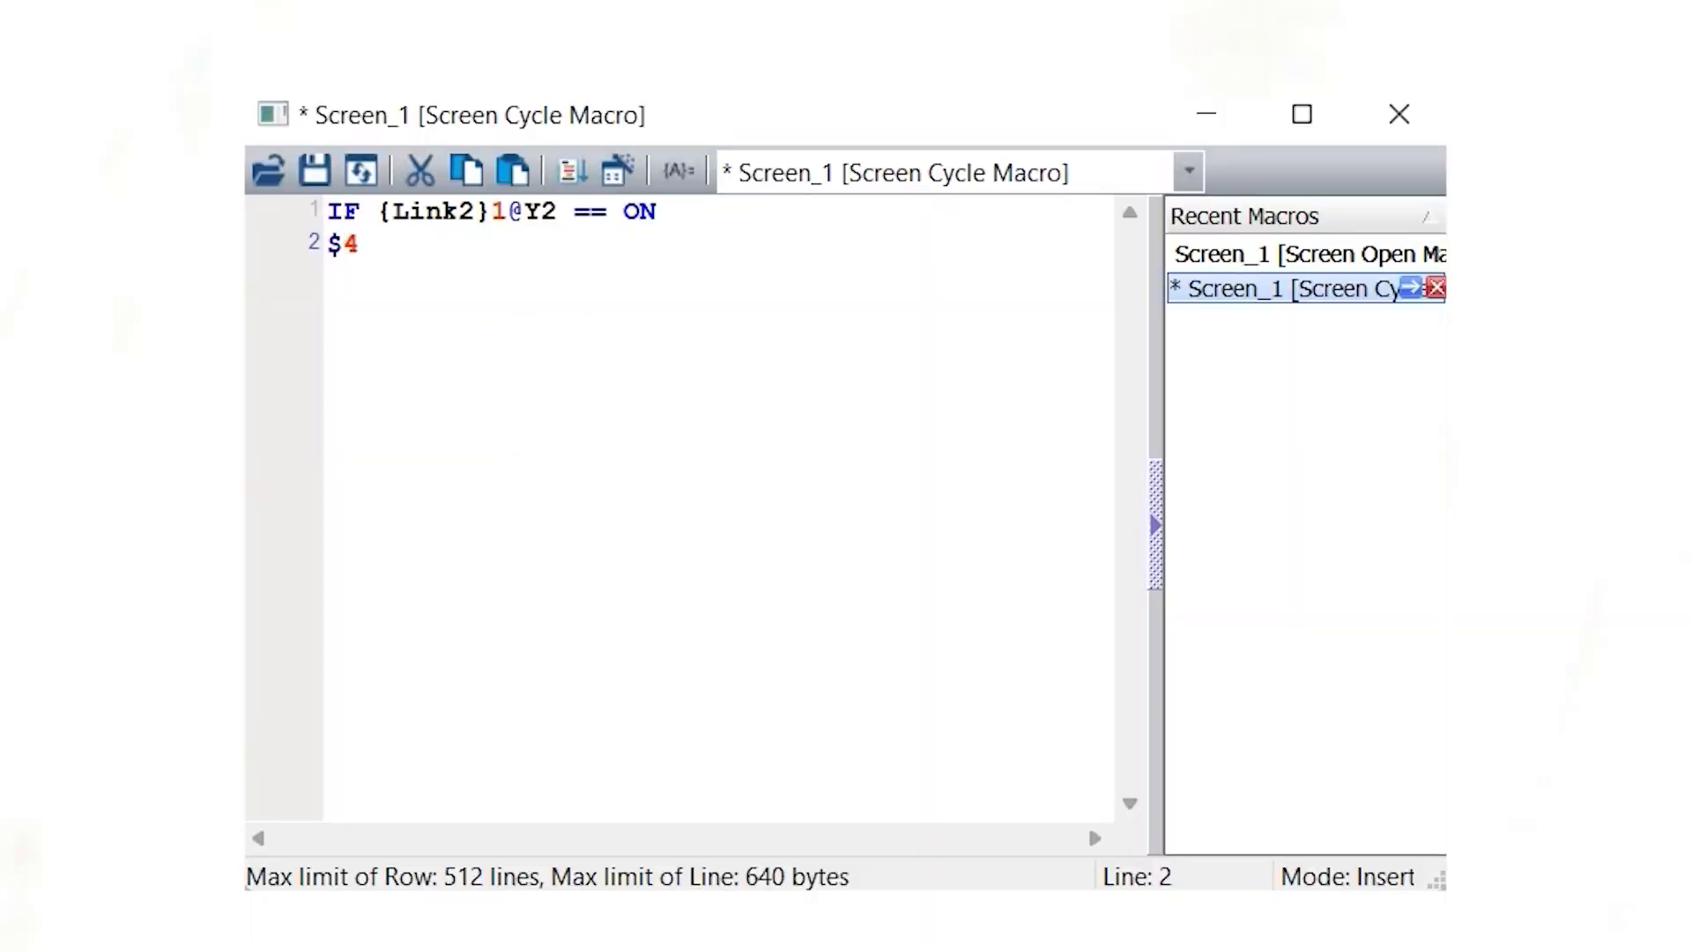
pyautogui.write(' =')
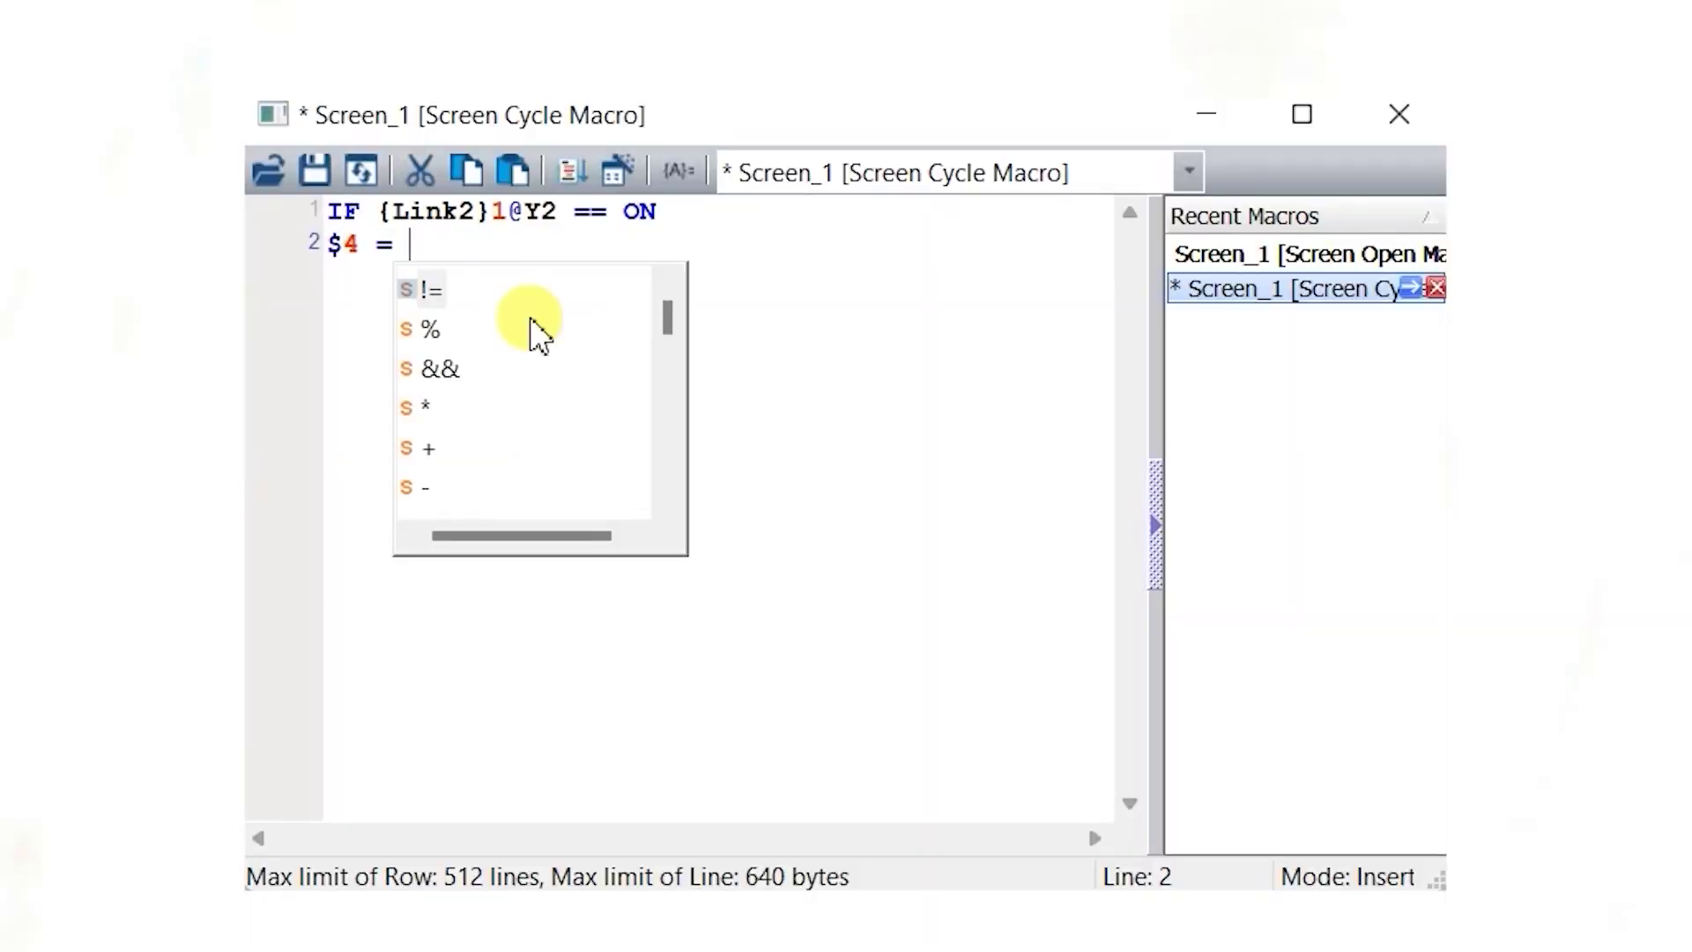
pyautogui.write(' 100')
pyautogui.press('Return')
pyautogui.write('ELSE')
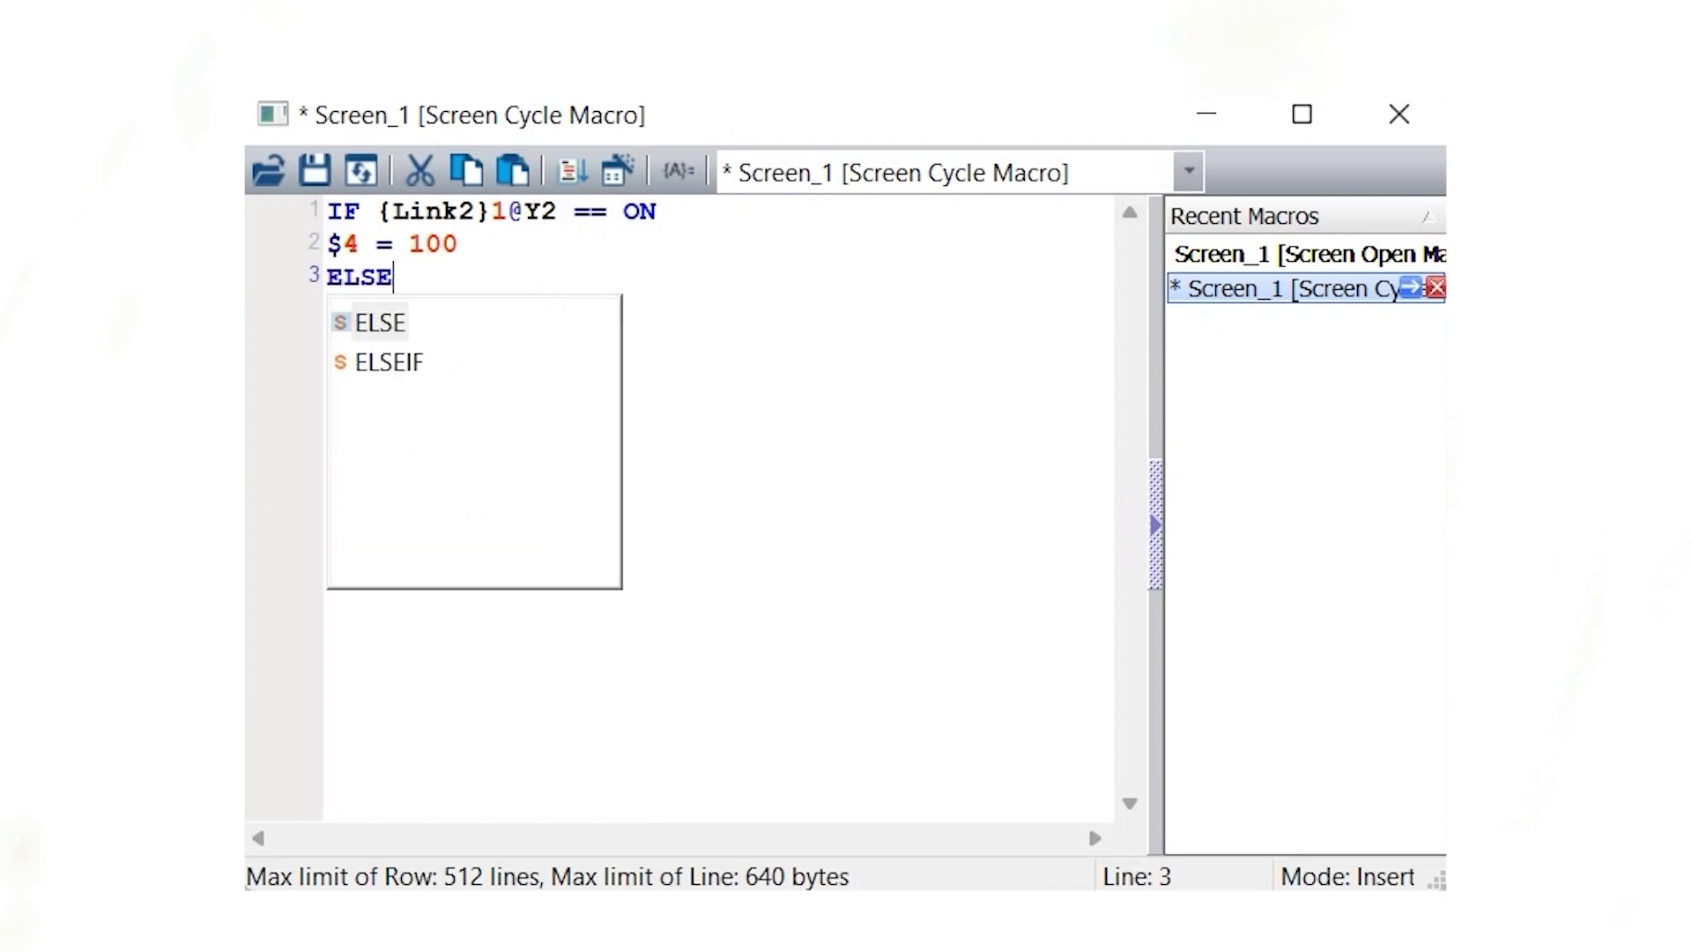
pyautogui.press('Return')
pyautogui.write('$4 = 2')
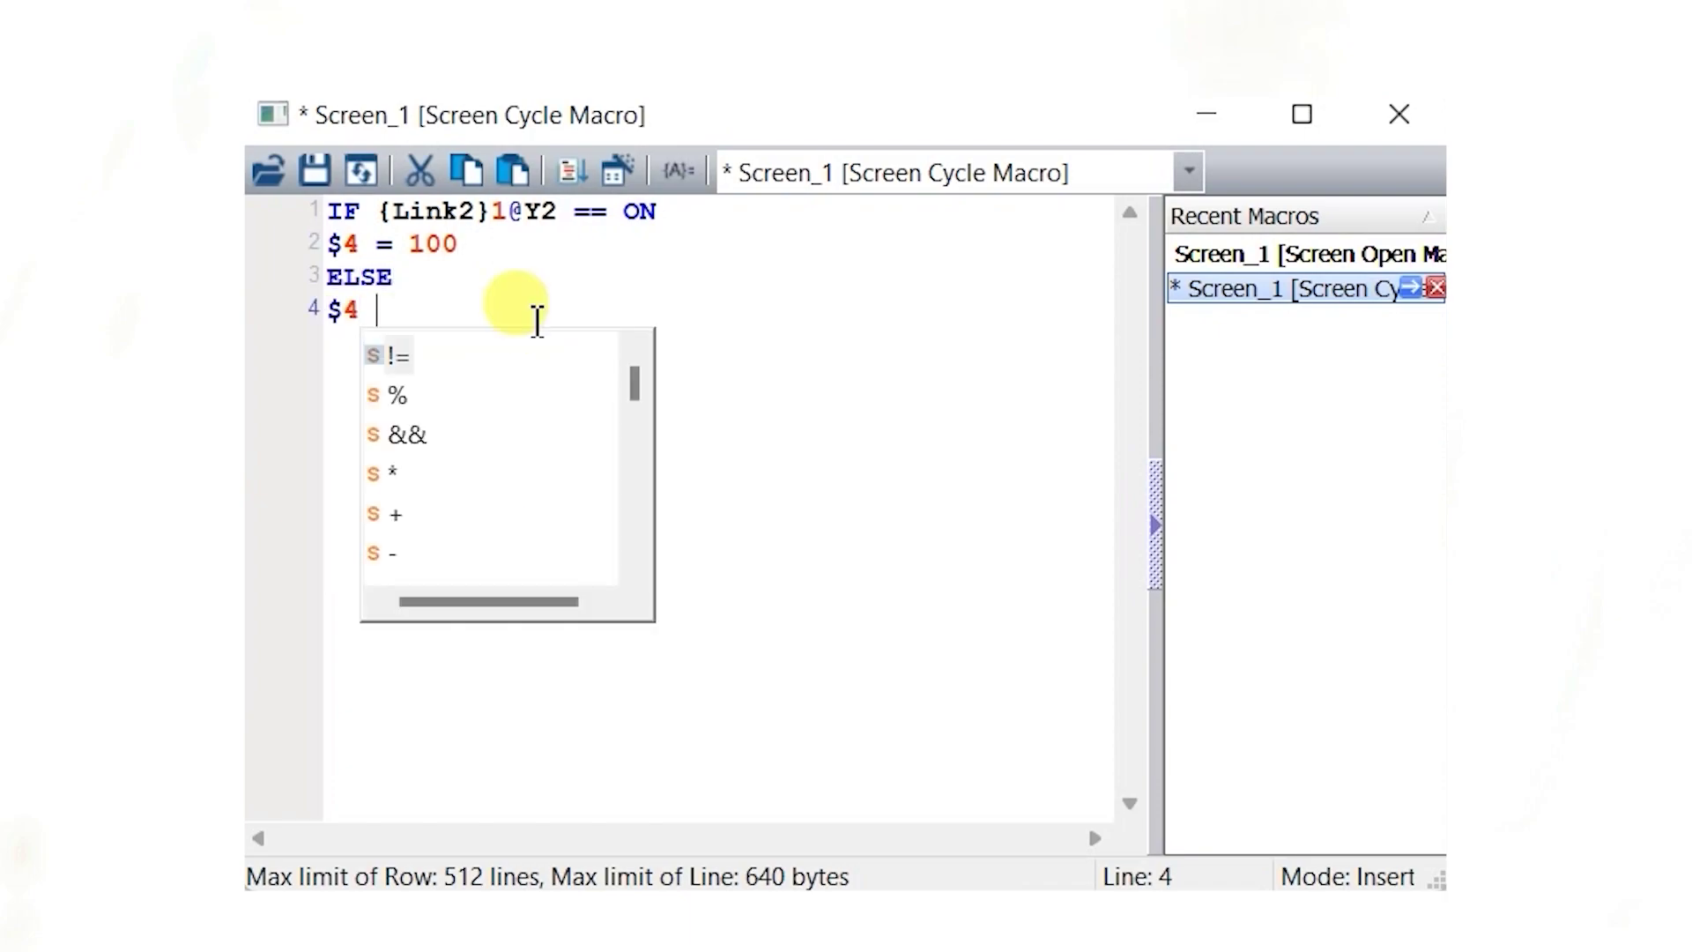
pyautogui.write('0')
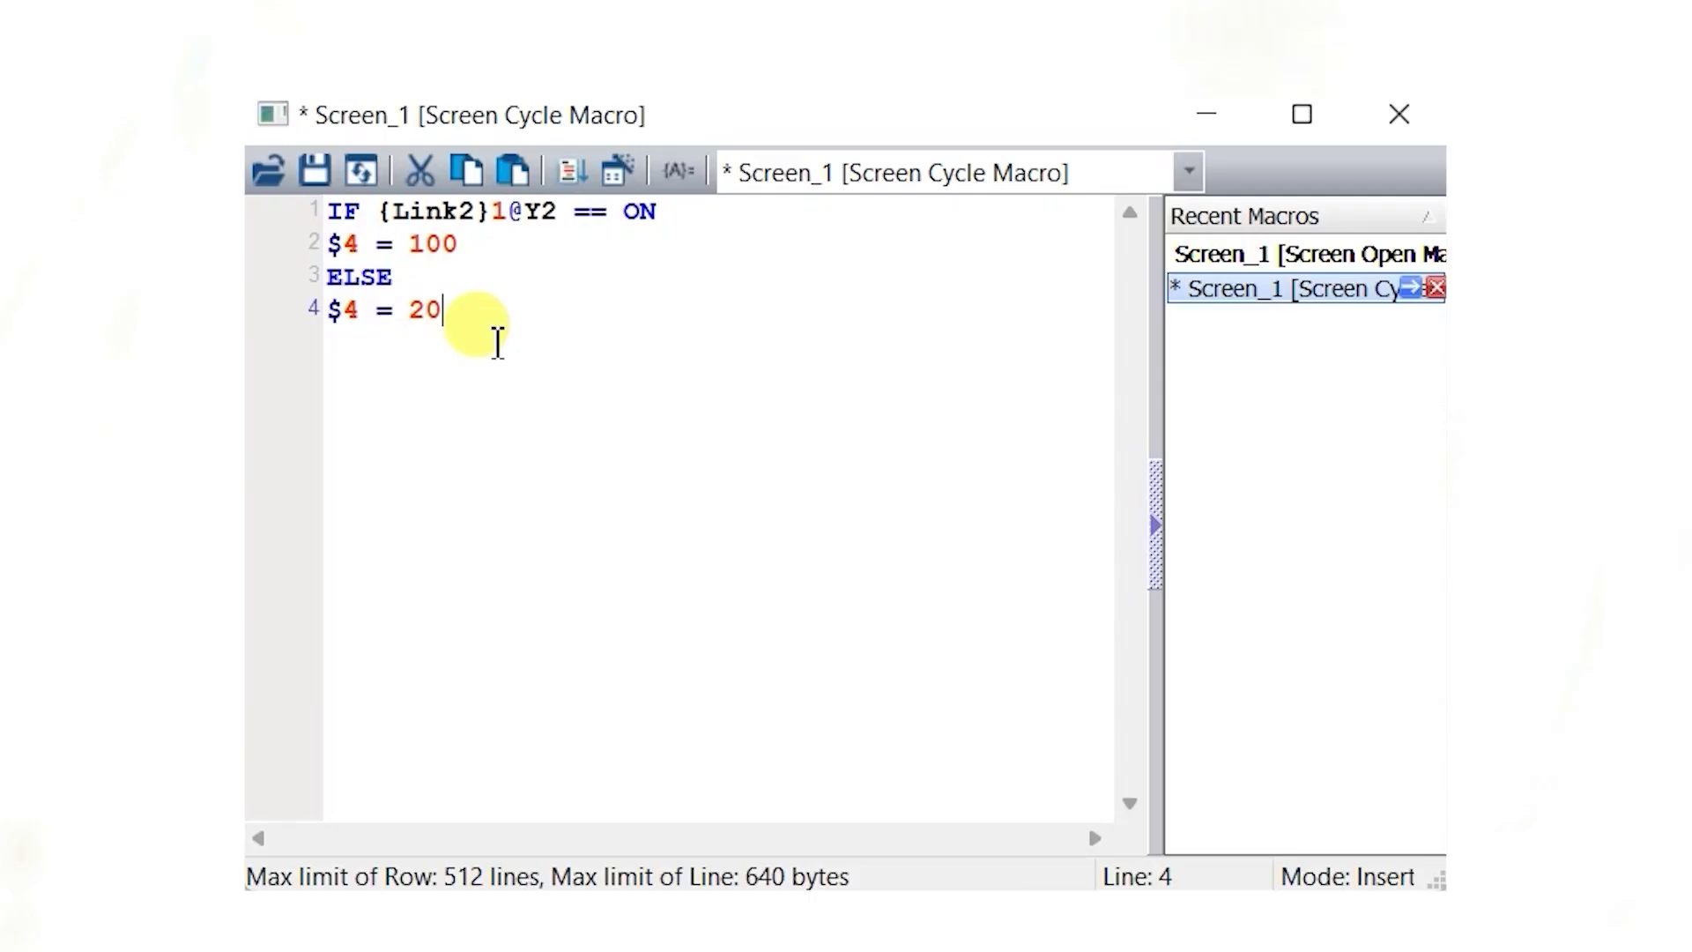
pyautogui.press('Return')
pyautogui.write('ENDIF')
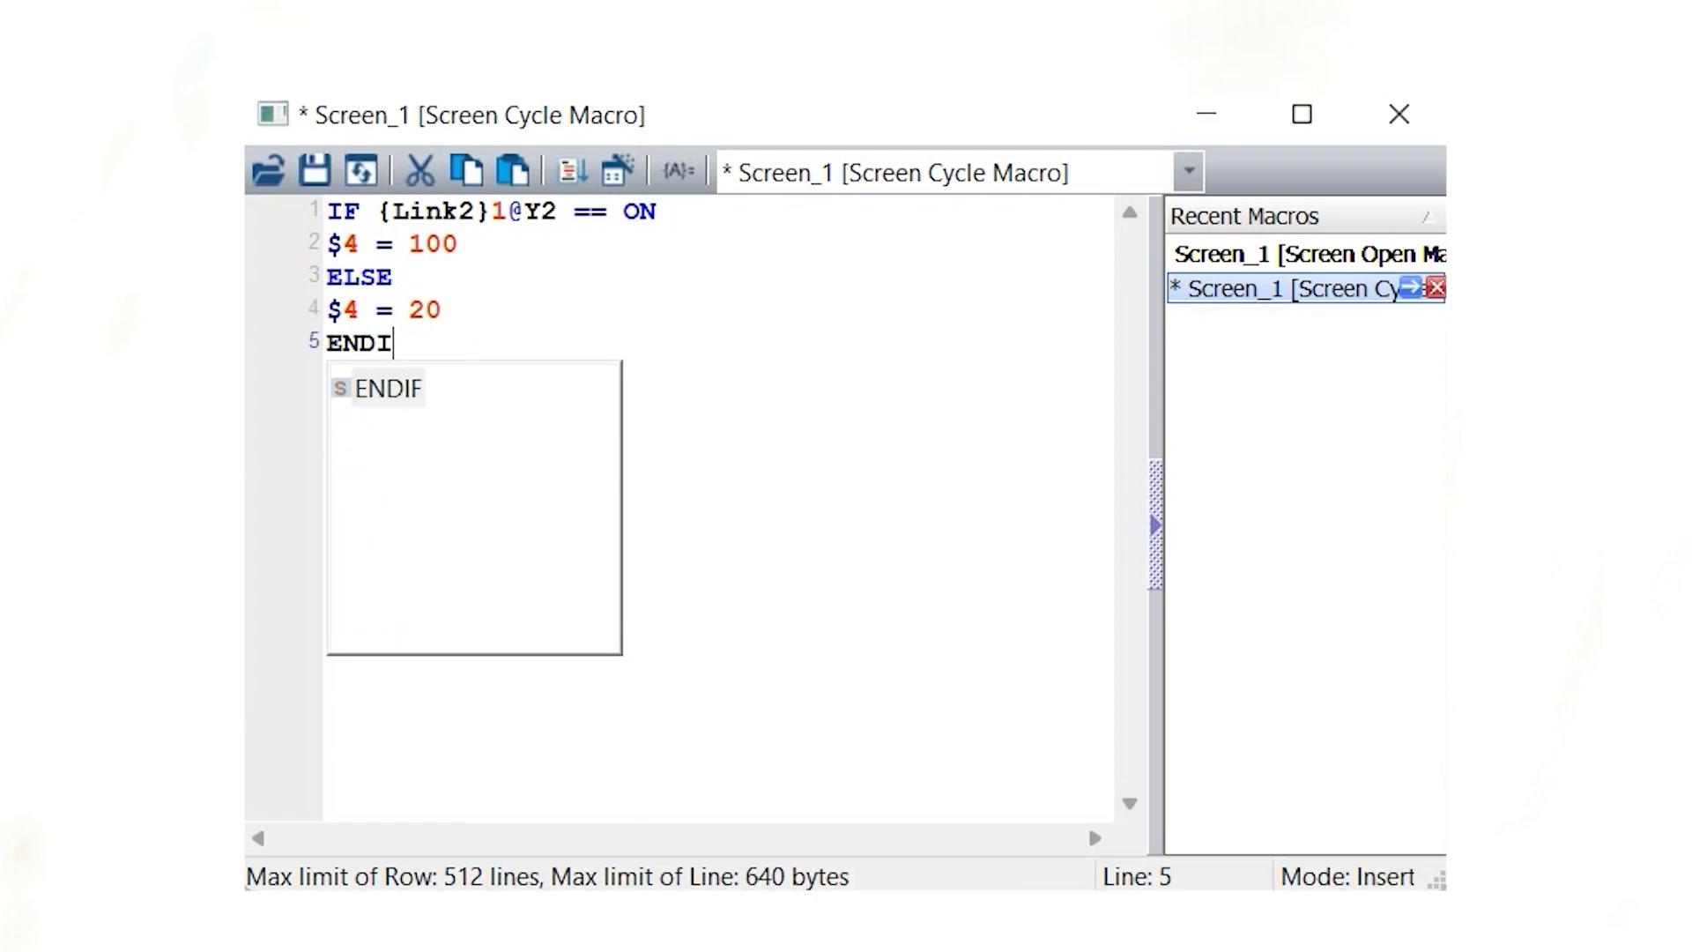